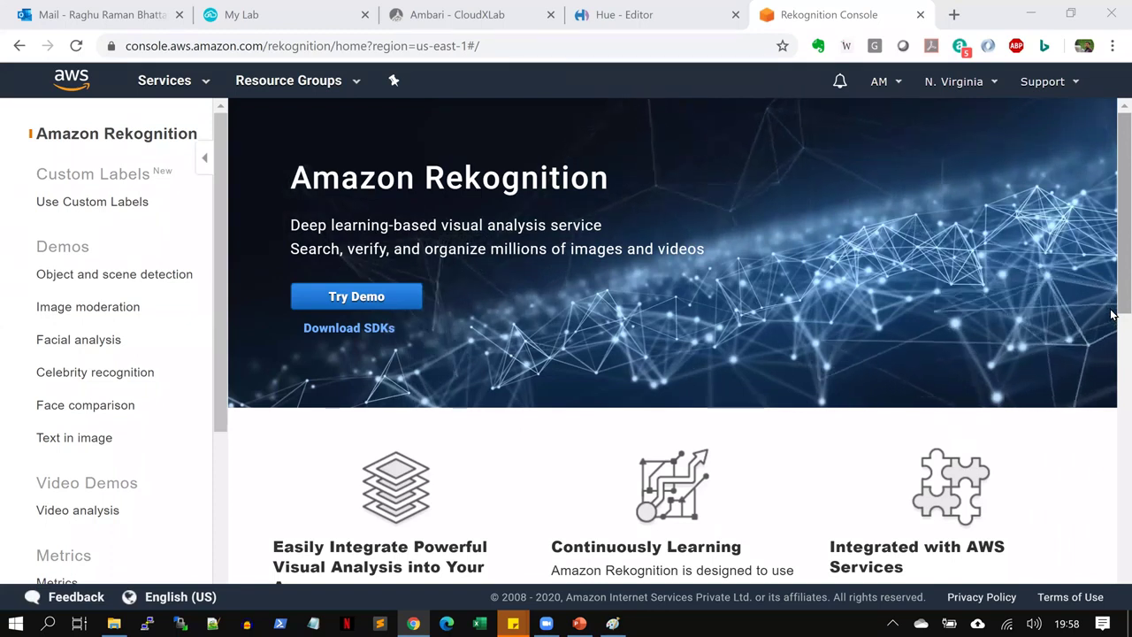
Close the Rekognition Console page and bring up the sol.txt file in Notepad++
left_click(919, 15)
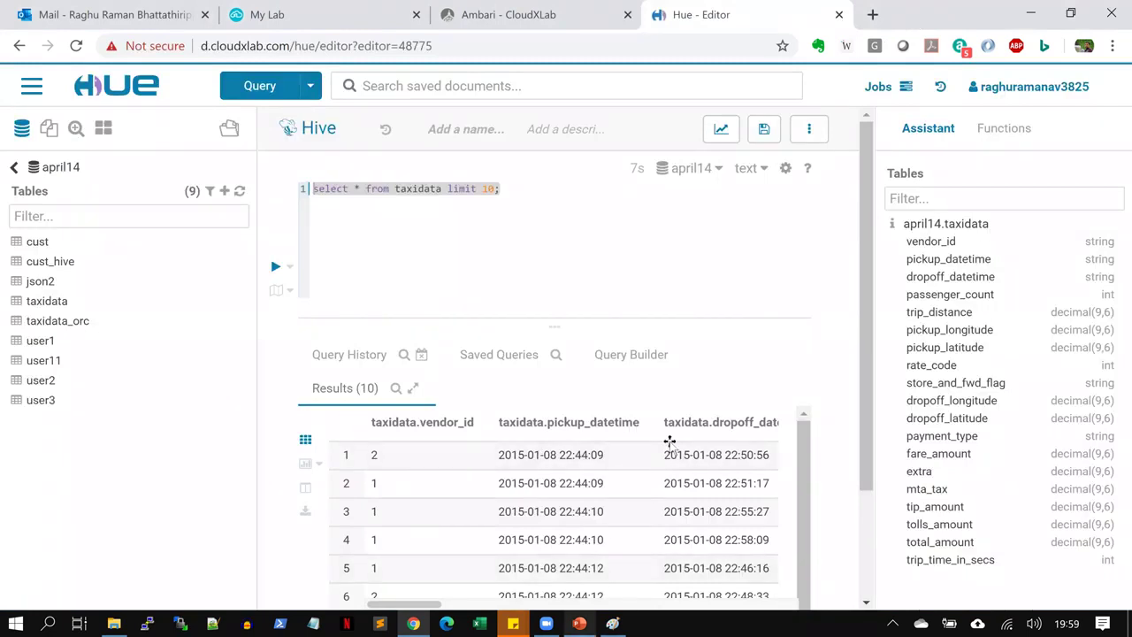
key("alt+Tab")
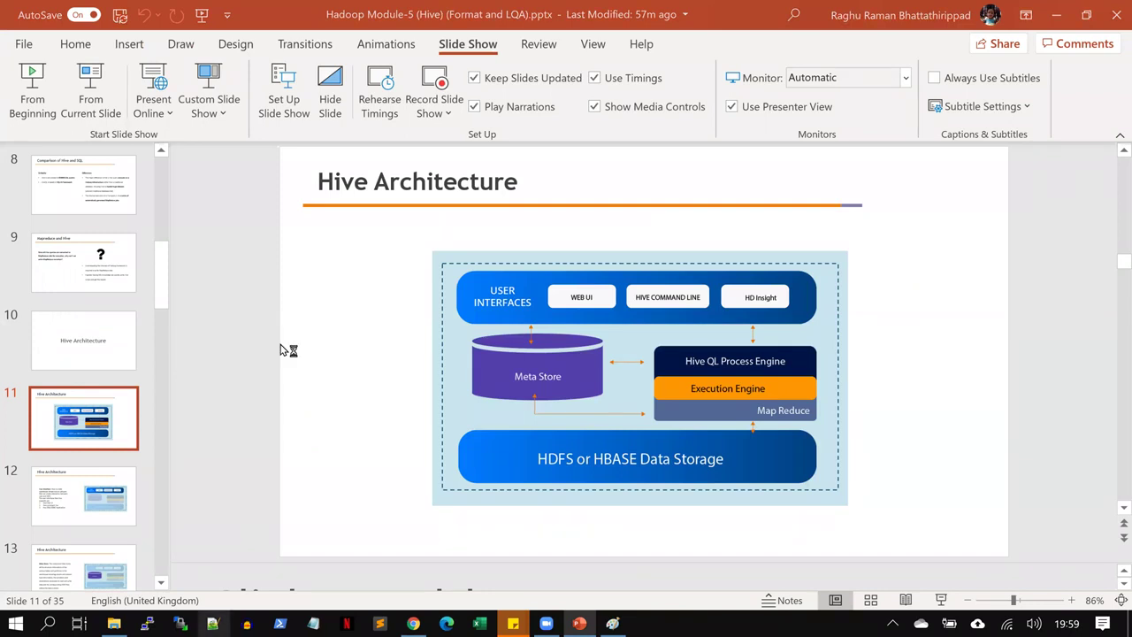
key("alt+Tab")
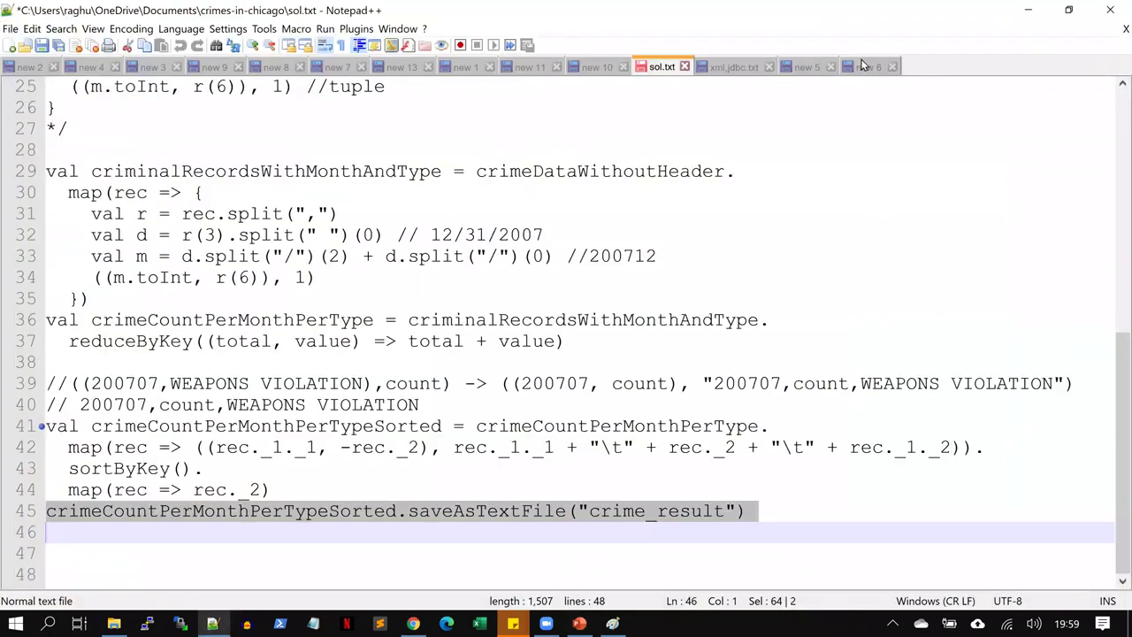
left_click(865, 66)
Start a new Notepad++ document and write 'We are on break, will resume at 8:15'
key("ctrl+n")
type("We a")
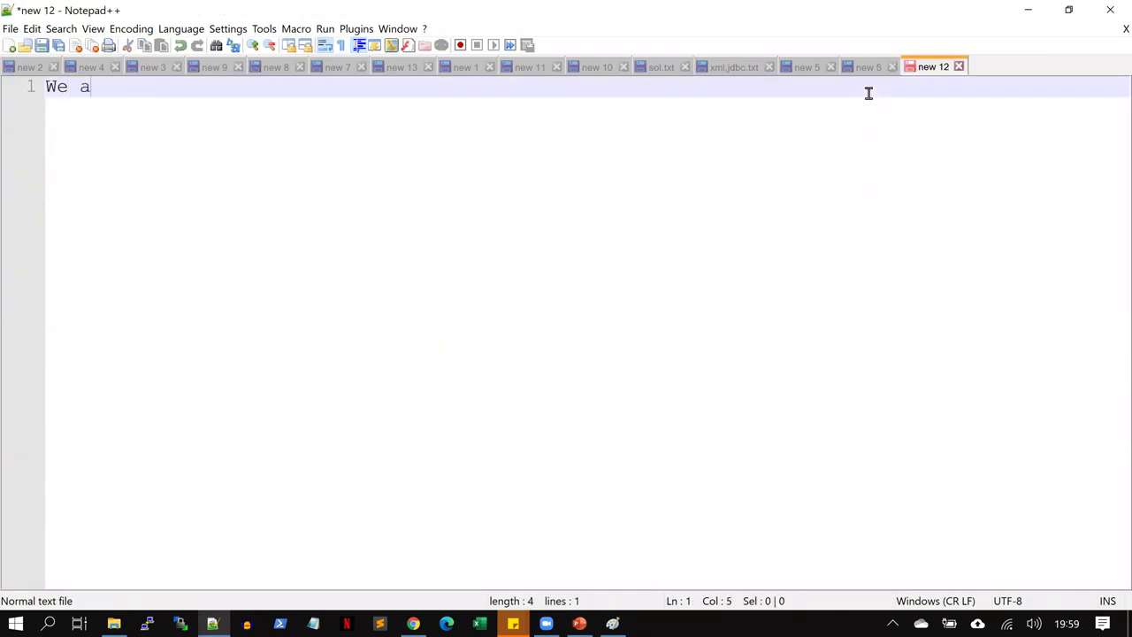
type("re on b")
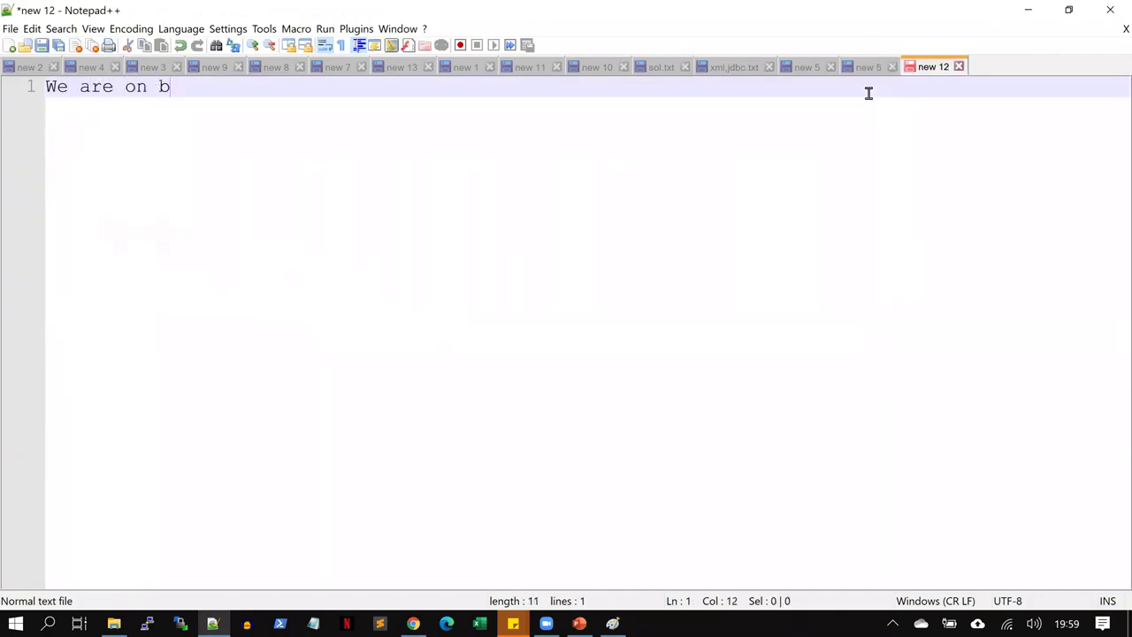
type("reak, will resume at 8:15")
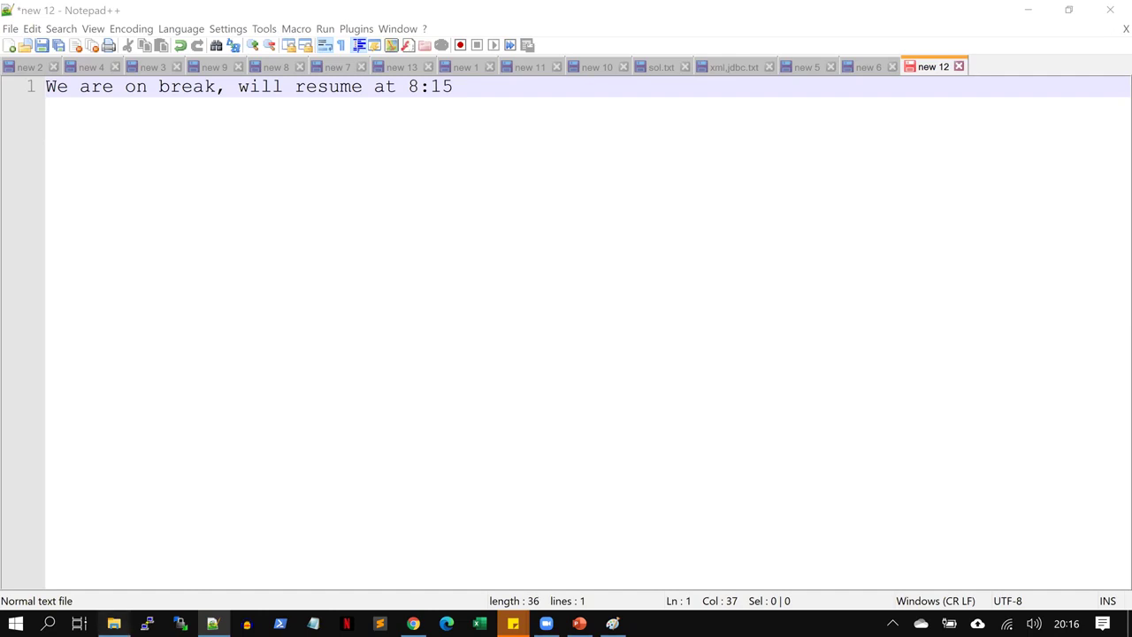
Switch over to File Explorer from the taskbar
left_click(114, 623)
Go to the Some_Hive_Codes folder on the Desktop
left_click(78, 206)
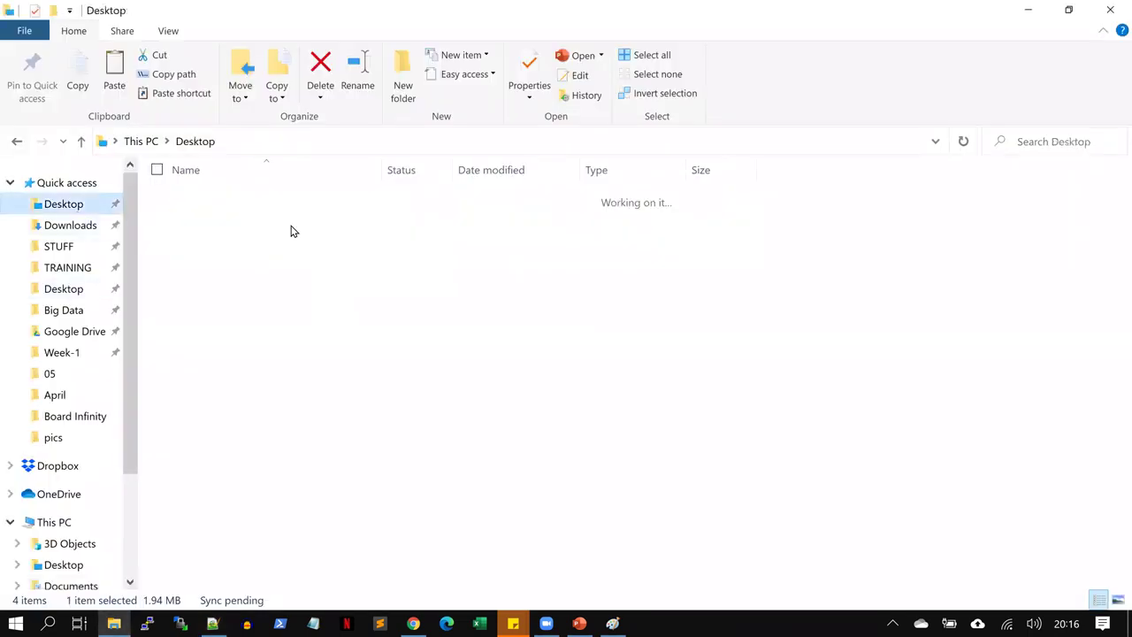
left_click(292, 232)
key("s")
key("o")
key("Return")
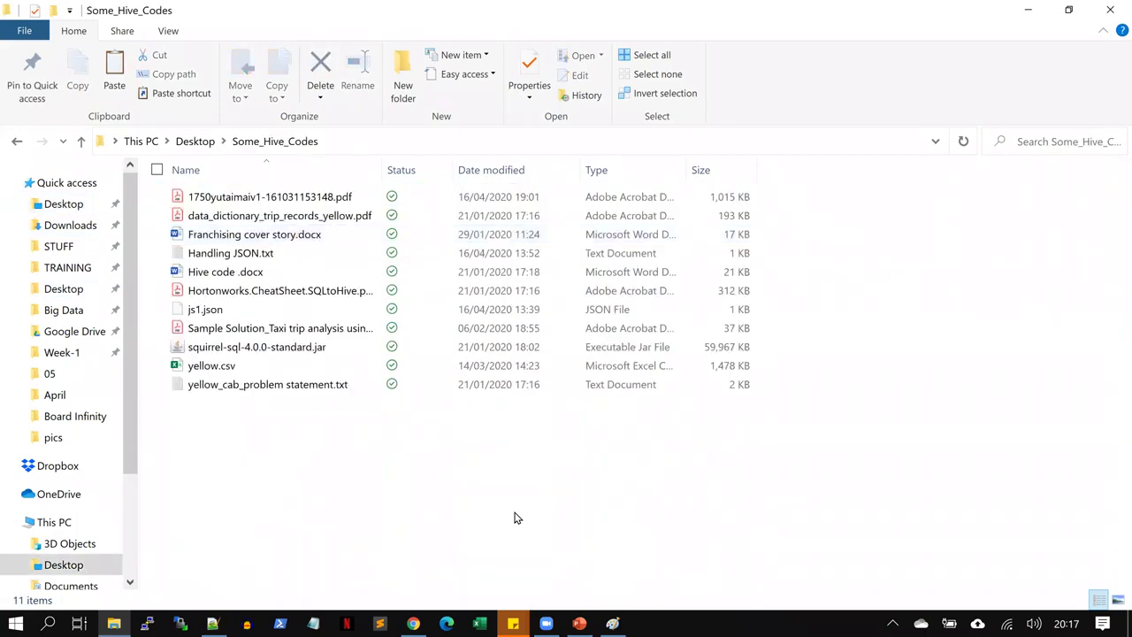
Open yellow_cab_problem statement.txt in Notepad
key("d")
key("Down")
key("Down")
key("Down")
key("Down")
key("Down")
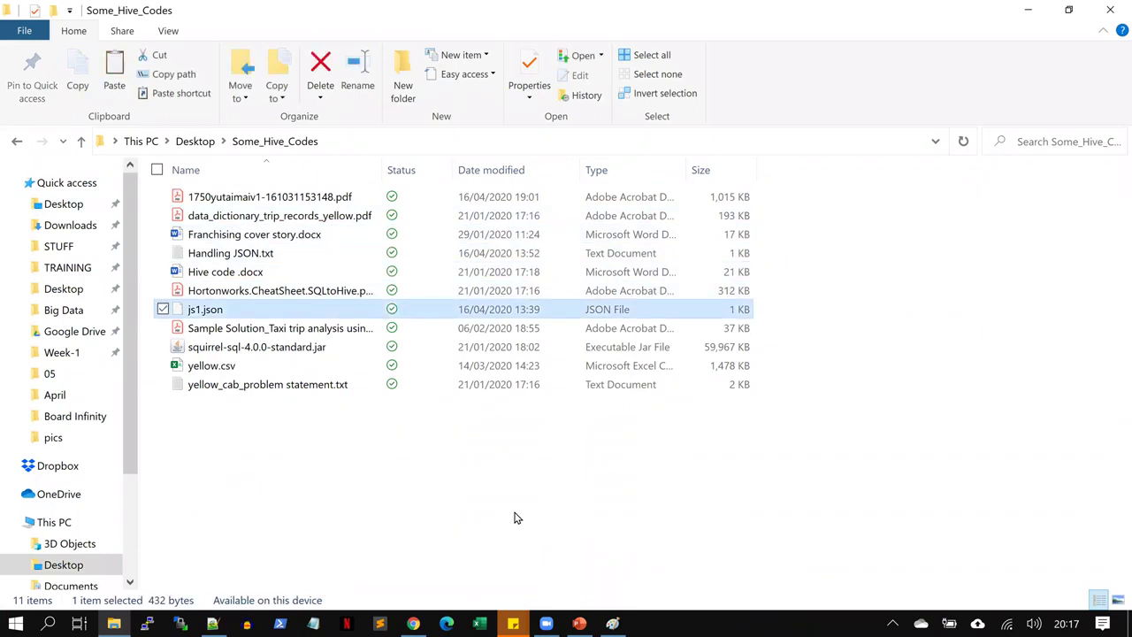
key("Down")
key("Down")
key("Down")
key("Down")
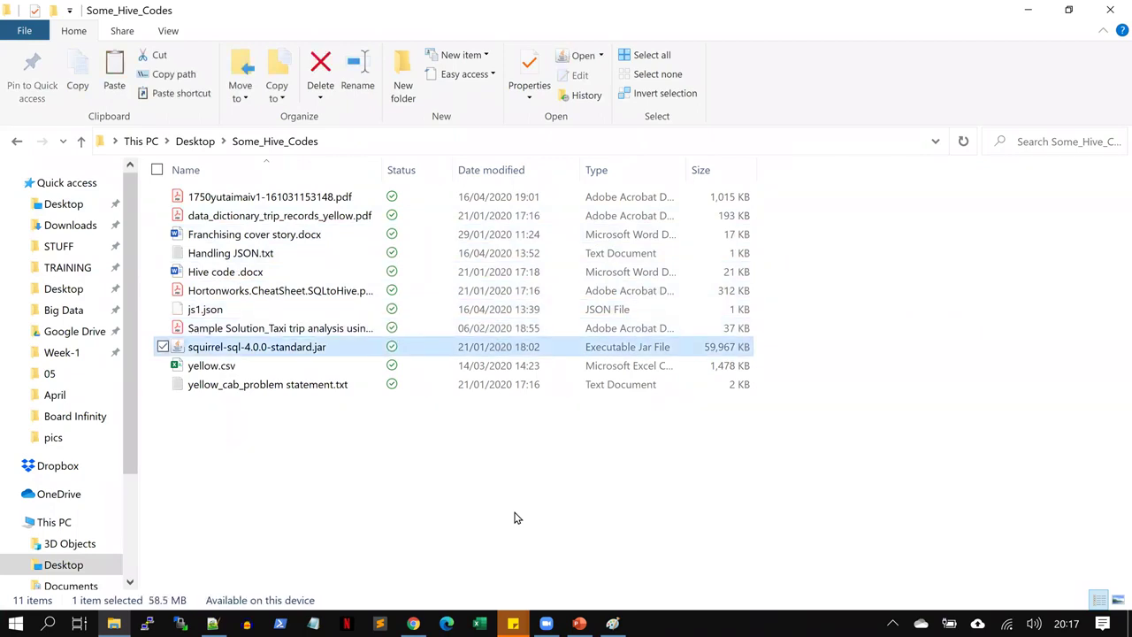
key("Return")
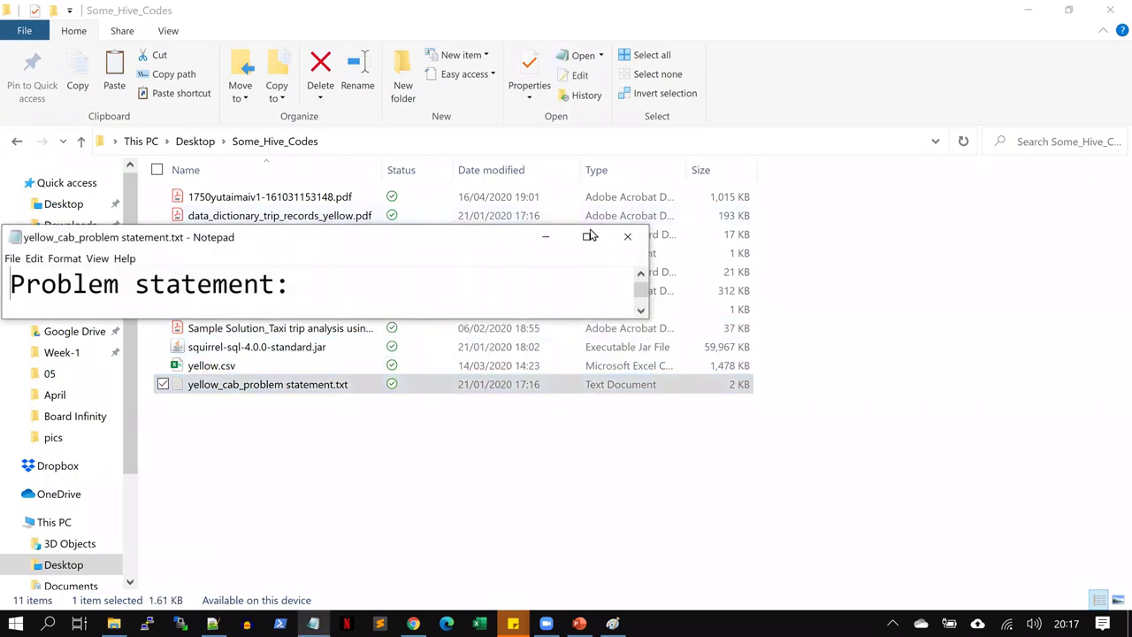
Maximize Notepad and delete the Marks Distribution paragraph from the problem statement
left_click(590, 236)
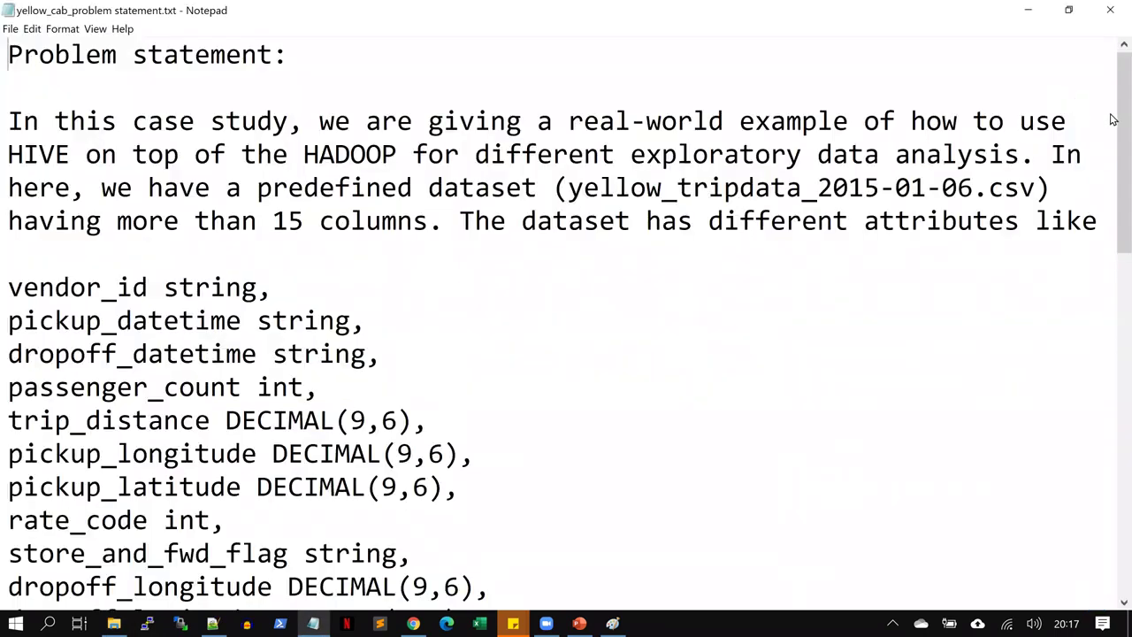
scroll(1113, 141, "down", 2)
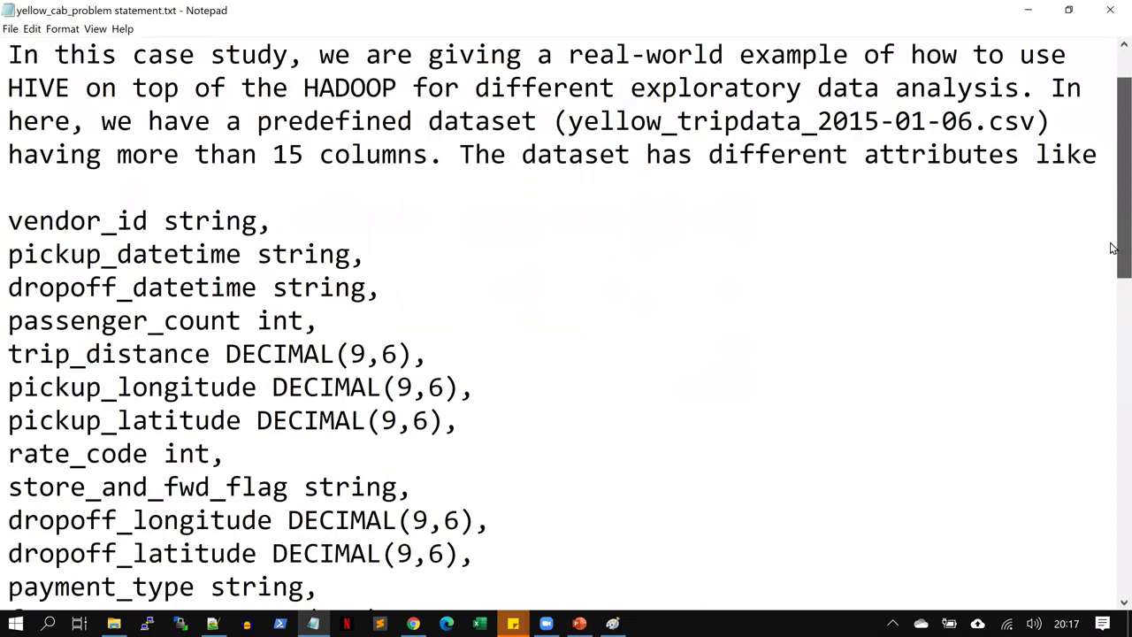
scroll(1113, 248, "down", 6)
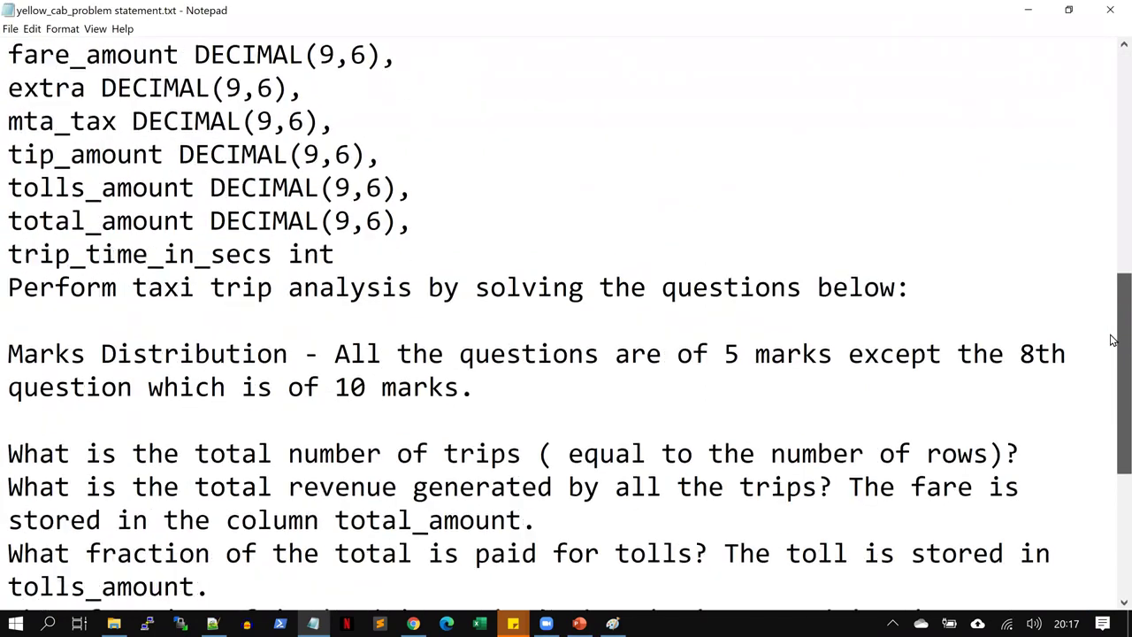
scroll(1114, 362, "down", 1)
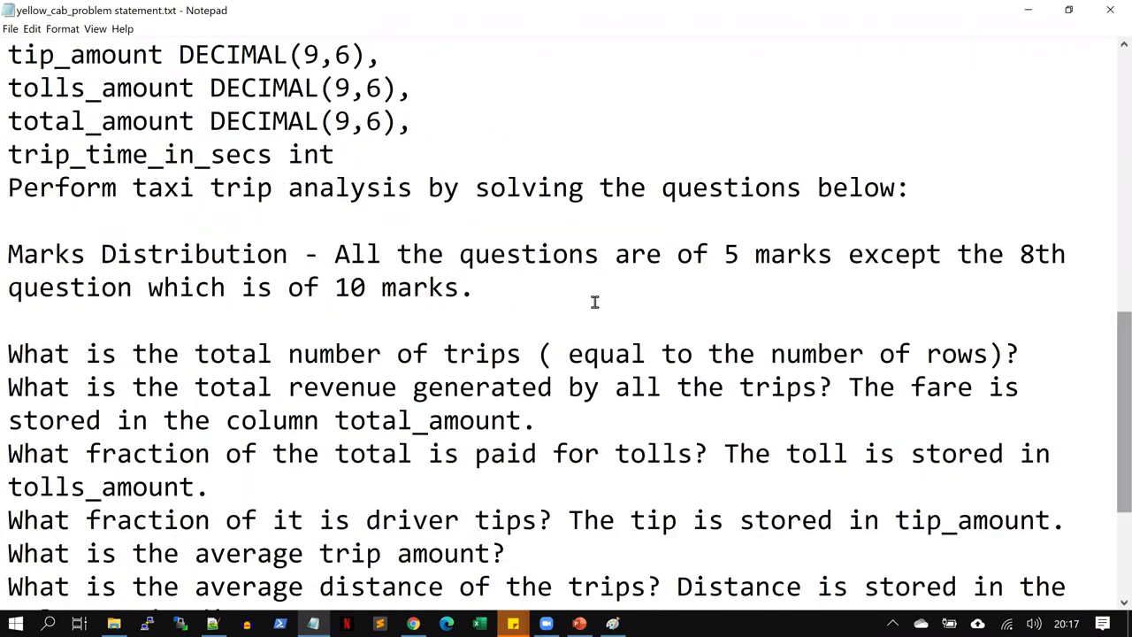
left_click_drag(475, 290, 13, 223)
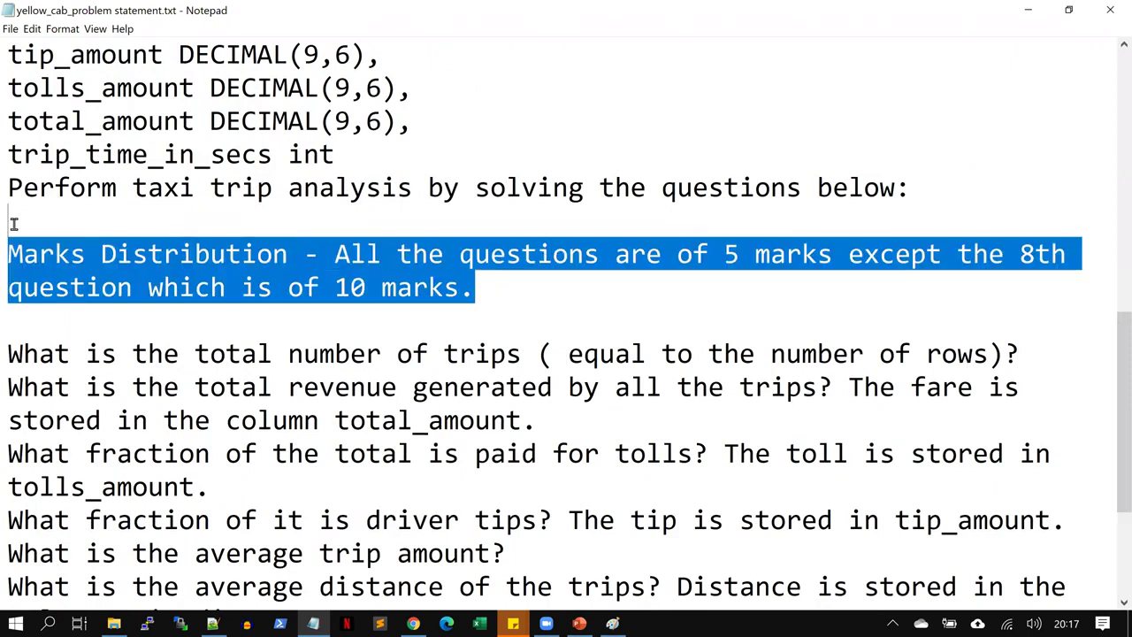
key("Delete")
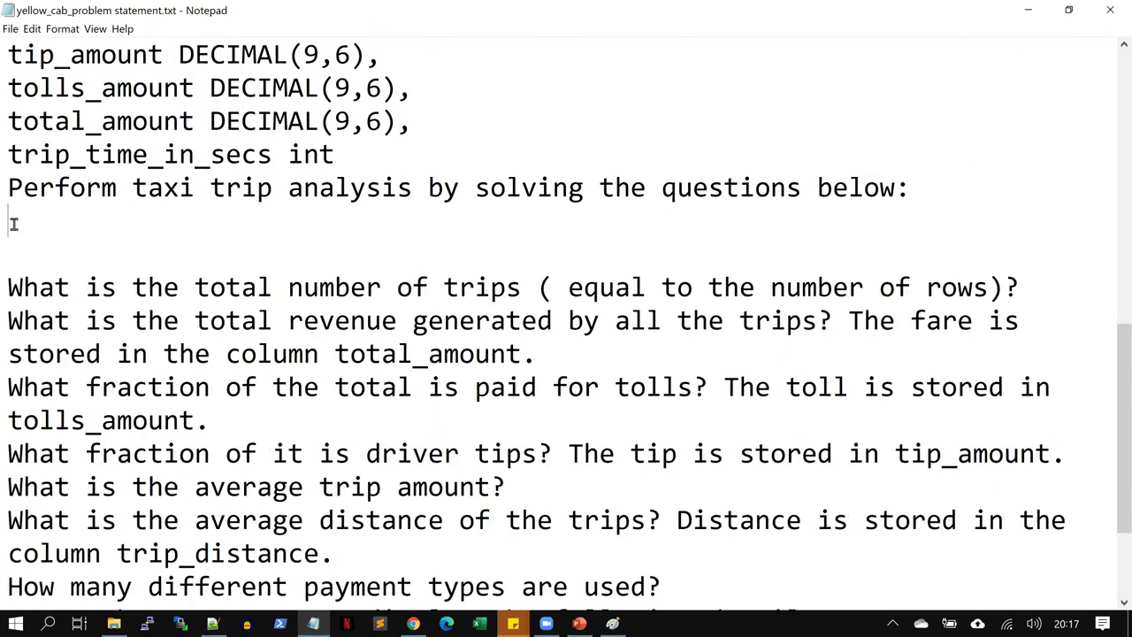
Save the edited problem statement and close Notepad
left_click(11, 30)
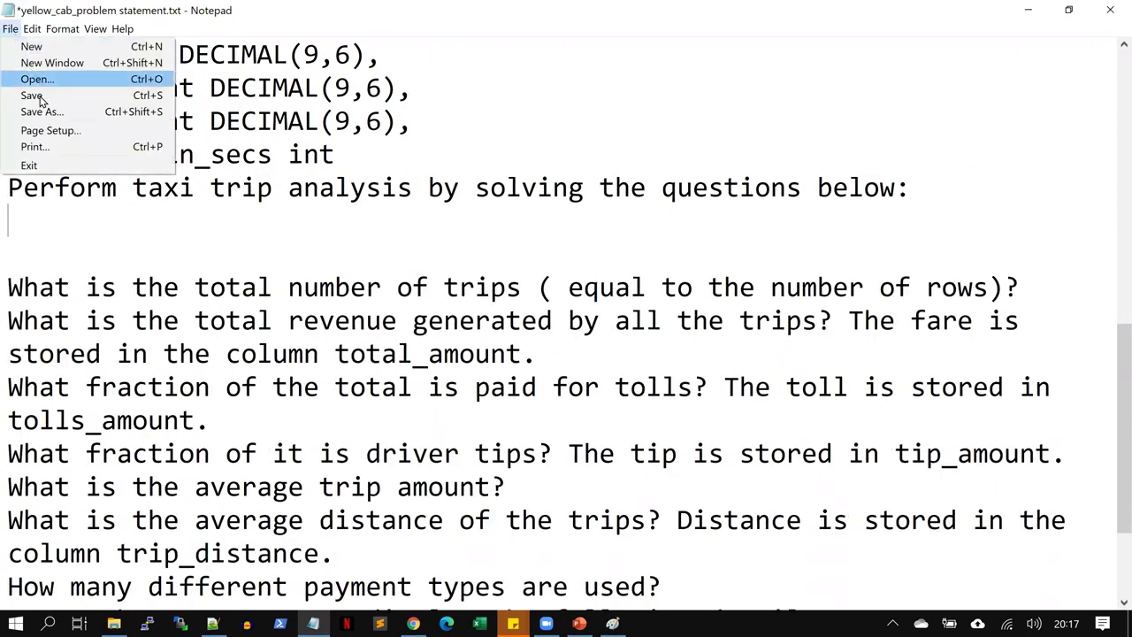
left_click(38, 95)
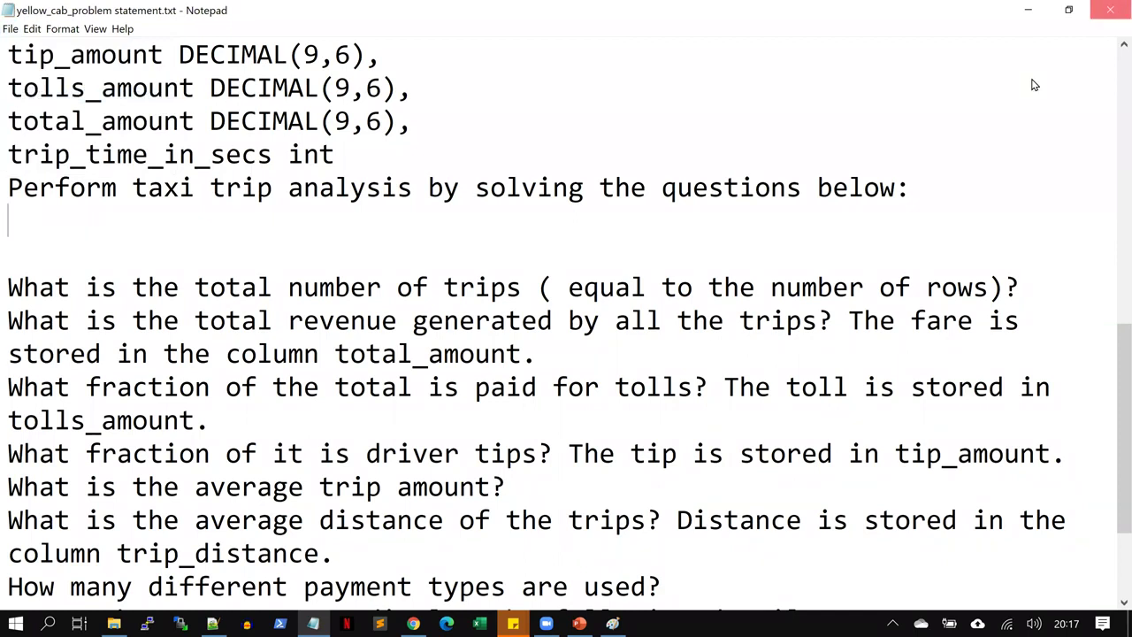
key("alt+F4")
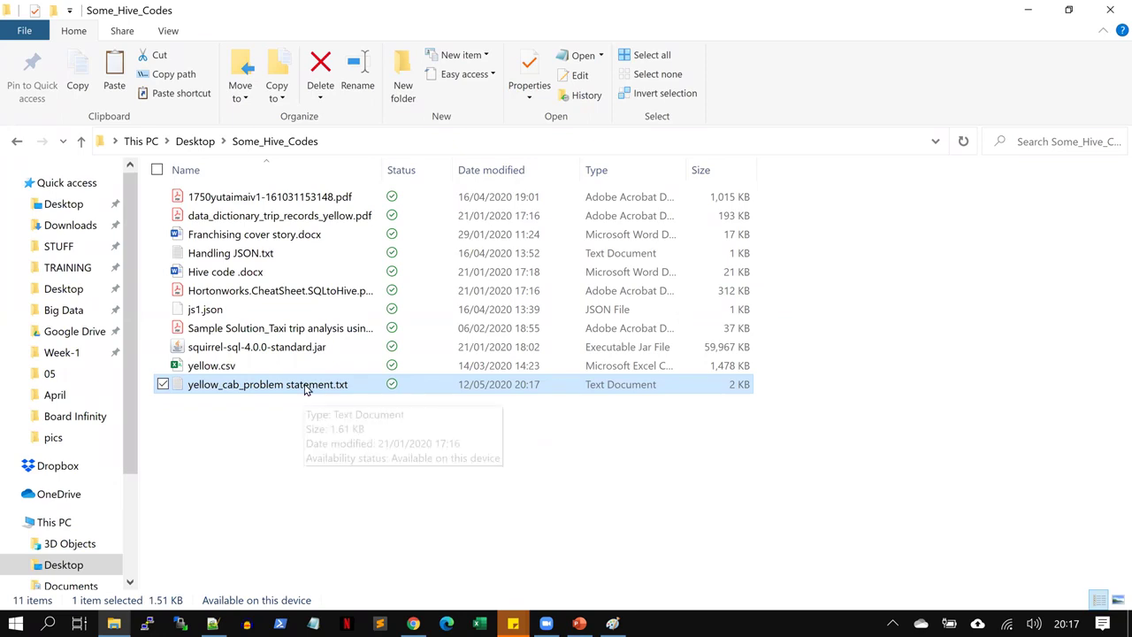
Open yellow.csv in Excel and autofit columns B and C to reveal pickup and dropoff dates
left_click(266, 372)
double_click(266, 371)
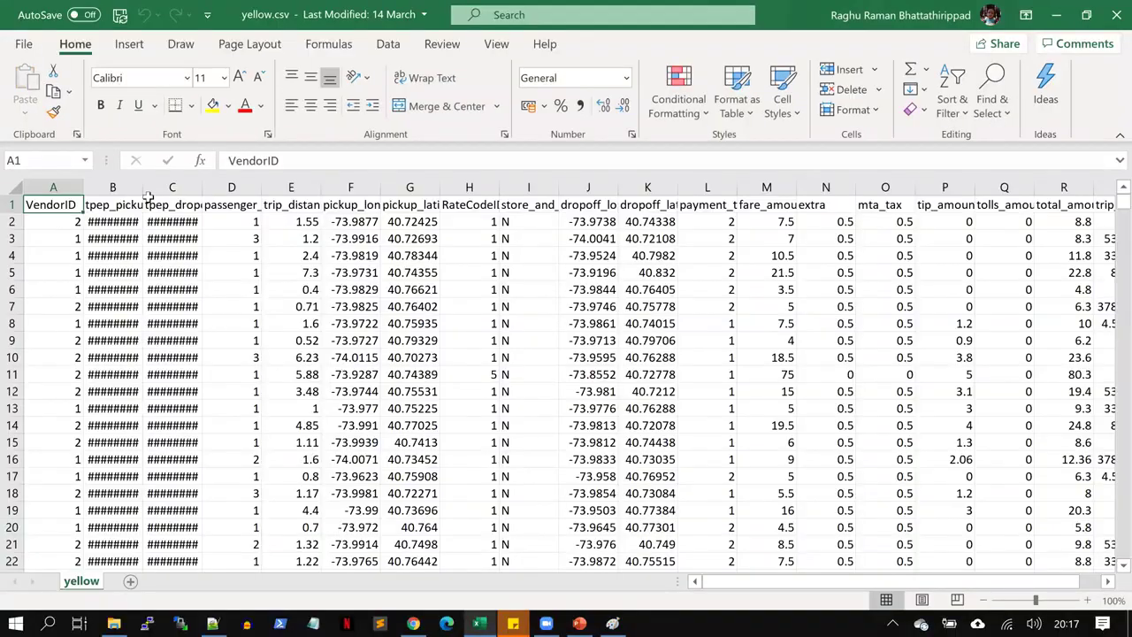
double_click(143, 188)
double_click(268, 189)
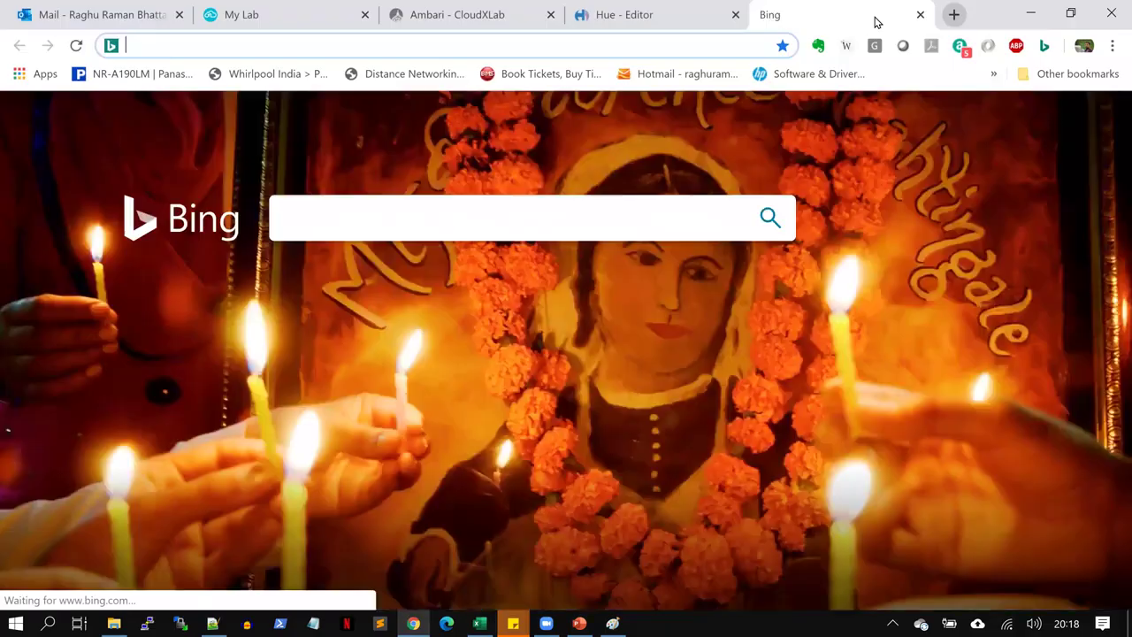
Search Google Images for 'new york yellow cab', then return to yellow.csv in Excel
type("google.com")
key("Return")
type("n")
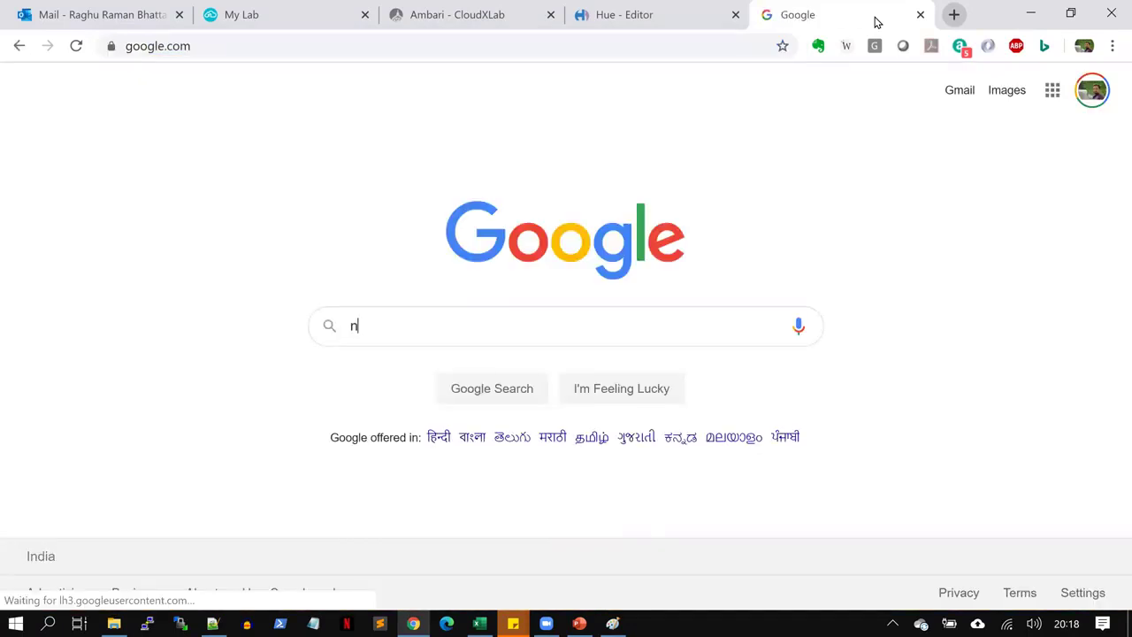
type("ew york ")
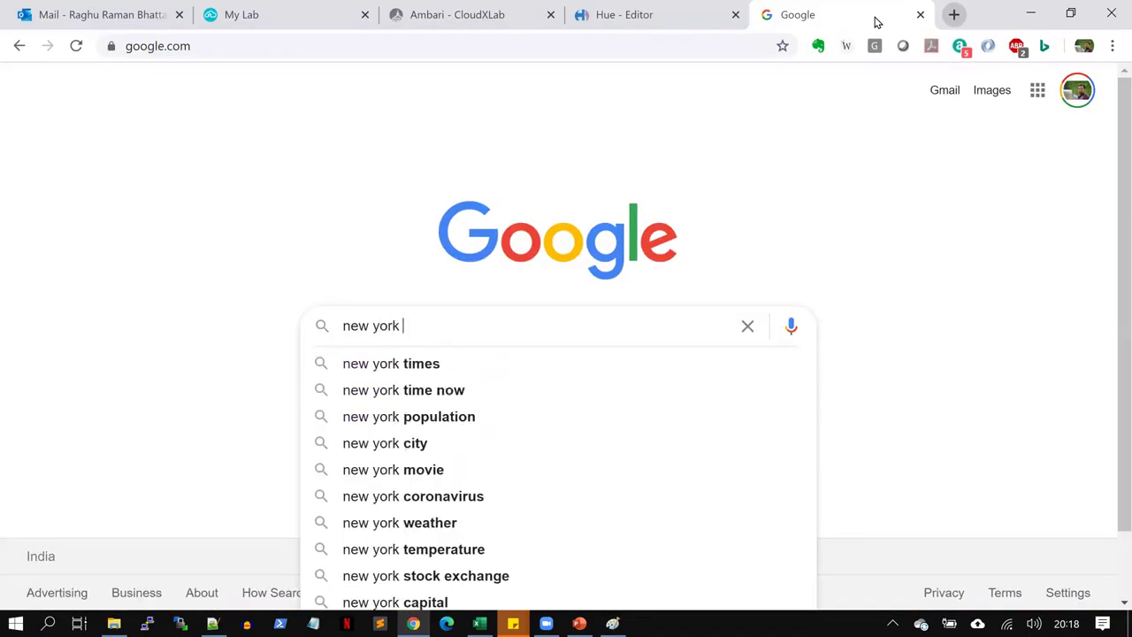
type("yellow")
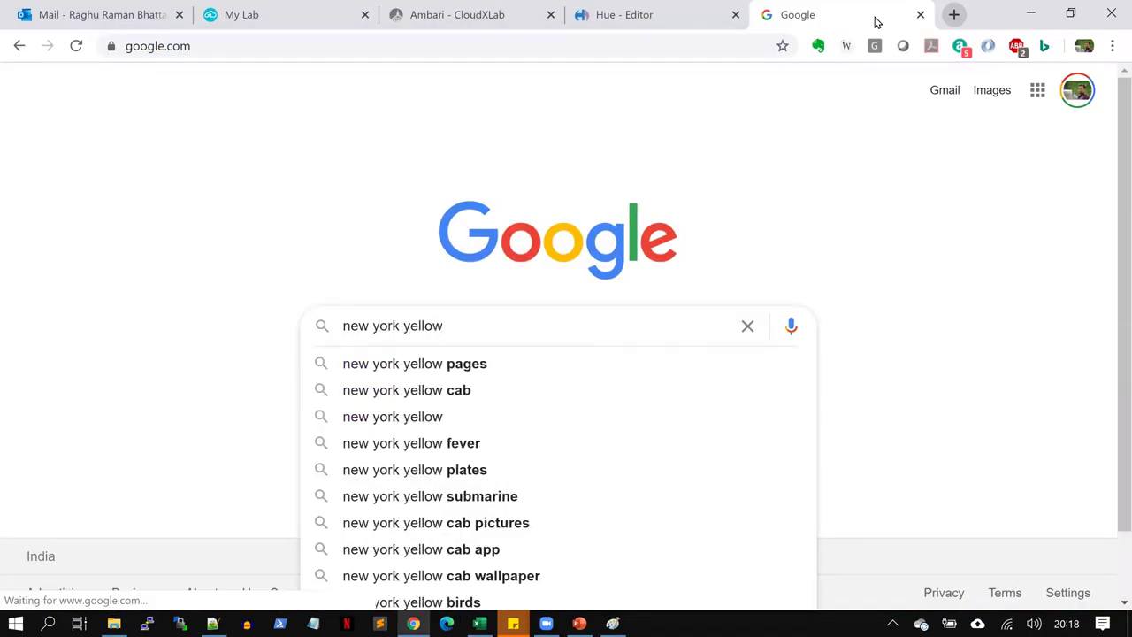
key("Down")
key("Down")
key("Return")
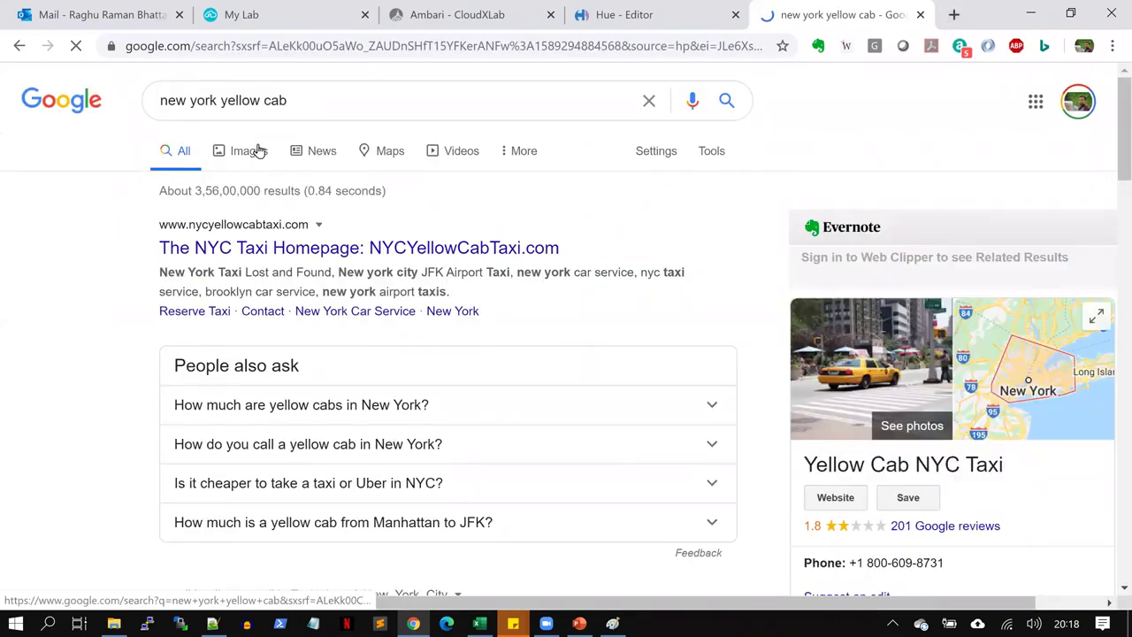
left_click(258, 150)
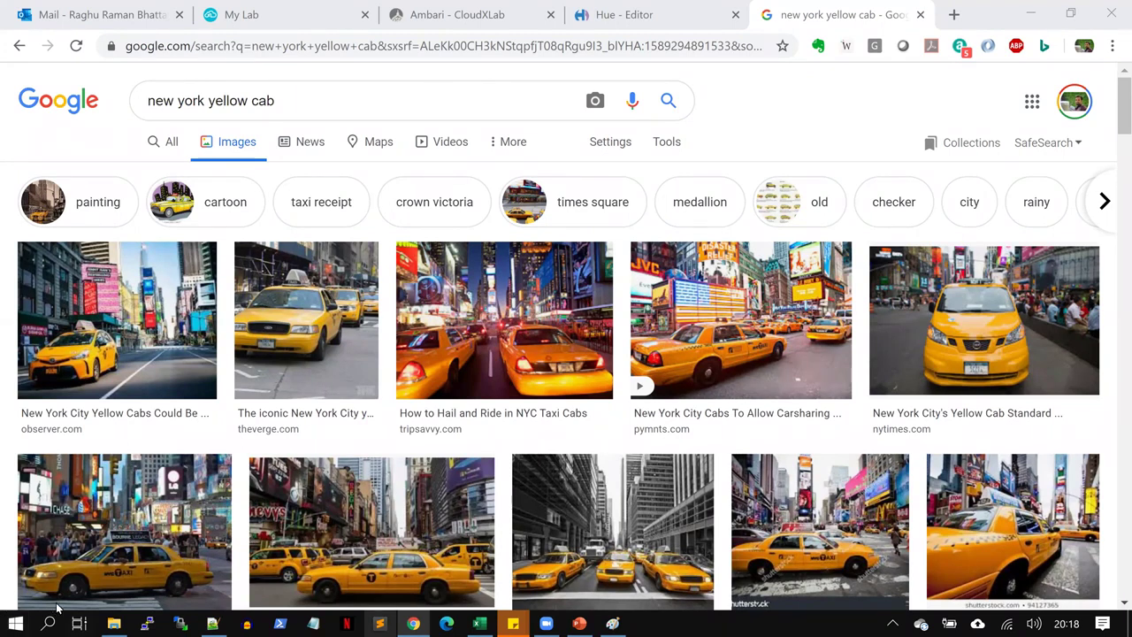
key("alt+Tab")
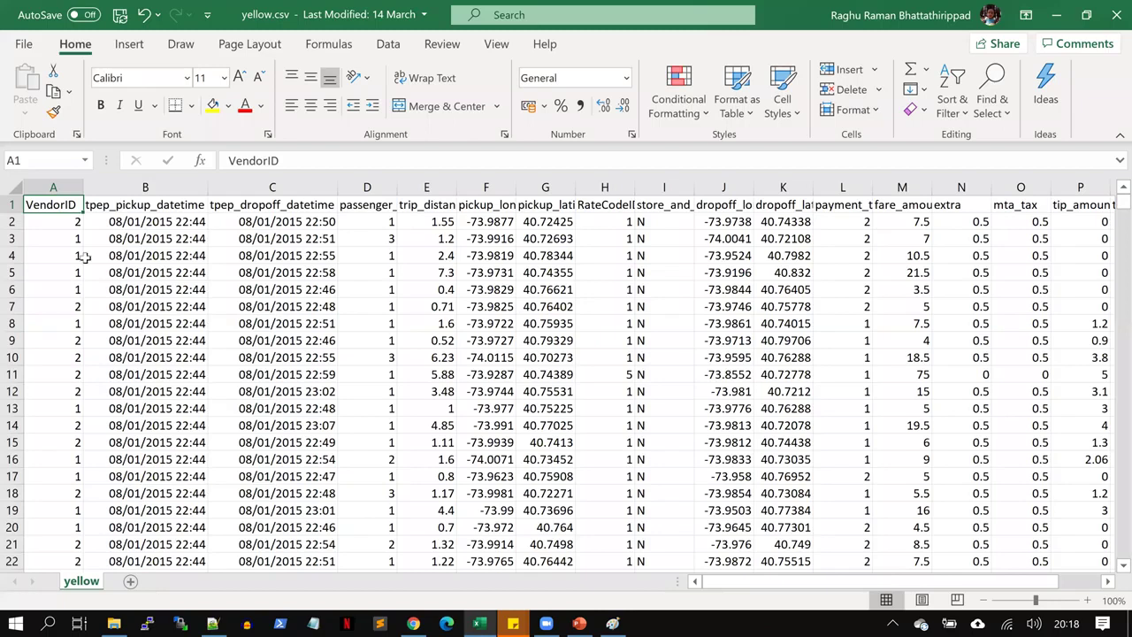
Select the first trip data row, then bring up the Some_Hive_Codes folder in File Explorer
left_click(11, 222)
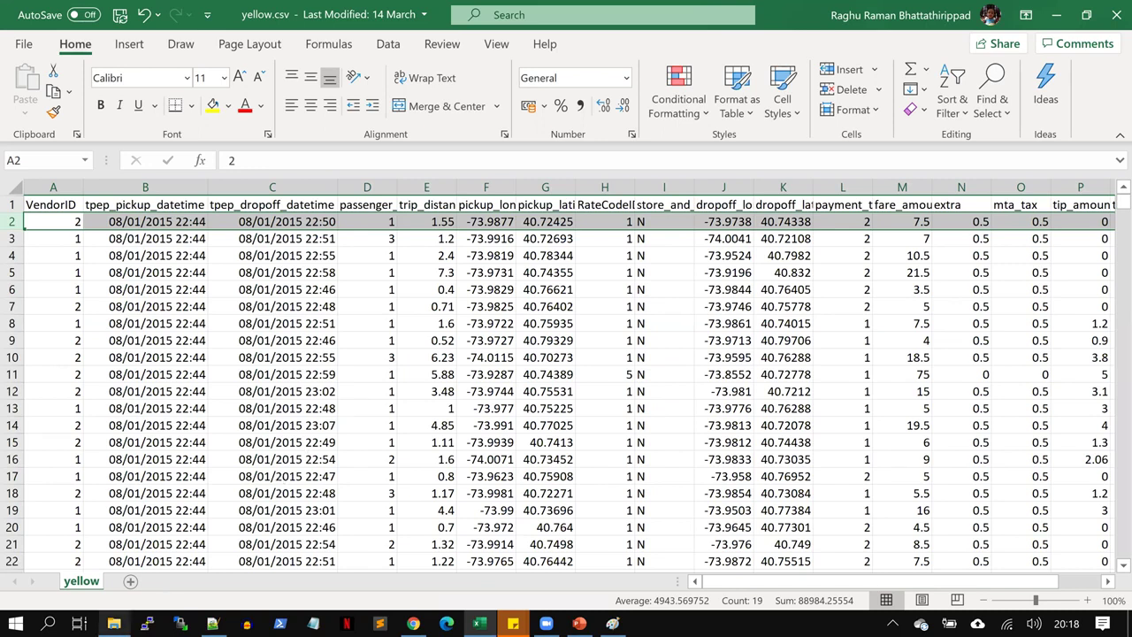
left_click(114, 624)
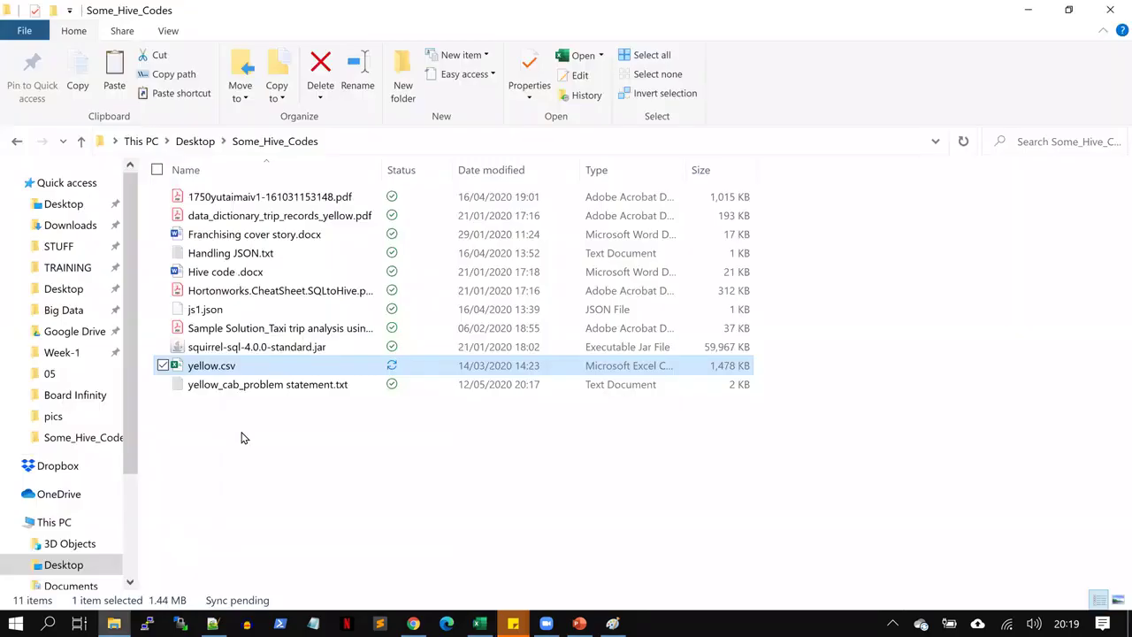
Open data_dictionary_trip_records_yellow.pdf and highlight the VendorID description and code meanings
double_click(318, 218)
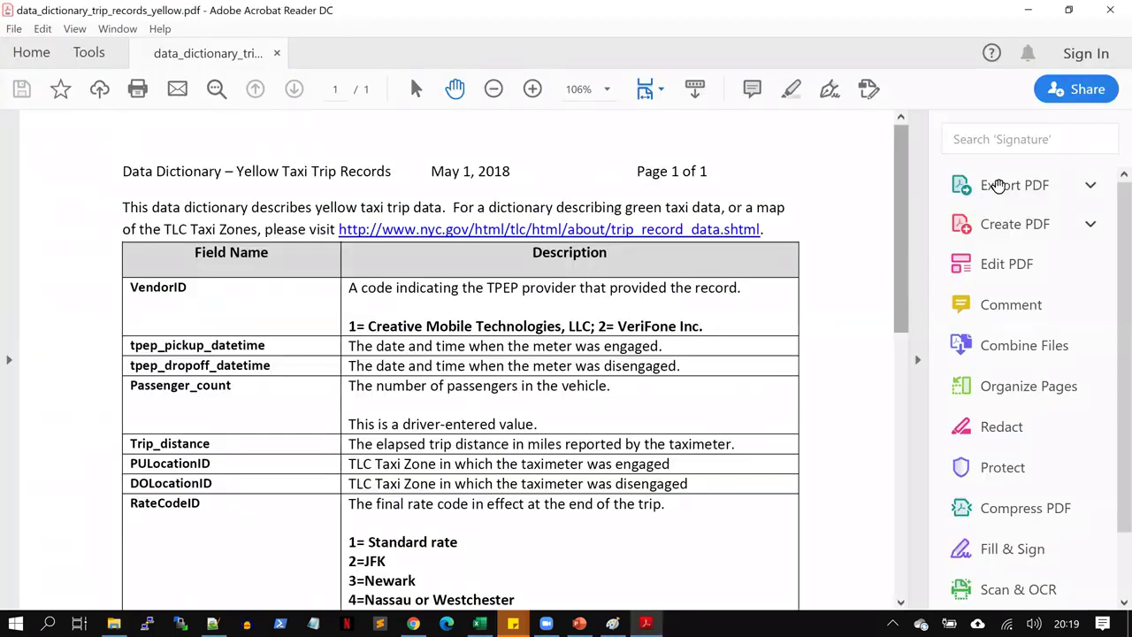
scroll(1078, 256, "down", 3)
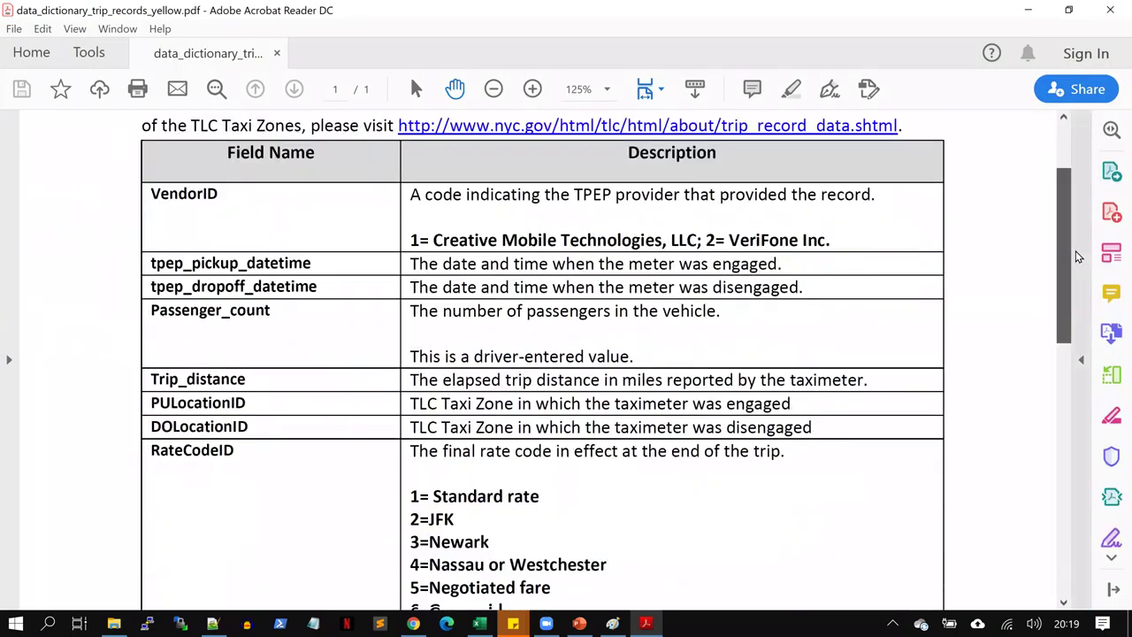
scroll(168, 175, "down", 1)
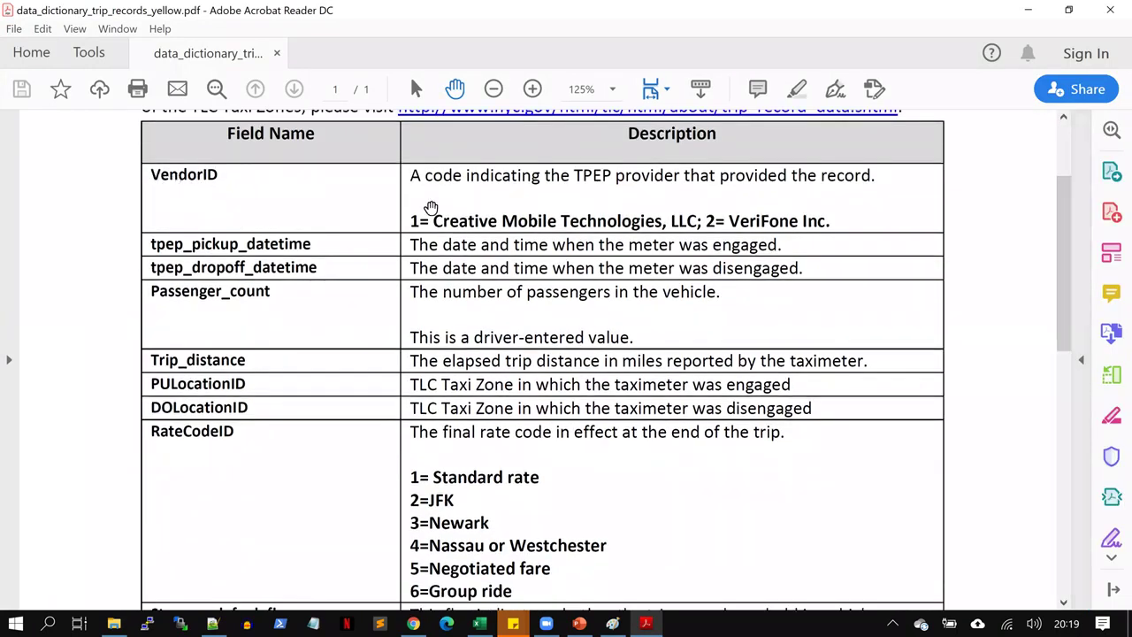
left_click_drag(410, 176, 837, 175)
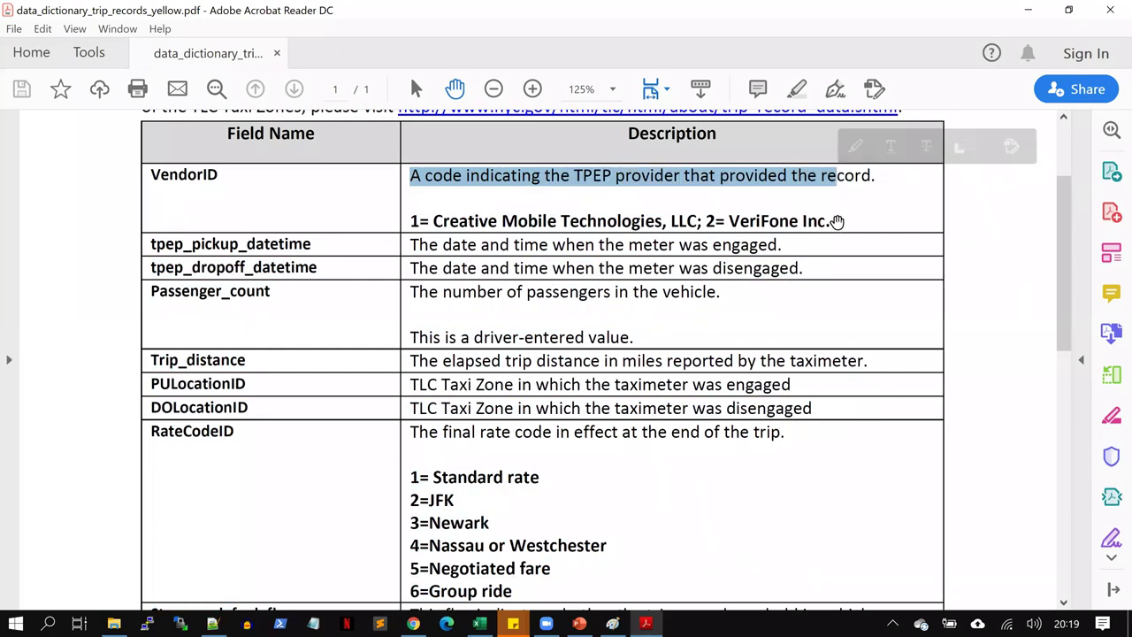
left_click_drag(835, 221, 409, 222)
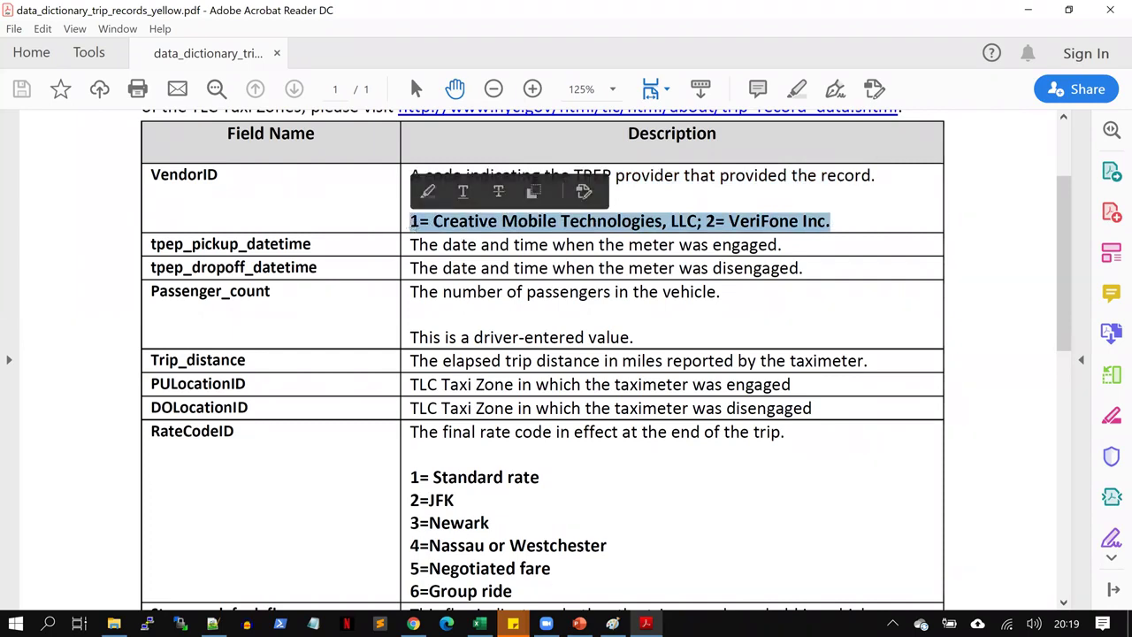
Select the VendorID column, then highlight the pickup, dropoff and Passenger_count field names in the dictionary
key("alt+Tab")
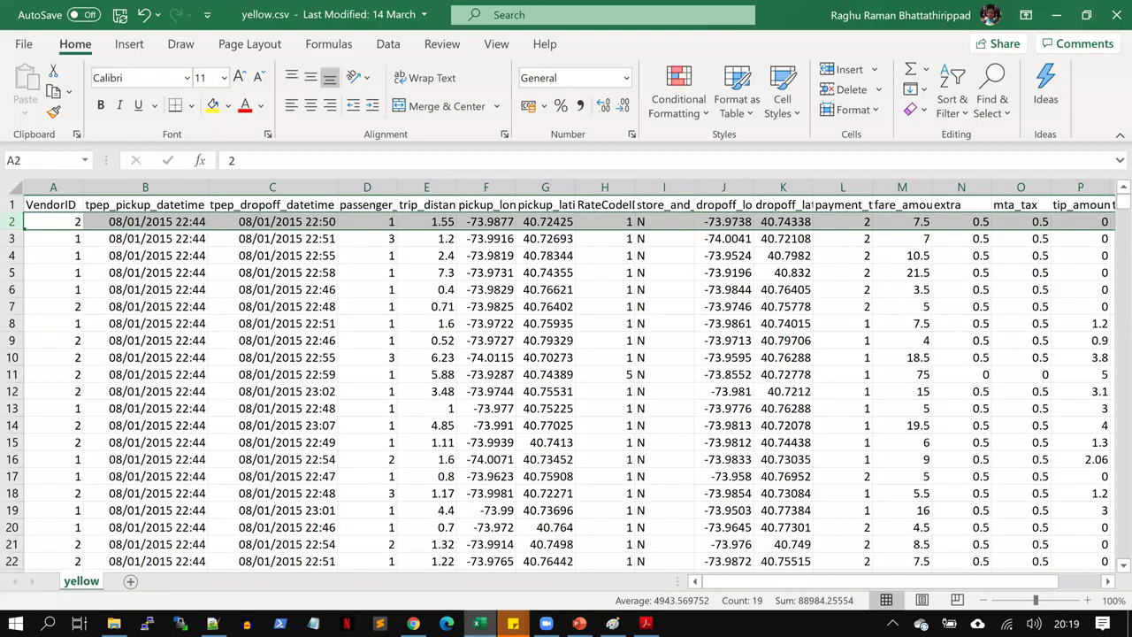
left_click(66, 187)
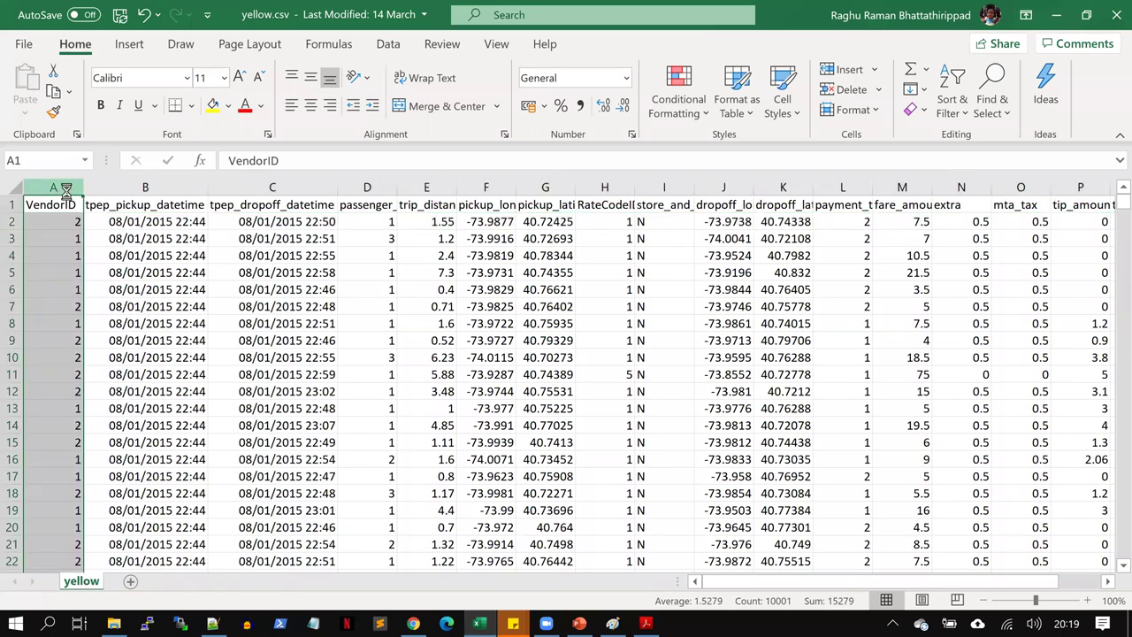
key("alt+Tab")
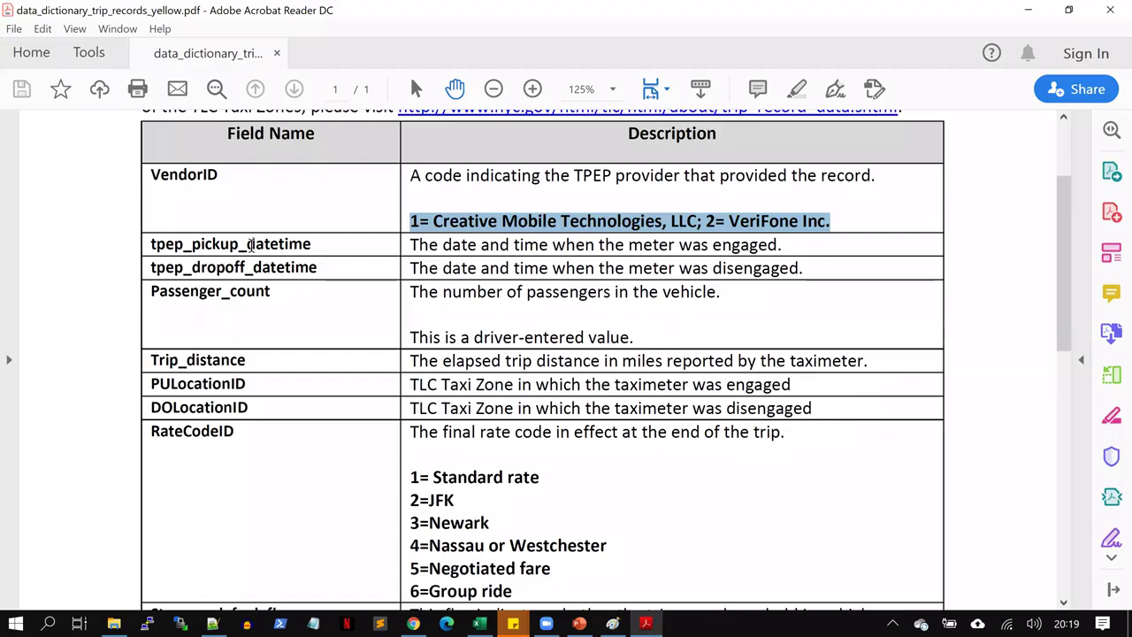
double_click(251, 245)
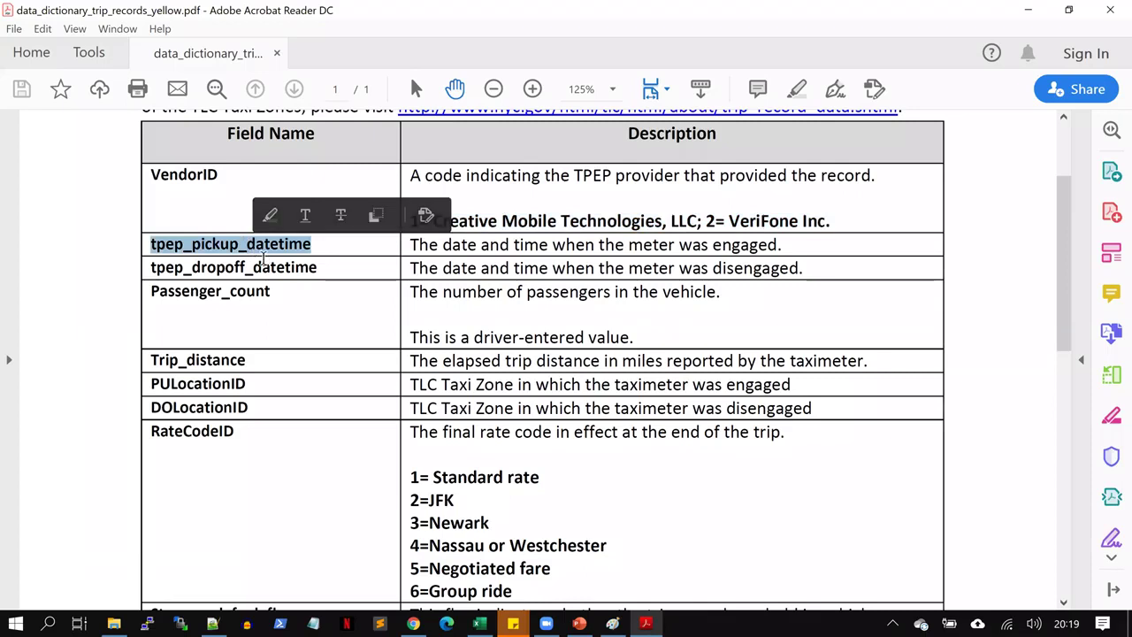
left_click(263, 257)
double_click(263, 266)
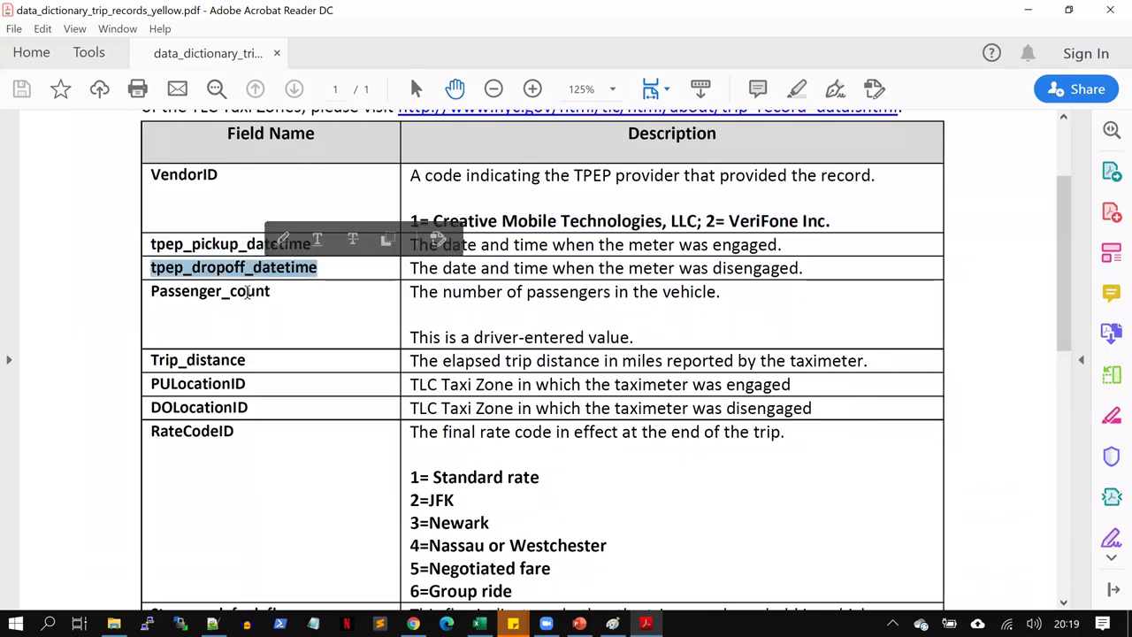
left_click(248, 293)
double_click(249, 293)
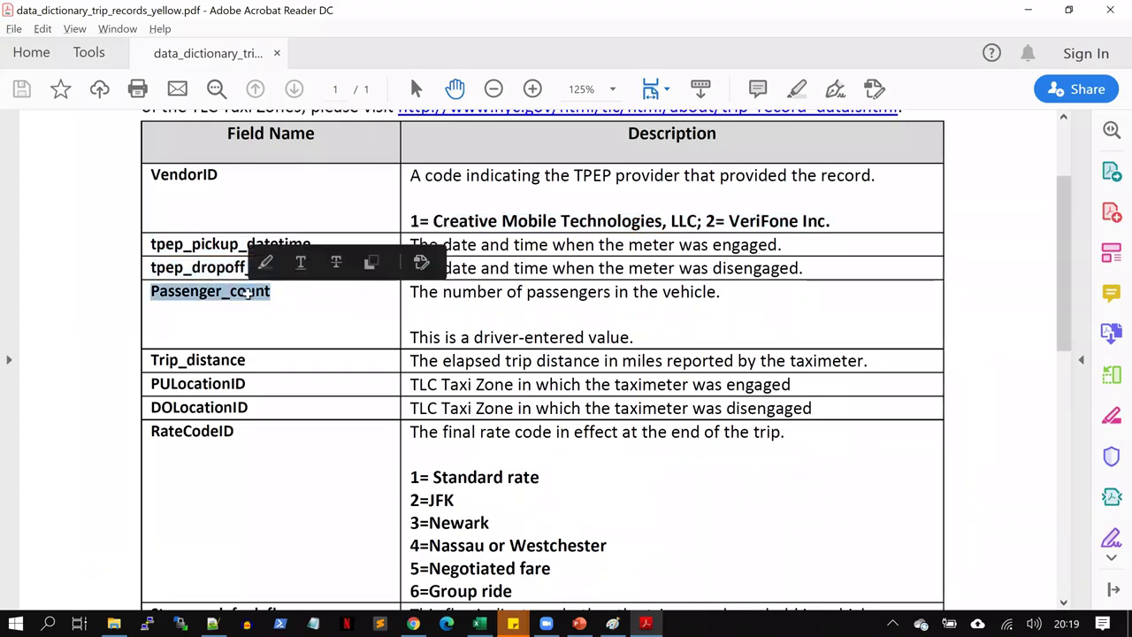
Select the pickup, dropoff, passenger_count and trip_distance columns, matching Trip_distance in the dictionary
key("alt+Tab")
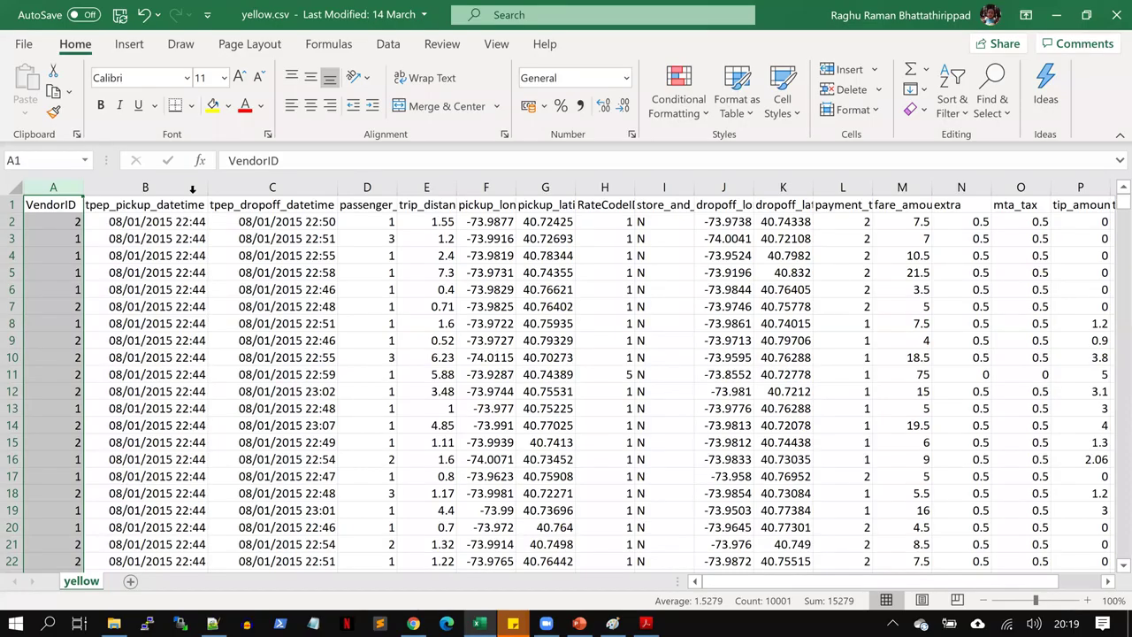
left_click(192, 189)
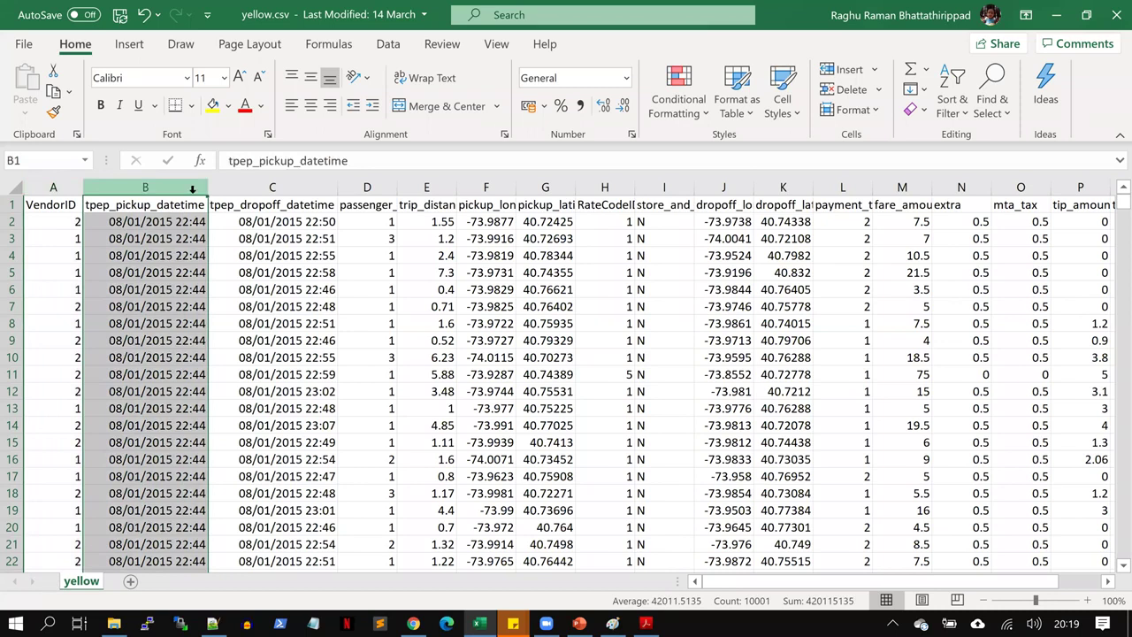
left_click(256, 186)
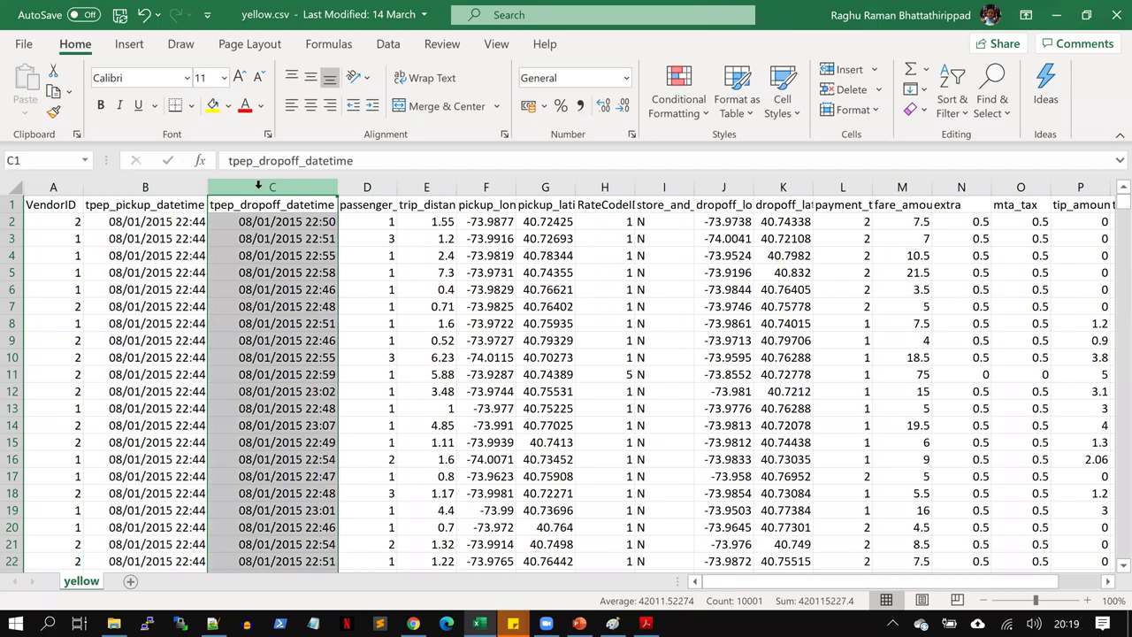
left_click(375, 186)
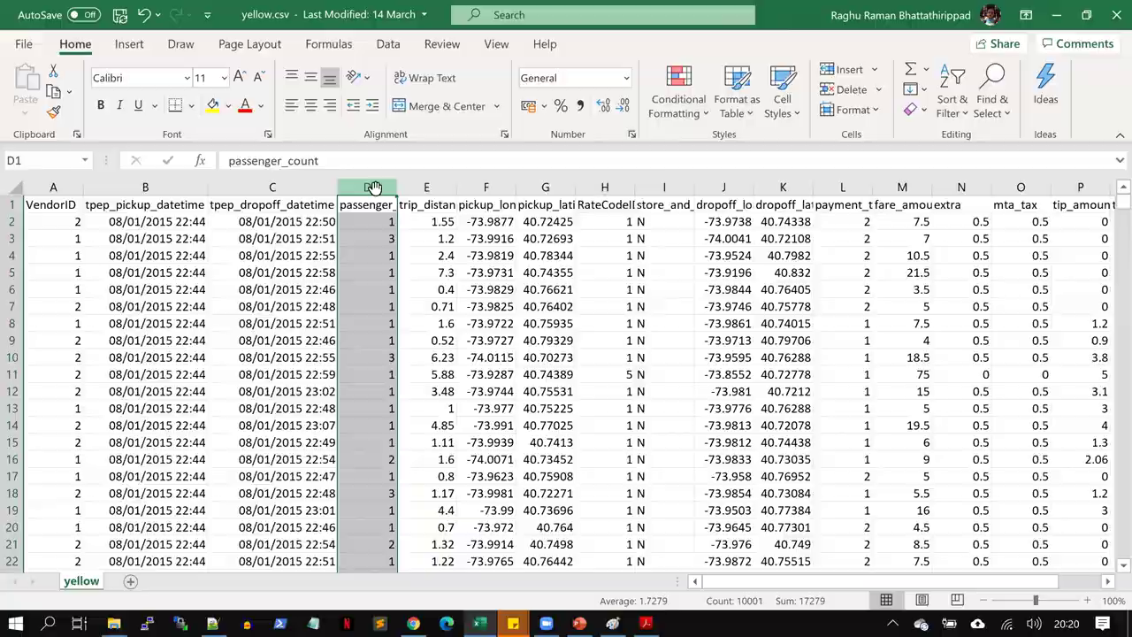
key("alt+Tab")
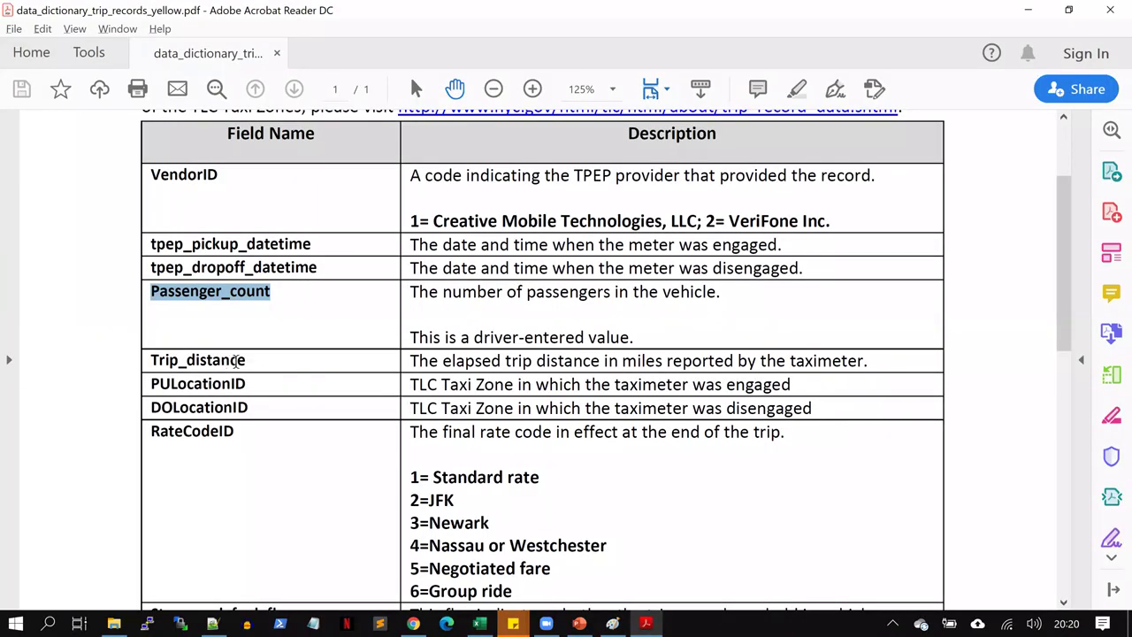
left_click_drag(247, 360, 145, 366)
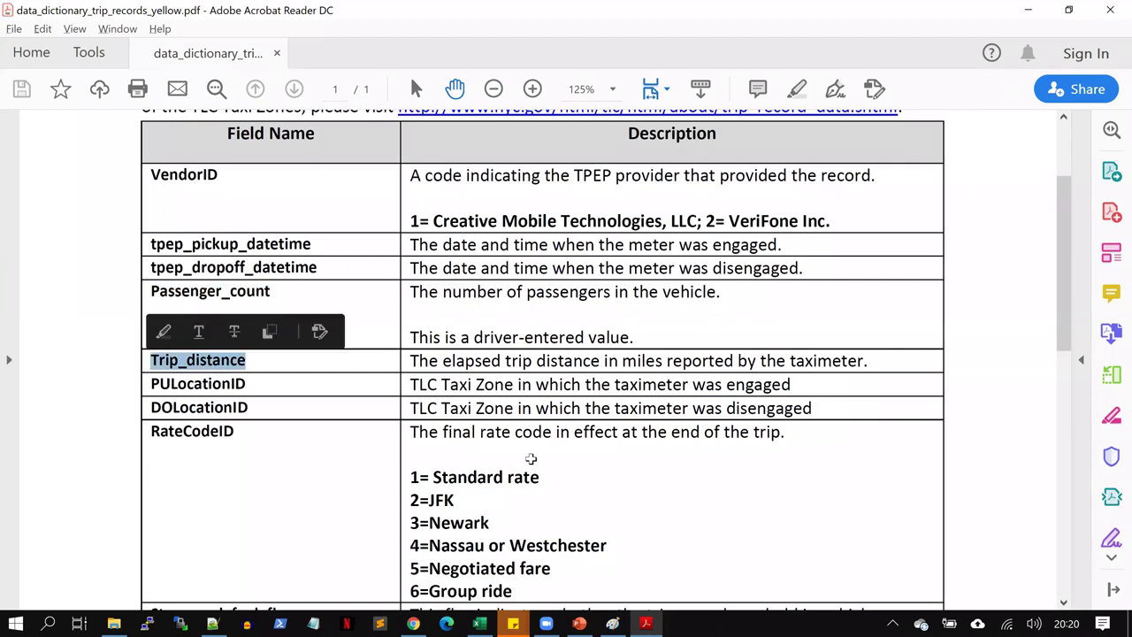
key("alt+Tab")
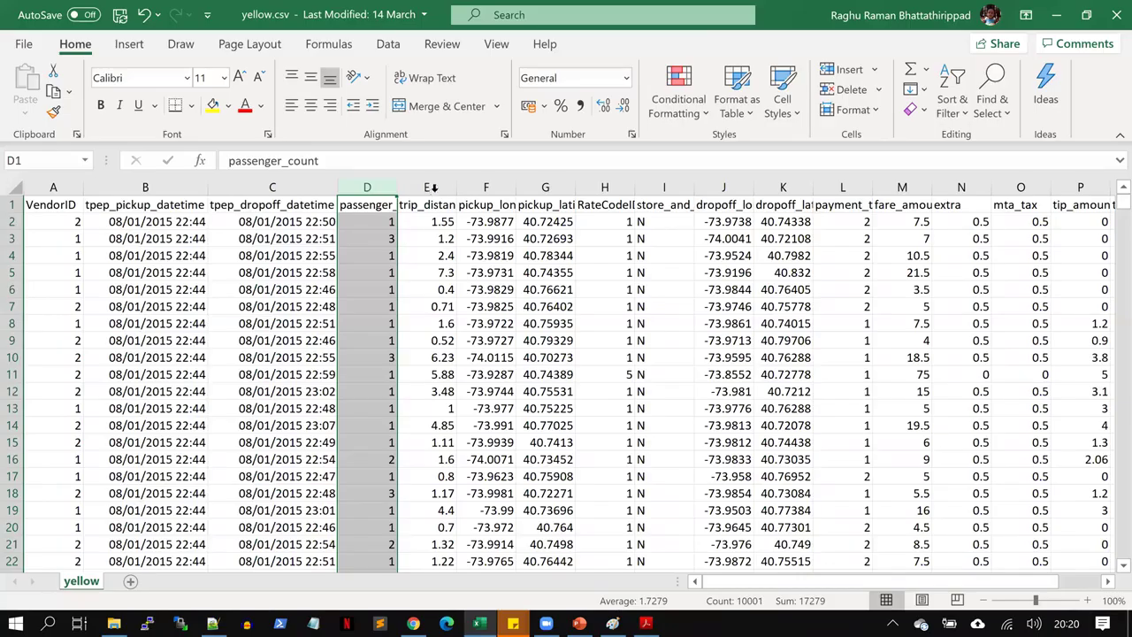
left_click(432, 187)
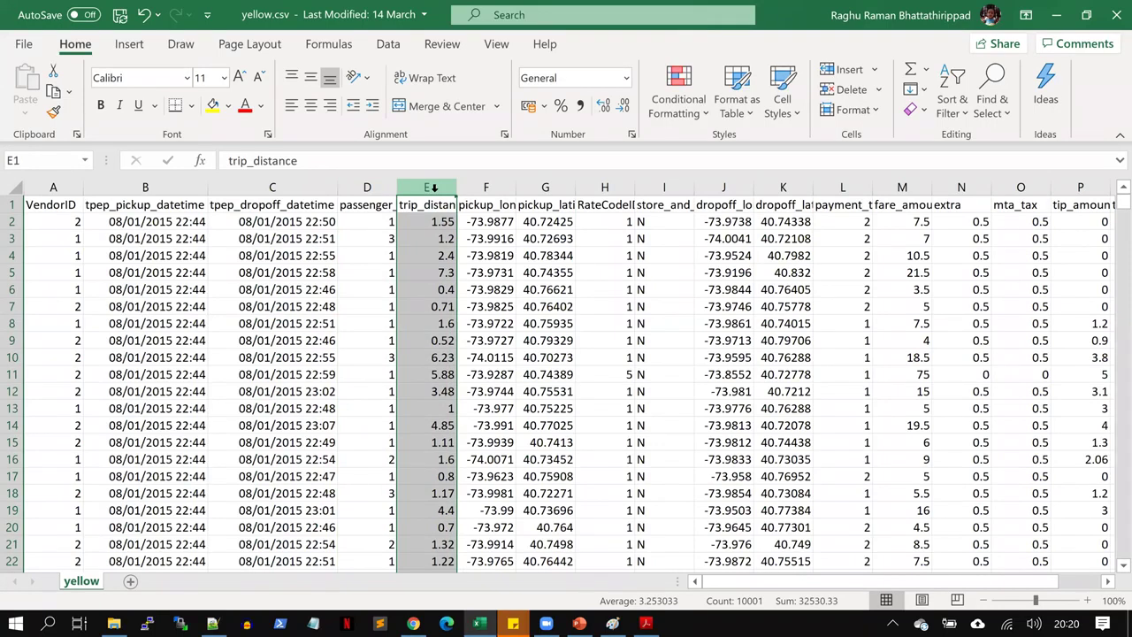
key("alt+Tab")
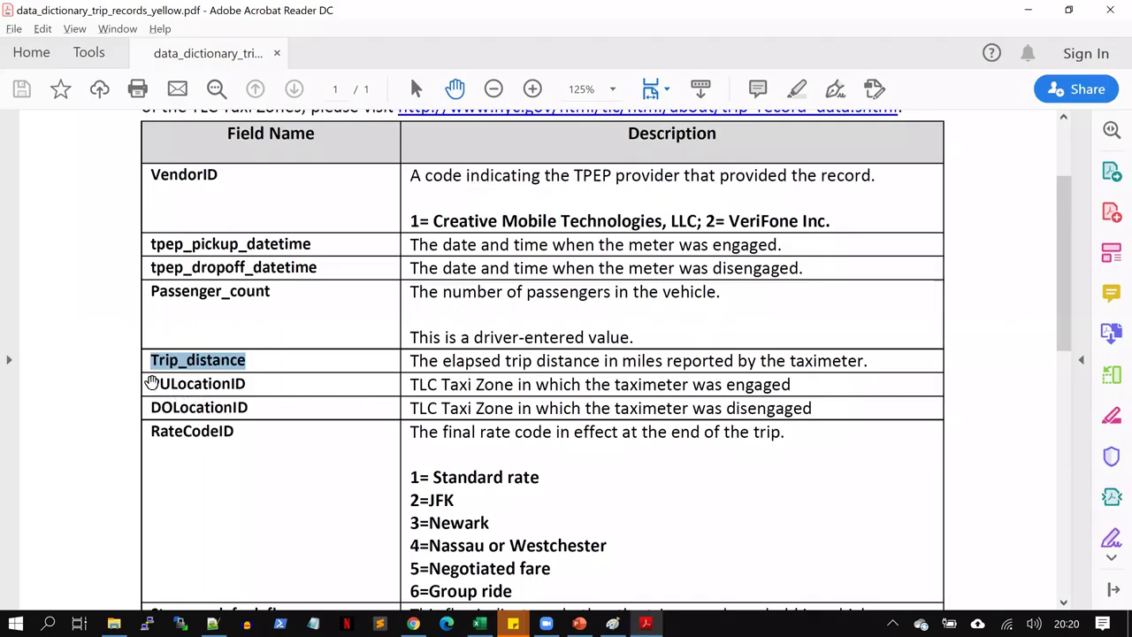
left_click_drag(151, 384, 259, 405)
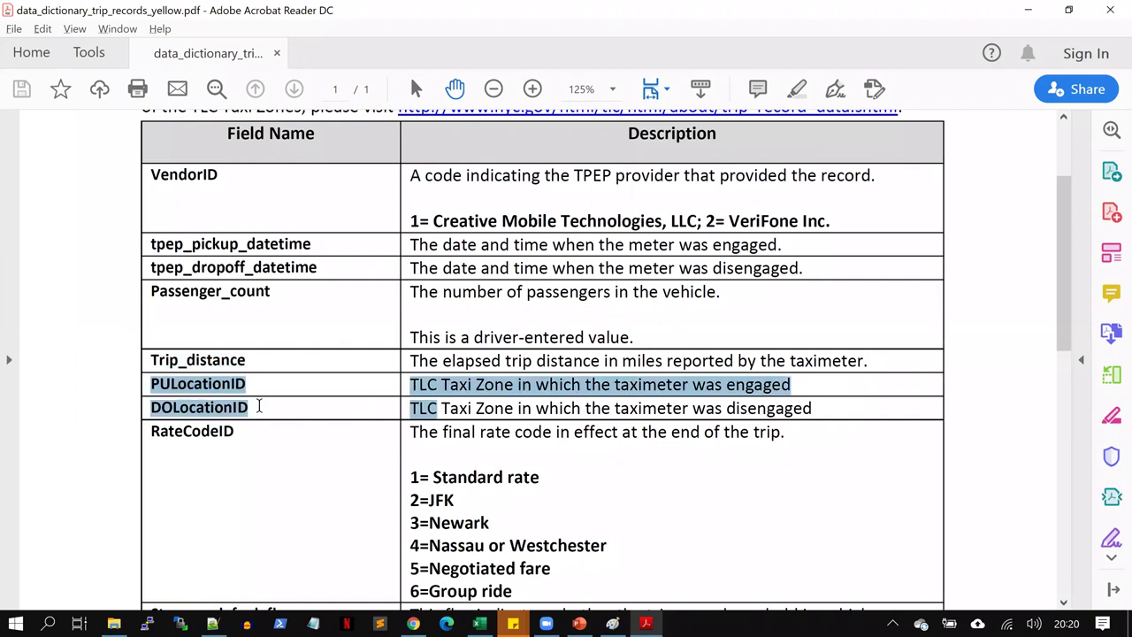
left_click_drag(259, 407, 804, 402)
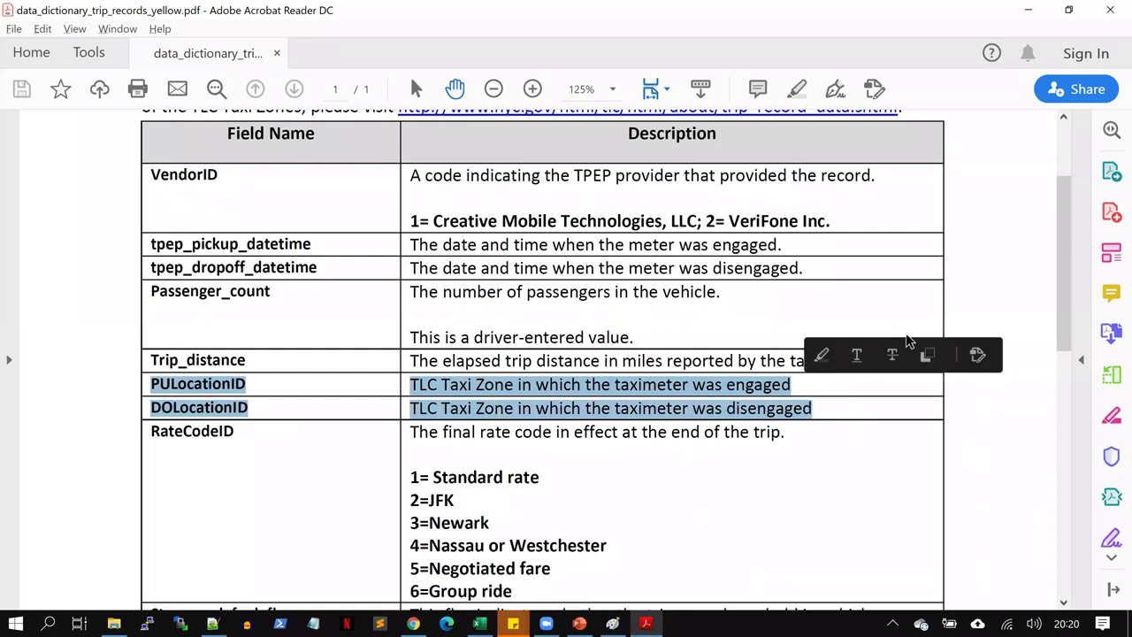
scroll(1070, 310, "down", 3)
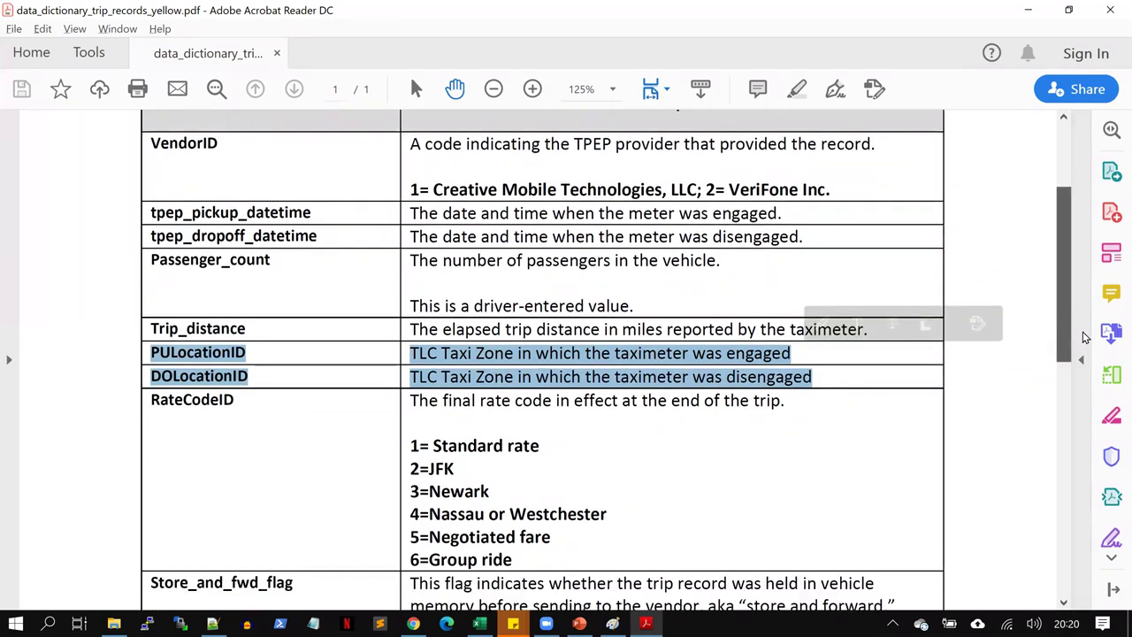
scroll(142, 241, "down", 2)
scroll(142, 241, "down", 2)
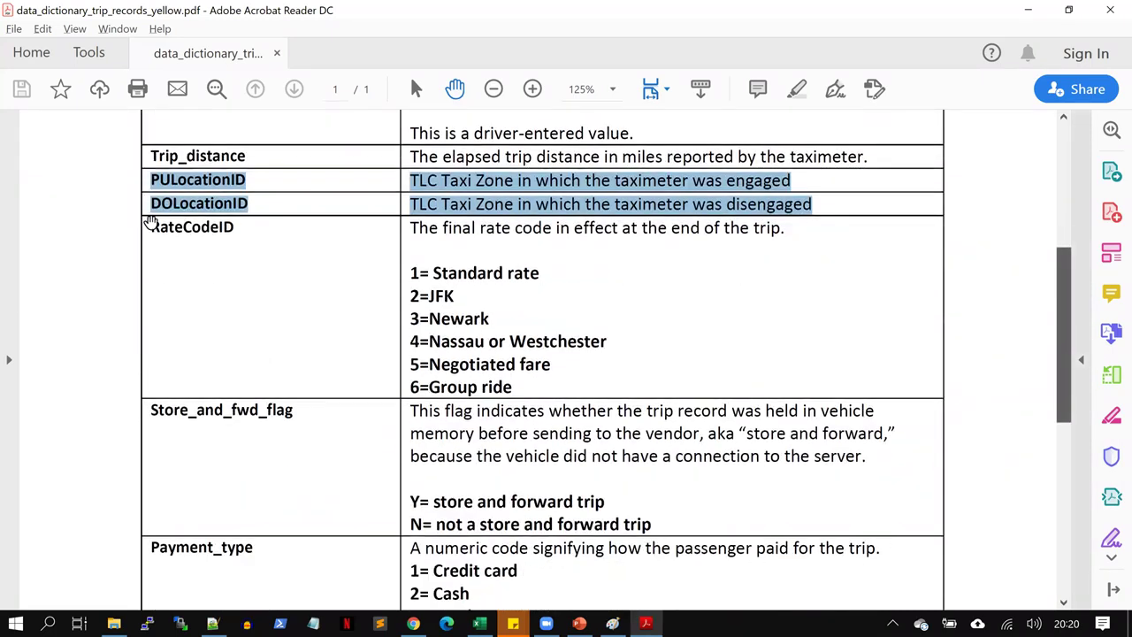
left_click_drag(147, 221, 244, 221)
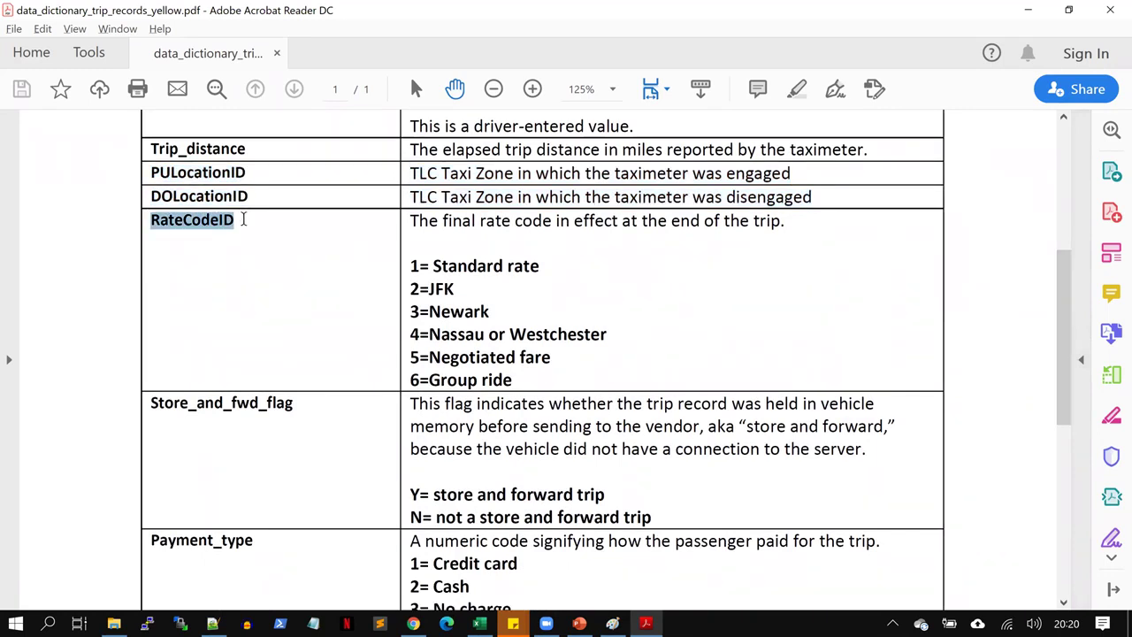
left_click_drag(408, 221, 601, 229)
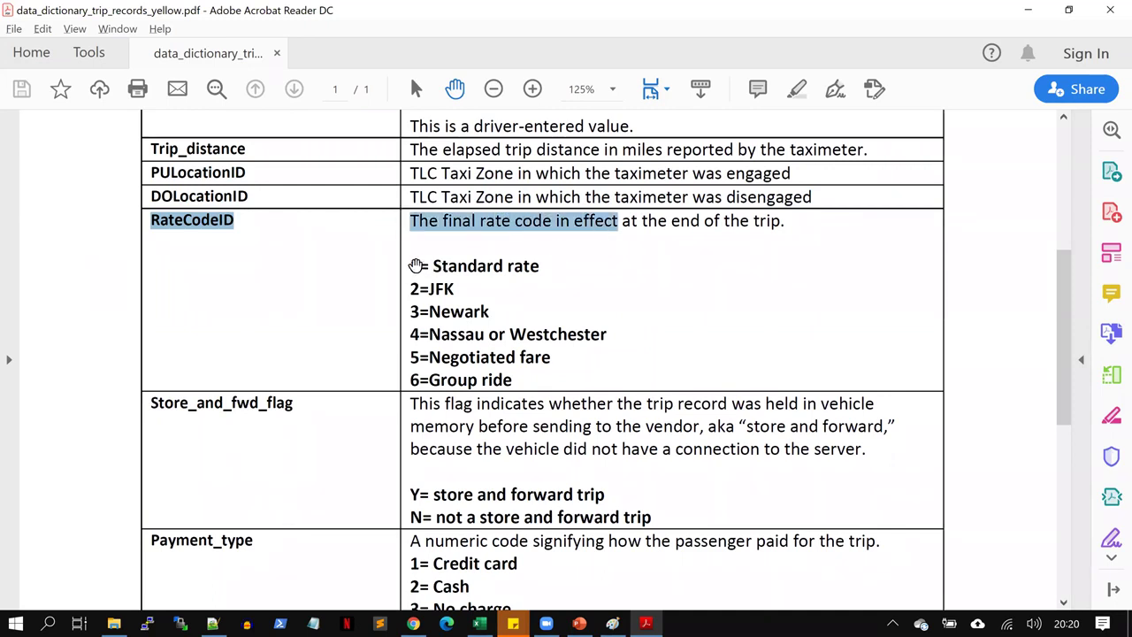
left_click_drag(412, 265, 458, 289)
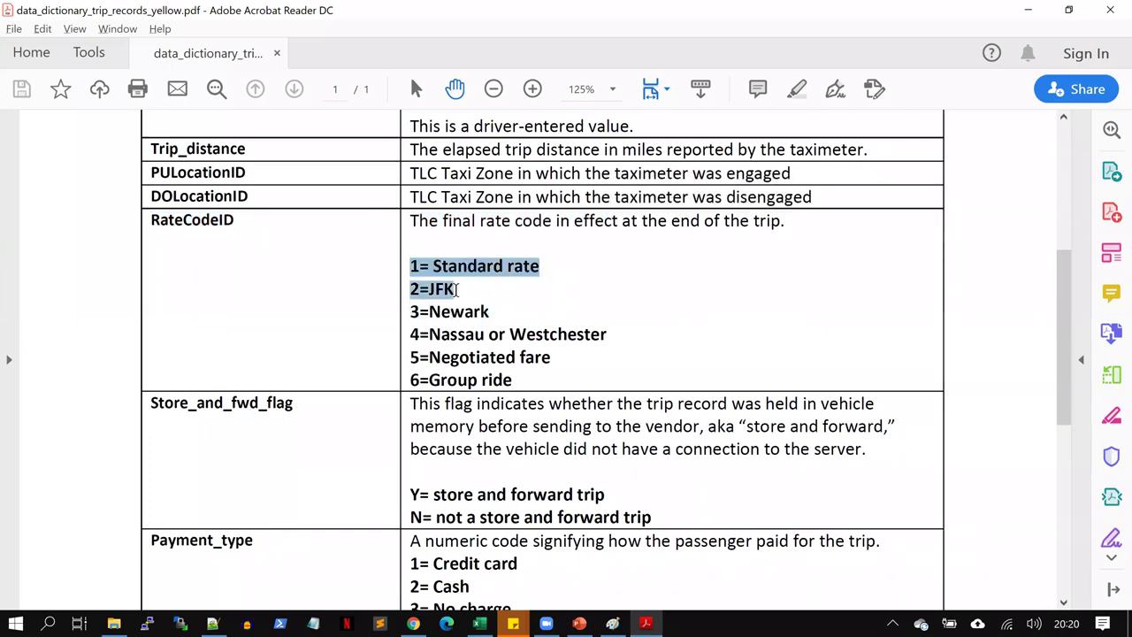
left_click_drag(457, 289, 600, 338)
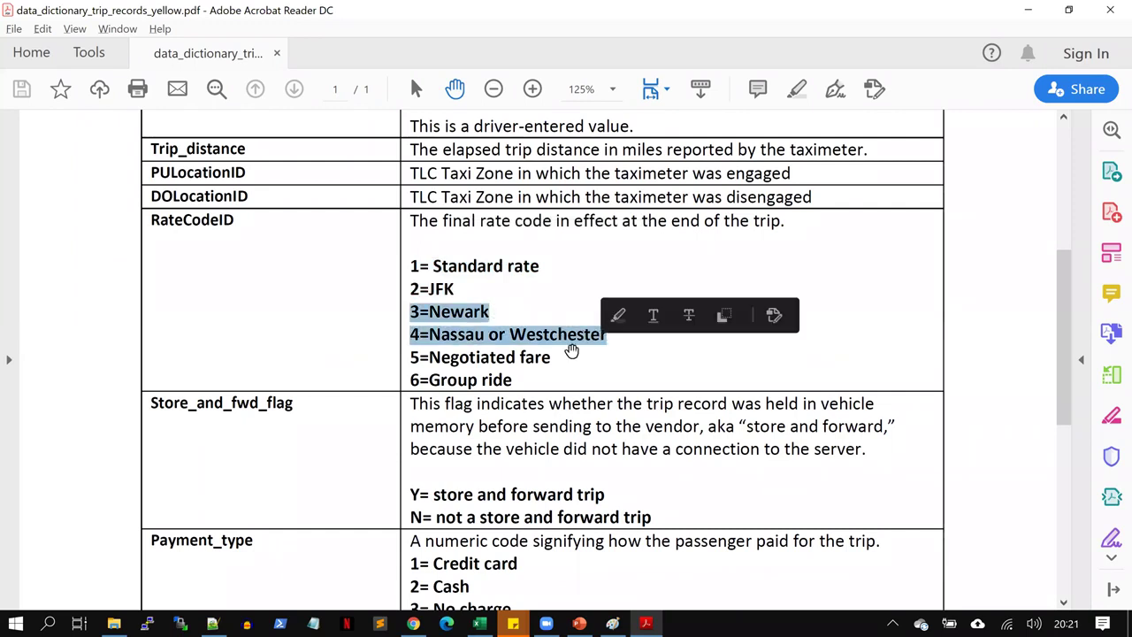
left_click(413, 357)
left_click_drag(412, 357, 561, 357)
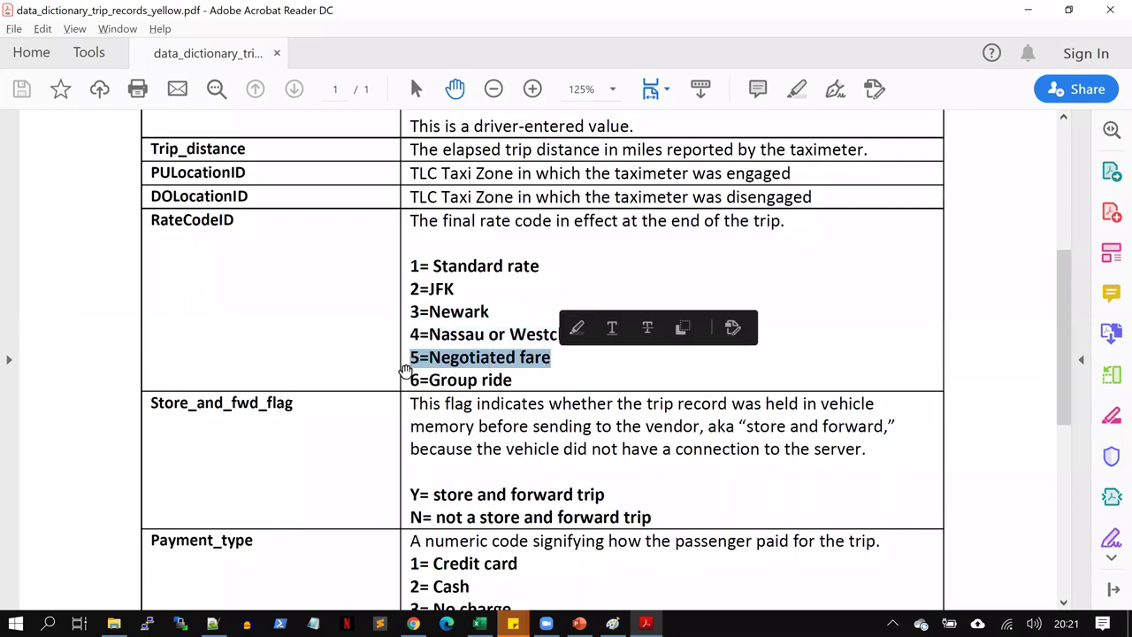
left_click_drag(408, 379, 523, 358)
left_click_drag(411, 267, 523, 380)
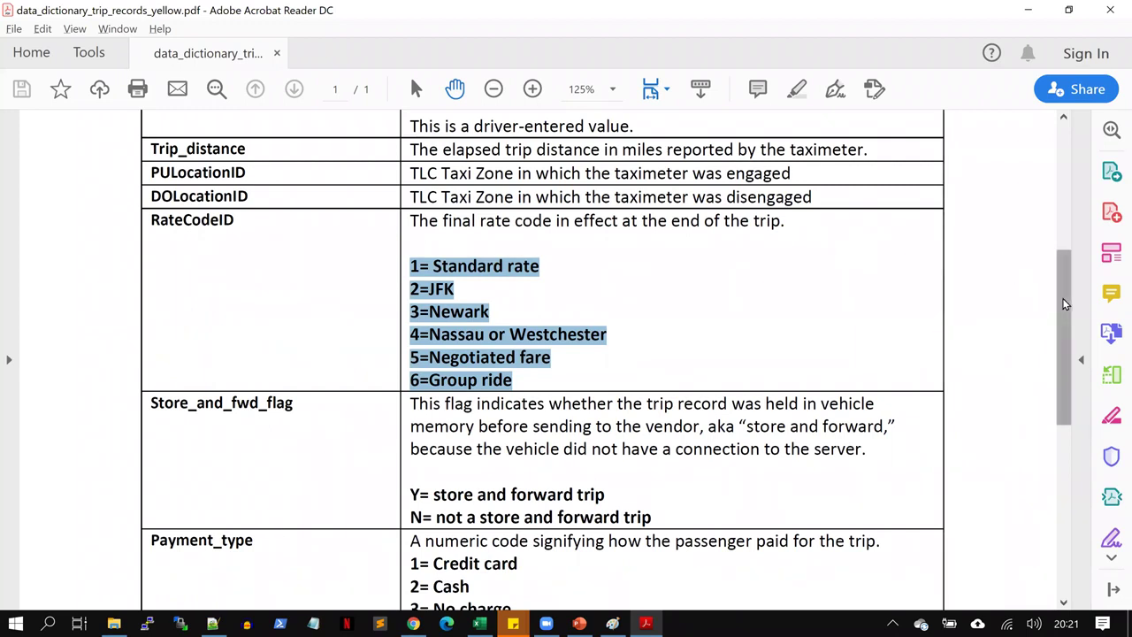
left_click_drag(1070, 331, 1087, 393)
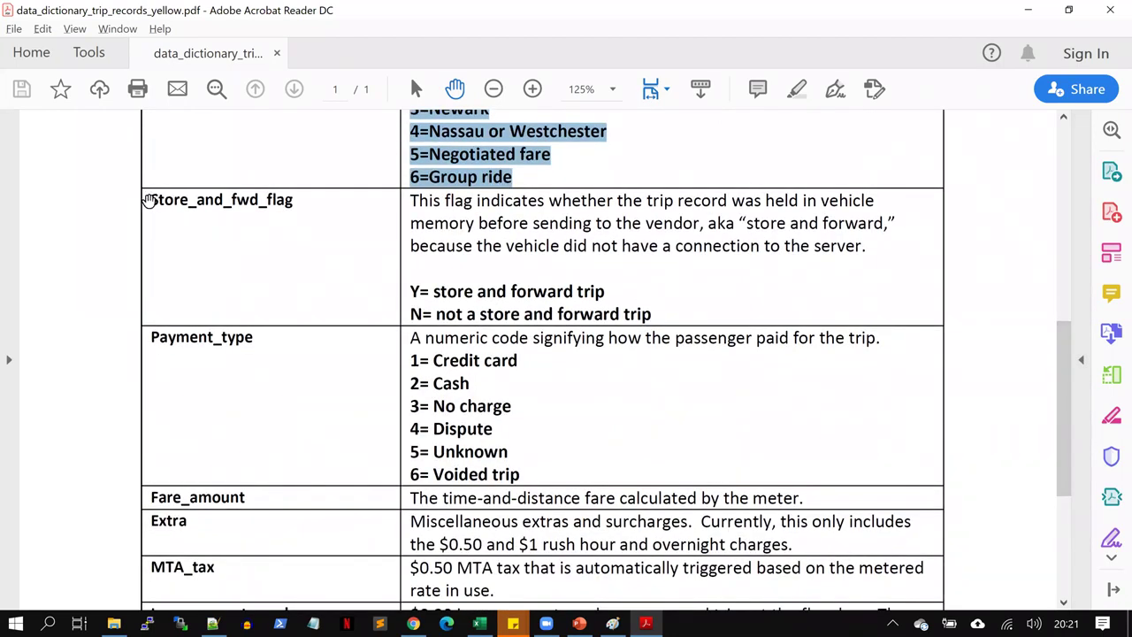
left_click_drag(147, 200, 305, 203)
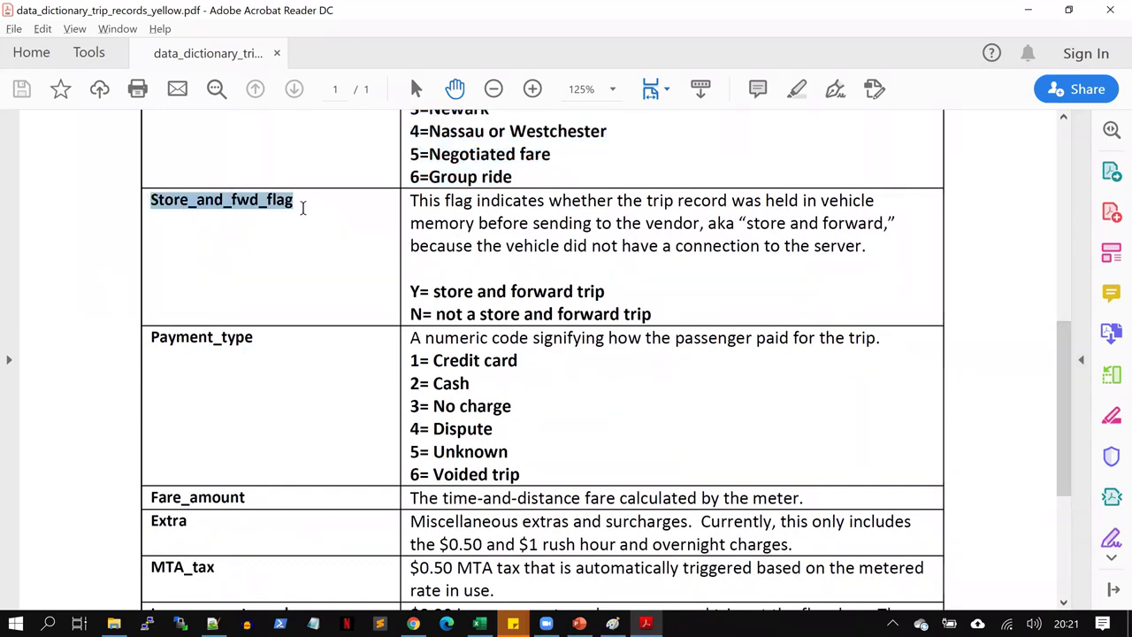
left_click_drag(411, 202, 876, 249)
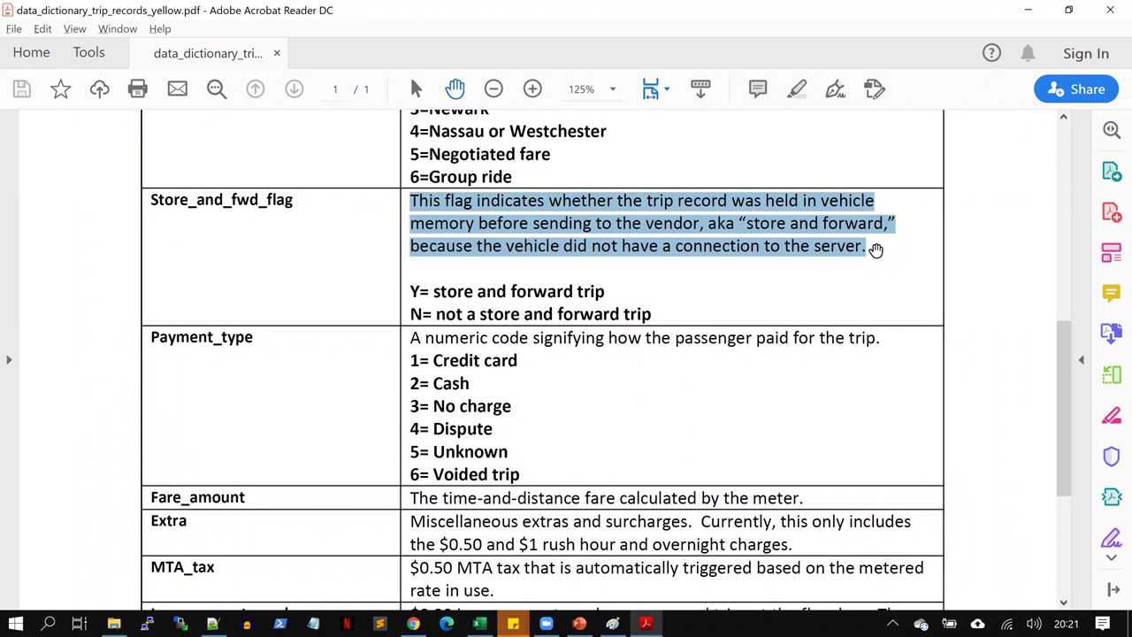
scroll(1068, 398, "down", 1)
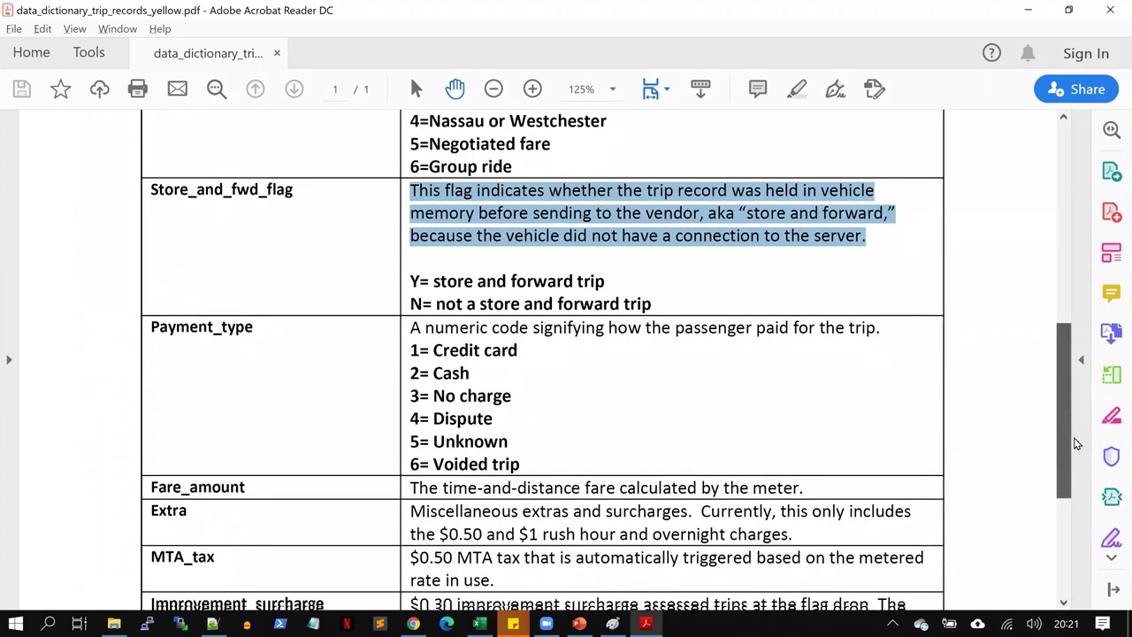
scroll(253, 248, "down", 5)
left_click_drag(151, 132, 260, 134)
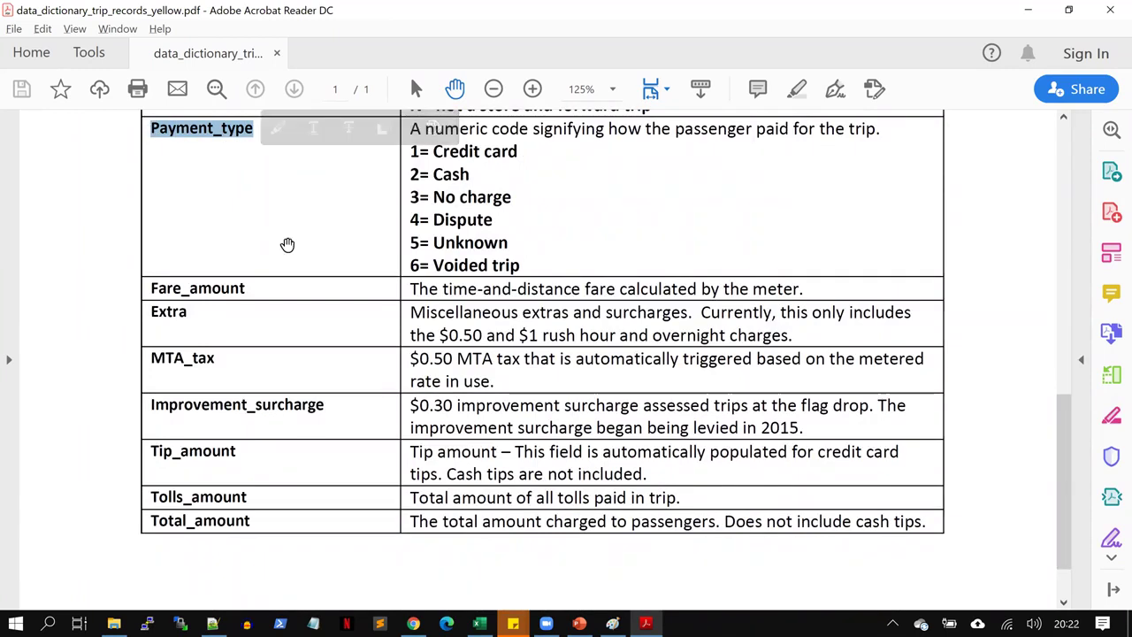
left_click_drag(406, 152, 521, 265)
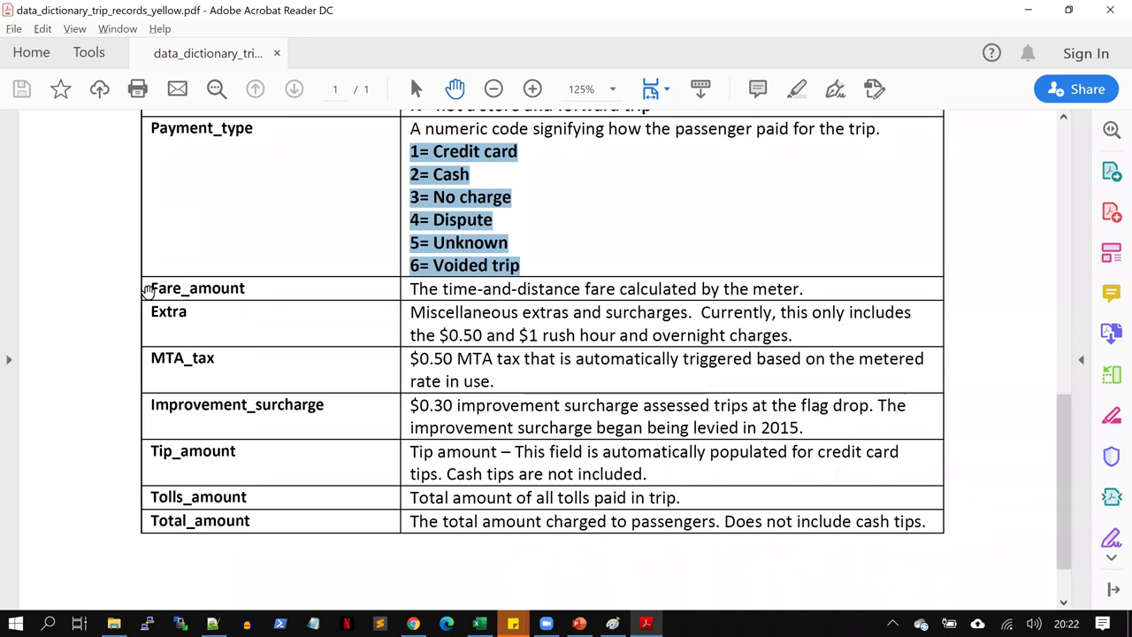
left_click_drag(146, 286, 808, 290)
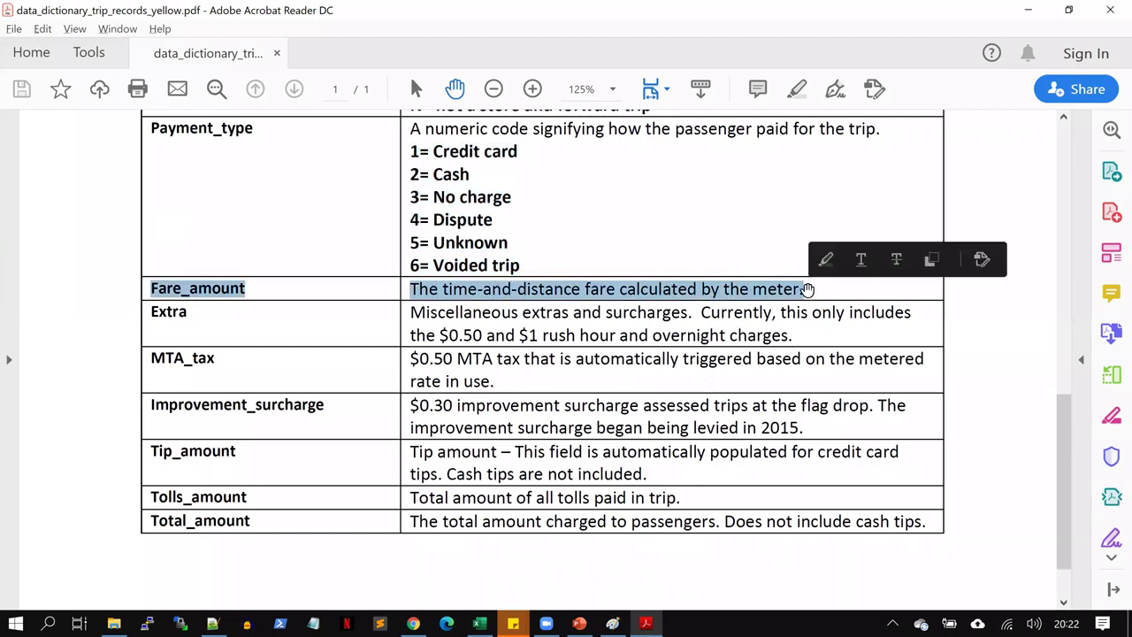
left_click_drag(153, 314, 212, 308)
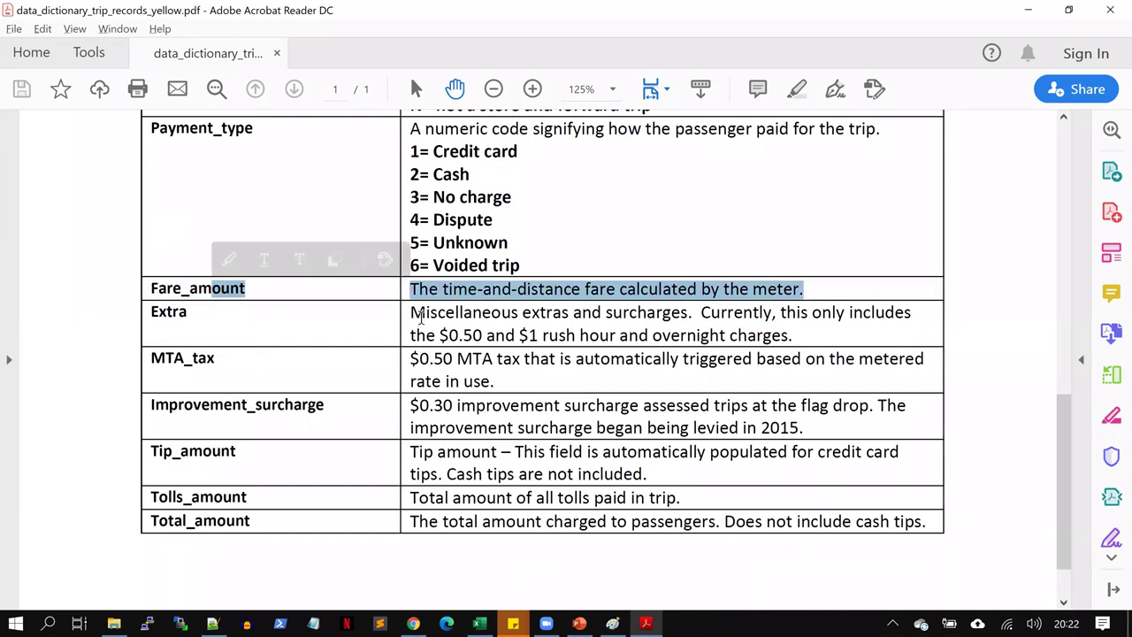
left_click_drag(408, 314, 536, 323)
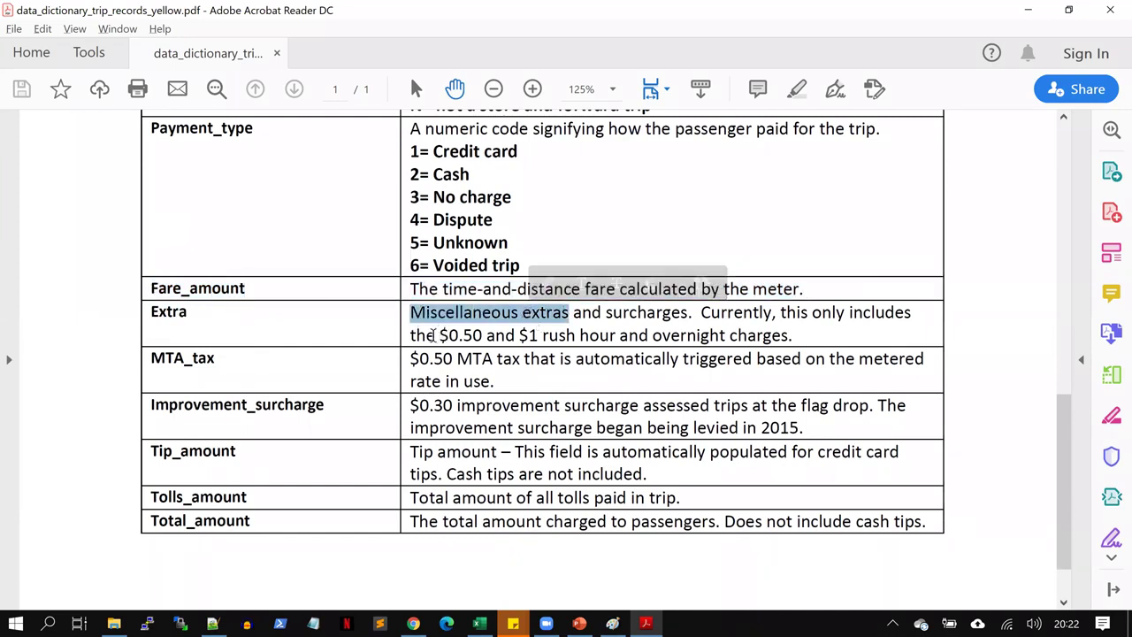
left_click_drag(436, 336, 491, 336)
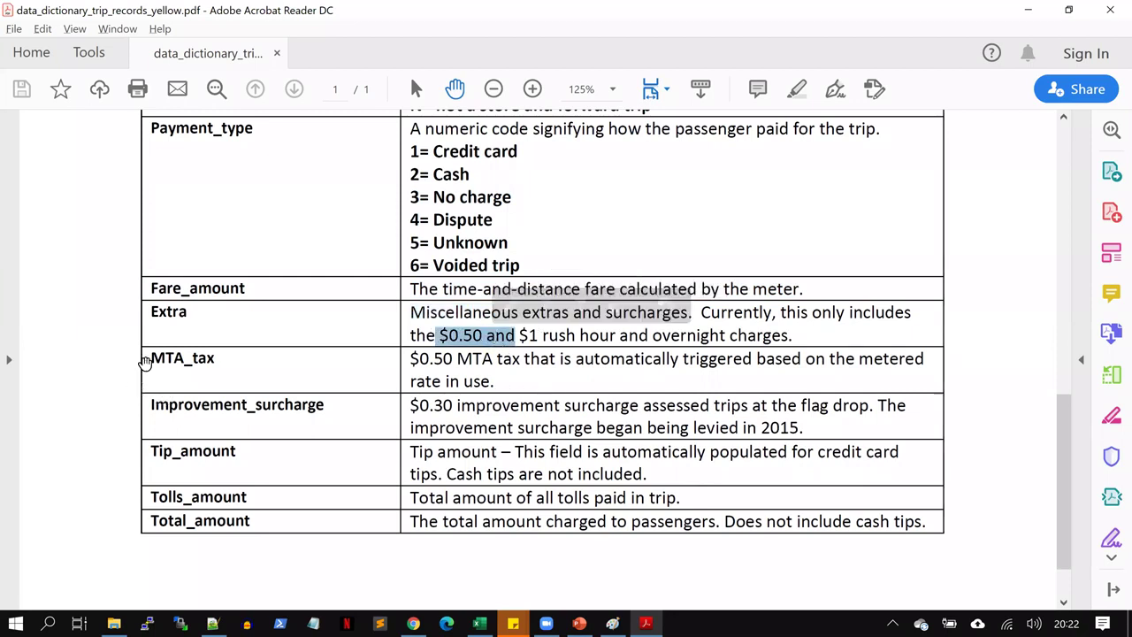
left_click_drag(145, 364, 220, 360)
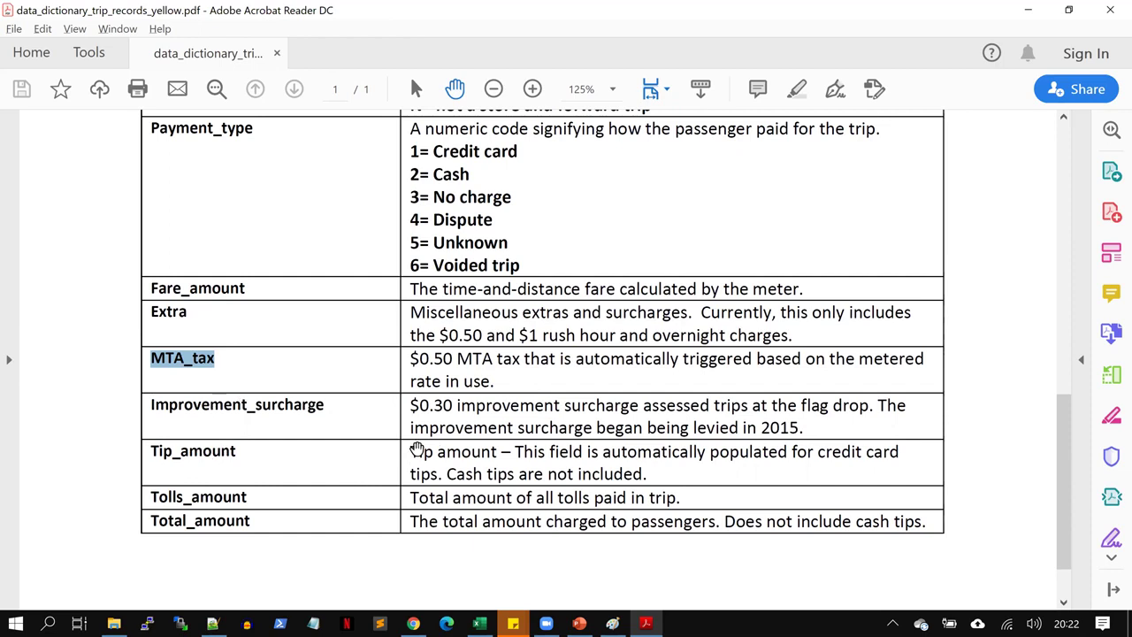
left_click_drag(414, 452, 652, 475)
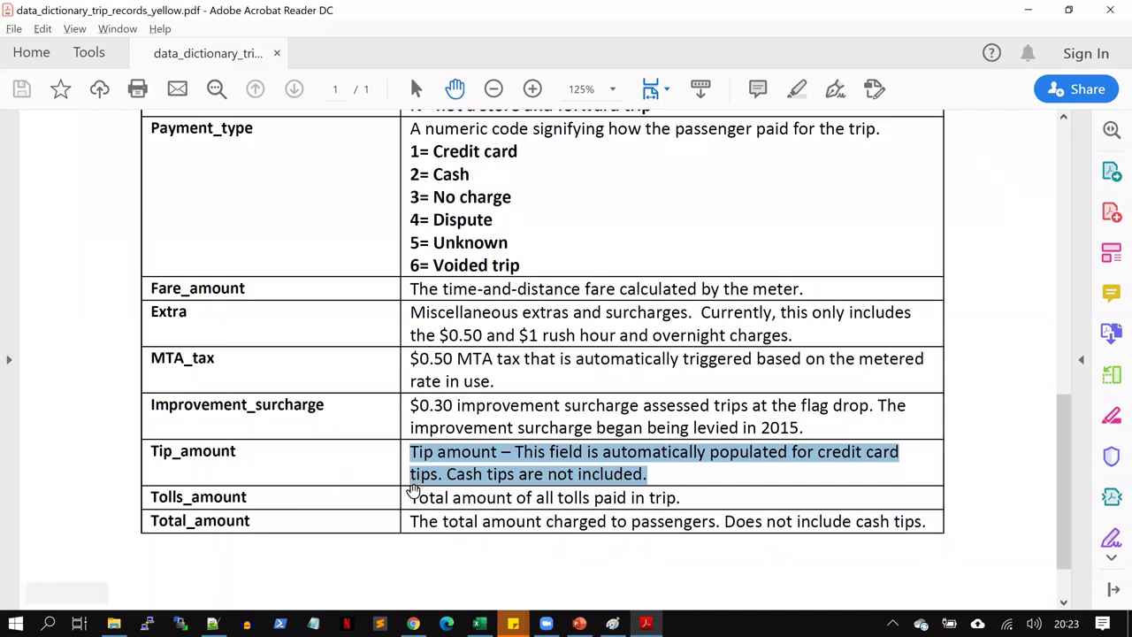
left_click_drag(409, 497, 678, 498)
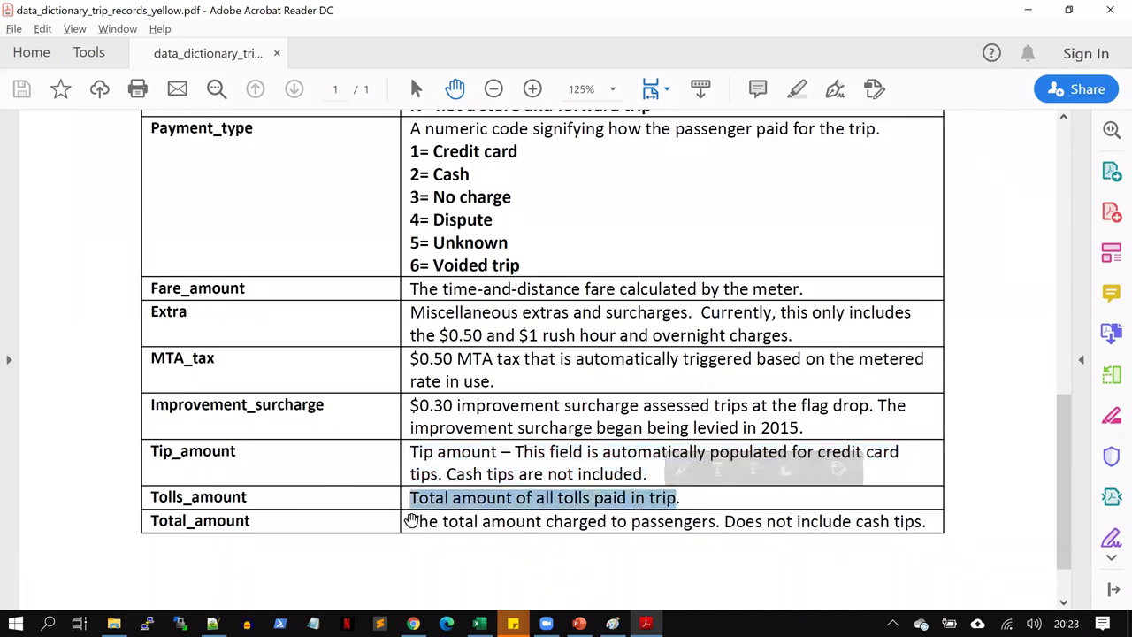
left_click_drag(409, 520, 715, 522)
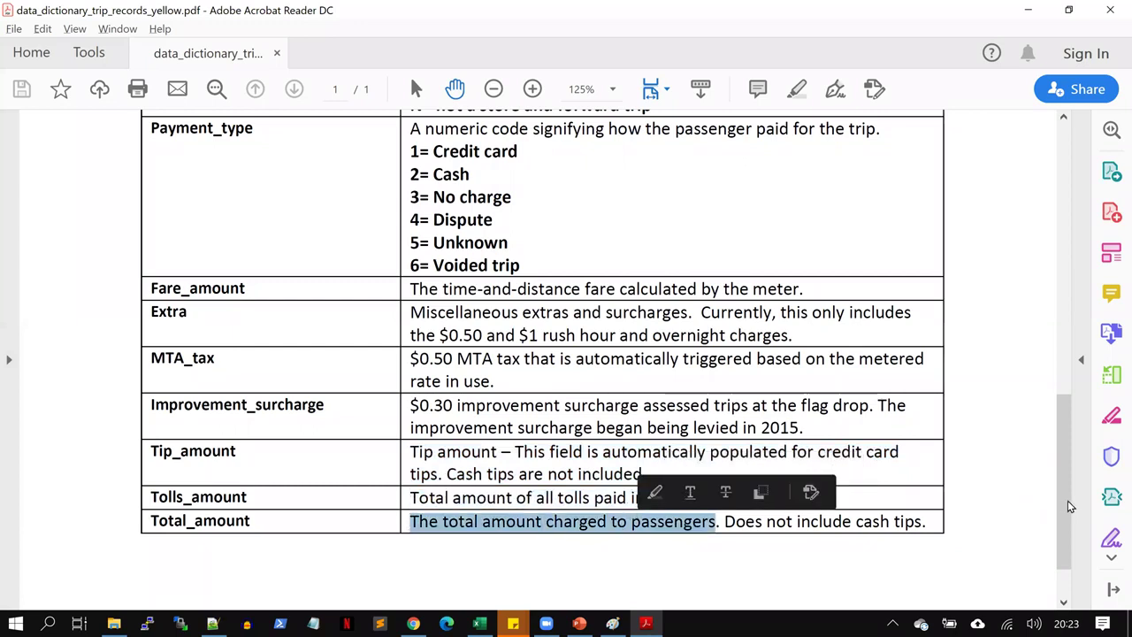
left_click_drag(1067, 521, 1084, 576)
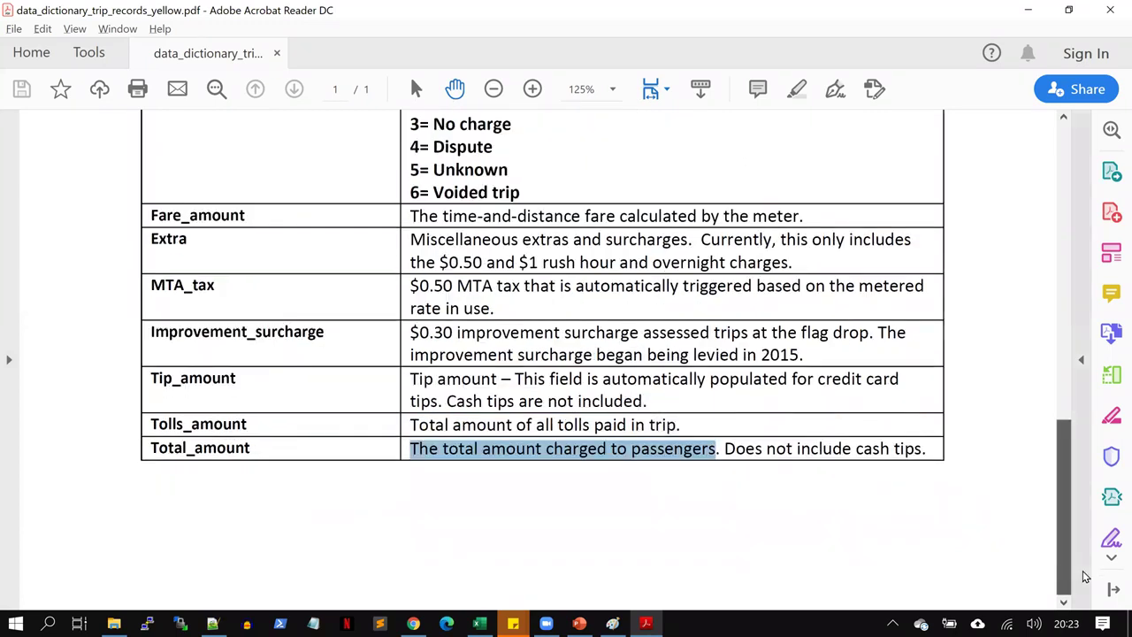
scroll(1044, 472, "up", 3)
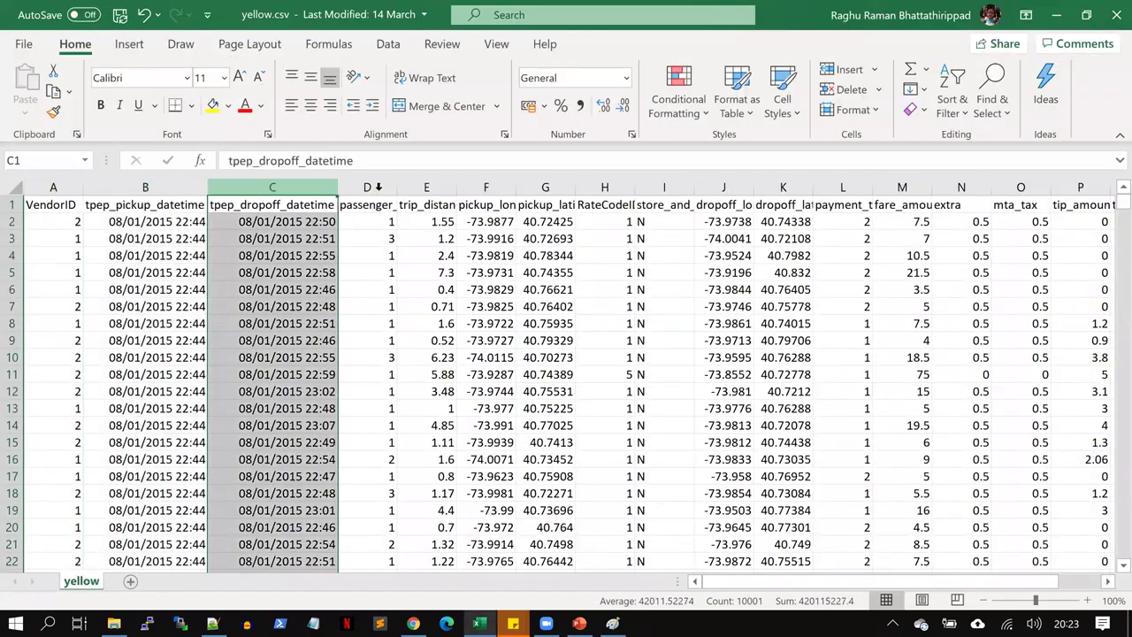
Inspect the passenger_count through tip_amount columns of yellow.csv, then close Excel without saving
left_click(373, 186)
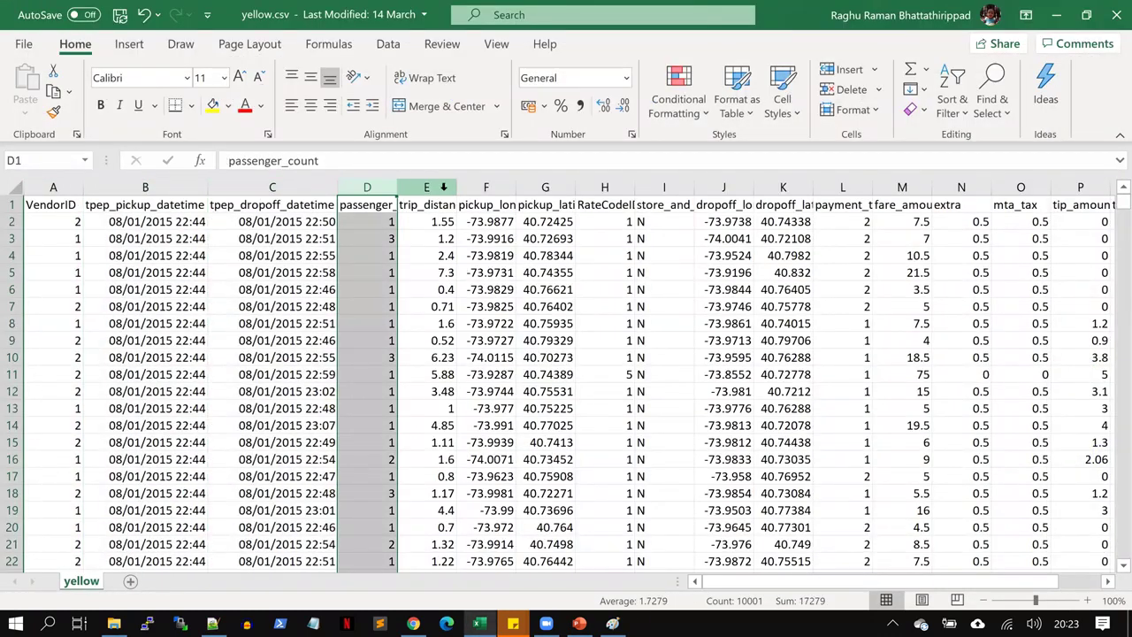
left_click(443, 186)
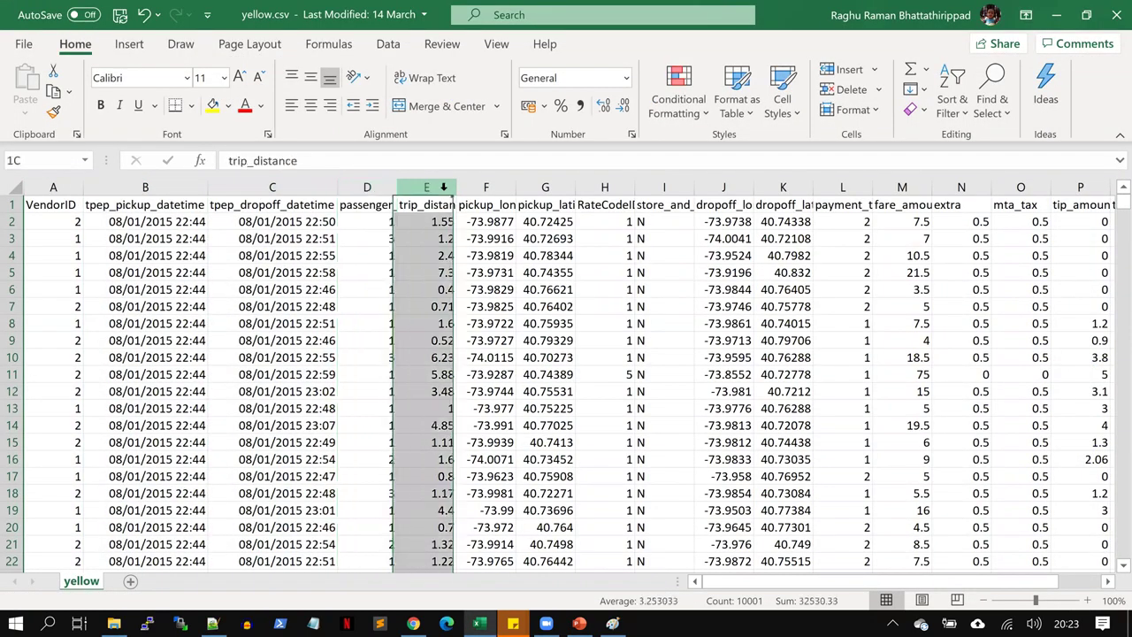
left_click(598, 187)
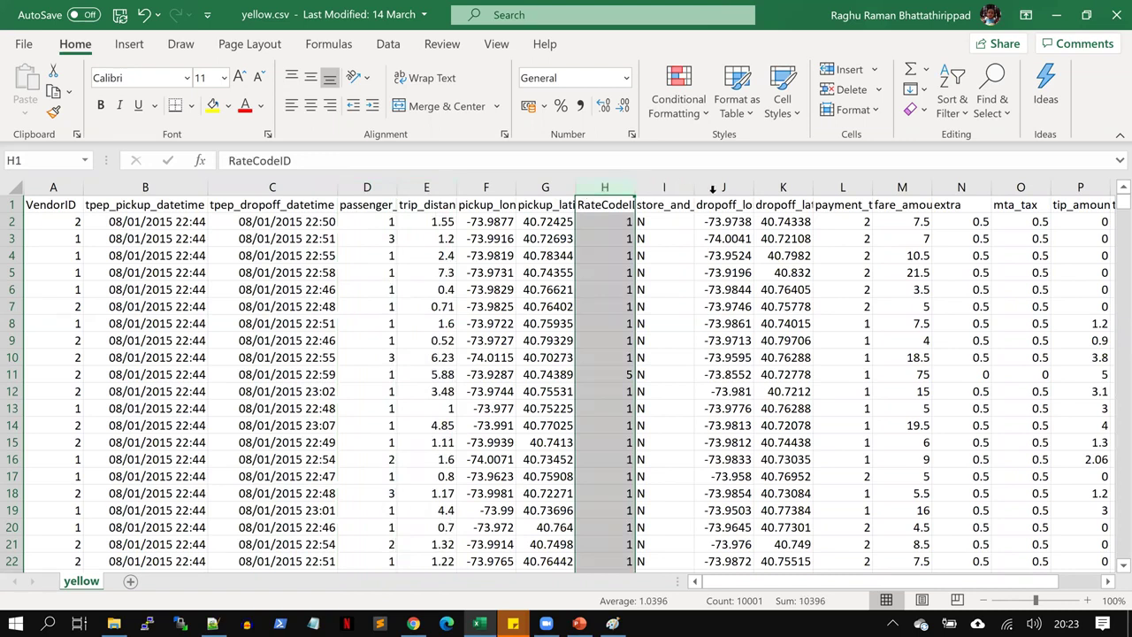
left_click(834, 187)
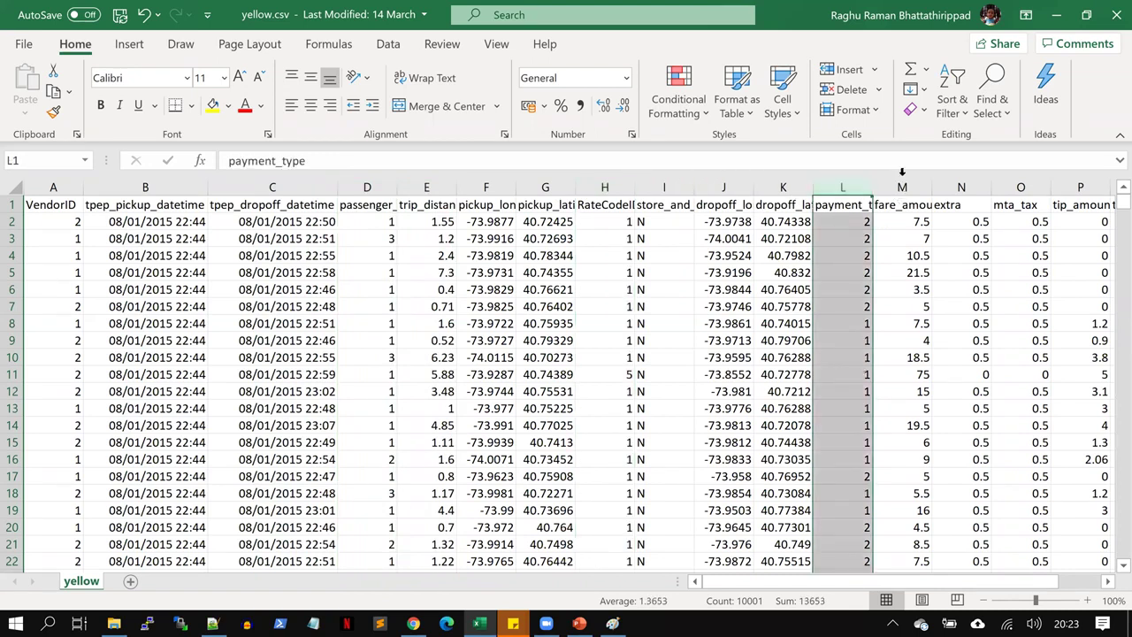
left_click(929, 186)
left_click(953, 187)
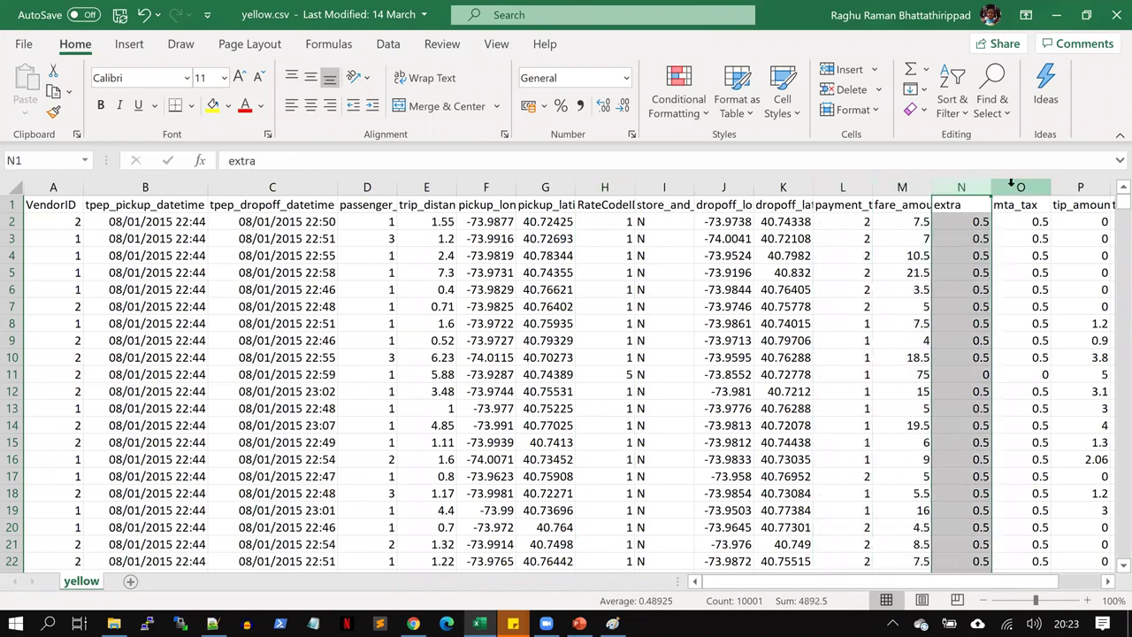
left_click(1013, 187)
left_click(1068, 185)
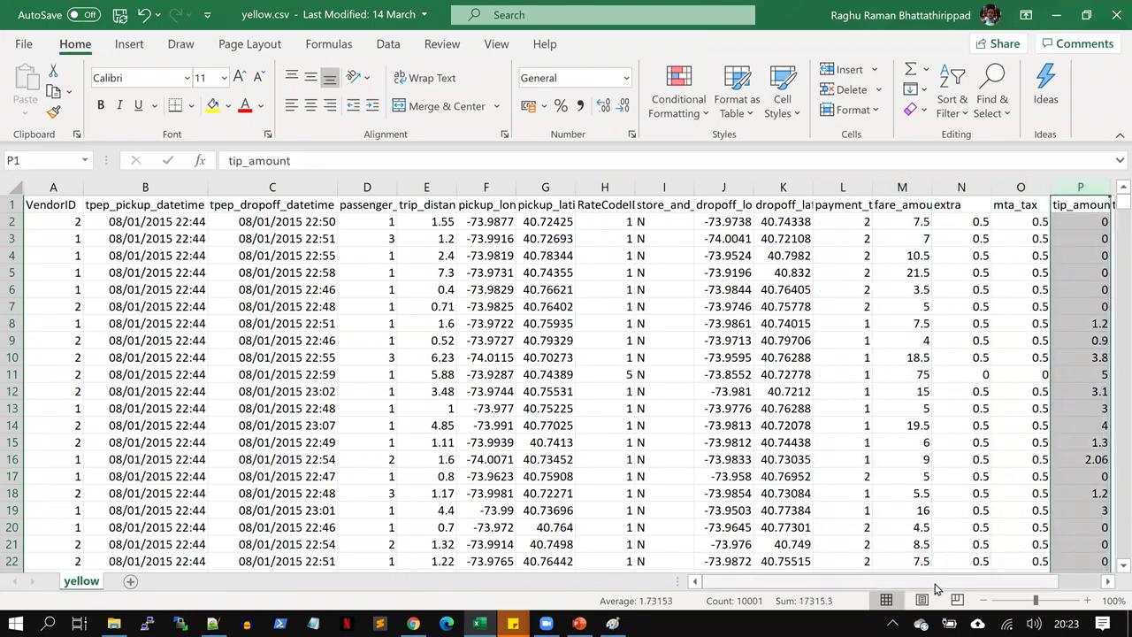
scroll(1006, 587, "right", 2)
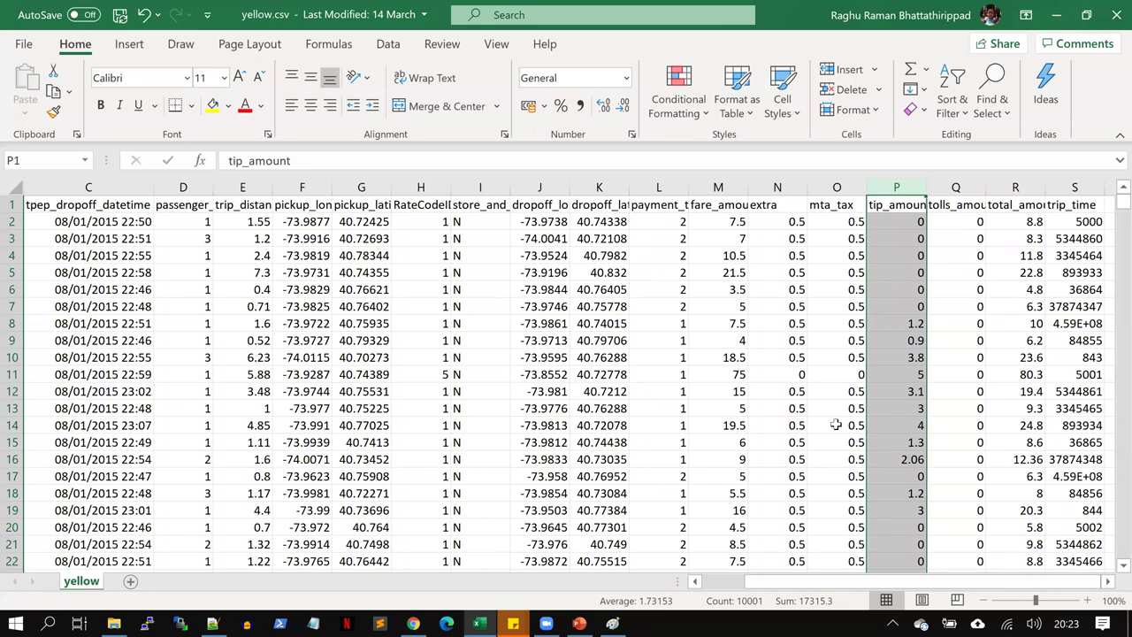
left_click(1113, 15)
left_click(567, 344)
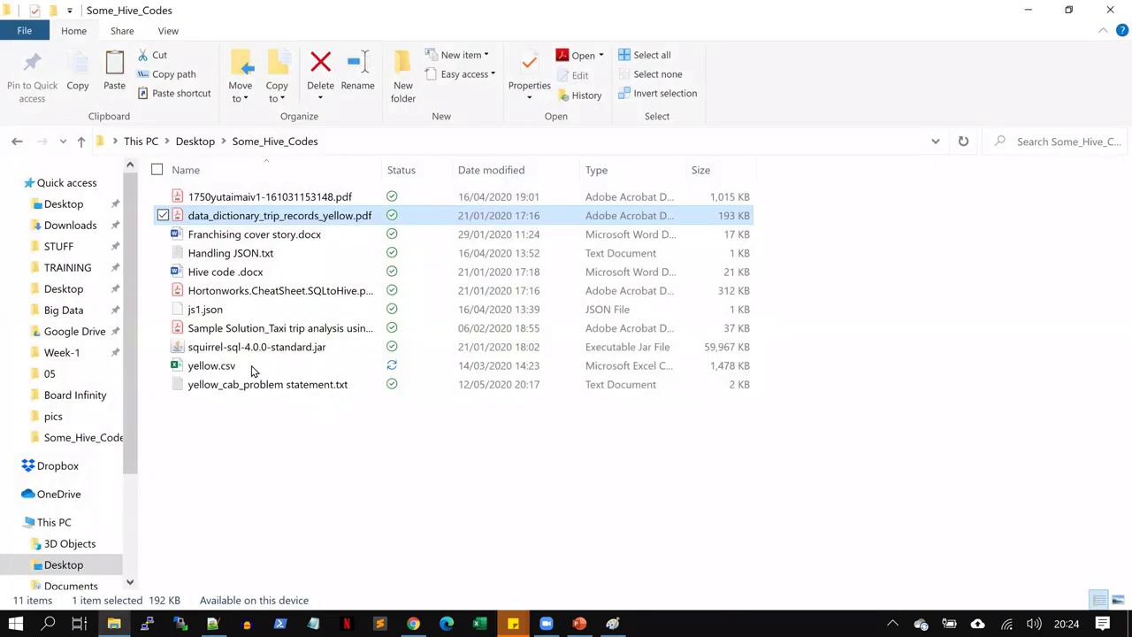
Open Sample Solution_Taxi trip analysis using Hive (1).pdf at 100% zoom with the Tools pane collapsed
left_click(252, 370)
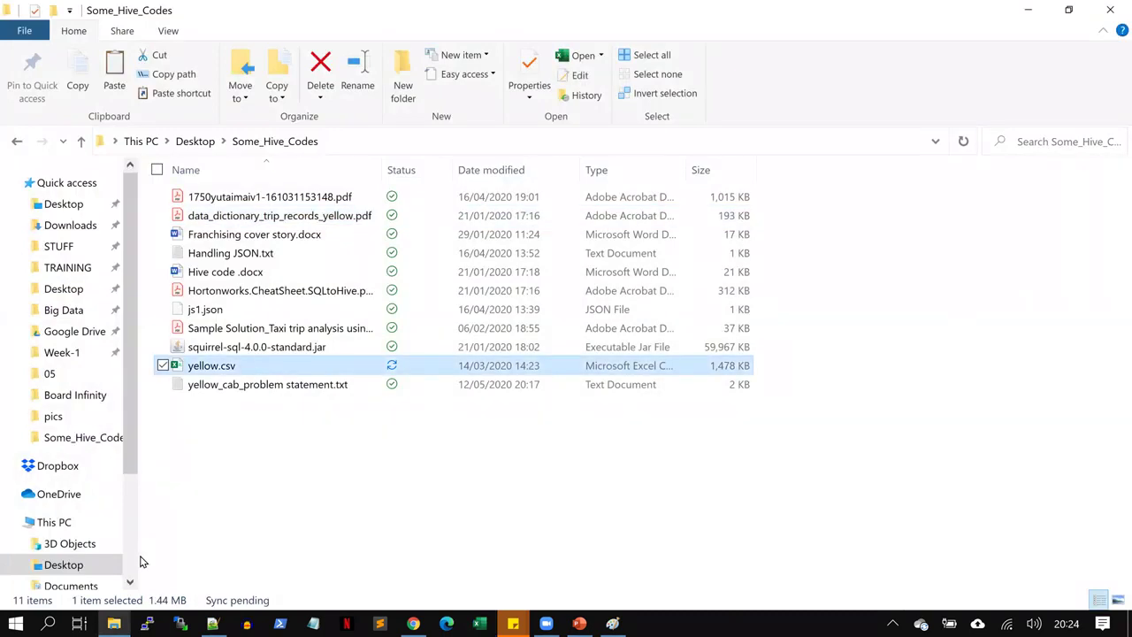
double_click(288, 329)
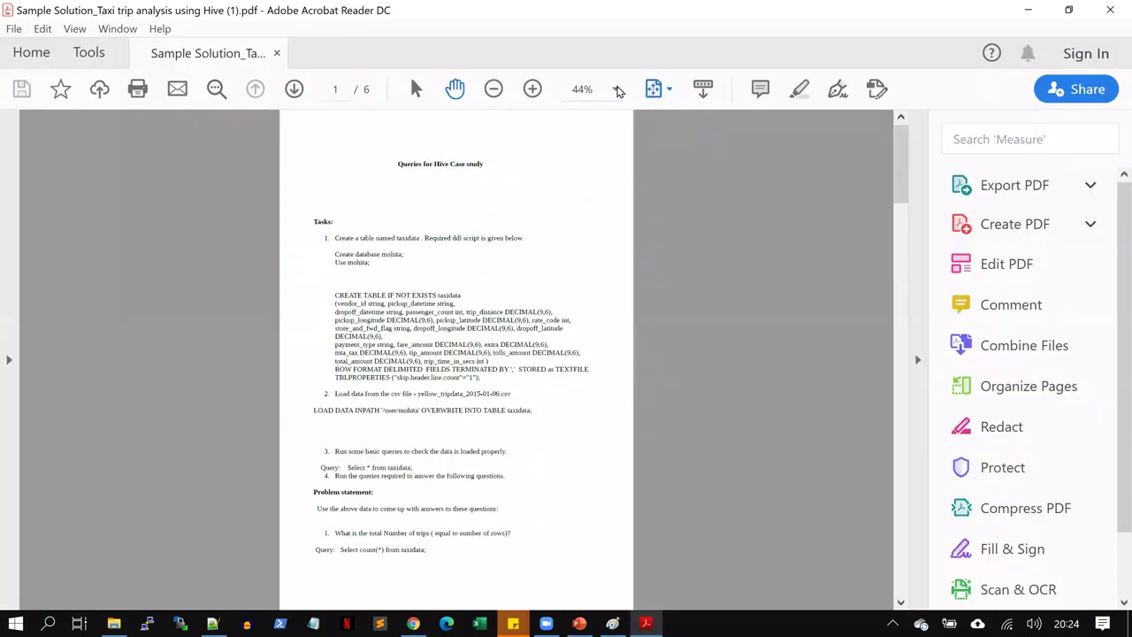
left_click(616, 89)
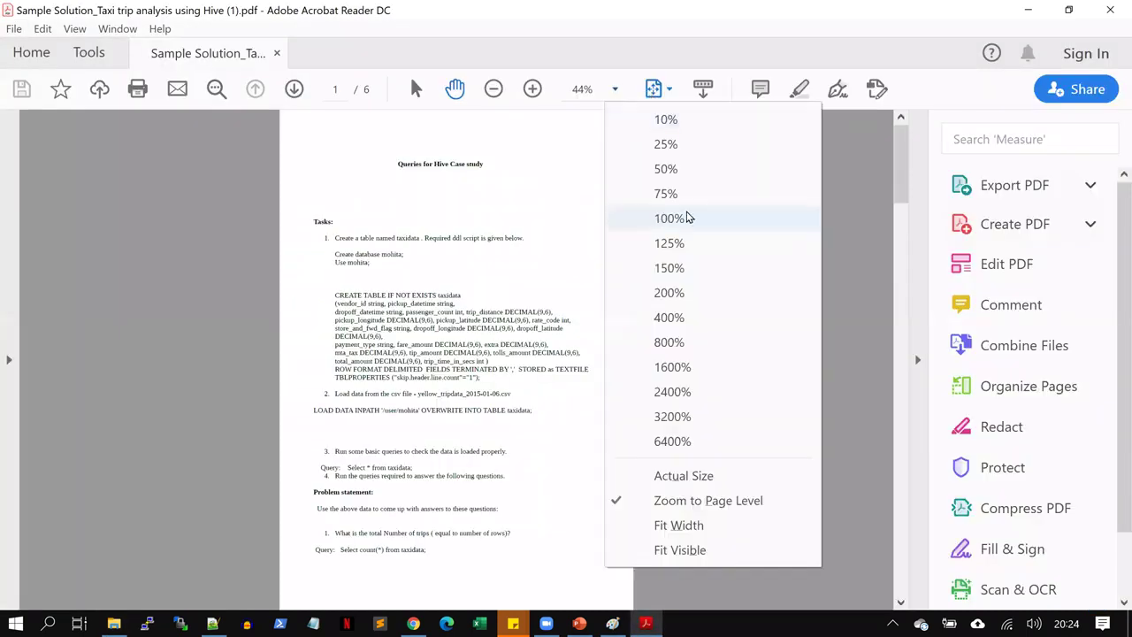
left_click(687, 216)
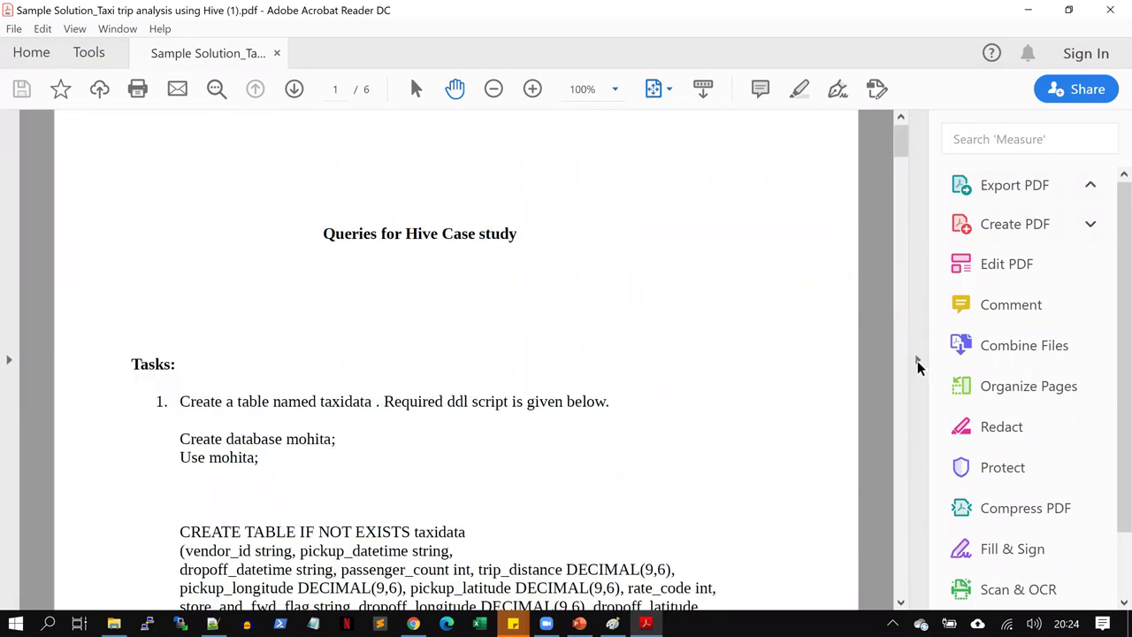
left_click(917, 360)
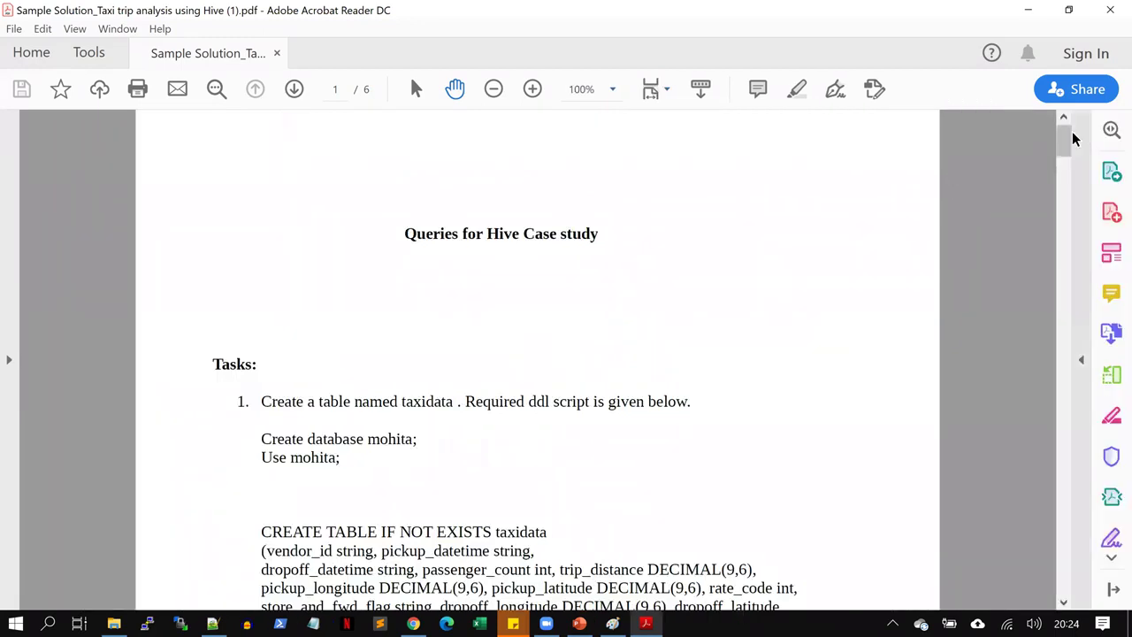
left_click_drag(1067, 138, 1112, 217)
scroll(607, 248, "up", 10)
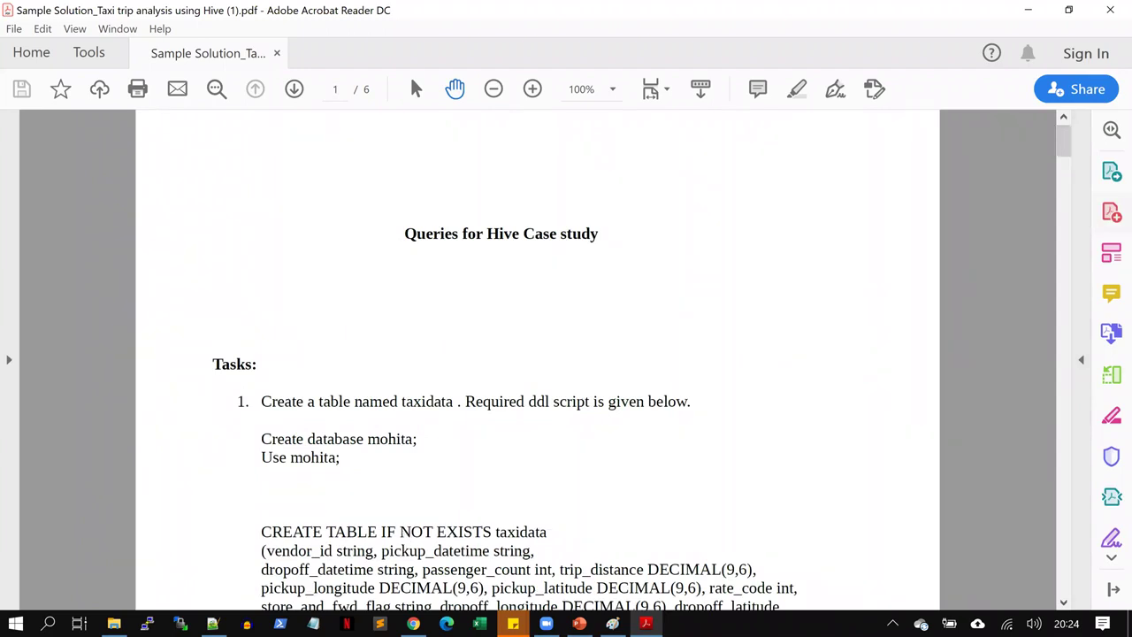
Go back to Hue in Chrome and open the Files browser at the home folder
key("alt+Tab")
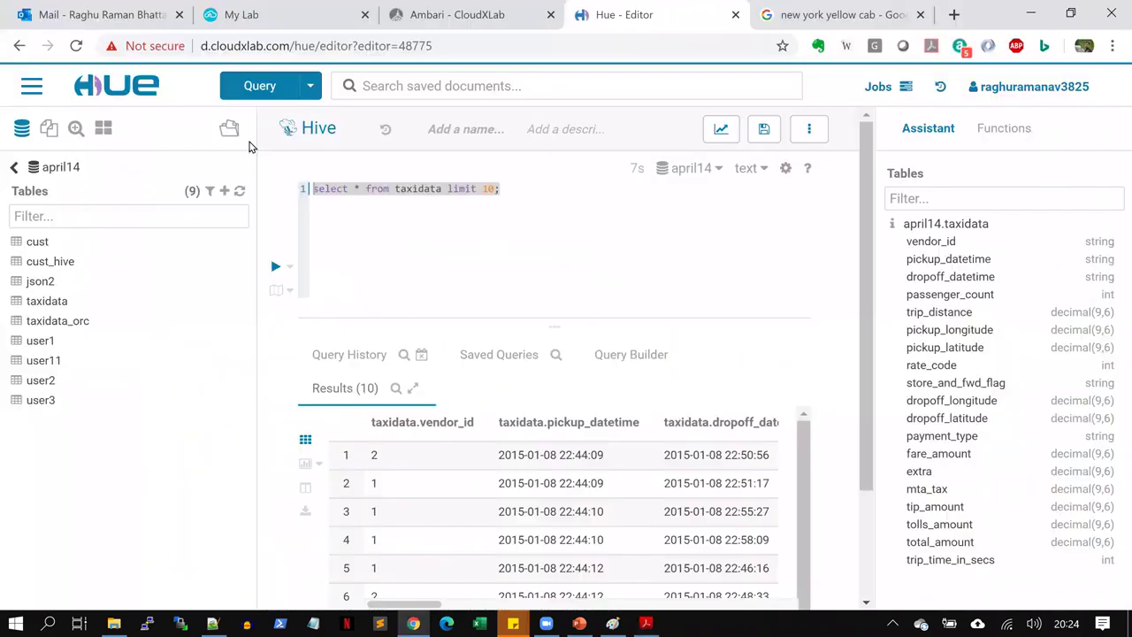
left_click(28, 94)
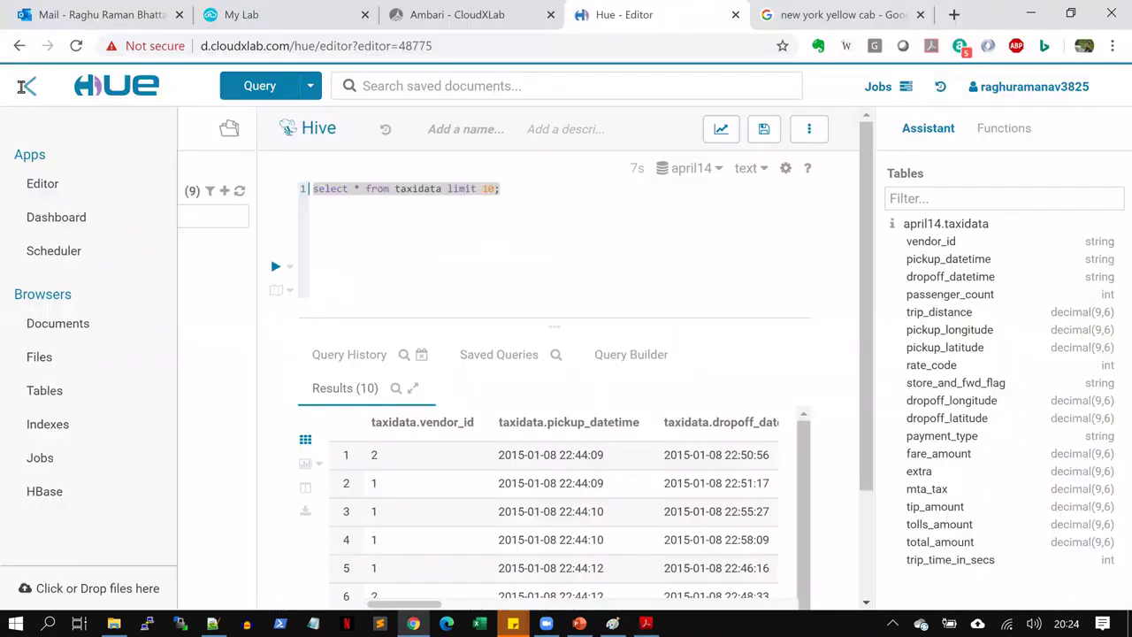
left_click(72, 358)
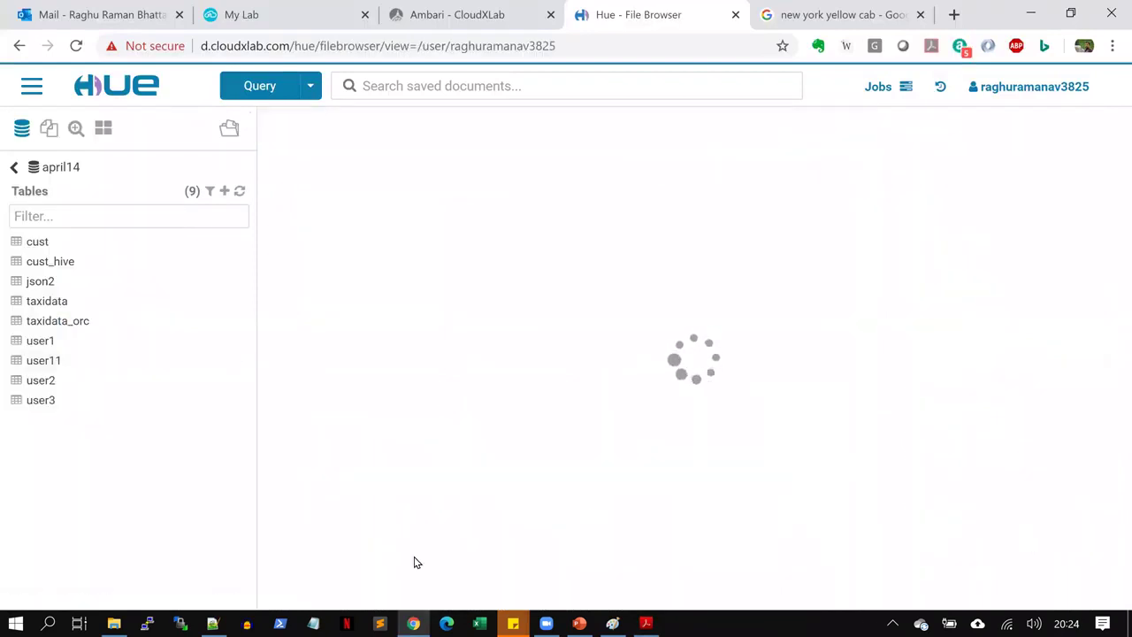
Drag yellow.csv from Some_Hive_Codes into Hue's File Browser to upload it to the home folder
mouse_move(113, 624)
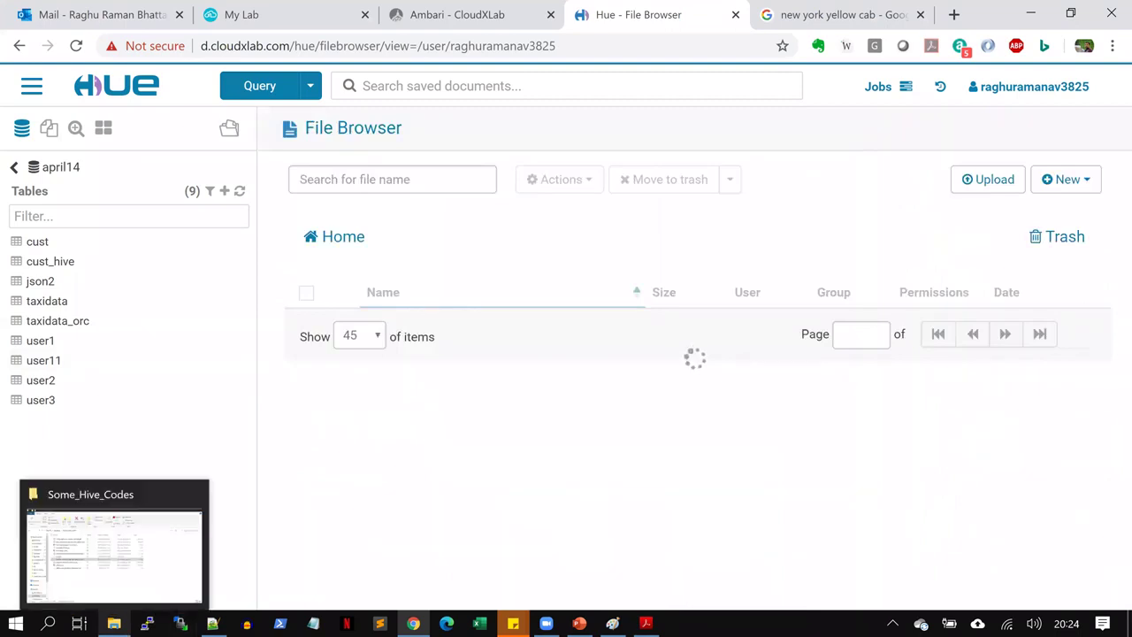
left_click(113, 548)
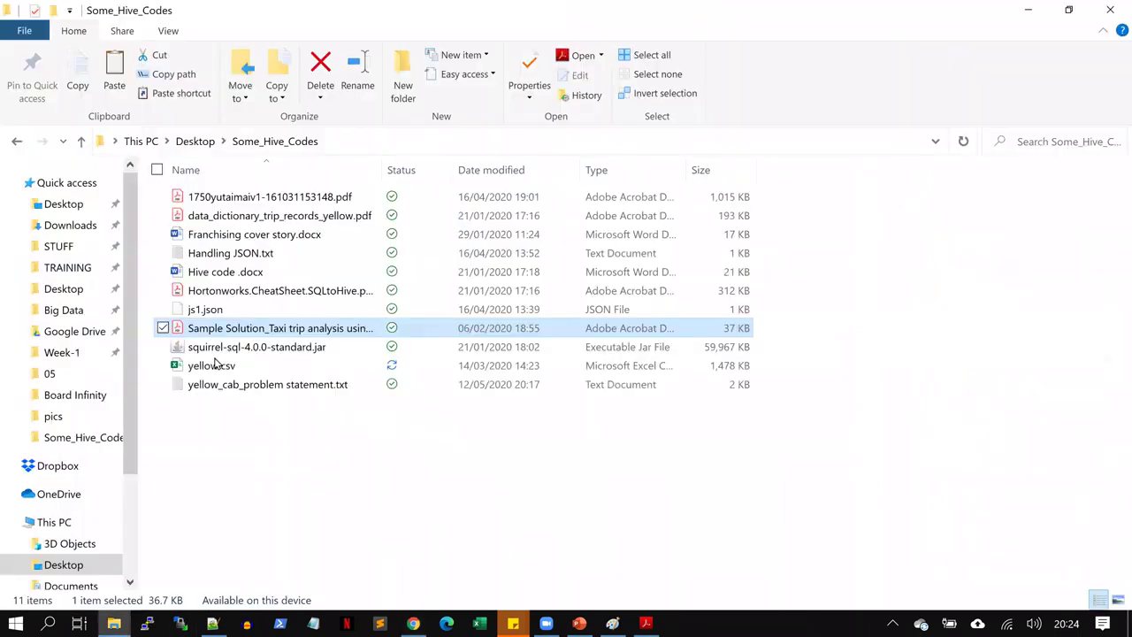
left_click(220, 365)
left_click_drag(469, 510, 692, 257)
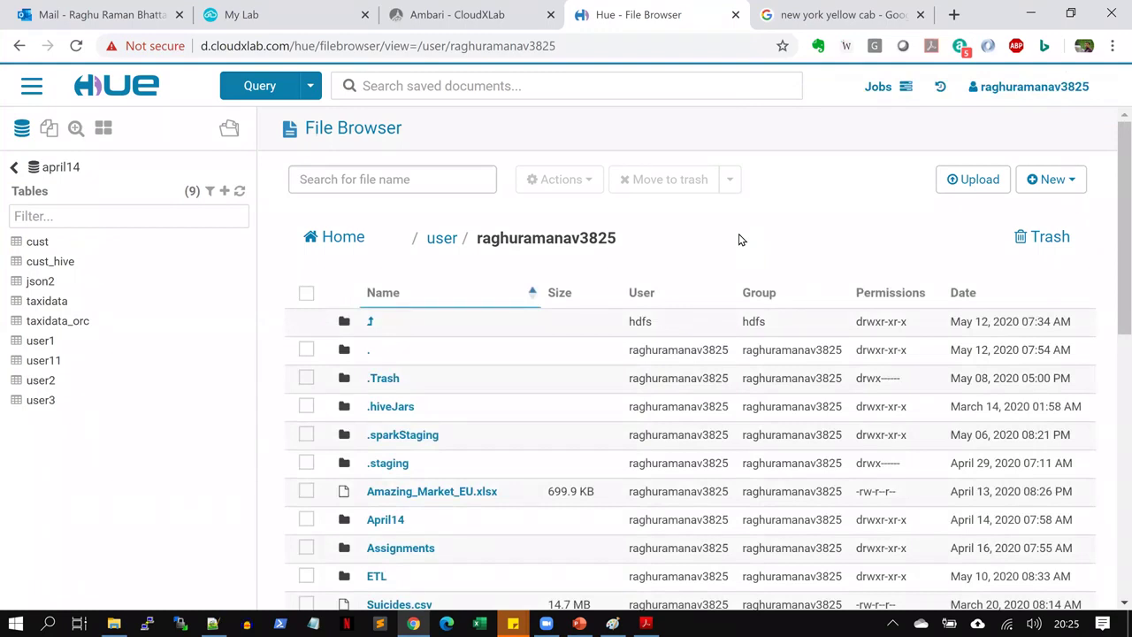
Close the Ambari tab and launch the CloudxLab Web Console from the My Lab page
left_click(550, 14)
left_click(270, 7)
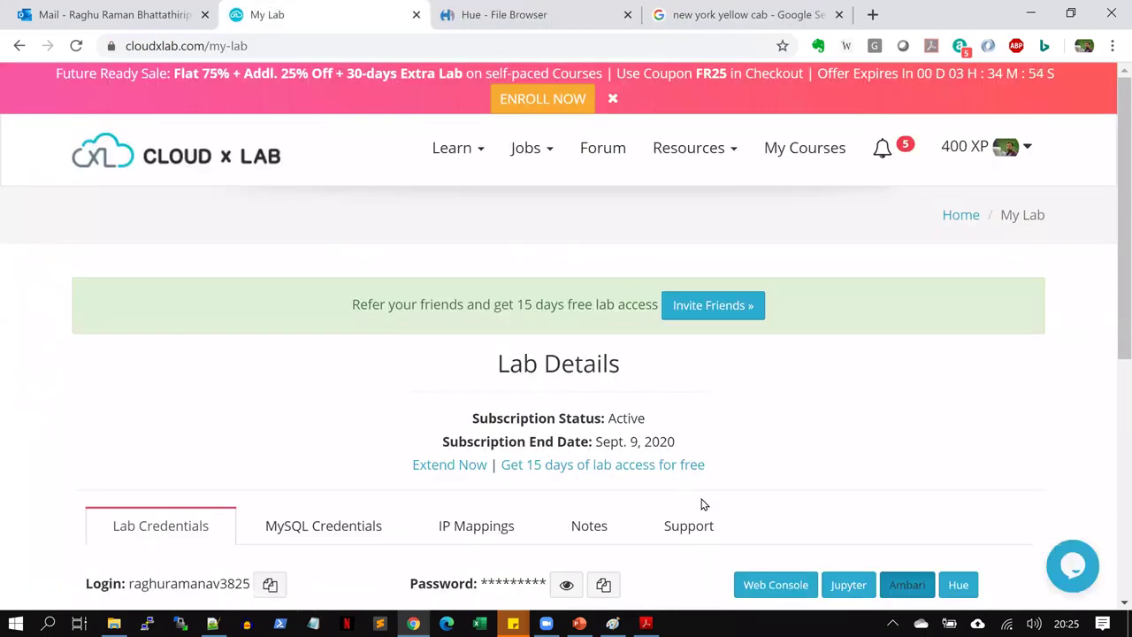
left_click(256, 10)
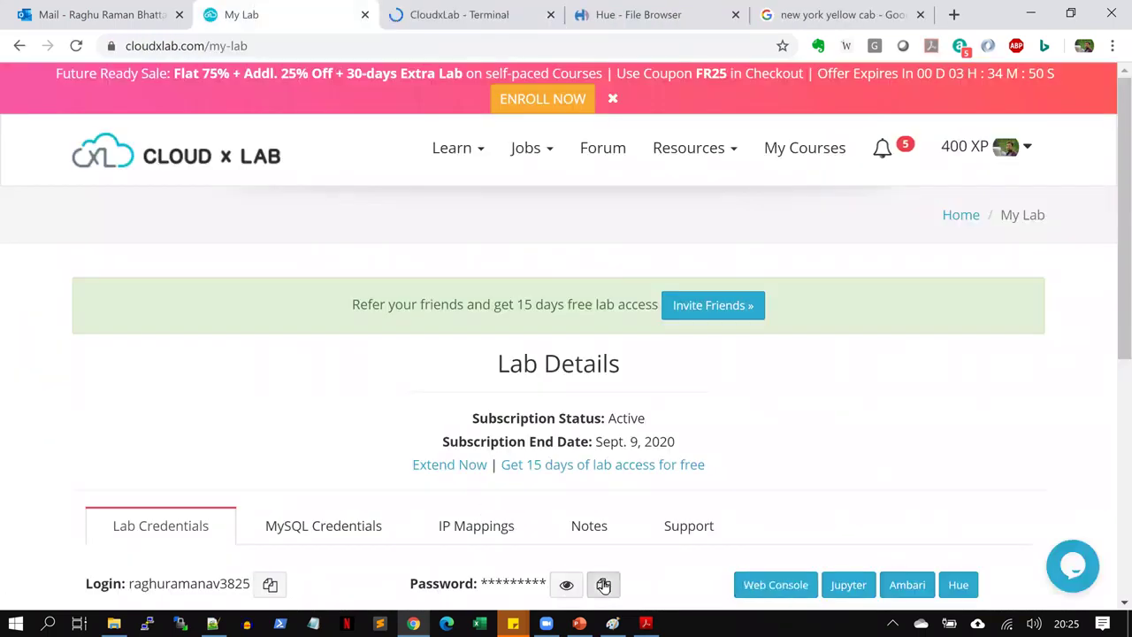
Log in to the web console with the CloudxLab username and password, then clear the screen
left_click(451, 15)
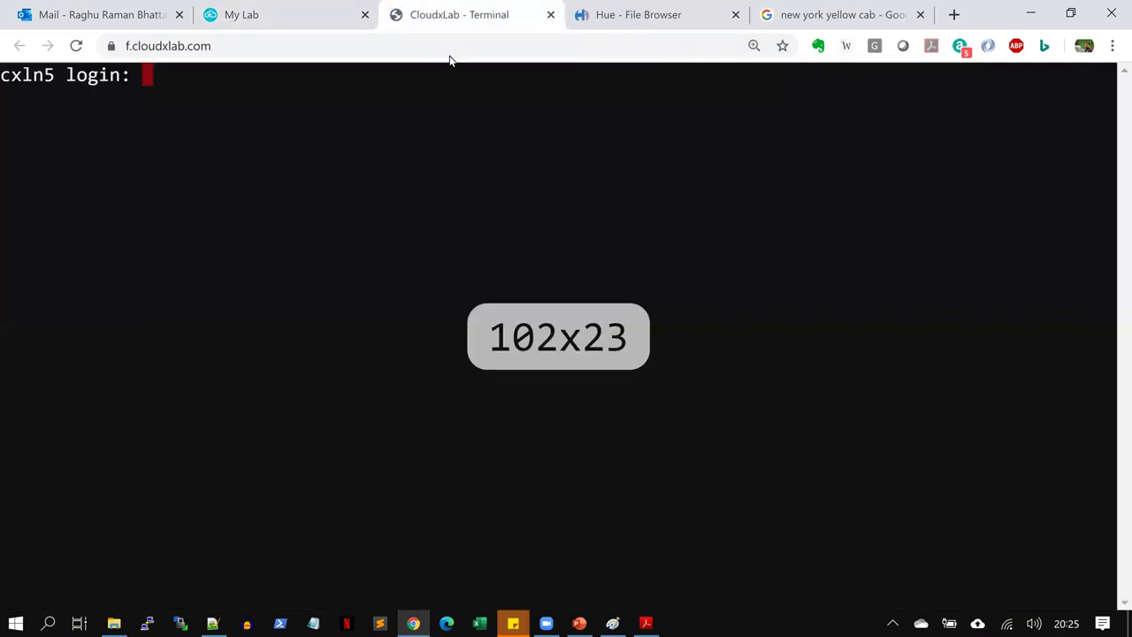
type("raghur")
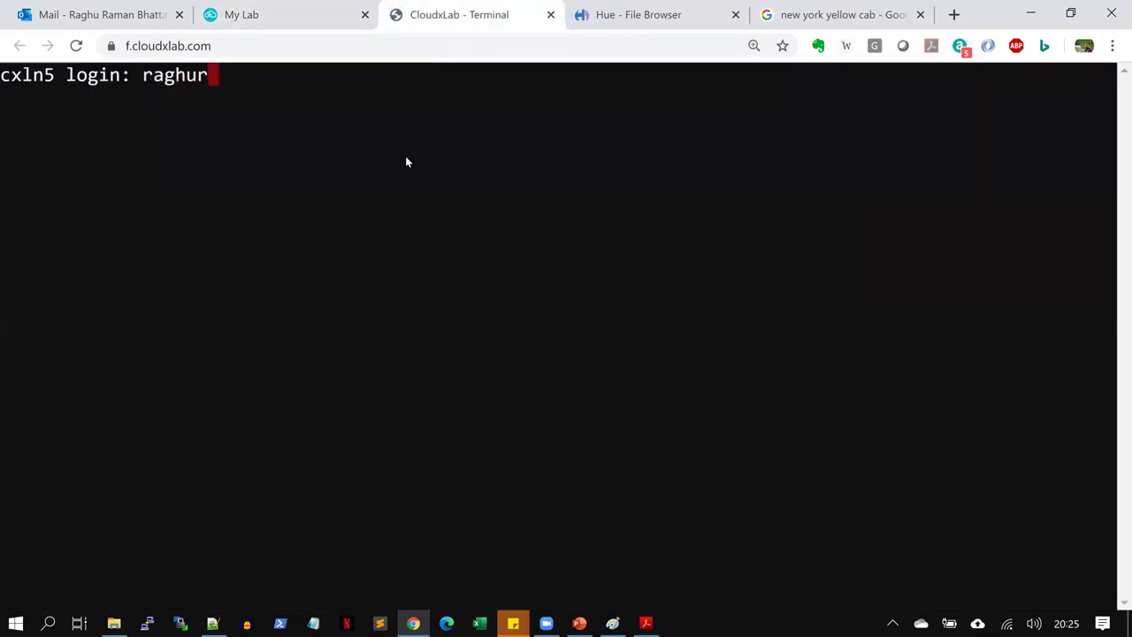
type("amanav3825")
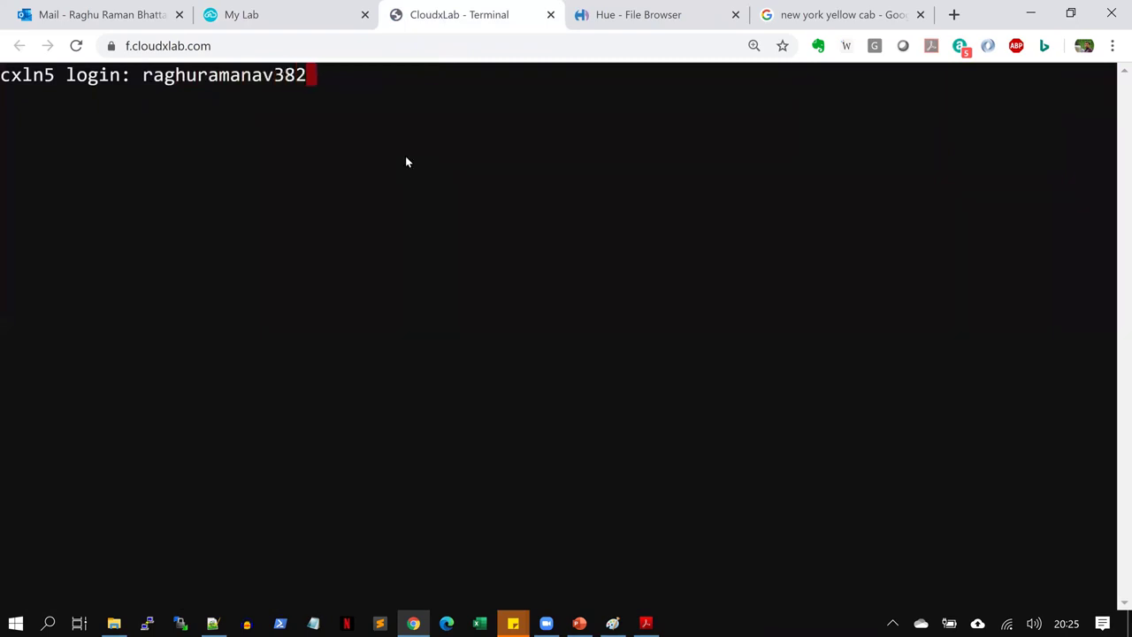
key("Return")
key("Return")
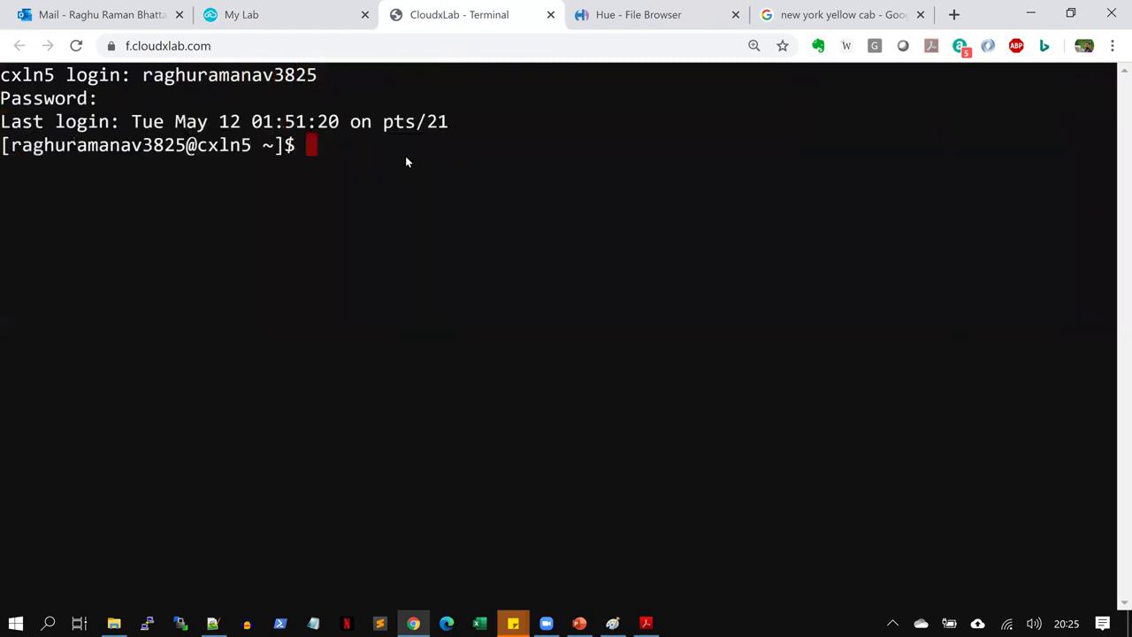
key("ctrl+l")
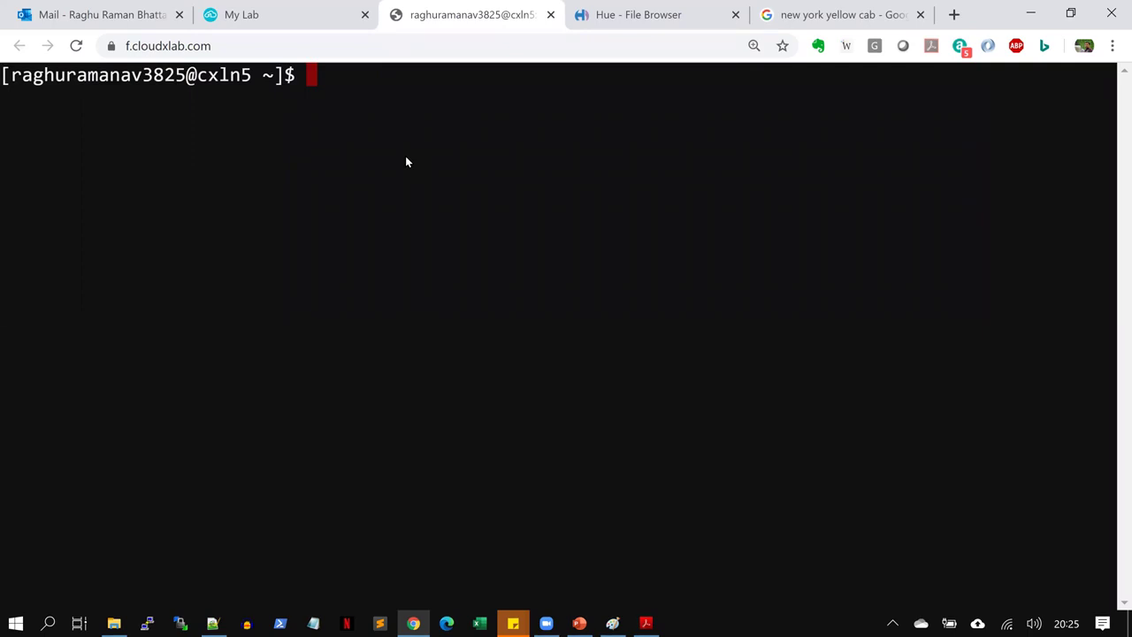
Start the Hive CLI with 'hive' and clear the terminal to a fresh hive> prompt
type("hive")
key("Return")
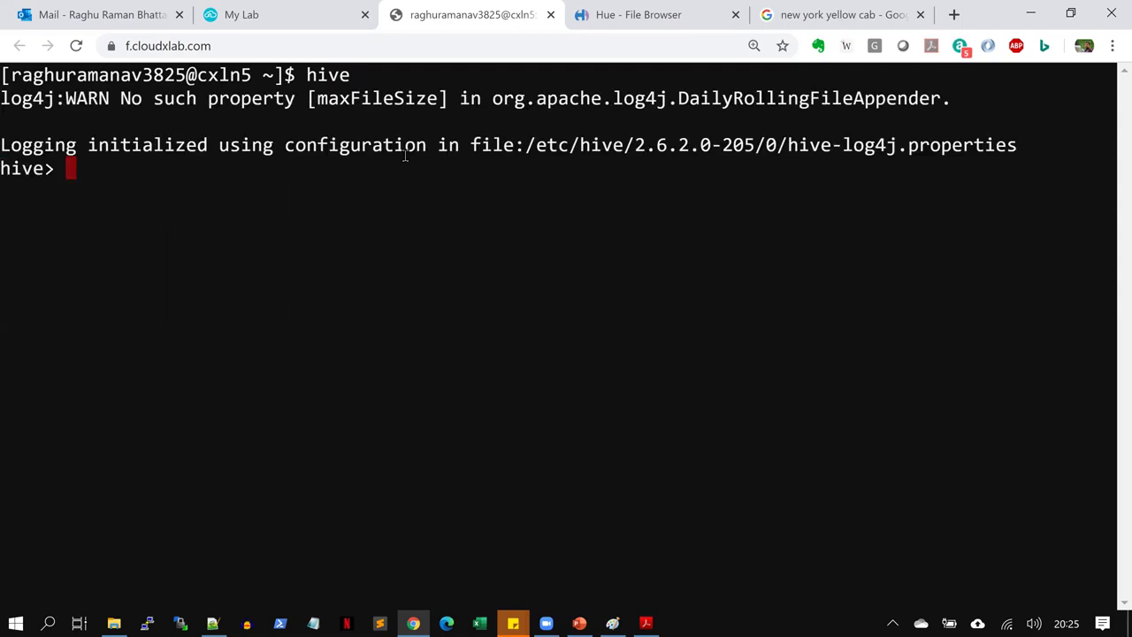
left_click_drag(9, 169, 55, 170)
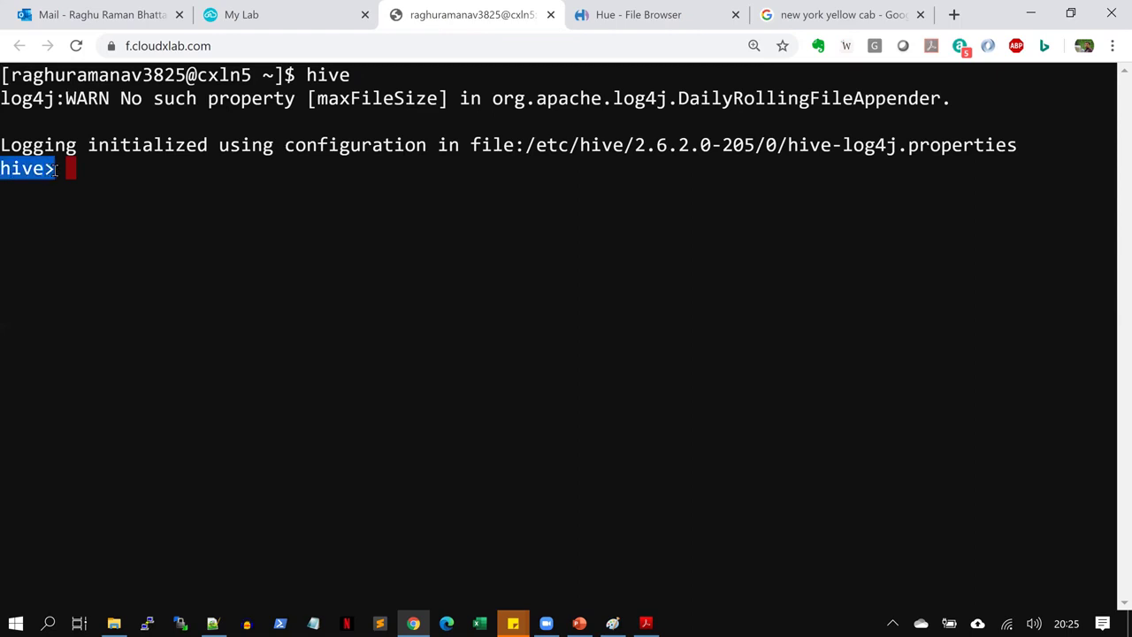
left_click(309, 446)
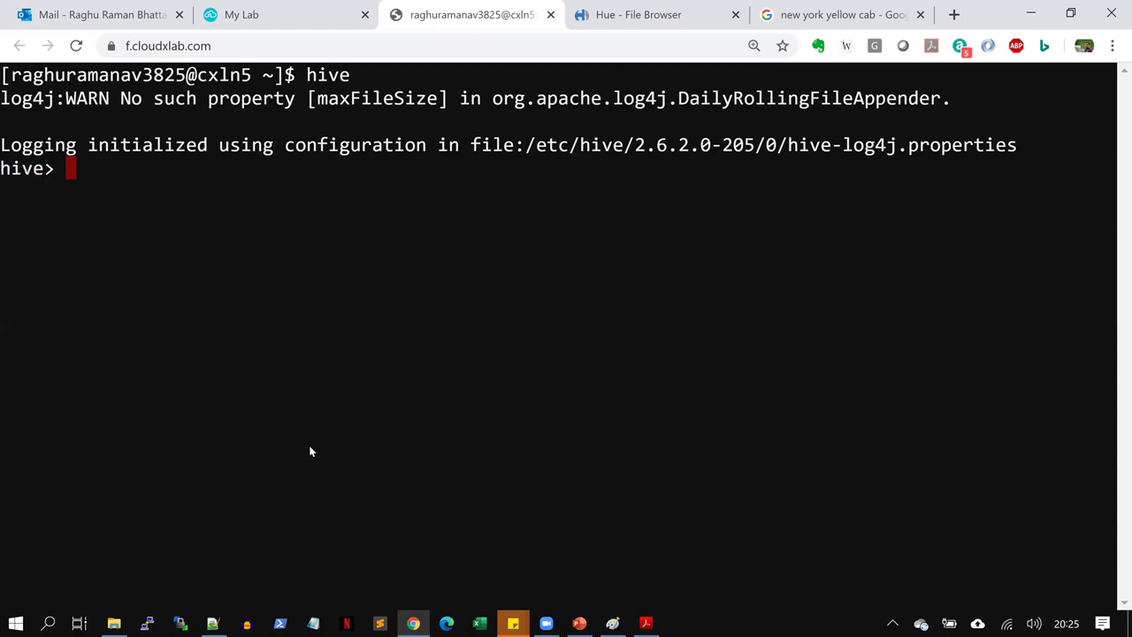
key("ctrl+l")
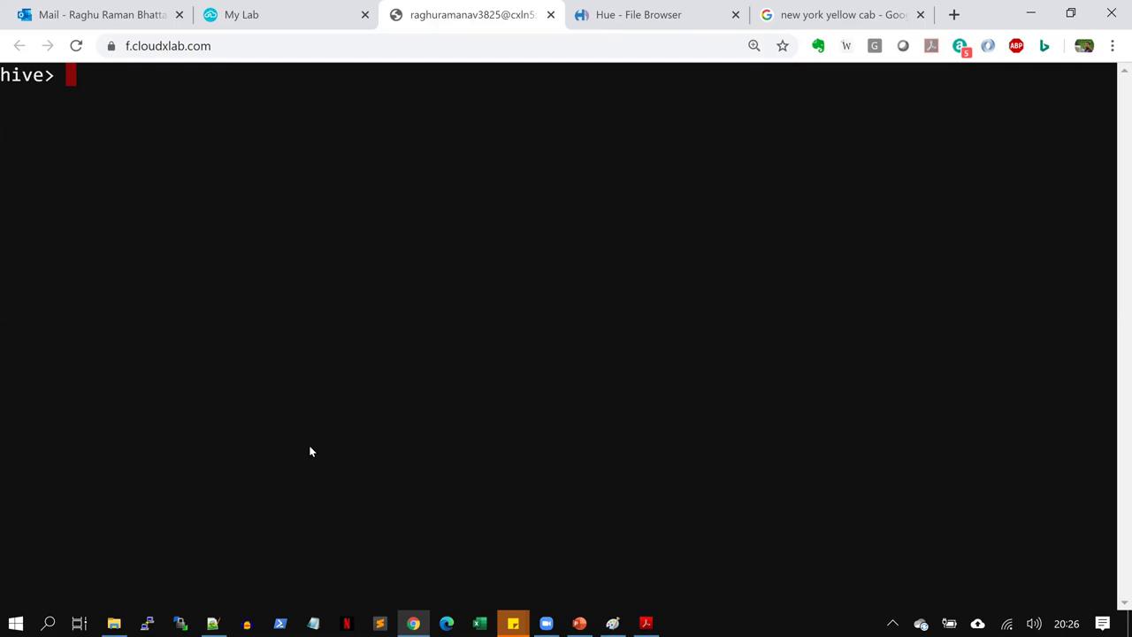
Run 'create database board_infinity;' in Hive
type("create ")
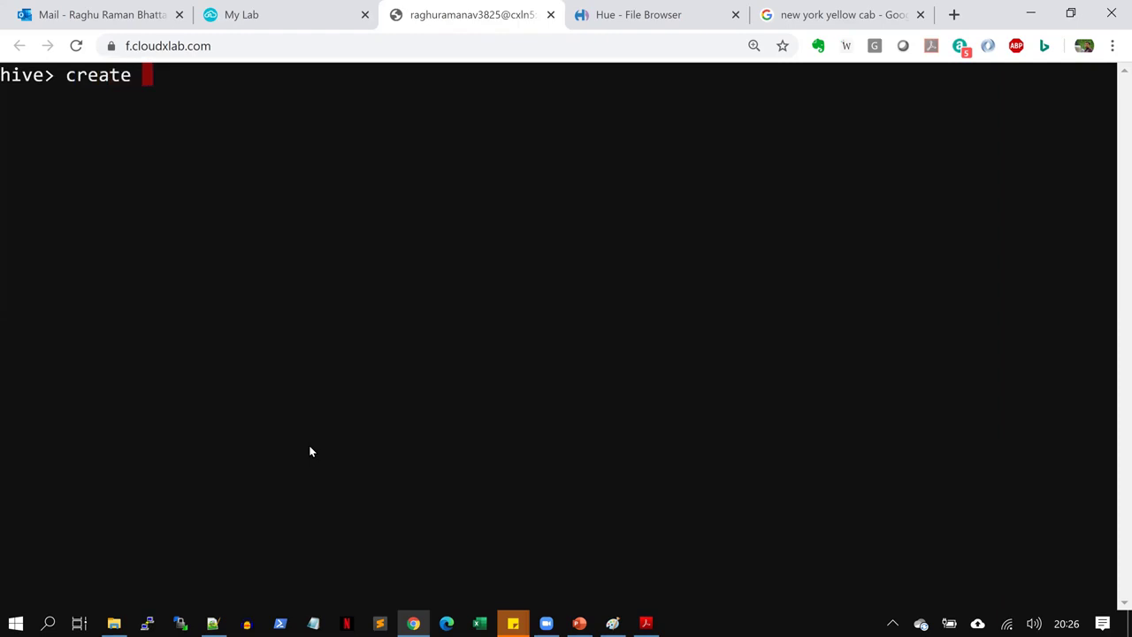
type("databasr")
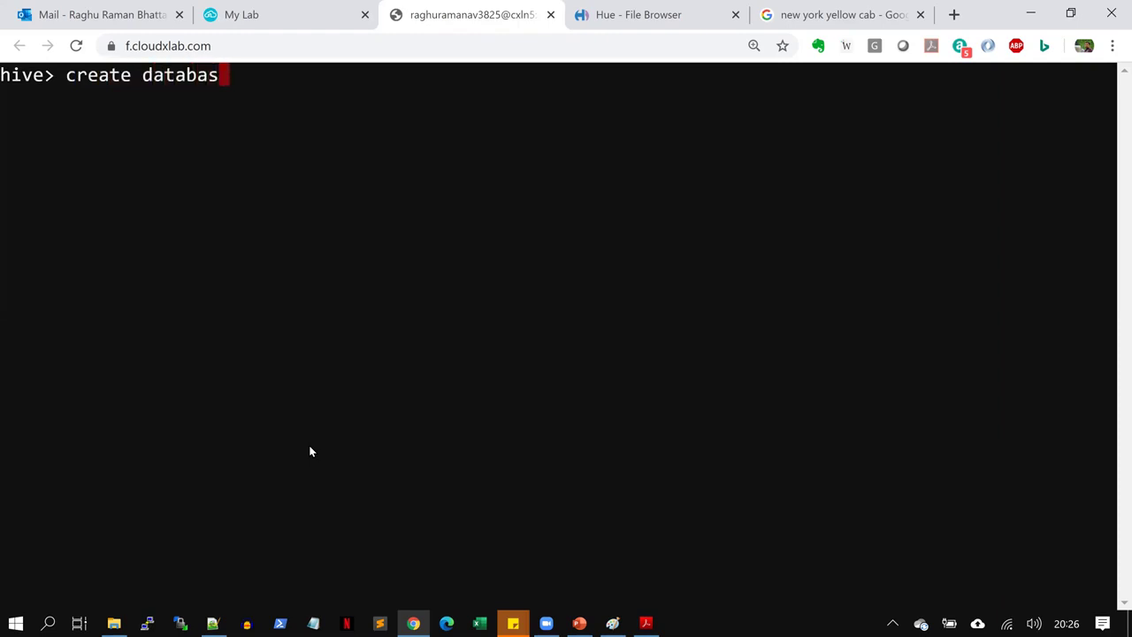
key("BackSpace")
key("BackSpace")
type("e board")
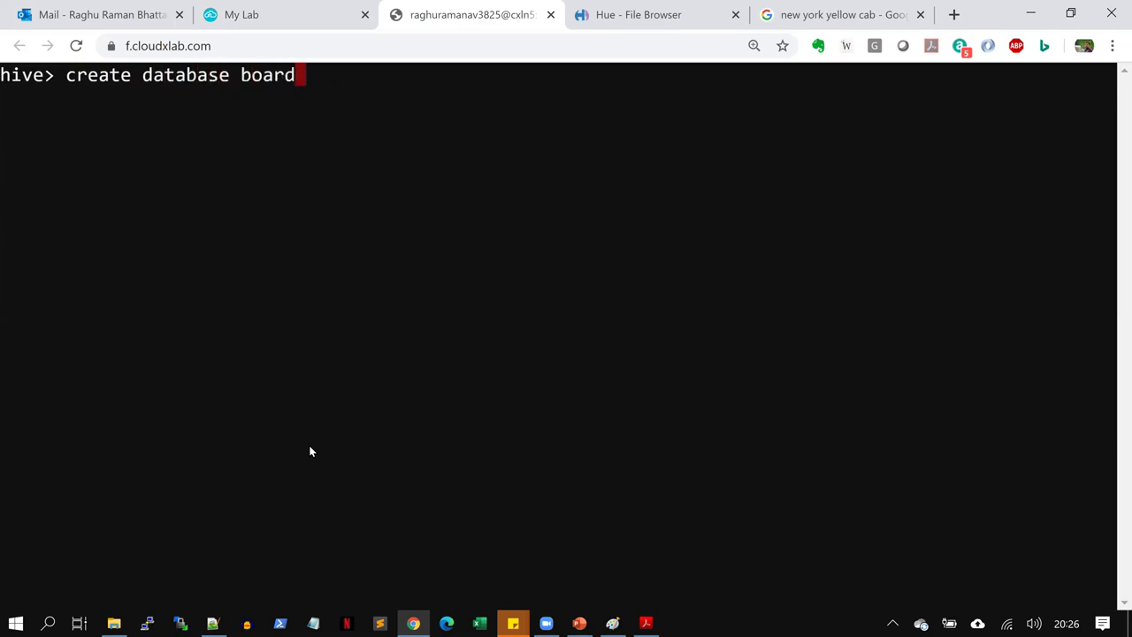
type("_infin")
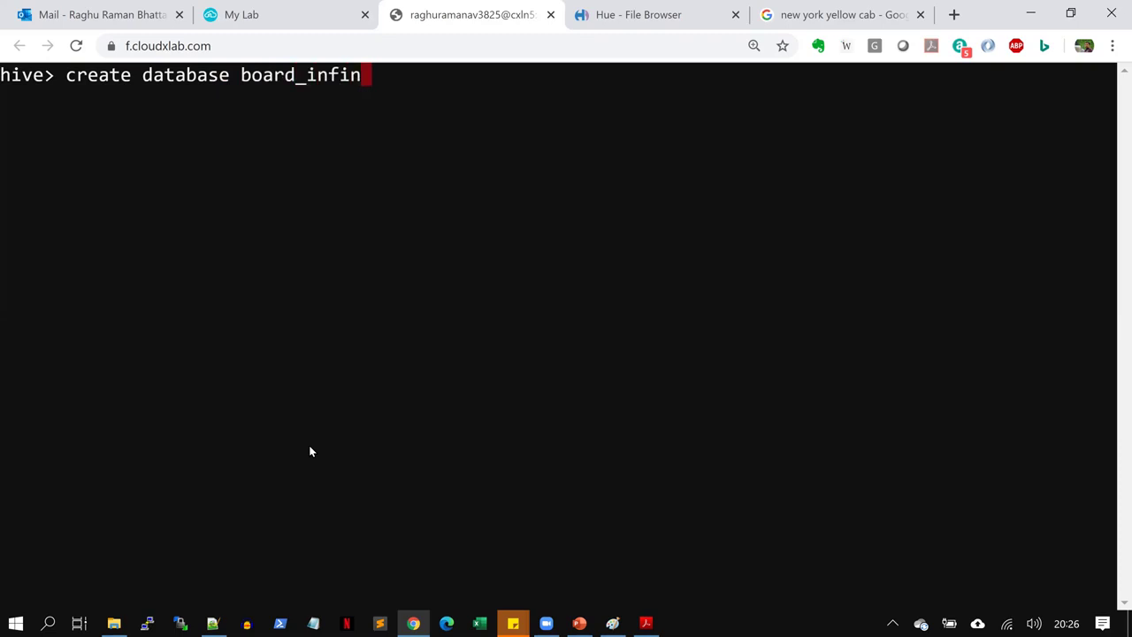
type("ity;")
key("Return")
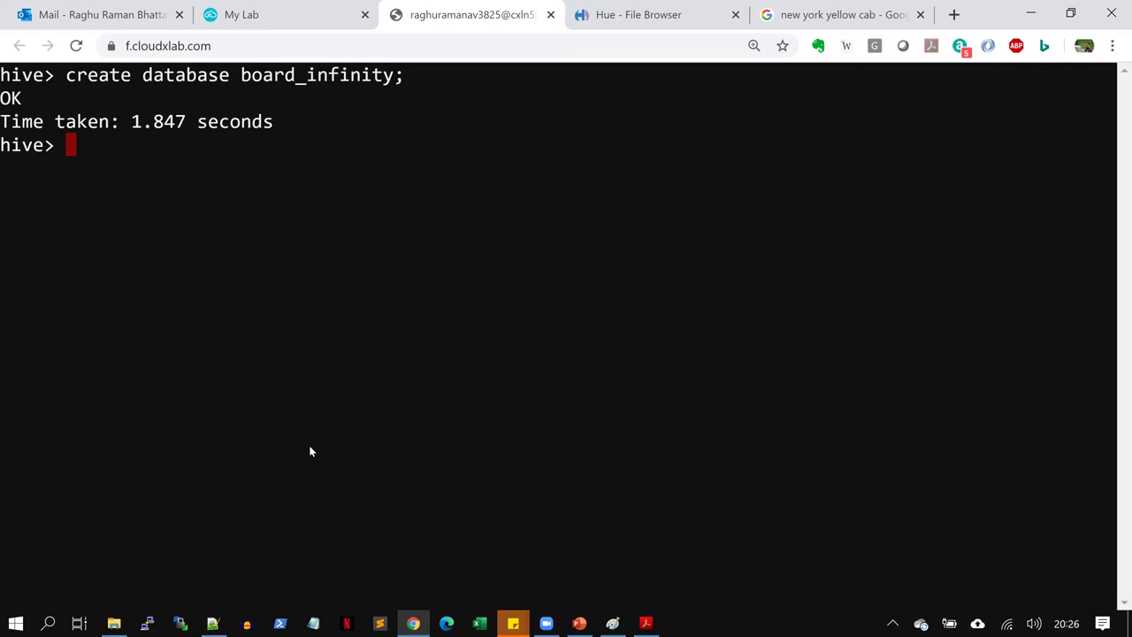
Switch to the board_infinity database with a use statement and clear the screen
type("use ")
type("board")
type("_infi")
type("nity")
type("nity;")
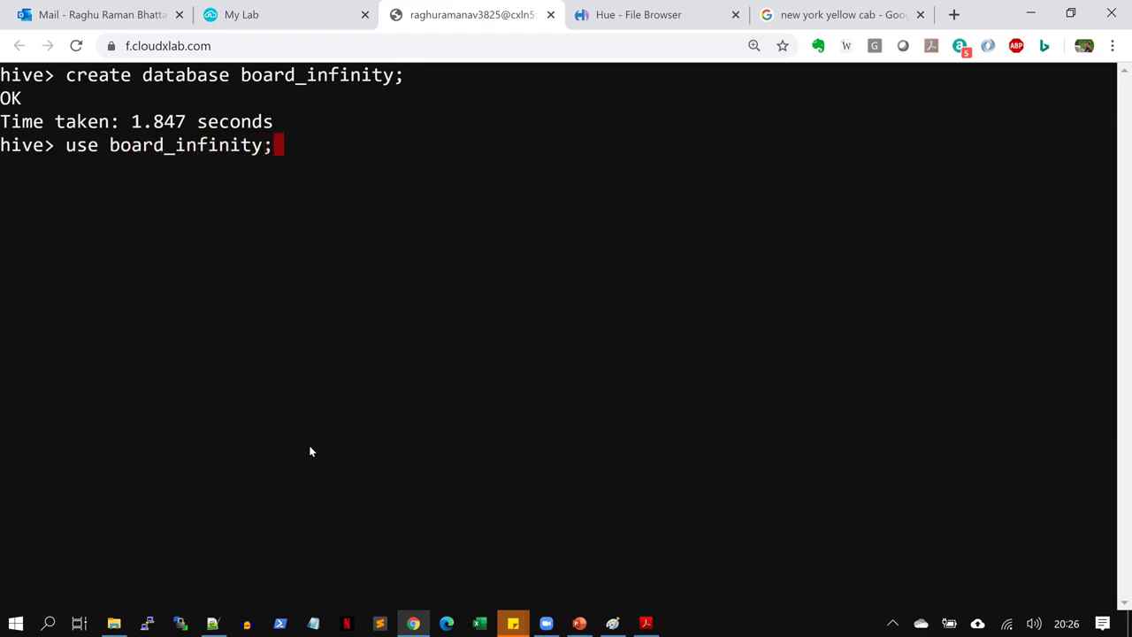
key("Return")
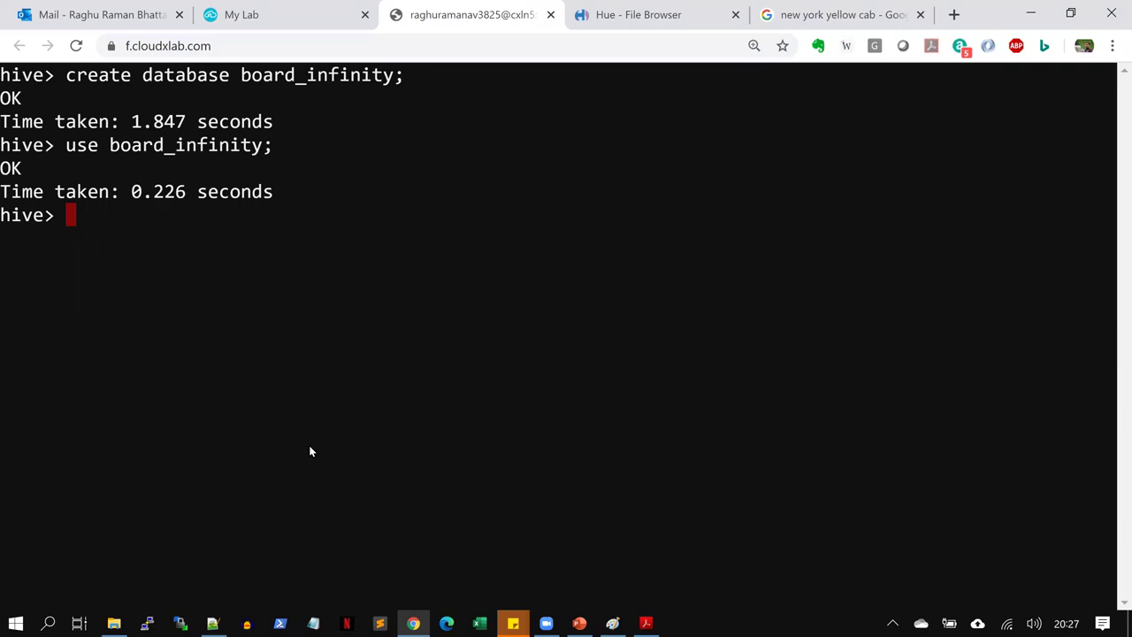
key("ctrl+l")
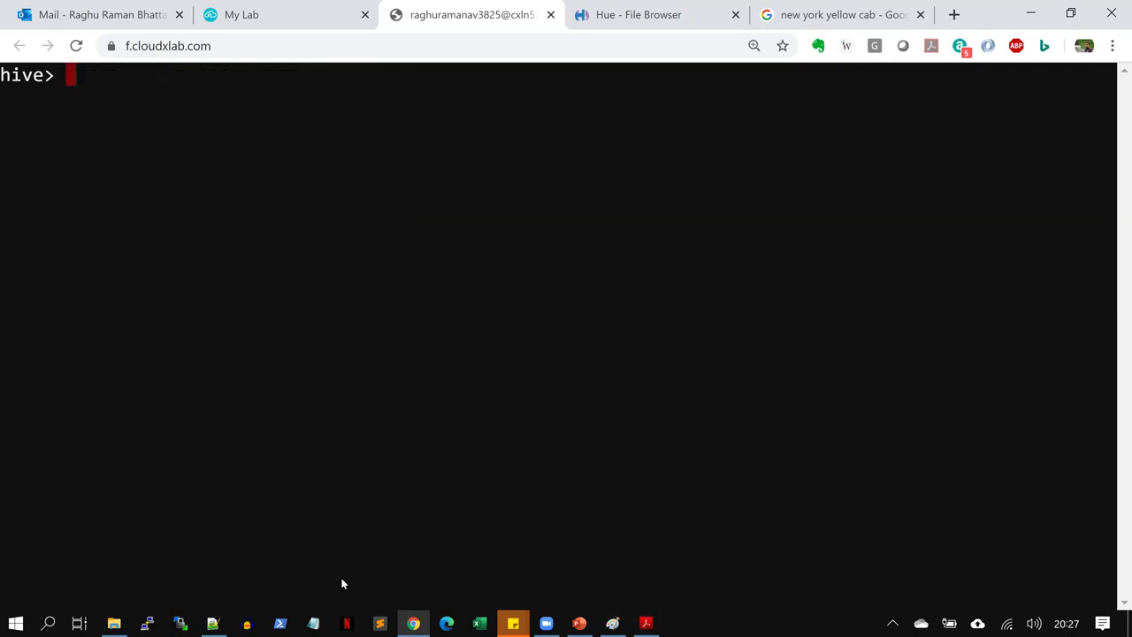
Copy the CREATE TABLE taxidata statement from the PDF and run it at the hive> prompt
key("alt+Tab")
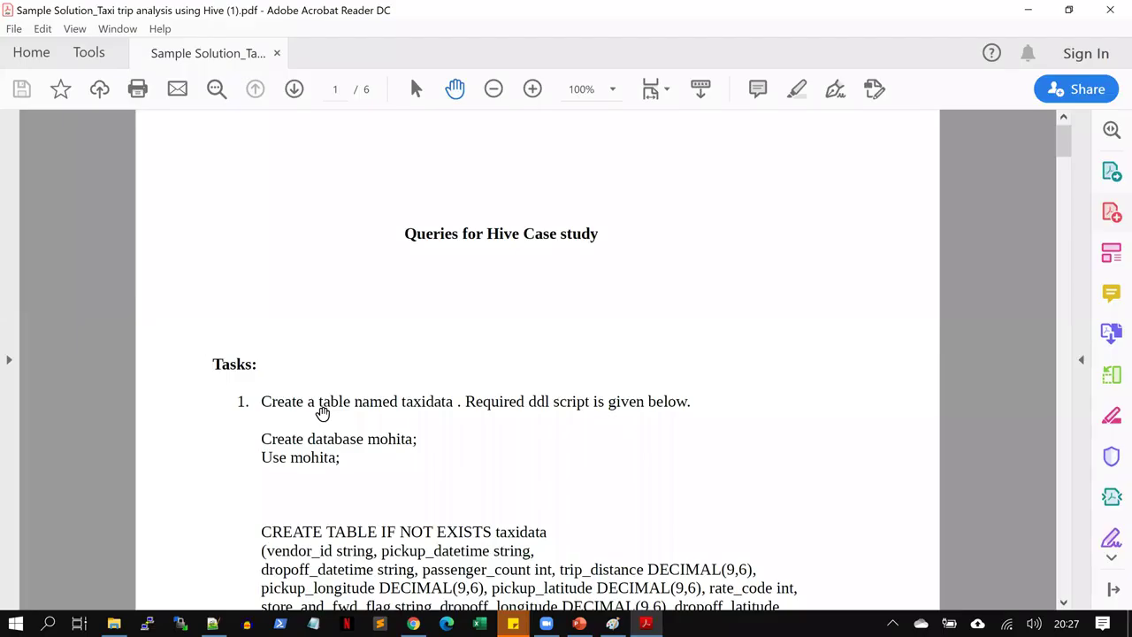
left_click(1065, 603)
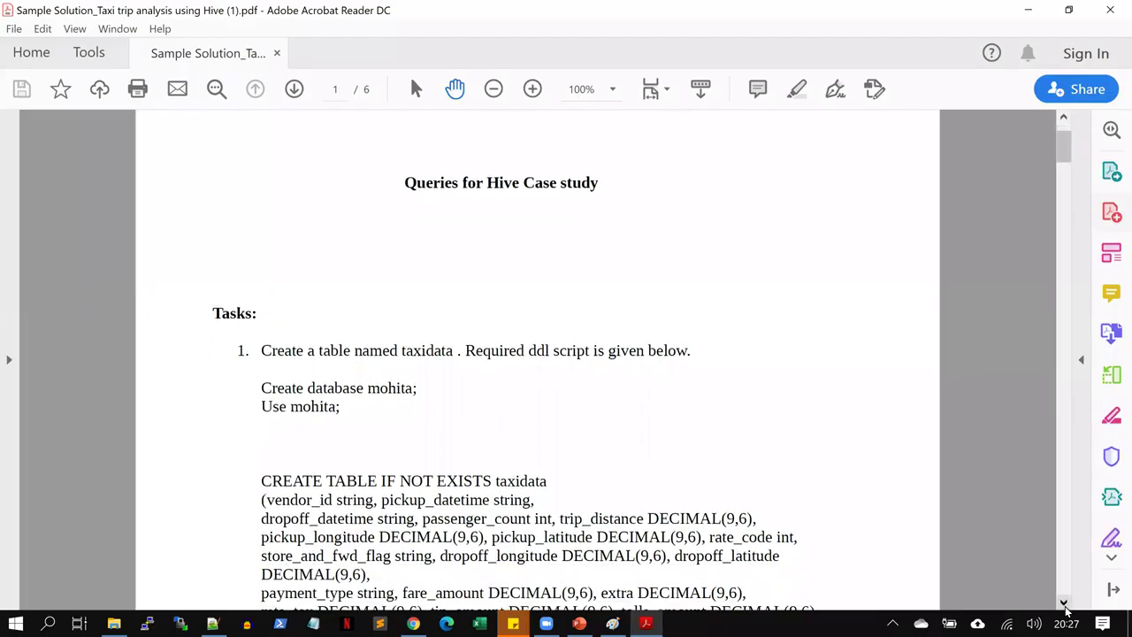
scroll(590, 509, "down", 3)
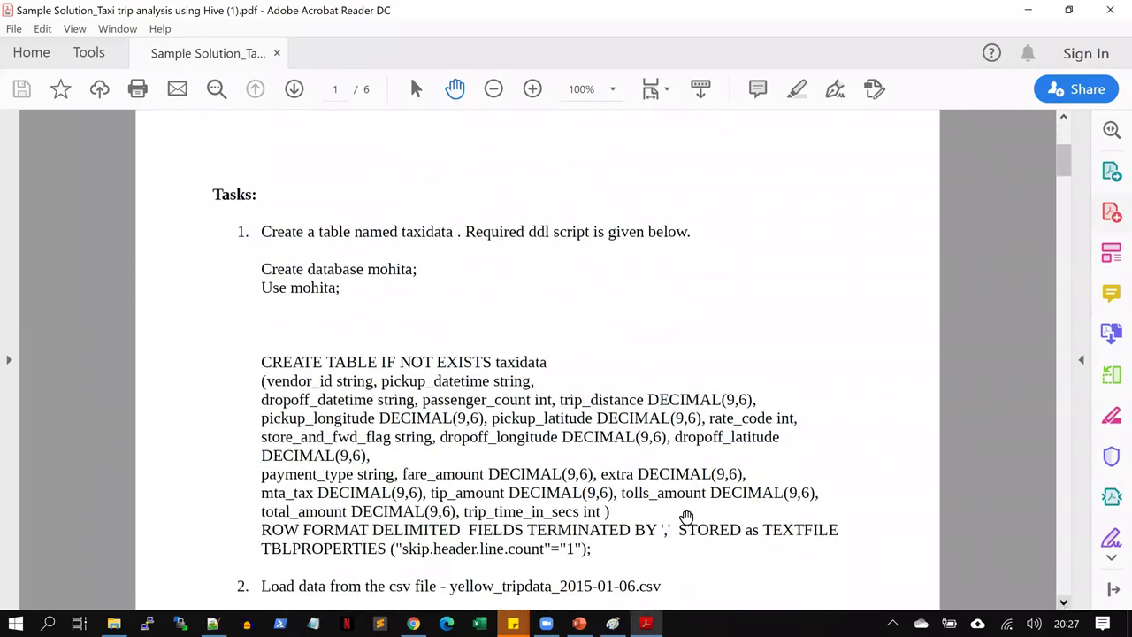
left_click_drag(590, 510, 230, 336)
key("ctrl+c")
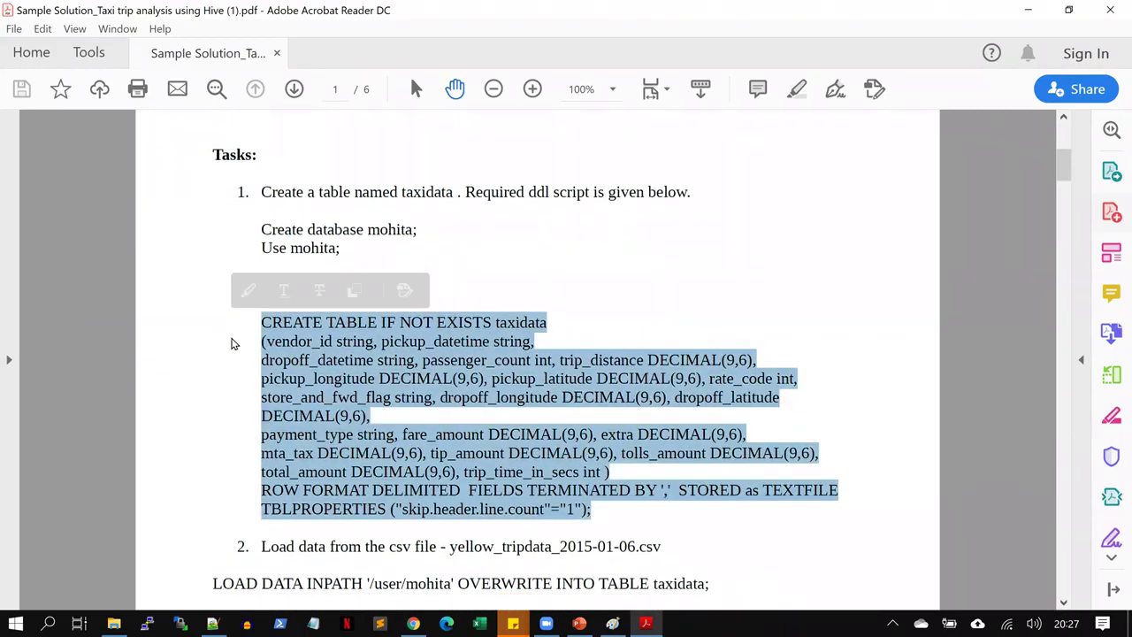
key("alt+Tab")
key("ctrl+v")
key("Return")
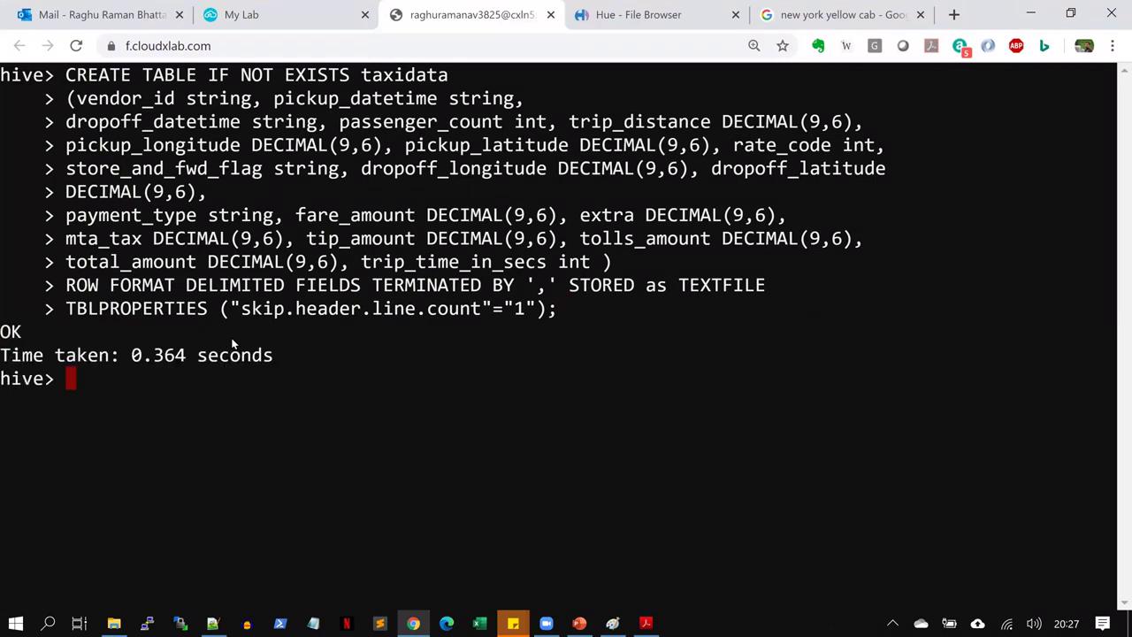
left_click_drag(68, 76, 457, 80)
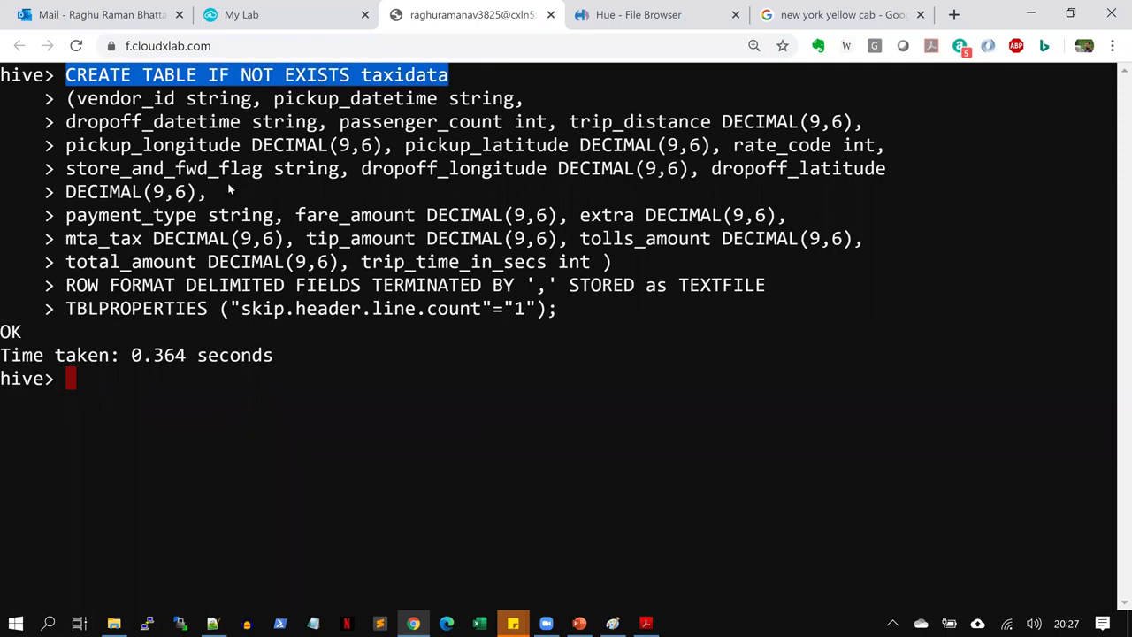
left_click(224, 153)
left_click_drag(209, 74, 351, 74)
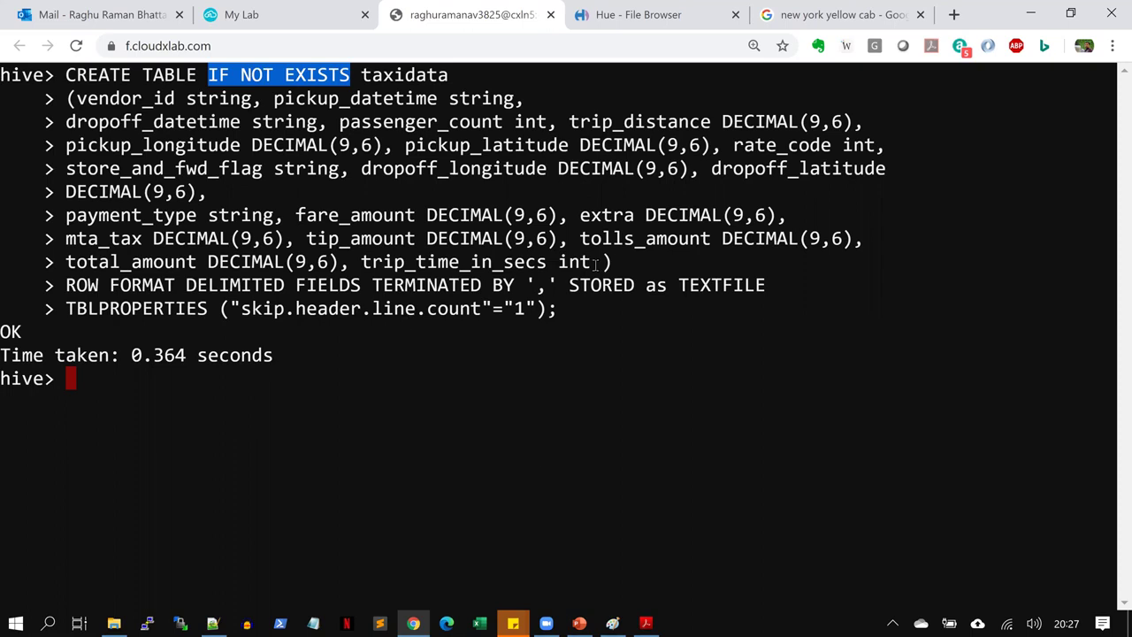
left_click_drag(620, 263, 70, 99)
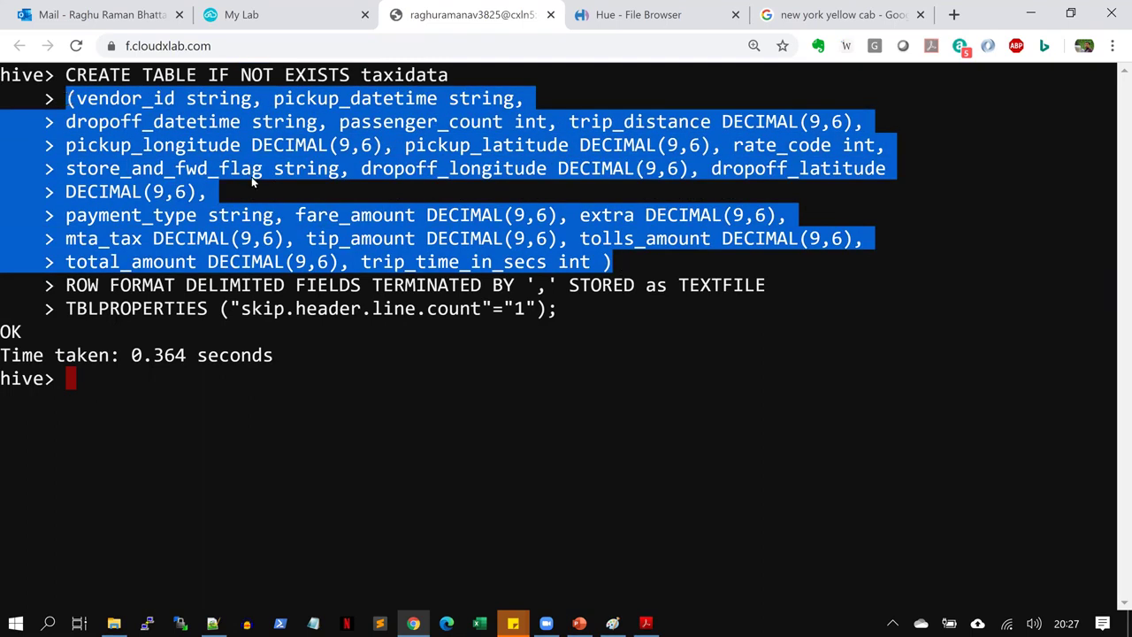
left_click(537, 405)
left_click_drag(77, 100, 514, 98)
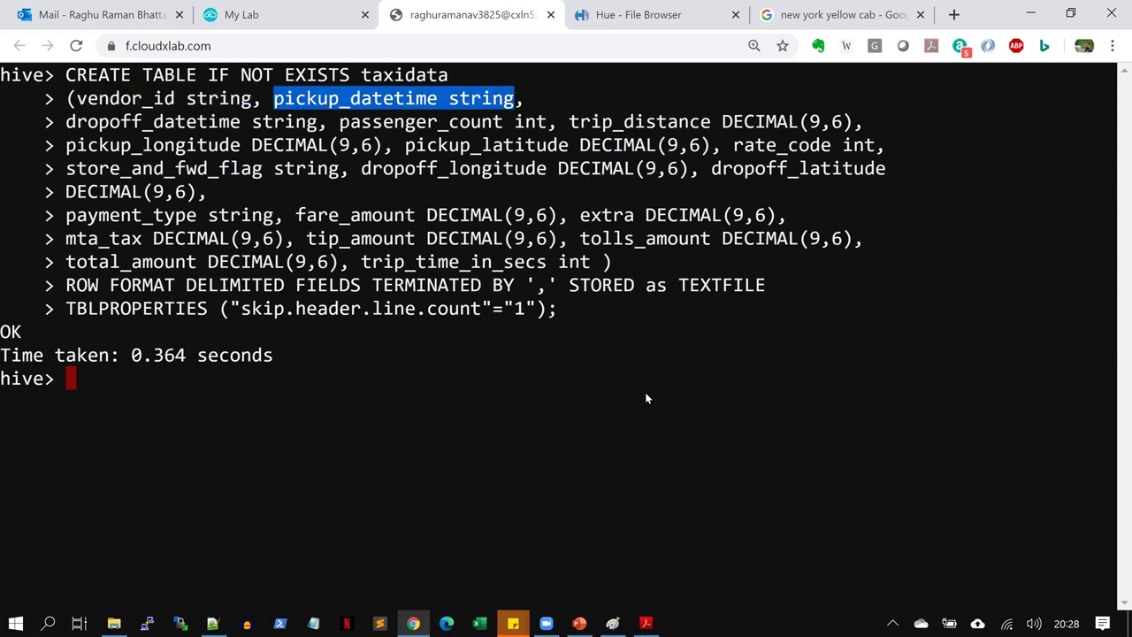
left_click(67, 124)
left_click_drag(68, 124, 794, 123)
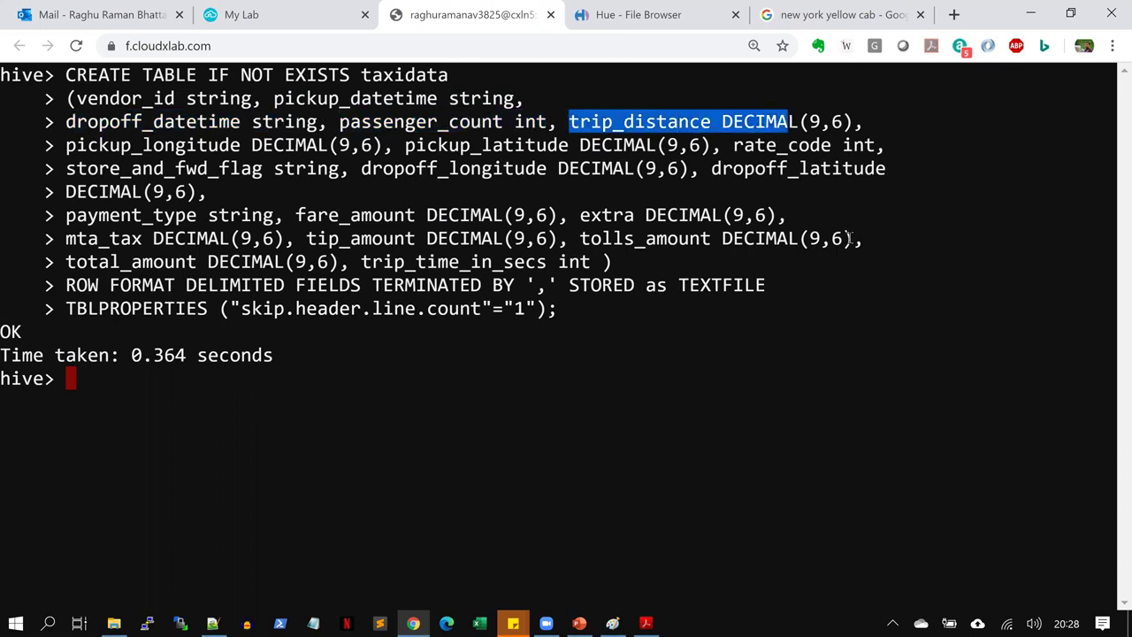
left_click_drag(614, 262, 131, 168)
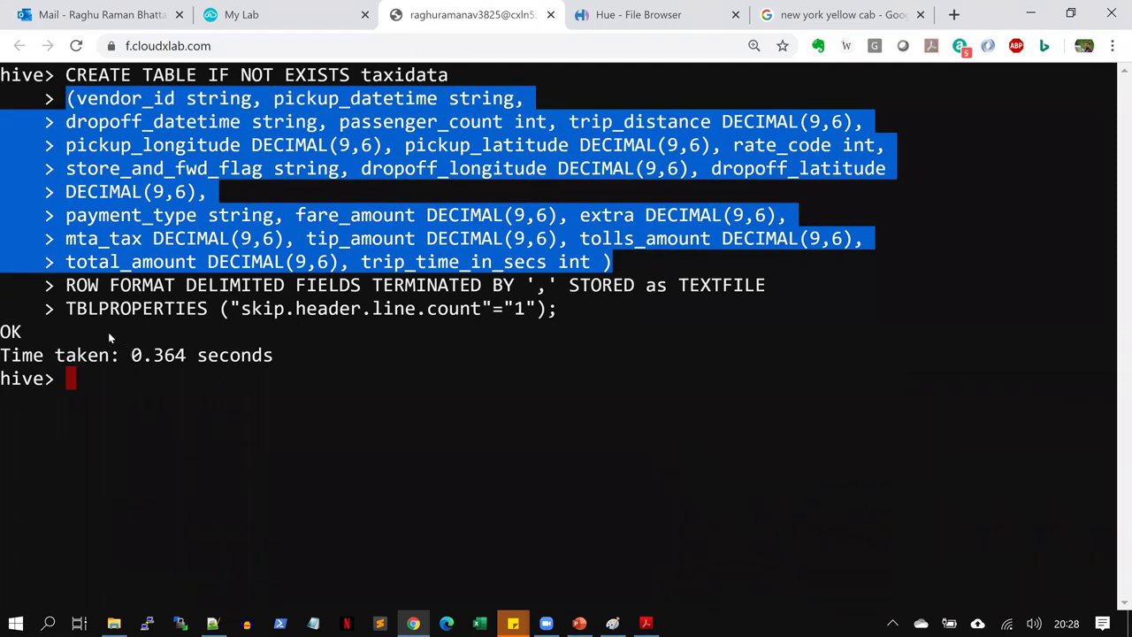
left_click_drag(68, 284, 555, 281)
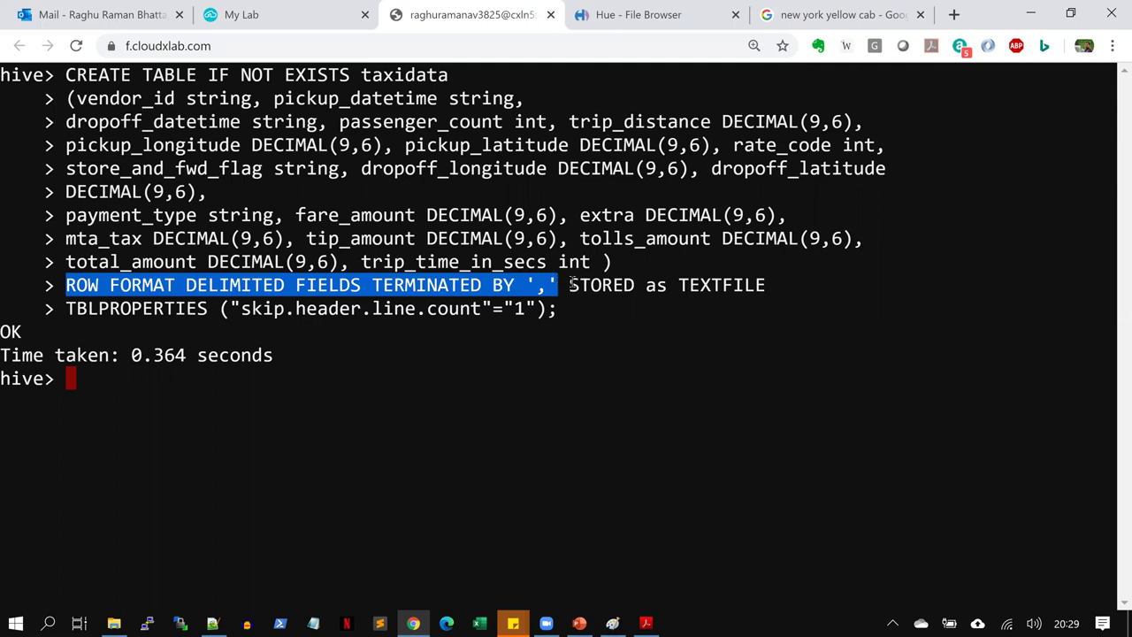
Highlight the STORED AS TEXTFILE and TBLPROPERTIES clauses of the taxidata CREATE TABLE, then clear the screen
double_click(610, 285)
left_click_drag(695, 283, 770, 291)
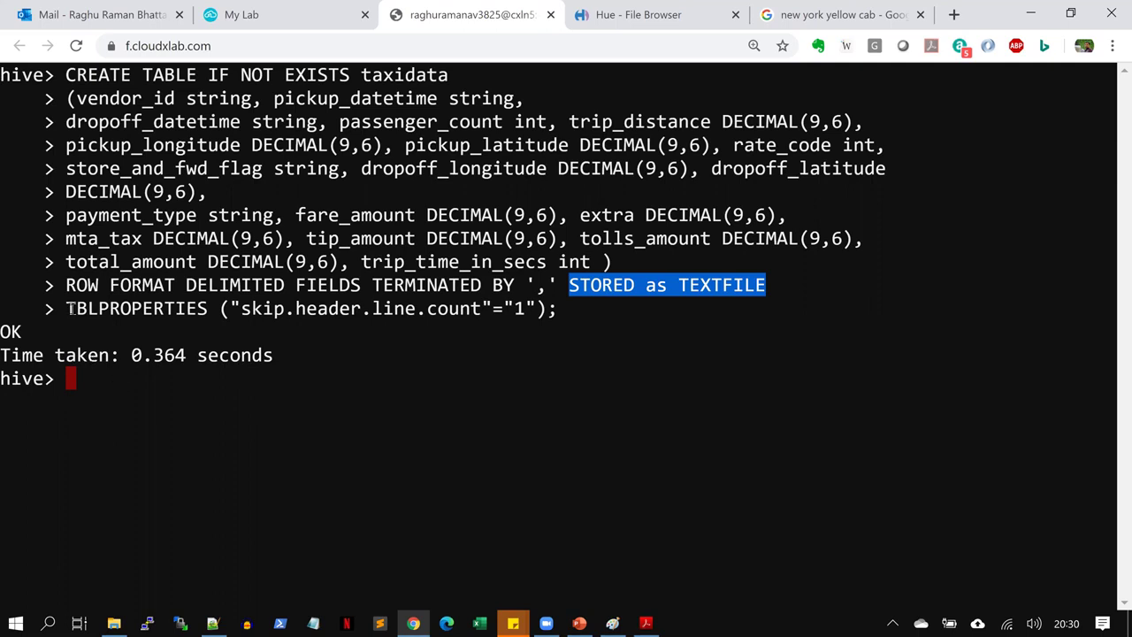
left_click_drag(67, 307, 548, 308)
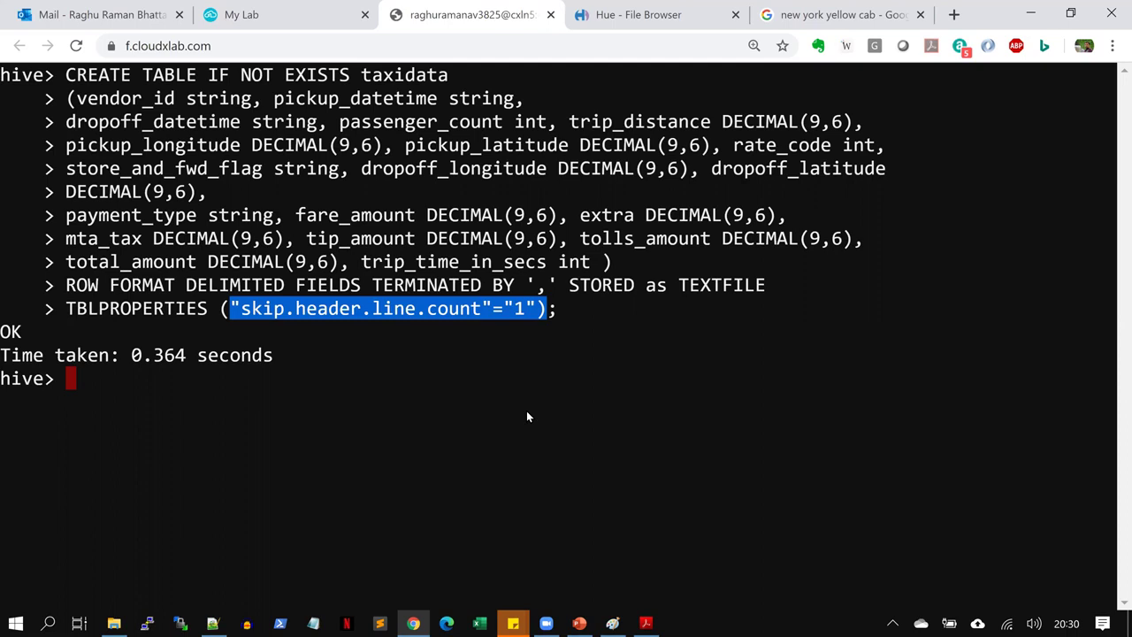
key("ctrl+l")
List tables with show tables, then load yellow.csv from the user's HDFS home folder into taxidata
type("show tables;")
key("Return")
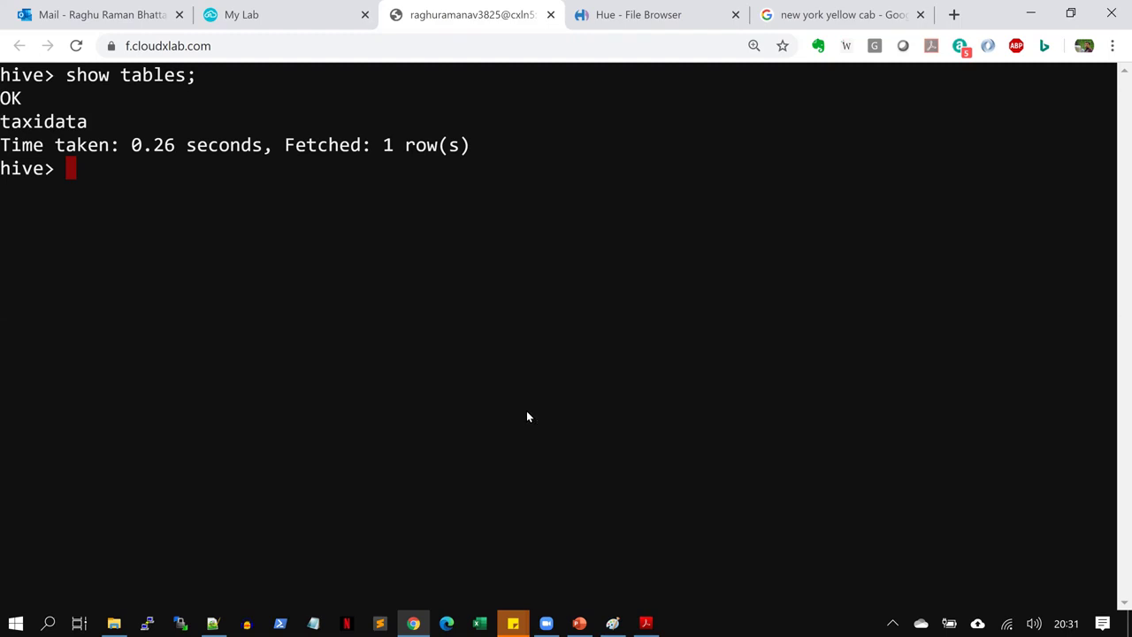
type("load ")
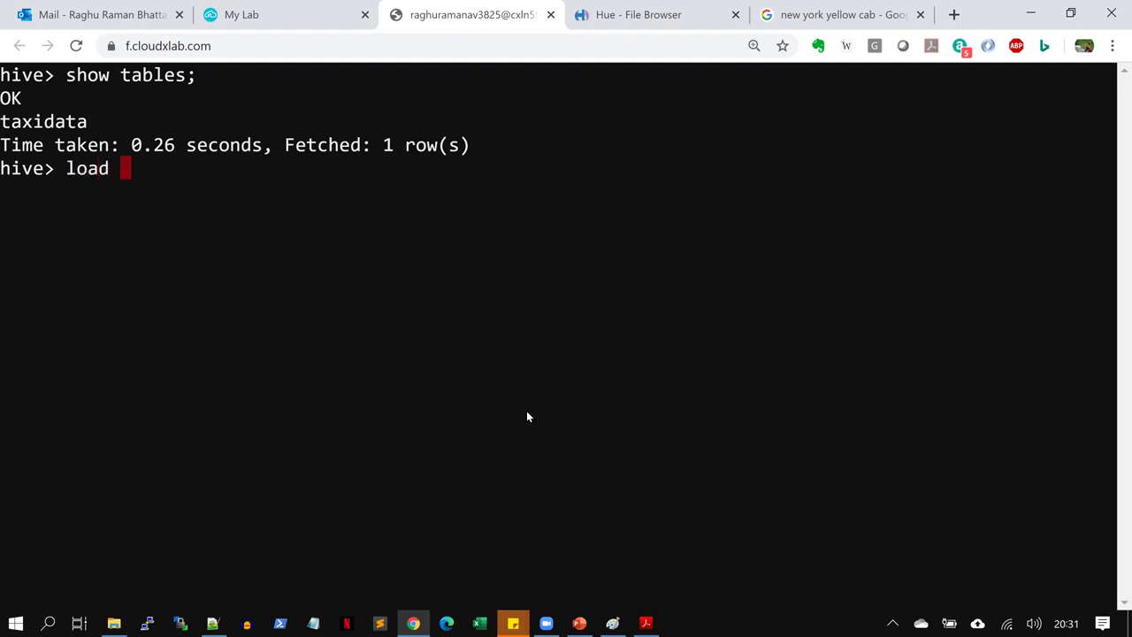
type("data inpath")
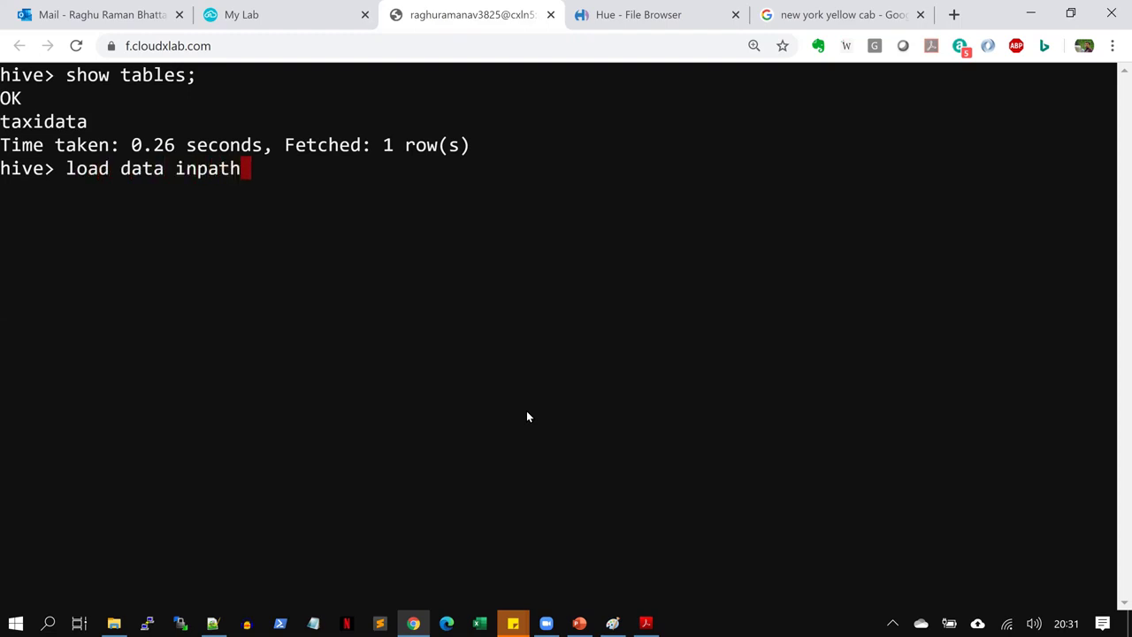
type(" '/user/raghur")
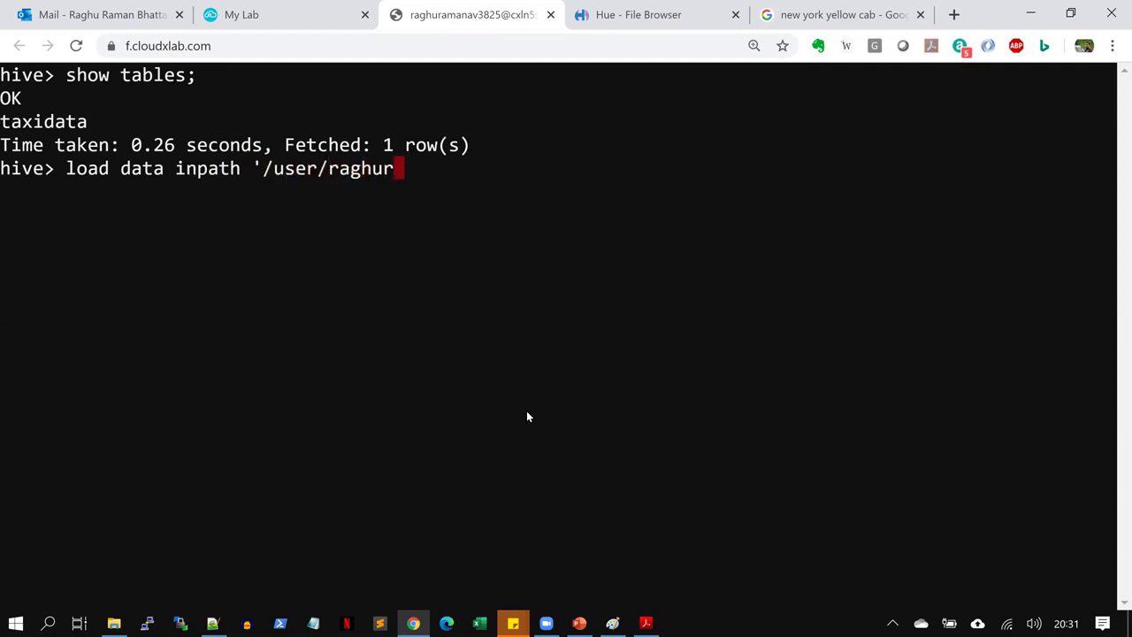
type("amanav3825/")
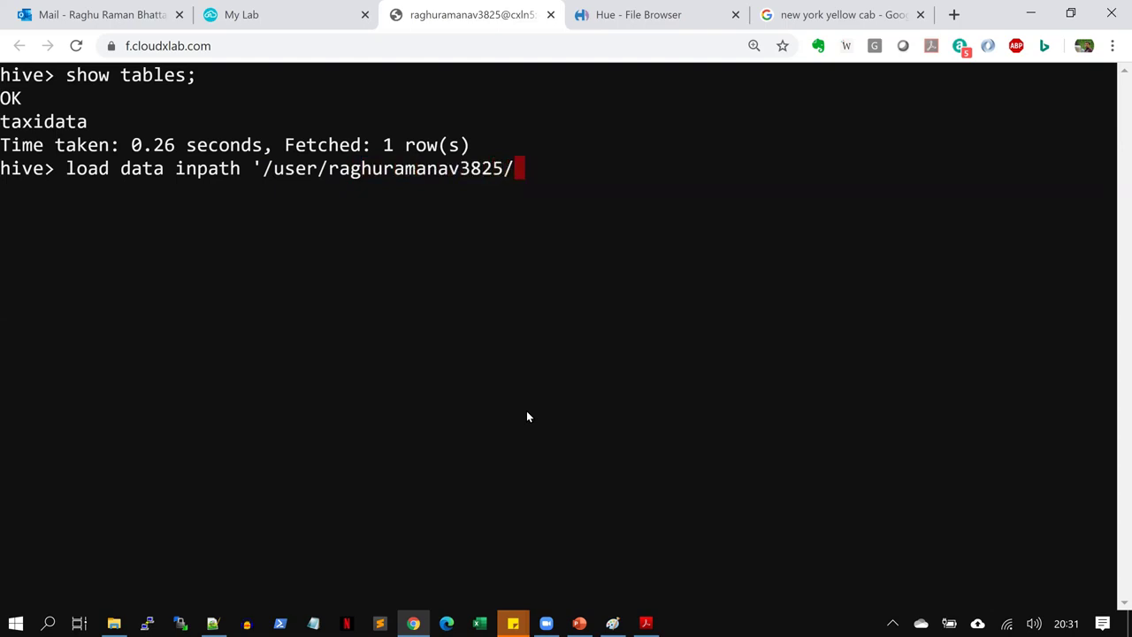
type("yellow")
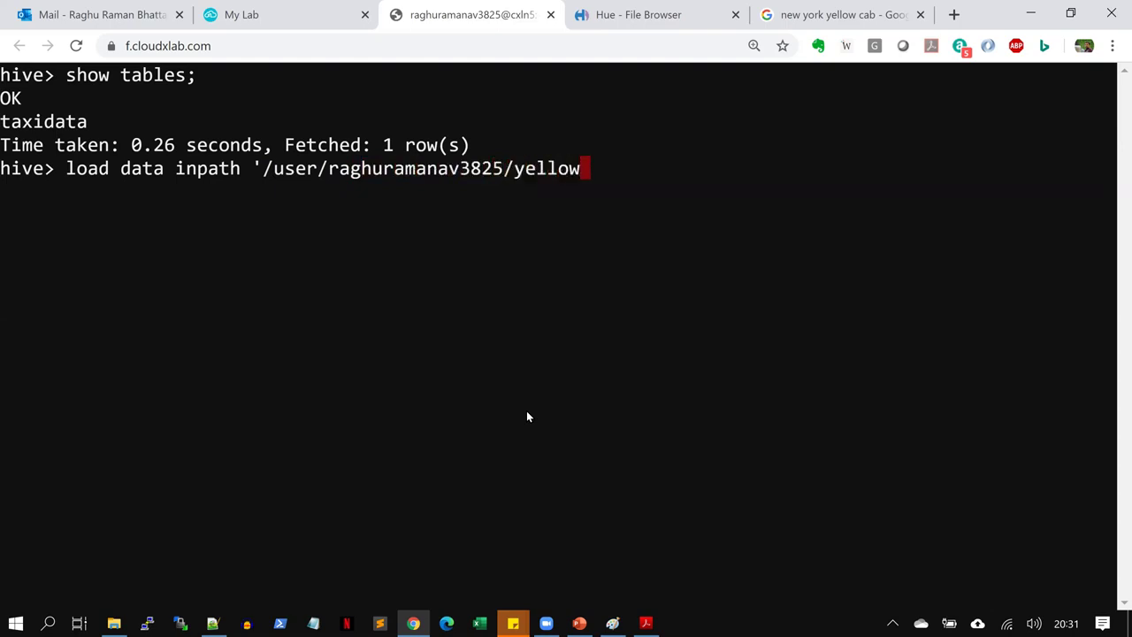
type(".csv")
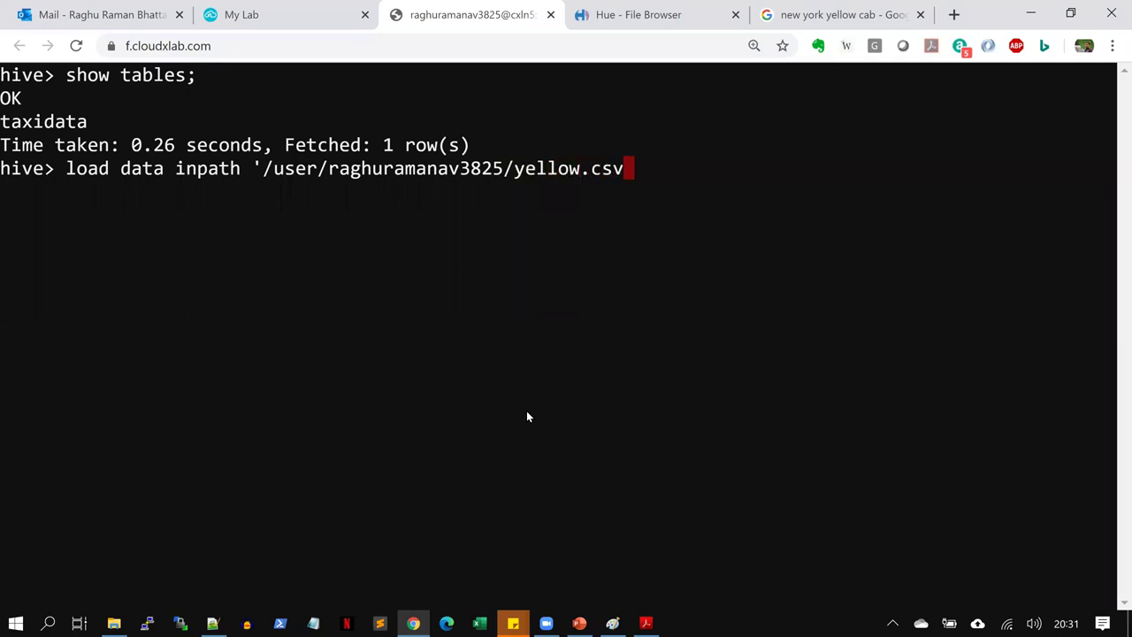
type("' into t")
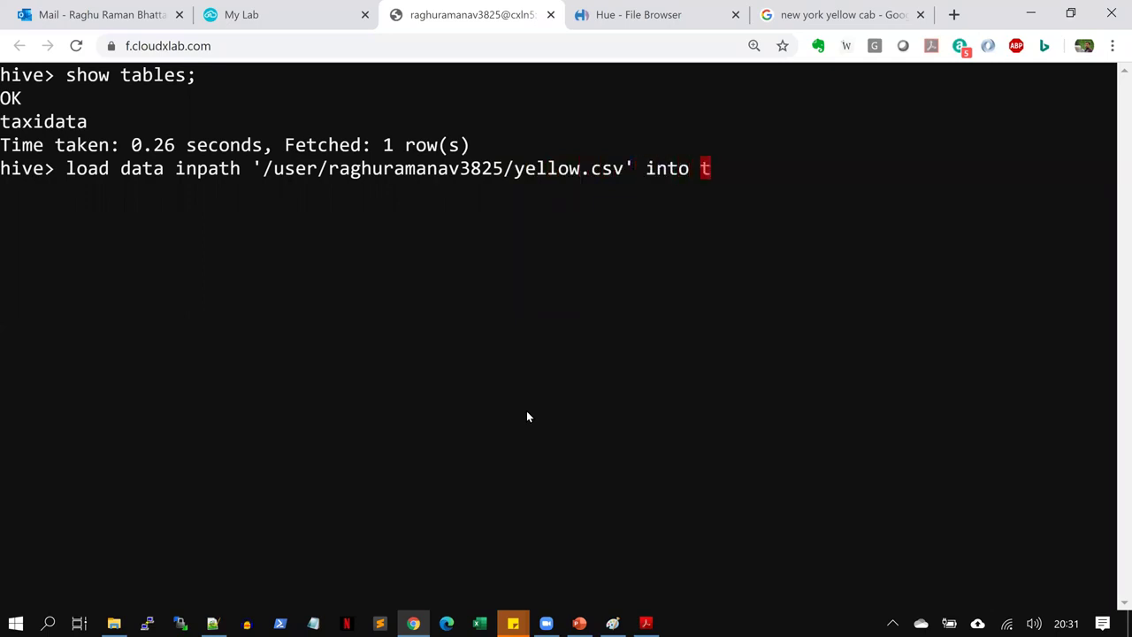
type("able ")
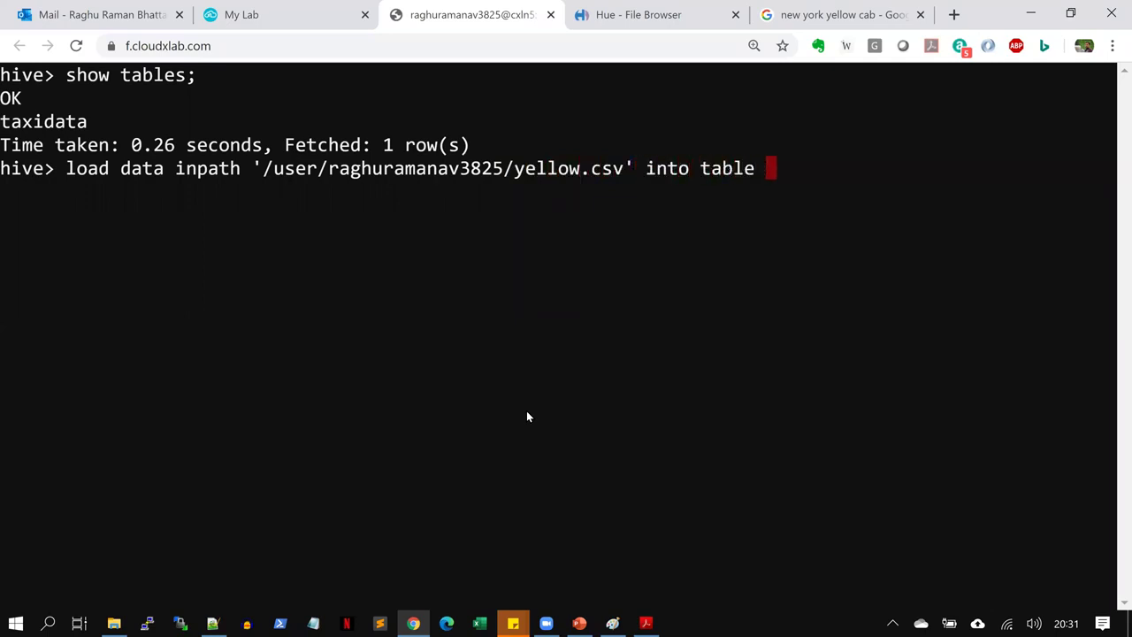
type("taxidata")
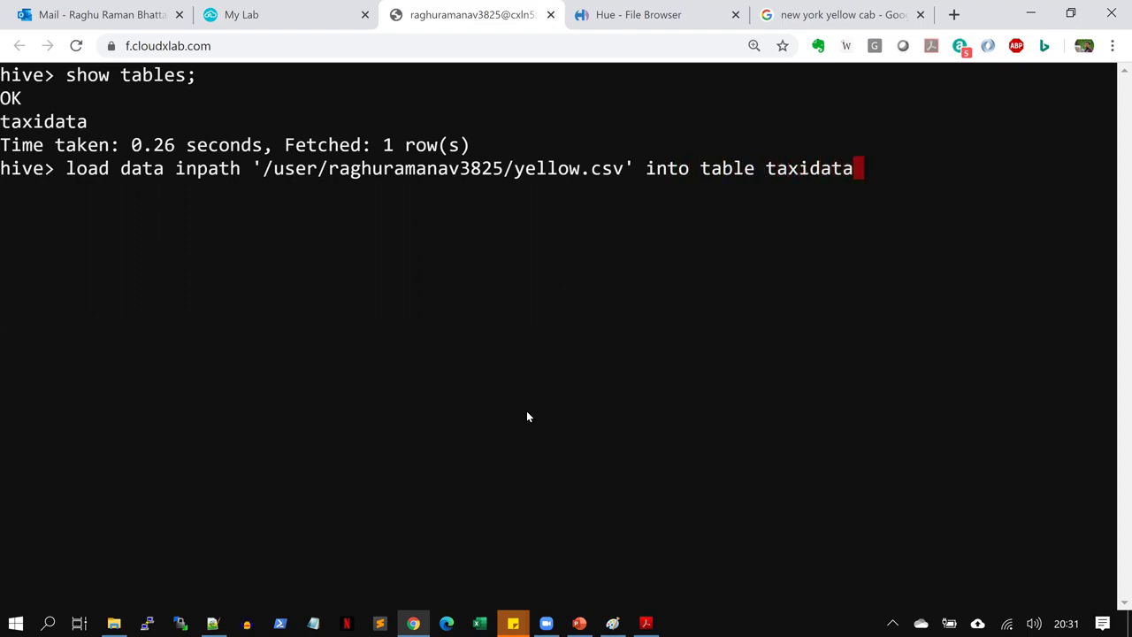
type(";")
key("Return")
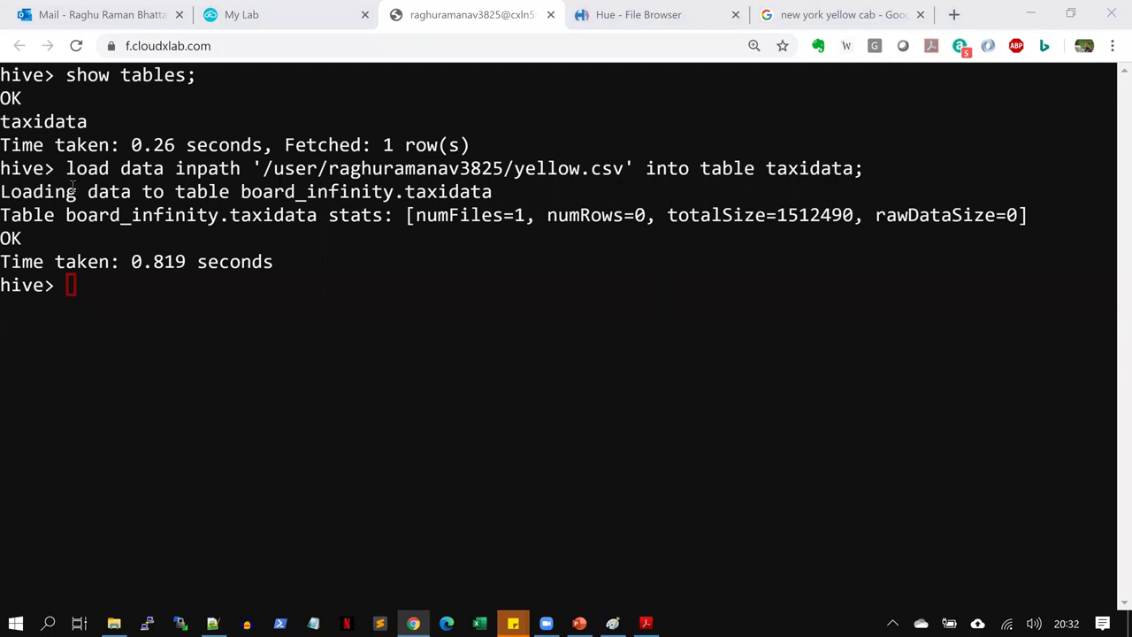
Run select * from taxidata limit 5; to preview five trips, clearing the screen before and after
left_click_drag(64, 168, 864, 169)
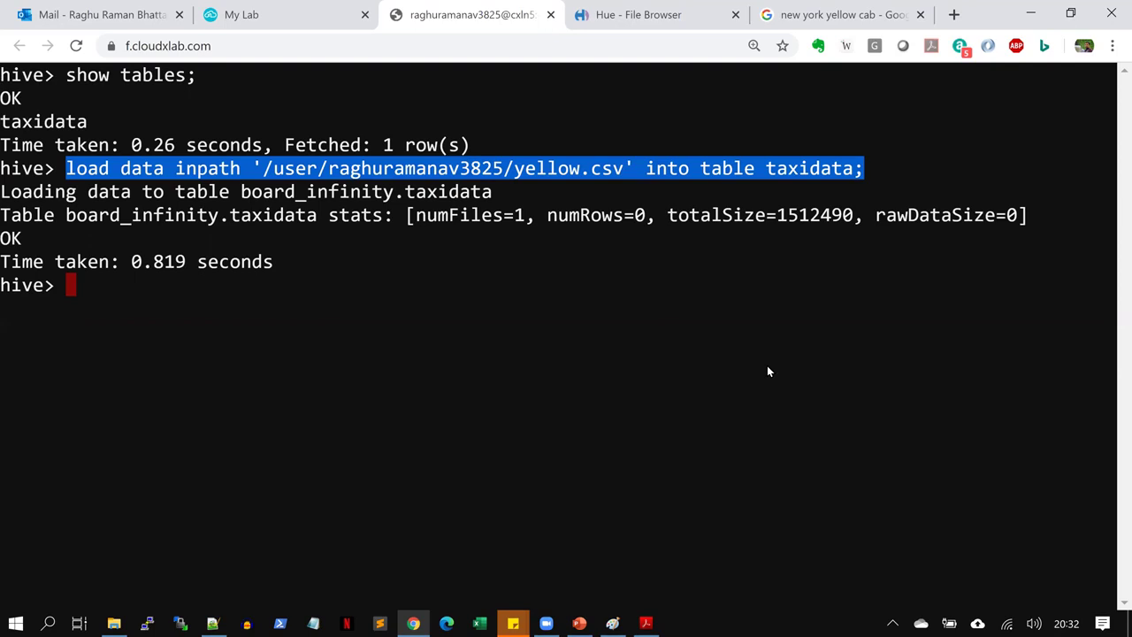
key("ctrl+l")
type("selec")
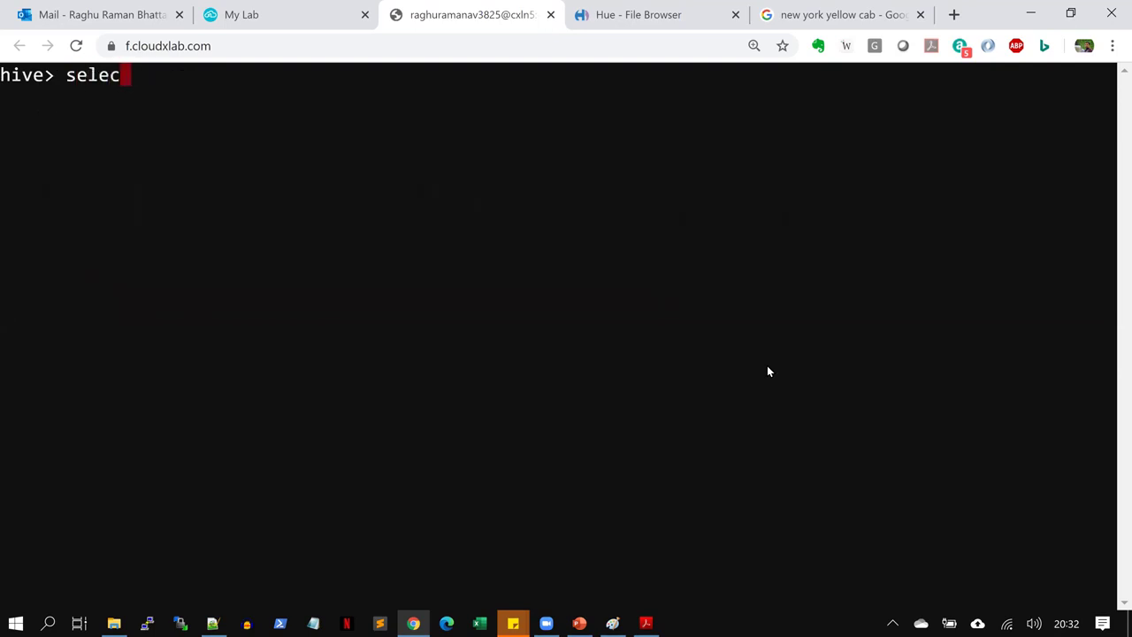
type("t * fr")
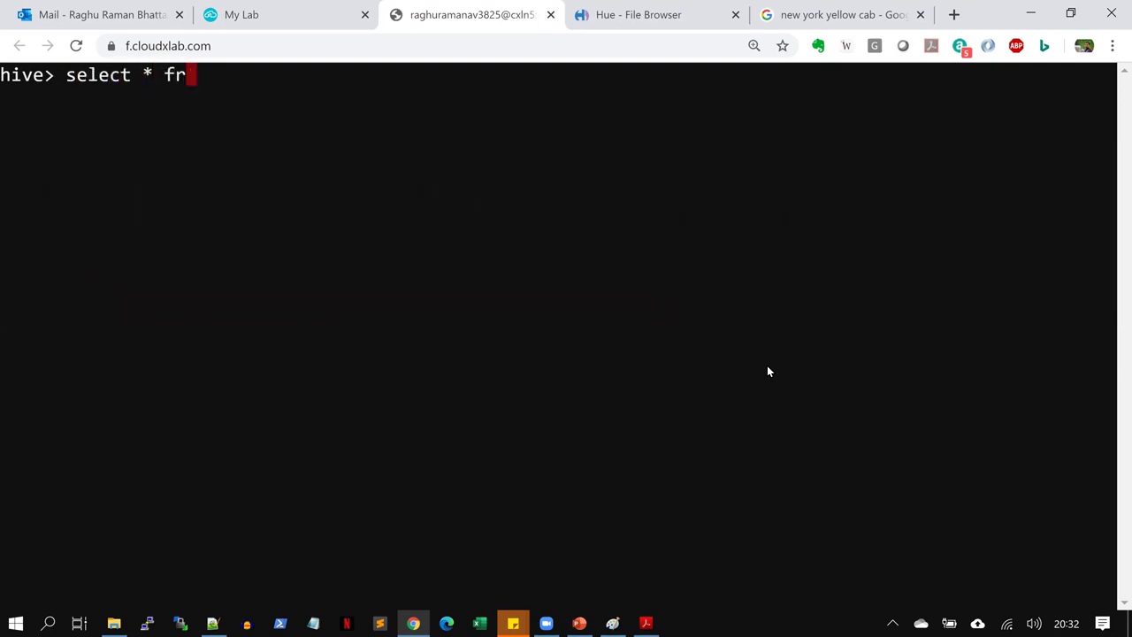
type("om tax")
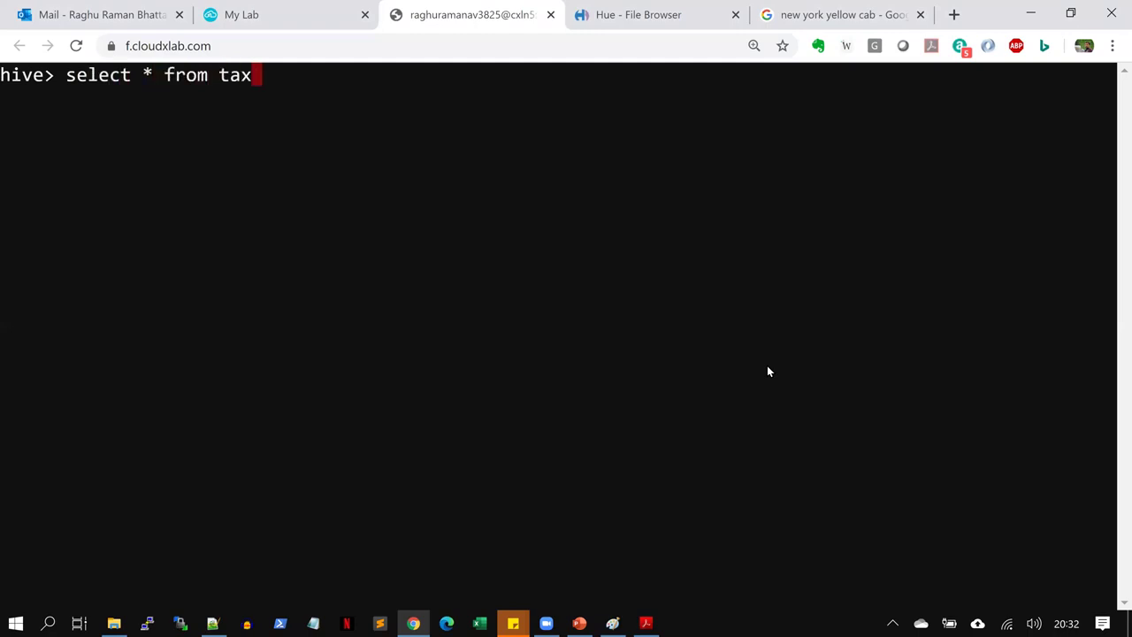
type("idata l")
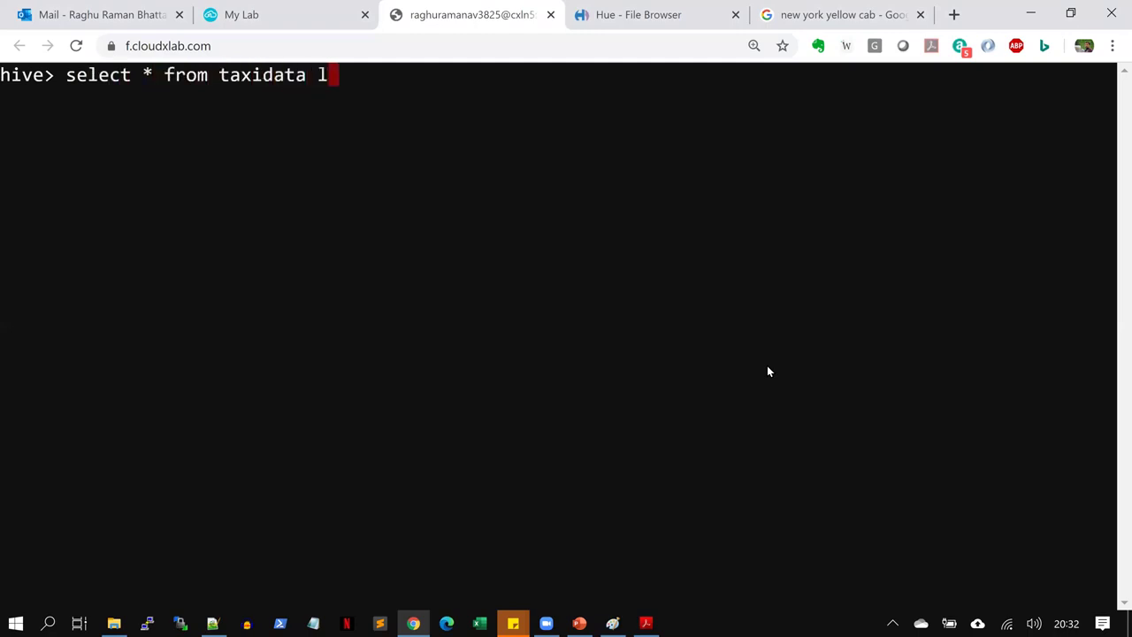
type("imit 5;")
key("Return")
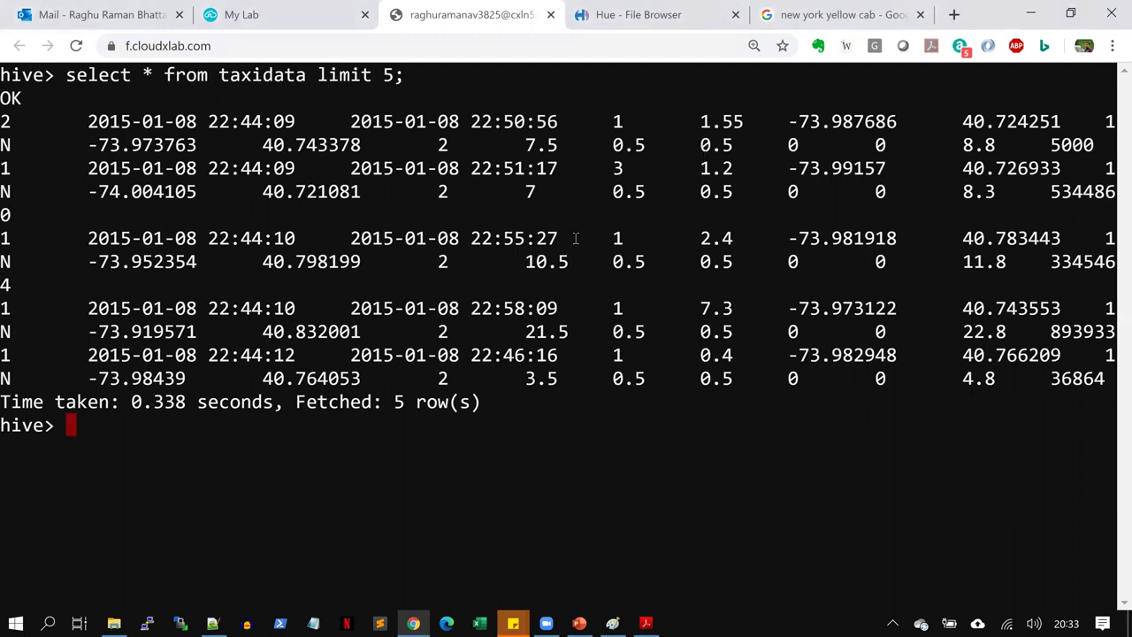
key("ctrl+l")
Run select count(*) from taxidata; and highlight the query, query ID and Stage-1 progress lines
type("select ")
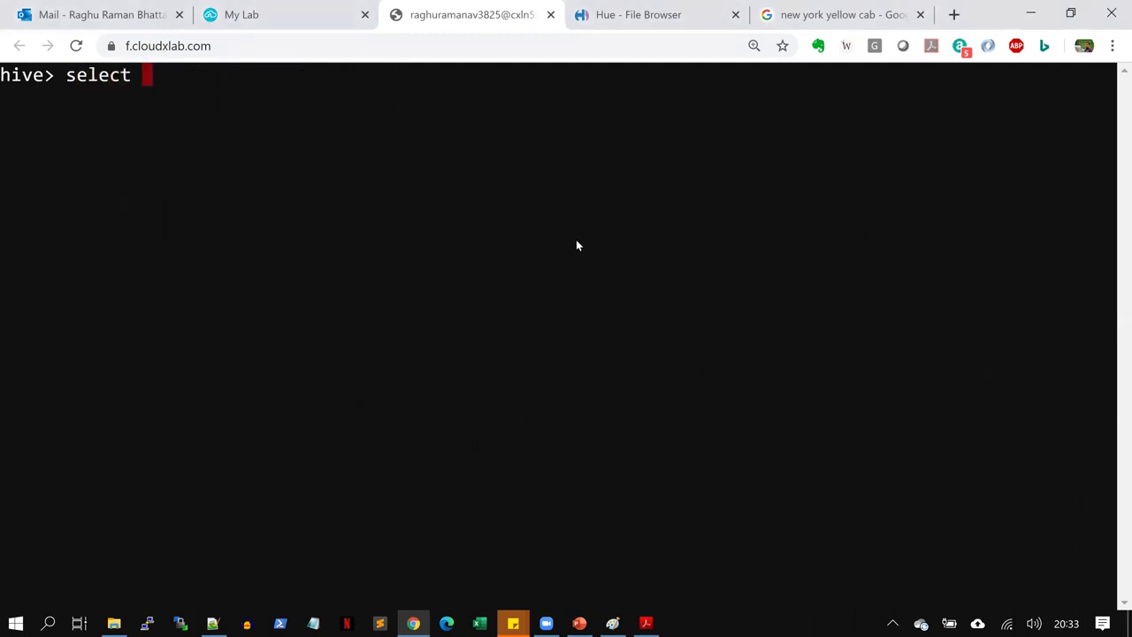
type("count(")
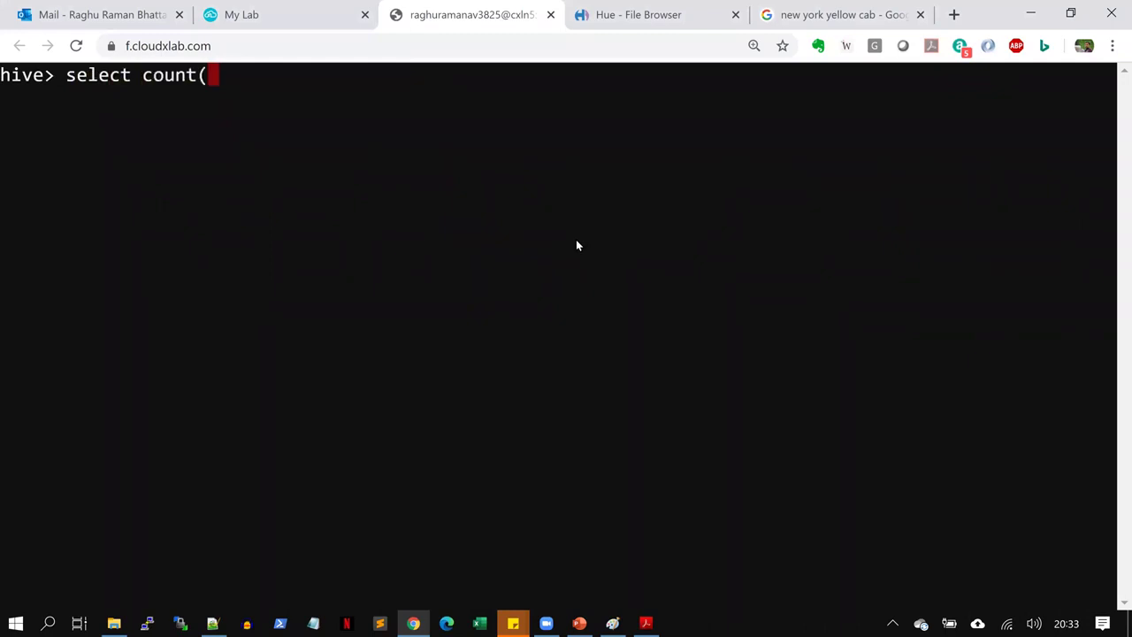
type("*) from ")
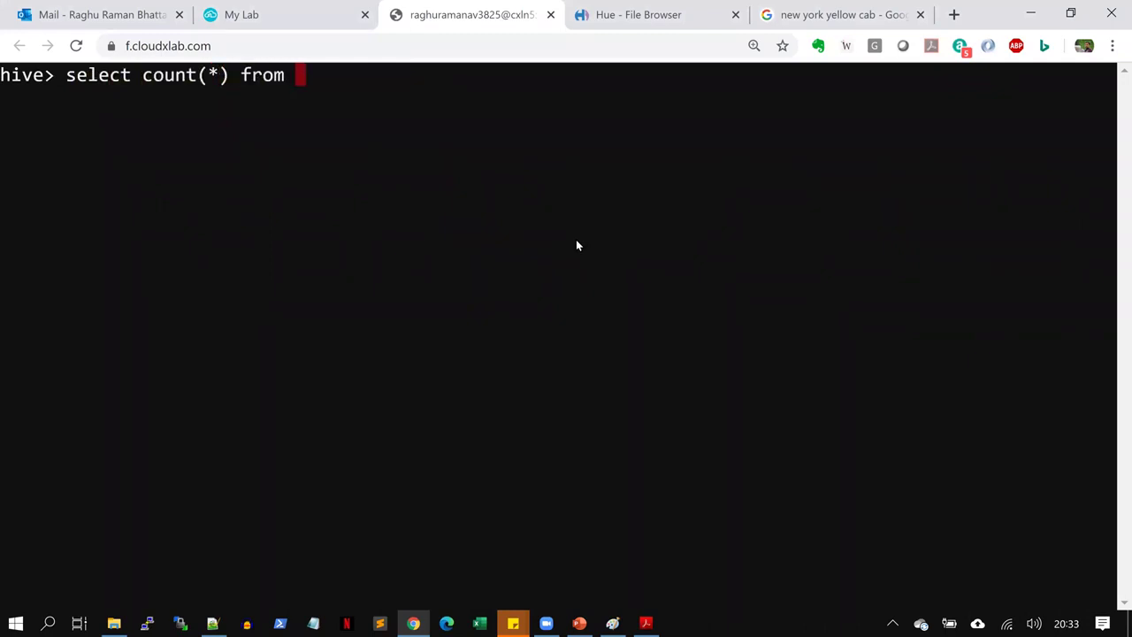
type("taxidata;")
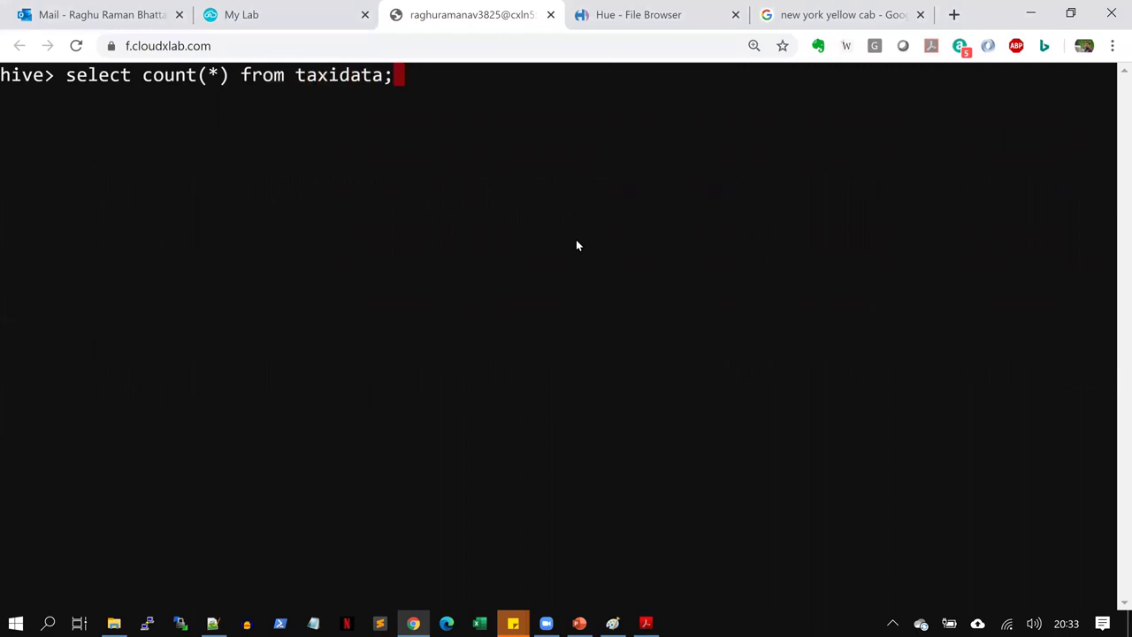
key("Return")
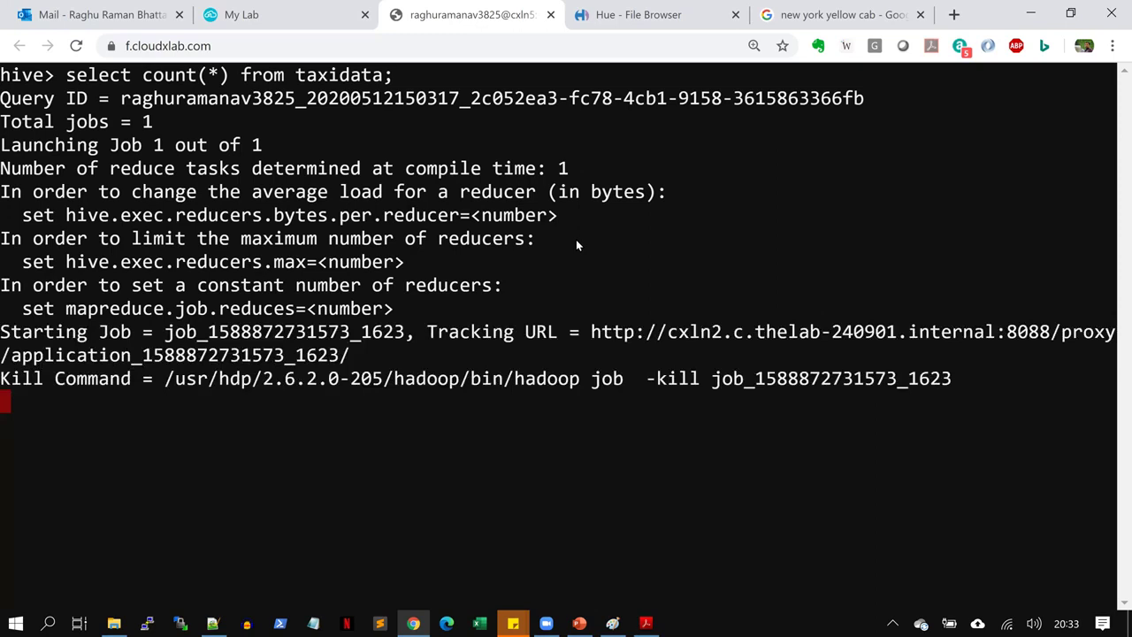
left_click_drag(66, 76, 400, 80)
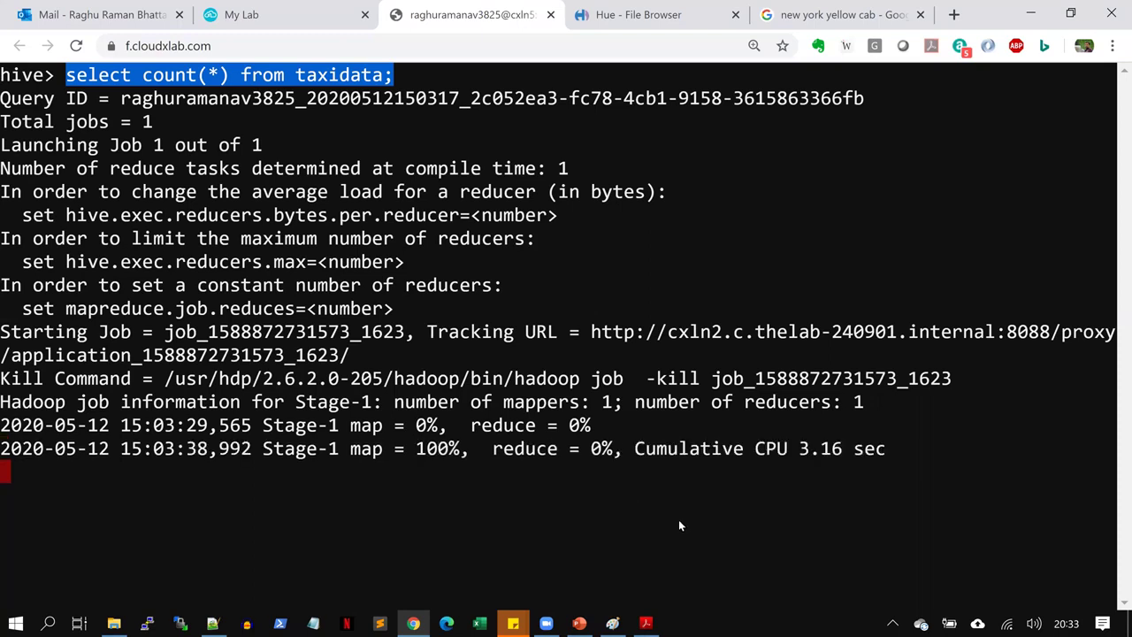
left_click(613, 148)
left_click_drag(395, 76, 64, 77)
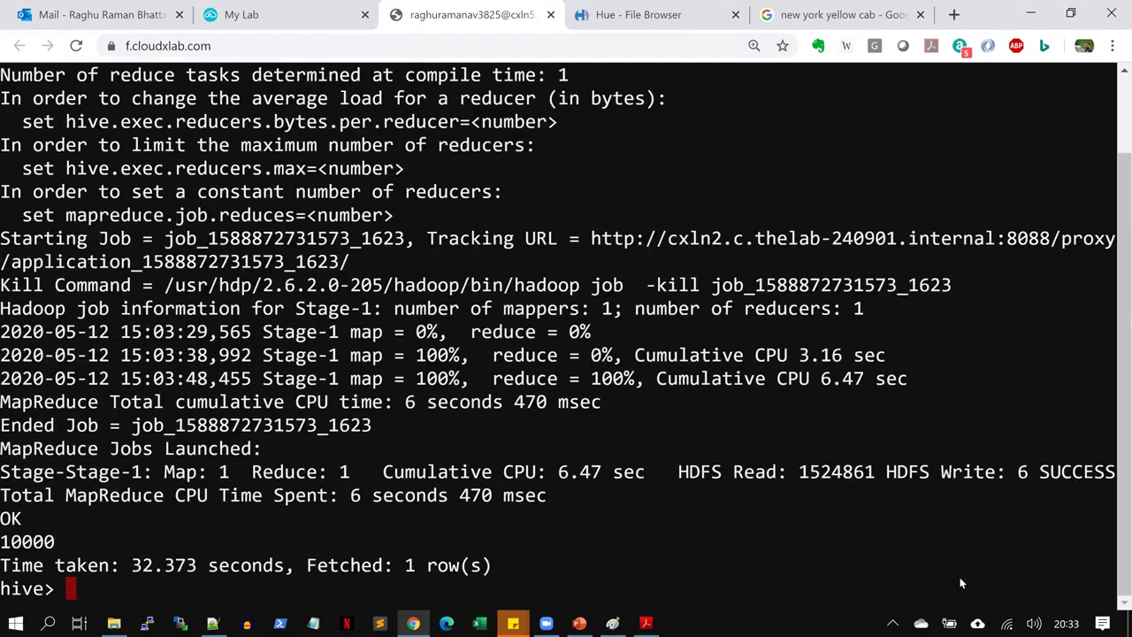
scroll(362, 341, "up", 2)
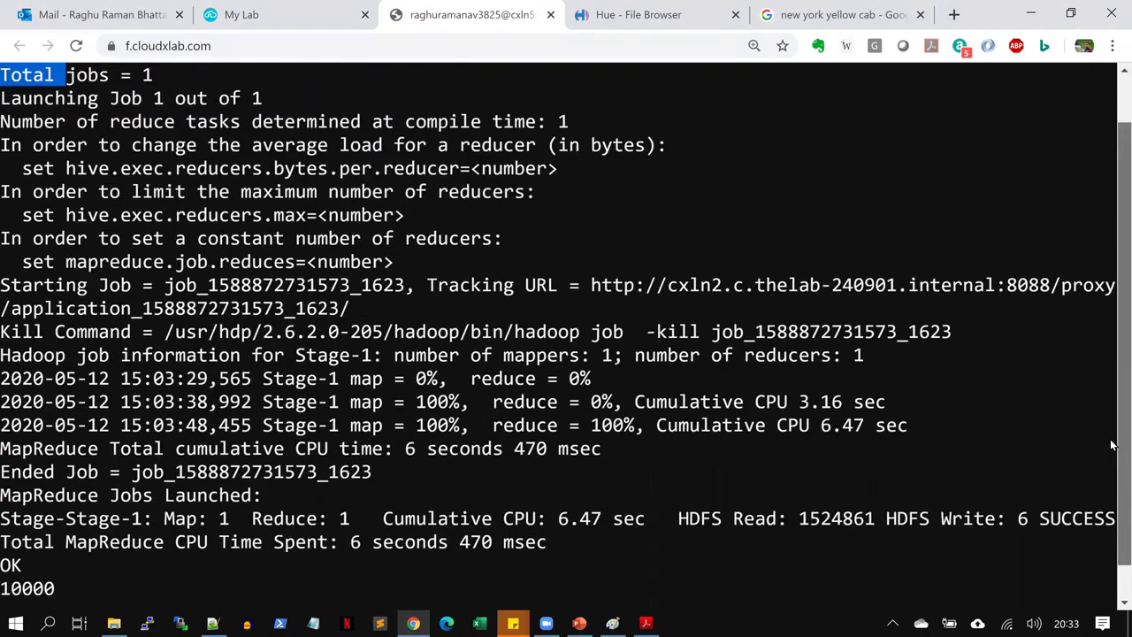
left_click(85, 101)
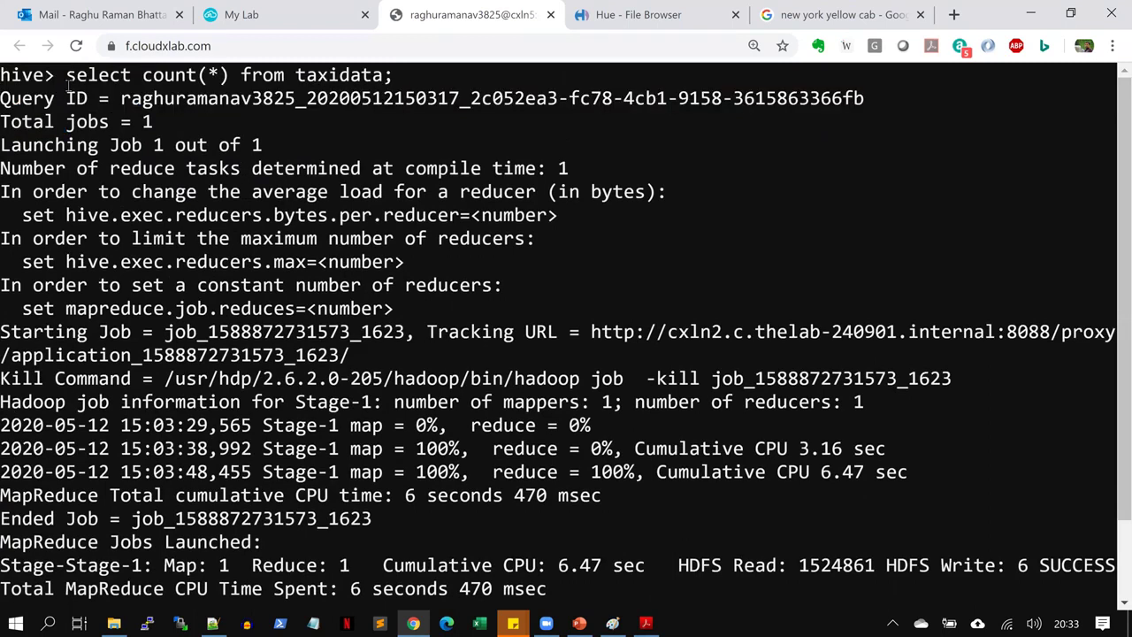
left_click_drag(67, 78, 396, 79)
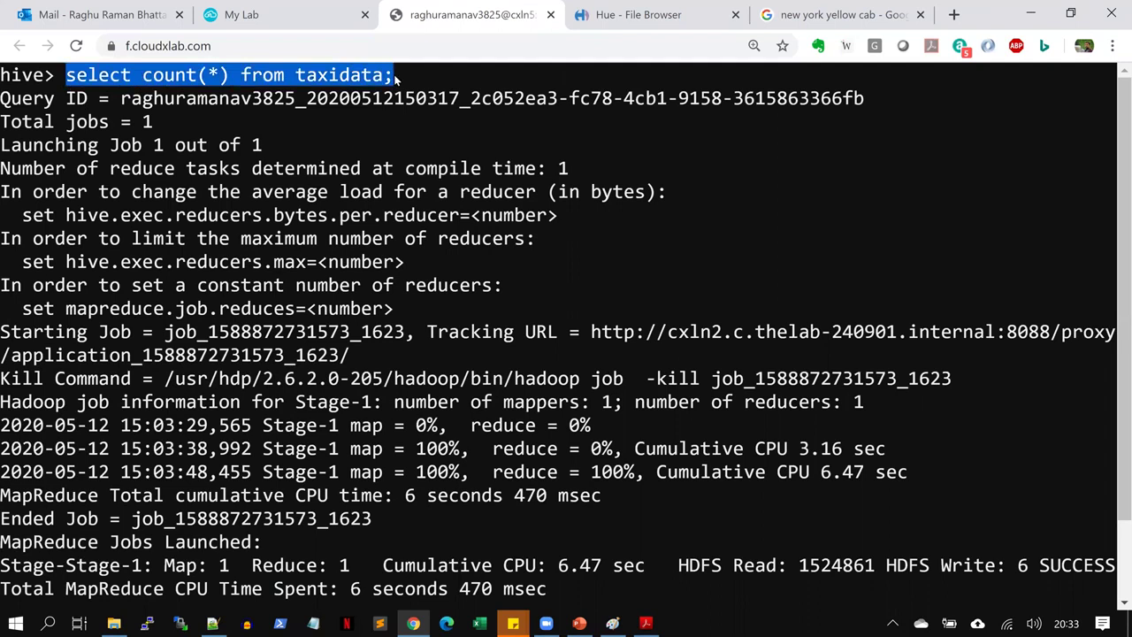
left_click_drag(7, 94, 154, 309)
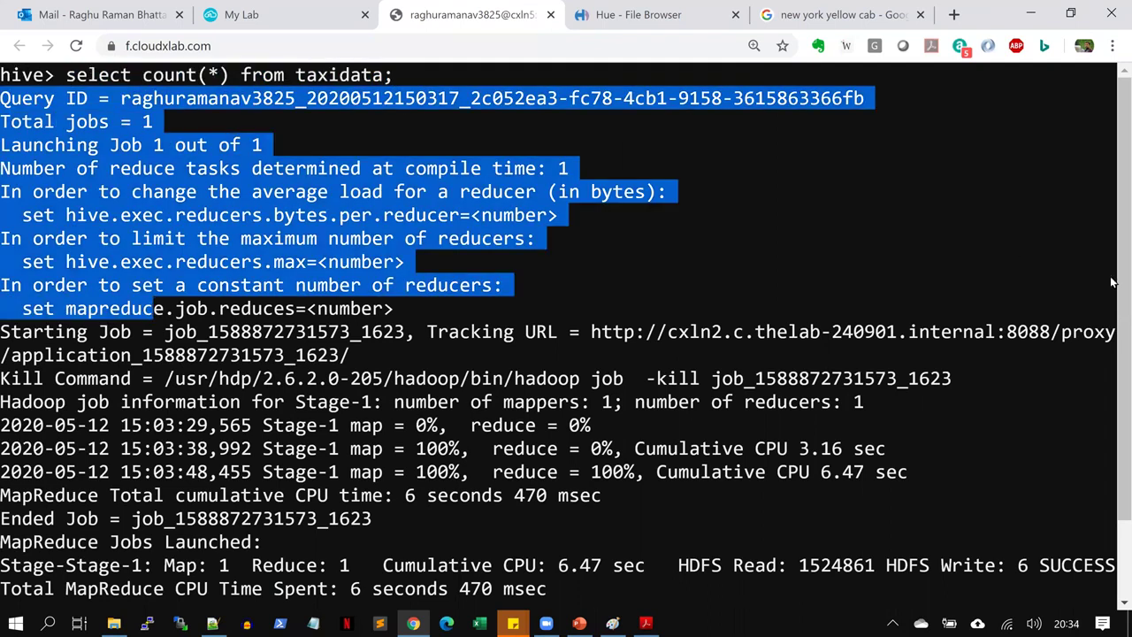
left_click_drag(7, 309, 900, 385)
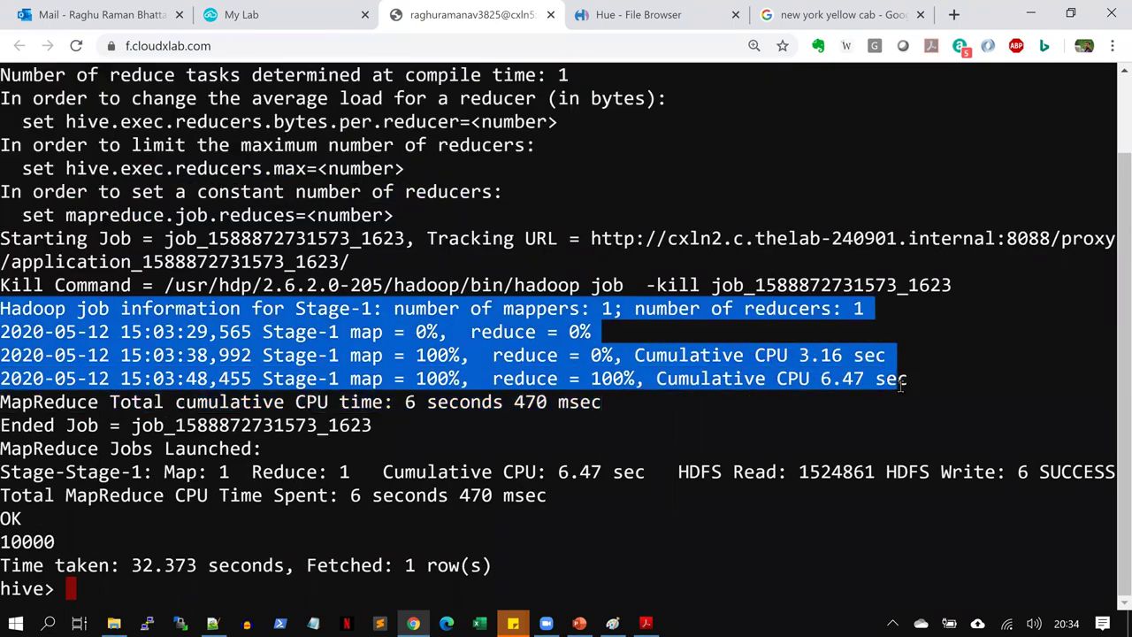
Get a fresh hive prompt, highlight the 10000 row count result, and clear the screen
key("Return")
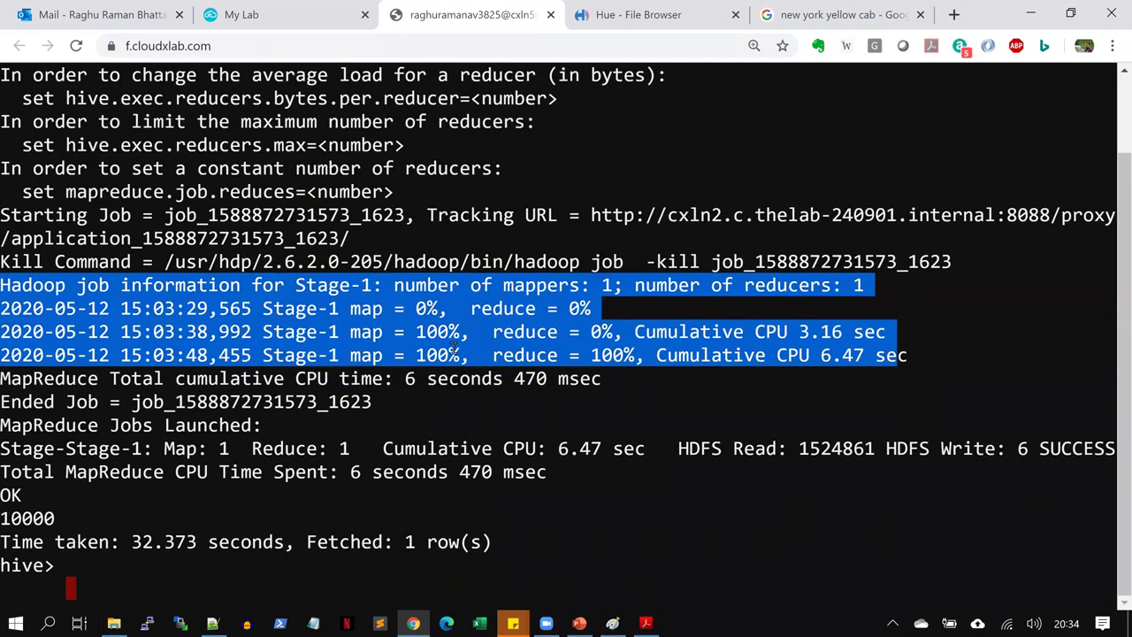
type(";")
key("Return")
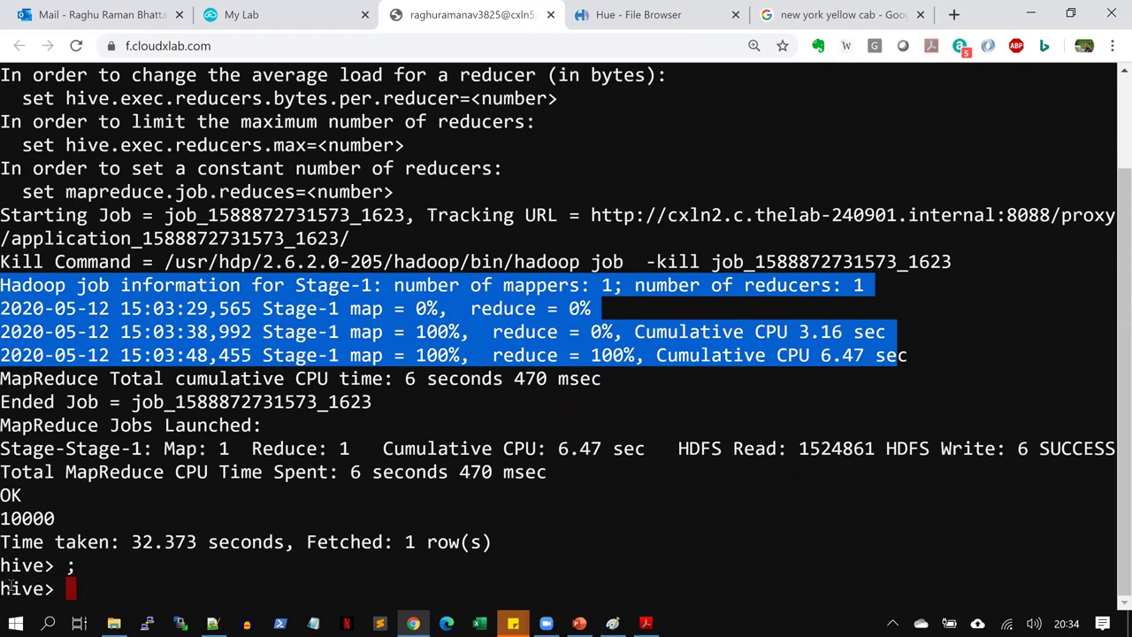
left_click(50, 518)
double_click(51, 518)
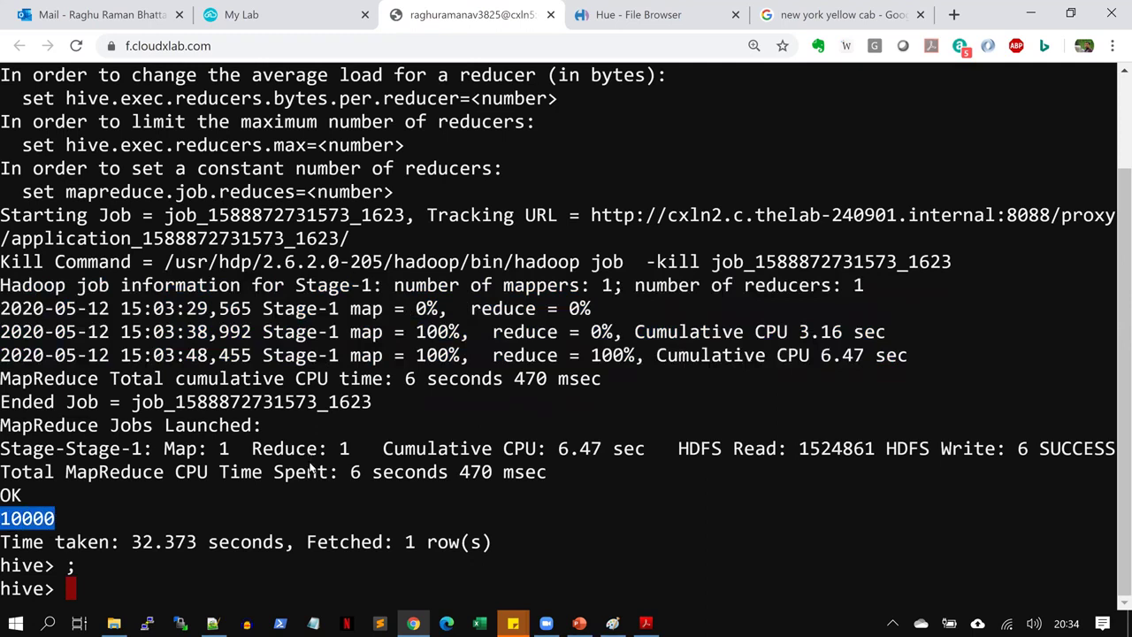
key("ctrl+l")
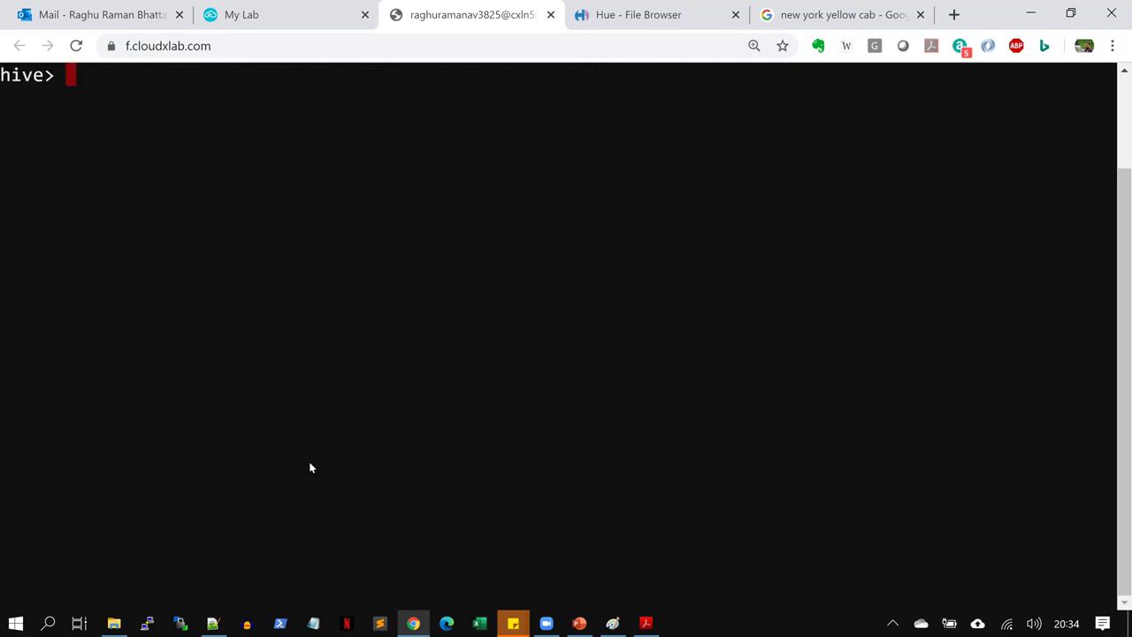
Switch to the solution PDF, scroll to page 2 and select question 2 about total revenue
left_click(646, 622)
left_click(1063, 602)
left_click(1063, 603)
scroll(1068, 612, "down", 3)
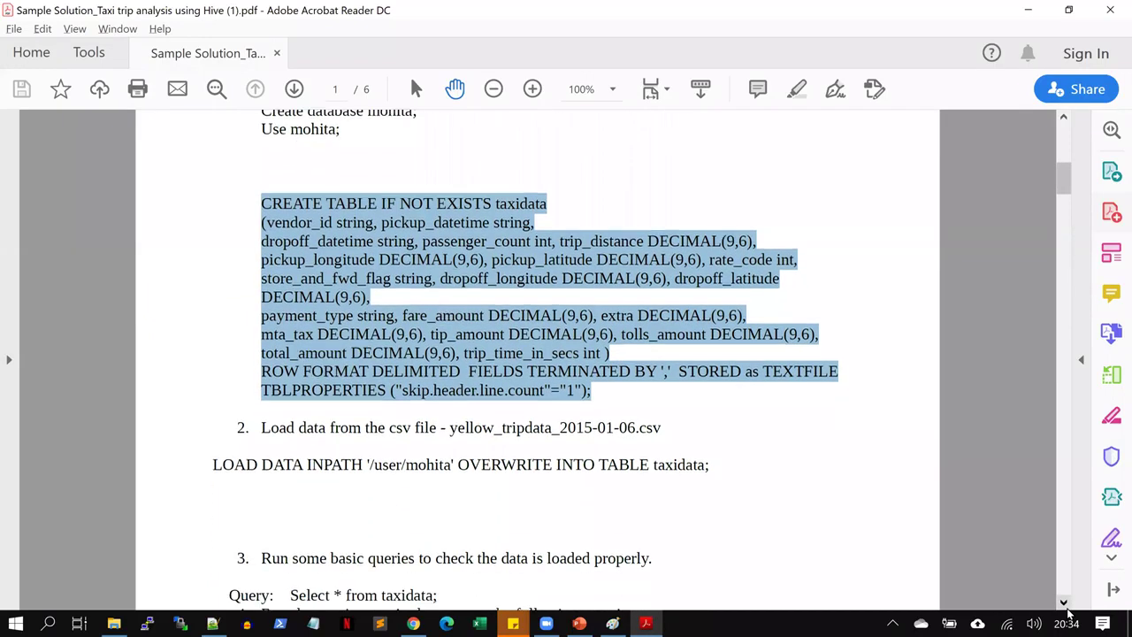
scroll(1069, 612, "down", 6)
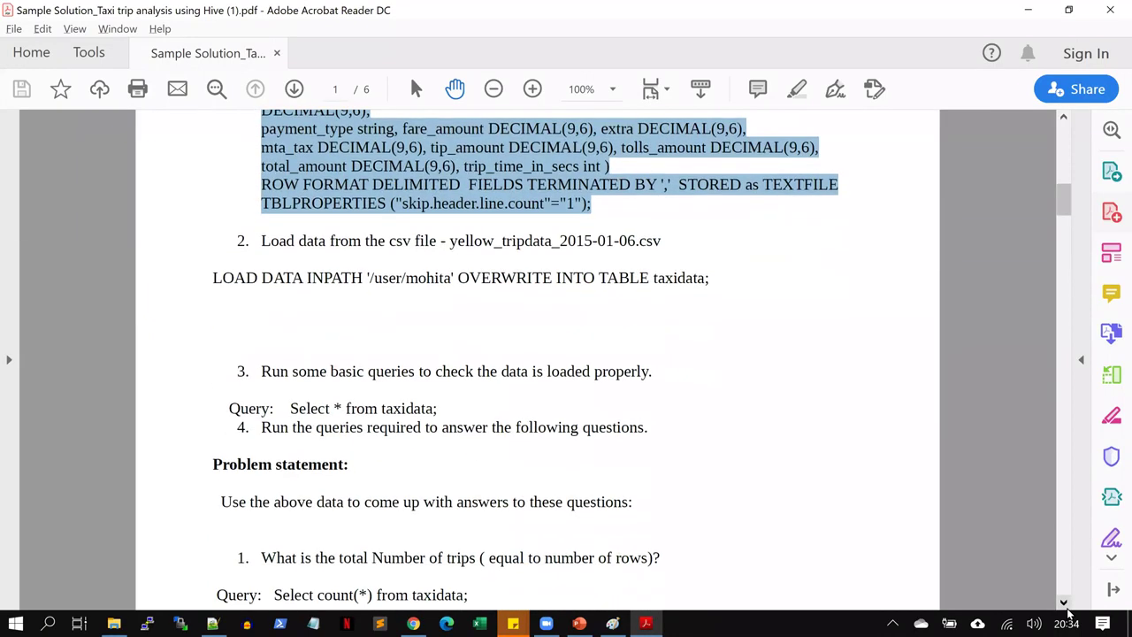
scroll(1069, 612, "down", 10)
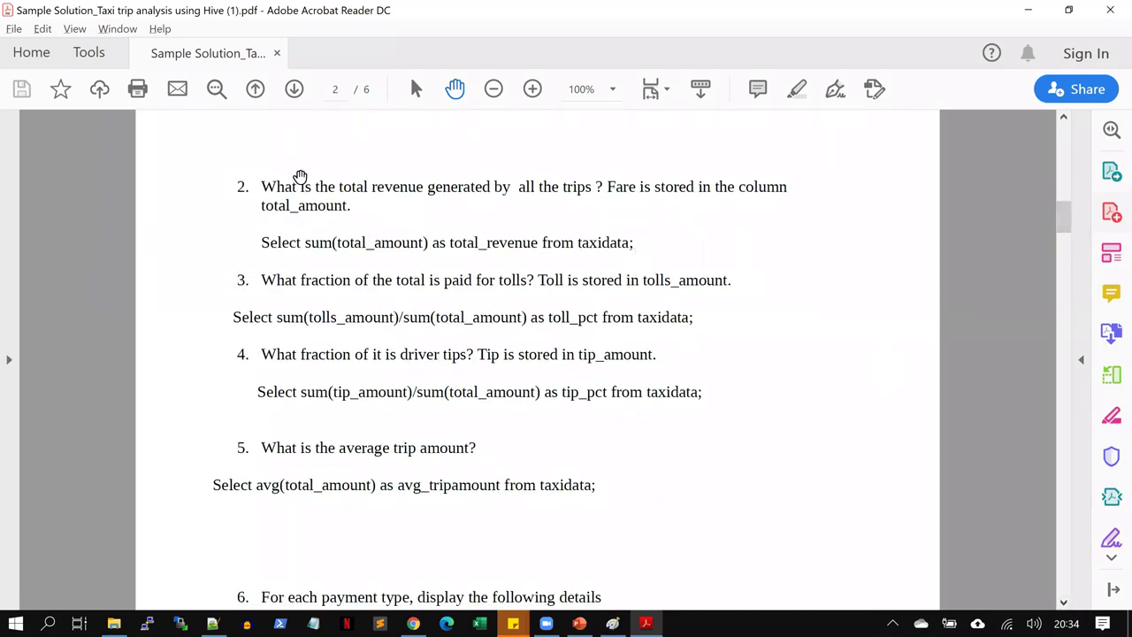
left_click_drag(263, 186, 589, 189)
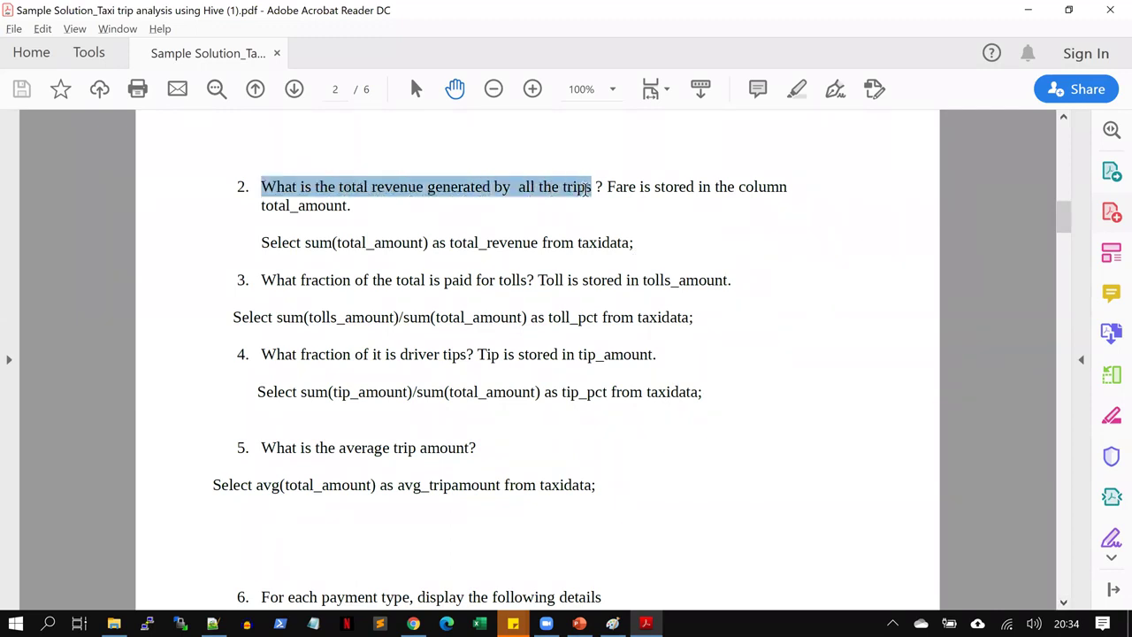
left_click_drag(587, 189, 260, 189)
Run Select sum(total_amount) as total_revenue from taxidata;, highlight the 160546.81 result, then clear the screen
left_click(260, 243)
left_click_drag(260, 242, 635, 241)
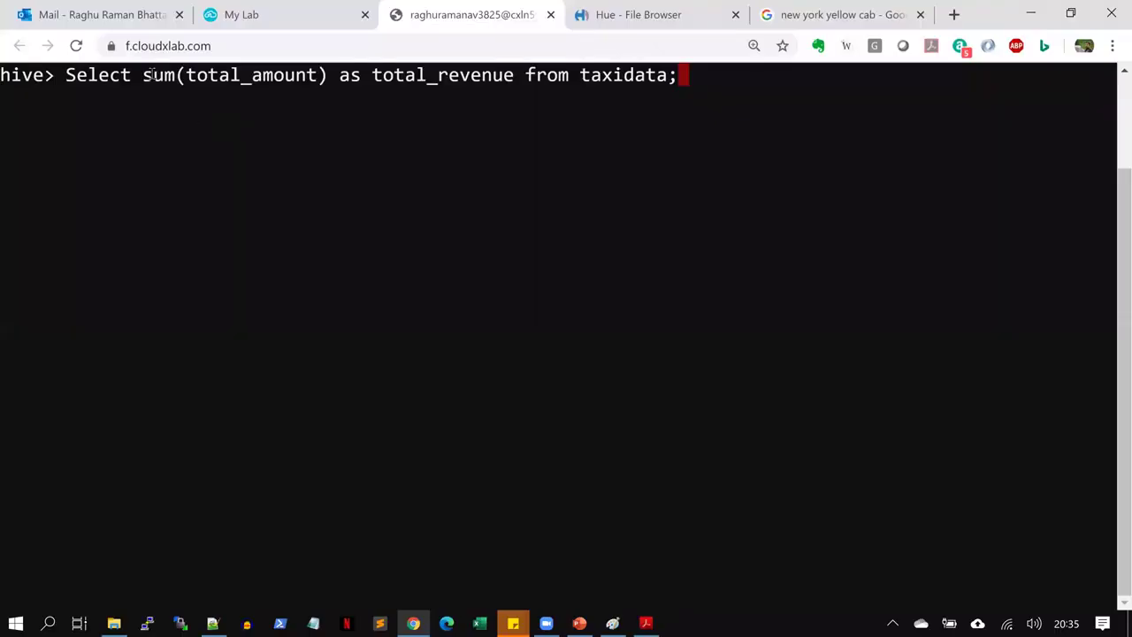
left_click_drag(140, 75, 331, 80)
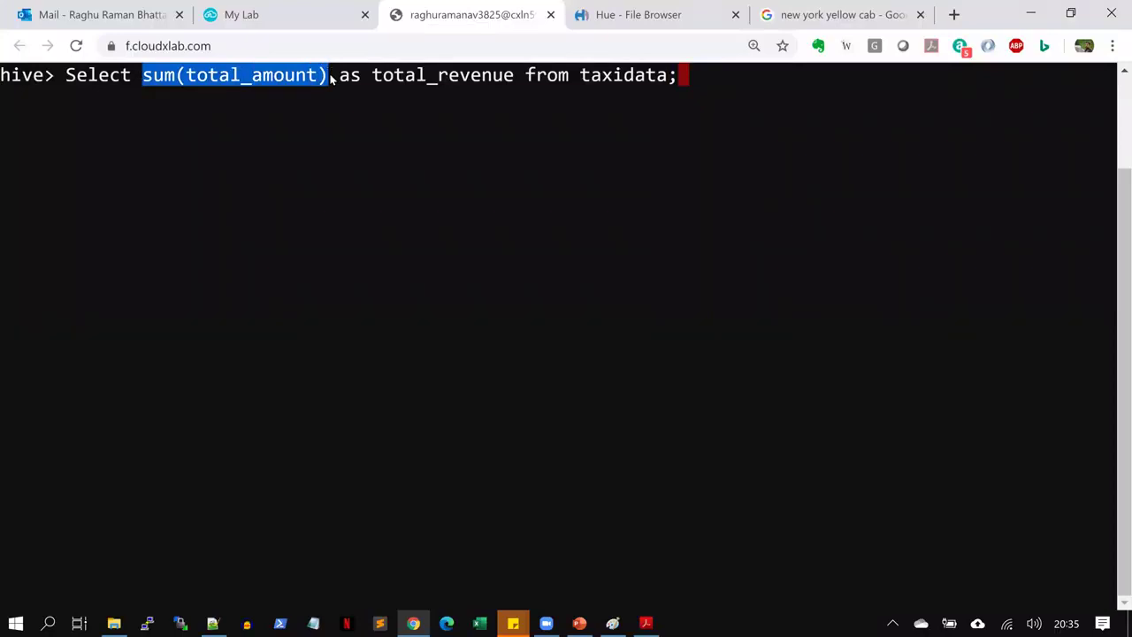
left_click(364, 209)
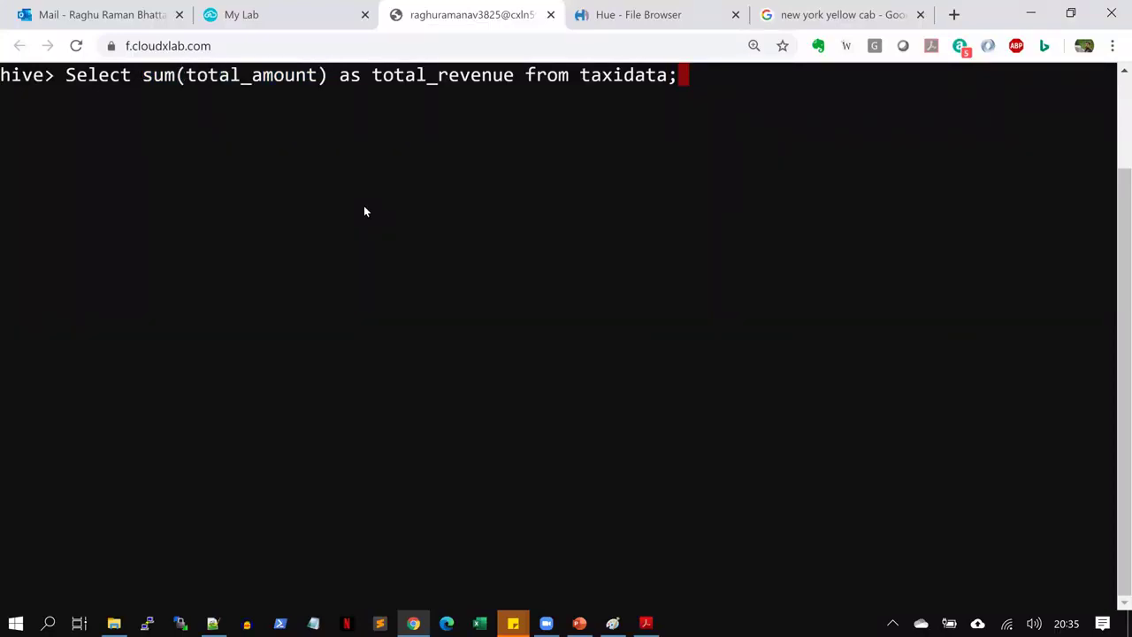
key("Return")
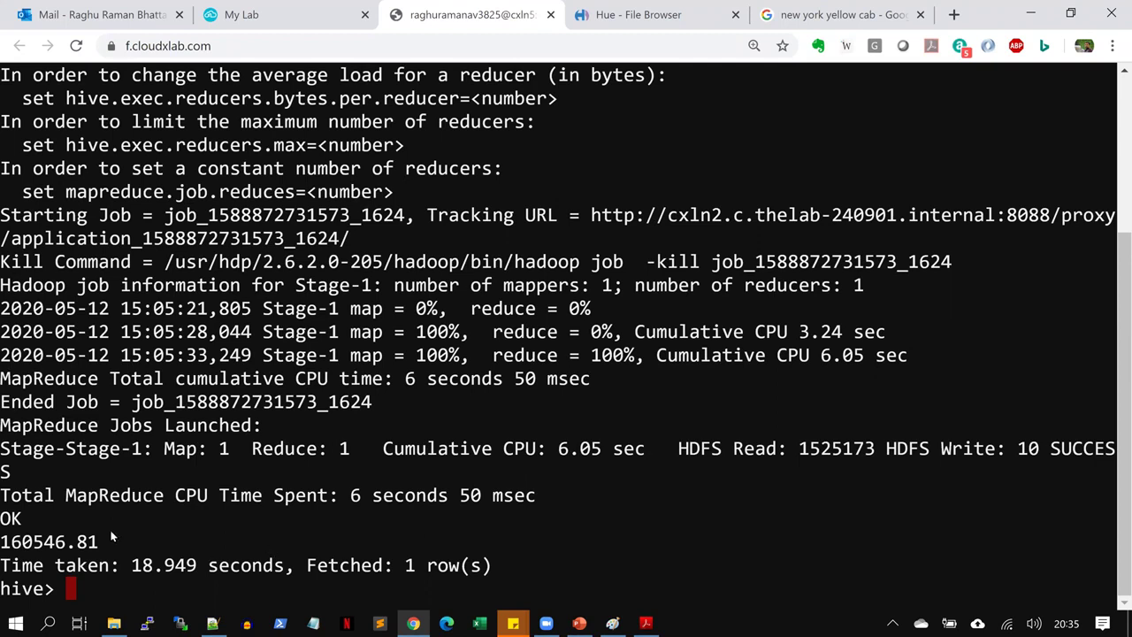
left_click_drag(107, 538, 2, 541)
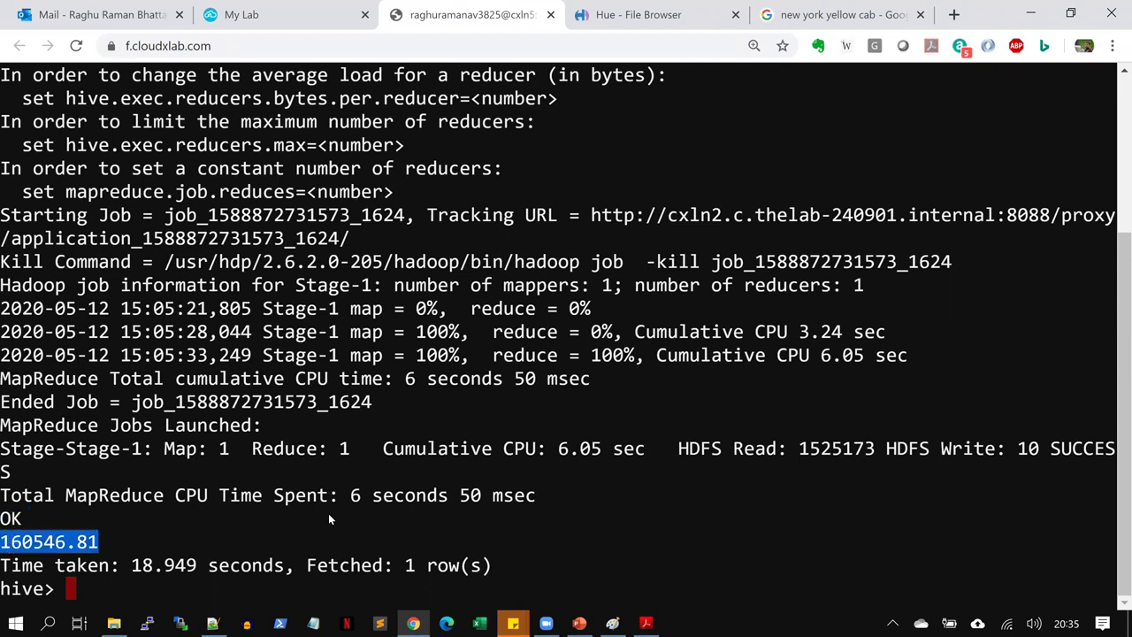
key("ctrl+l")
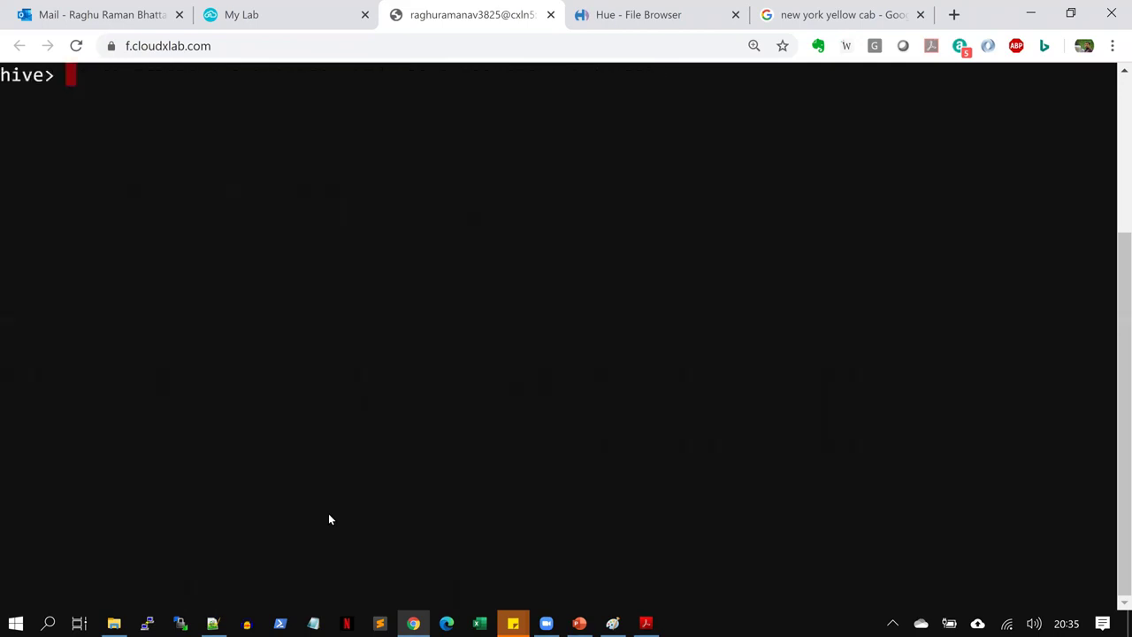
Select question 3 and its sum(tolls_amount)/sum(total_amount) query in the PDF, then return to the terminal
key("alt+Tab")
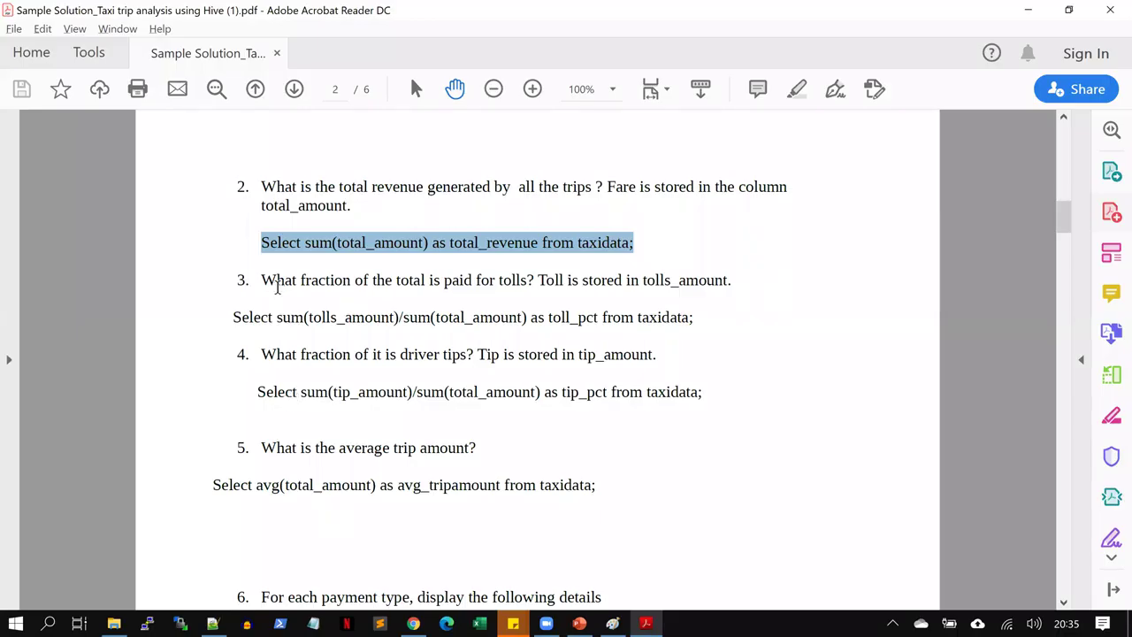
left_click_drag(261, 279, 719, 272)
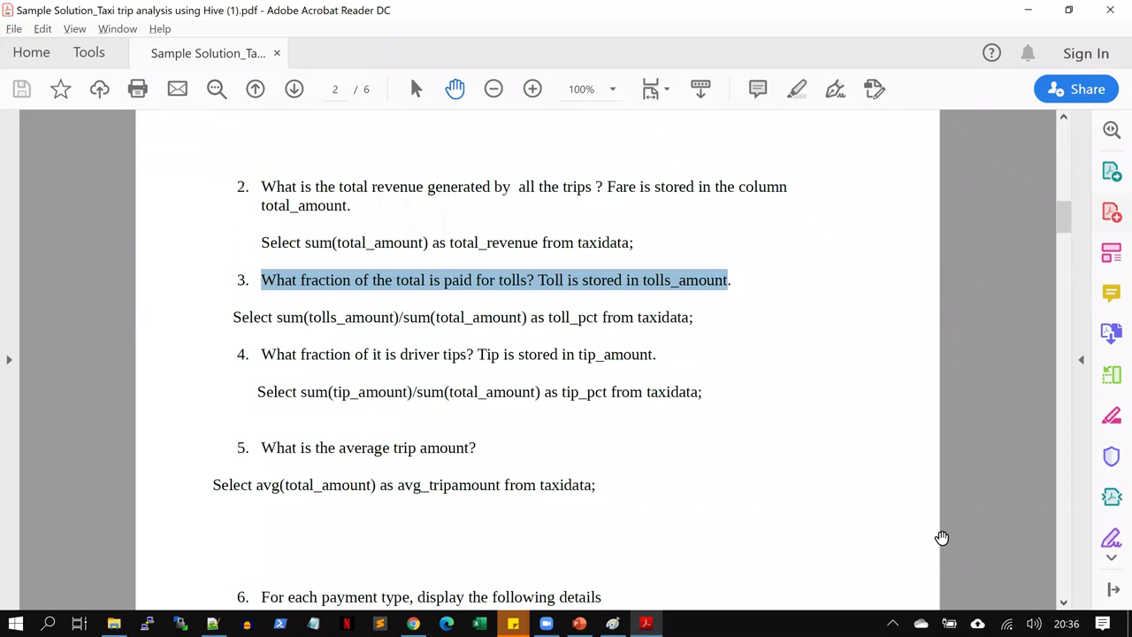
left_click_drag(229, 317, 696, 318)
key("ctrl+c")
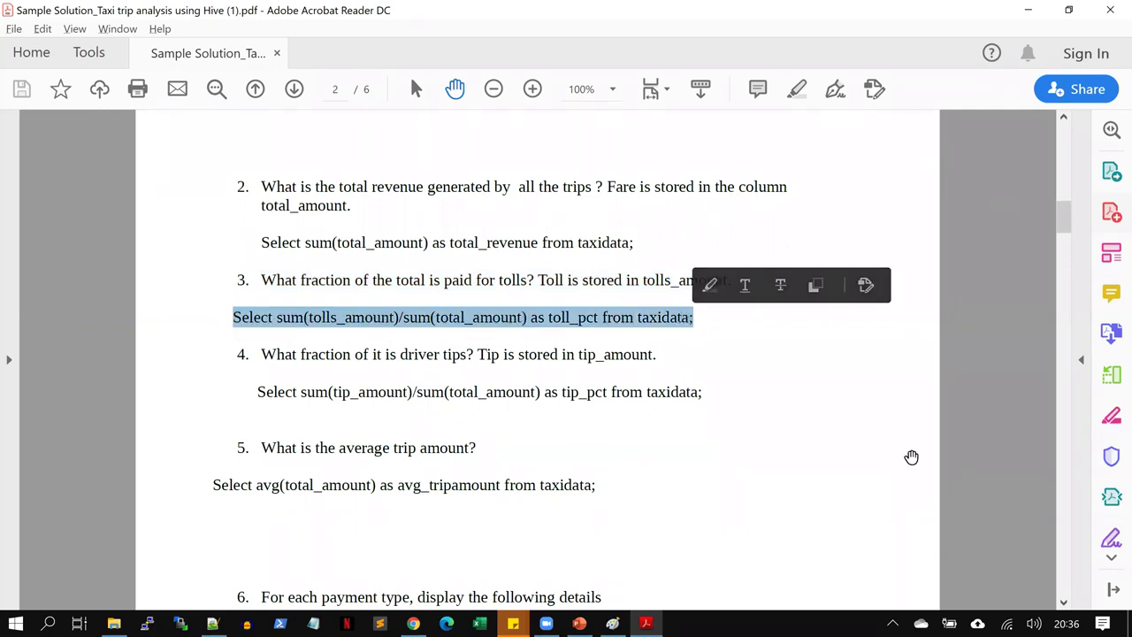
key("alt+Tab")
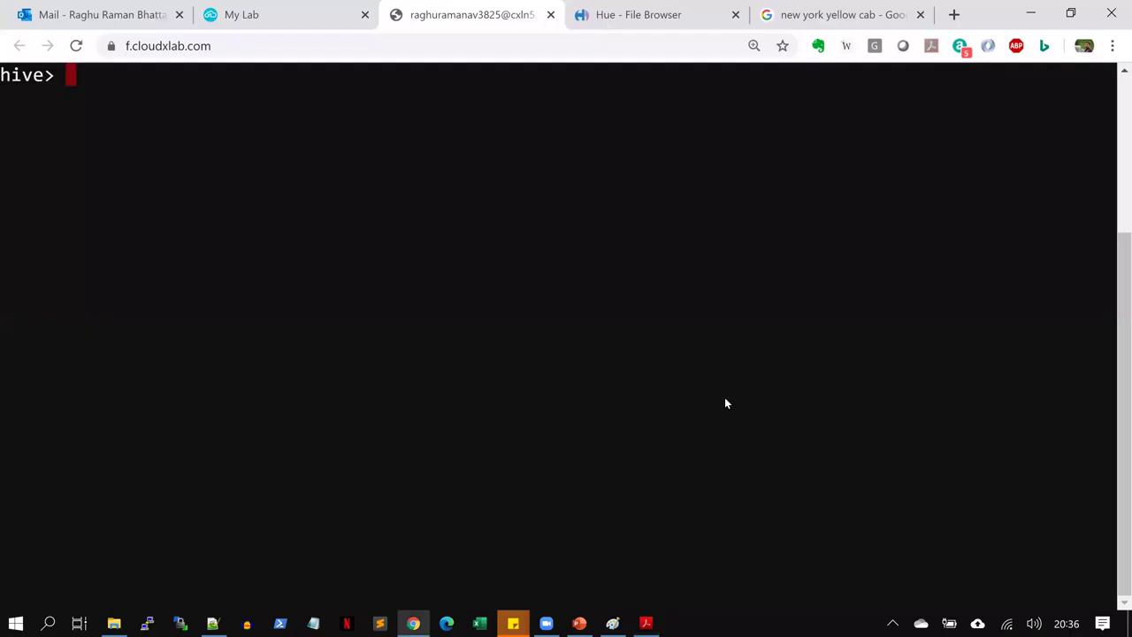
Paste and run the tolls-fraction query, highlight the 0.0155530340341237549 result, then clear the screen
key("ctrl+v")
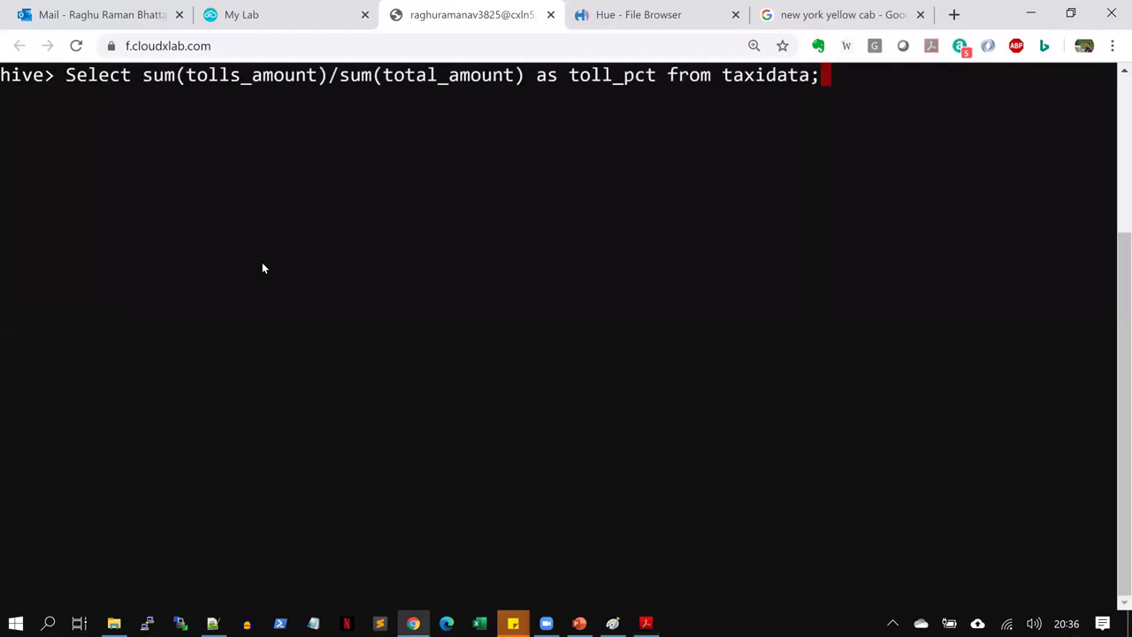
left_click_drag(142, 77, 531, 81)
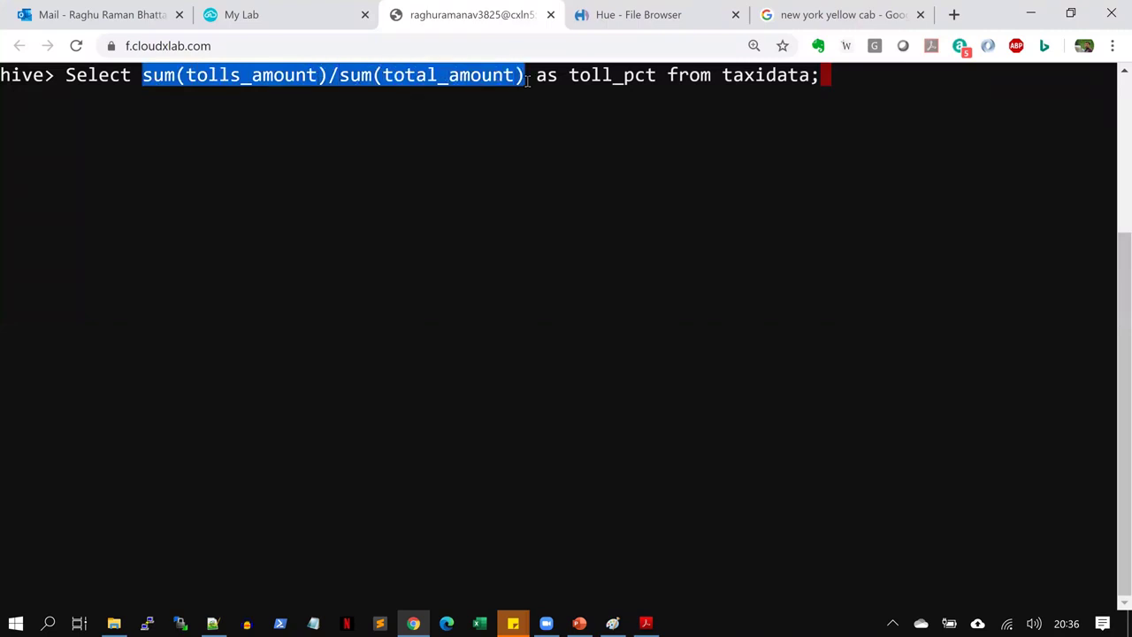
left_click(610, 188)
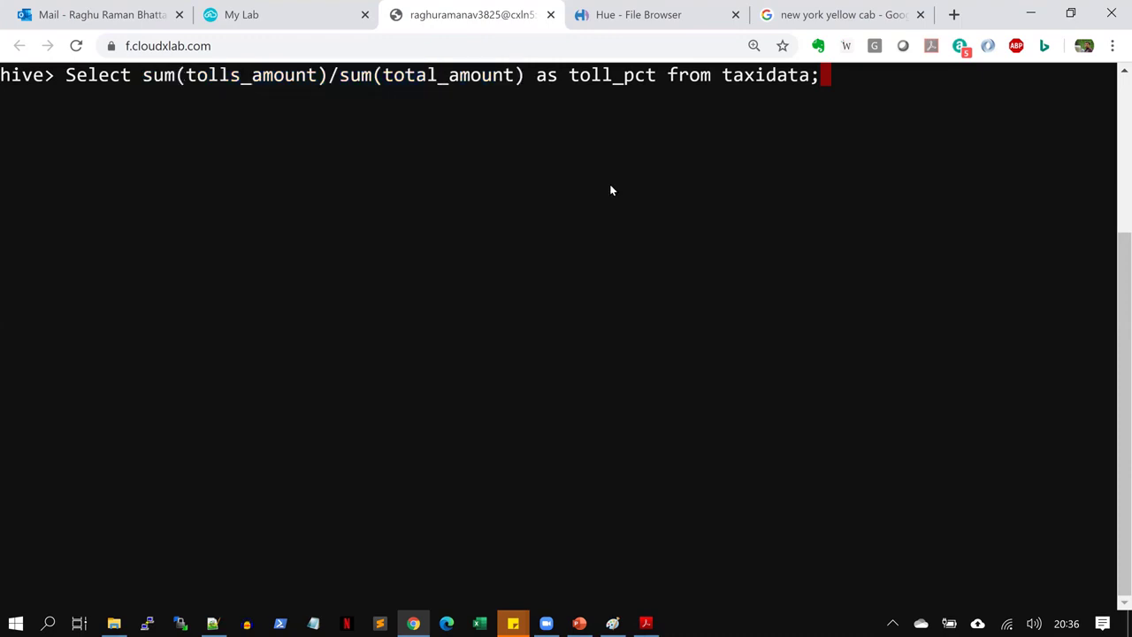
key("Return")
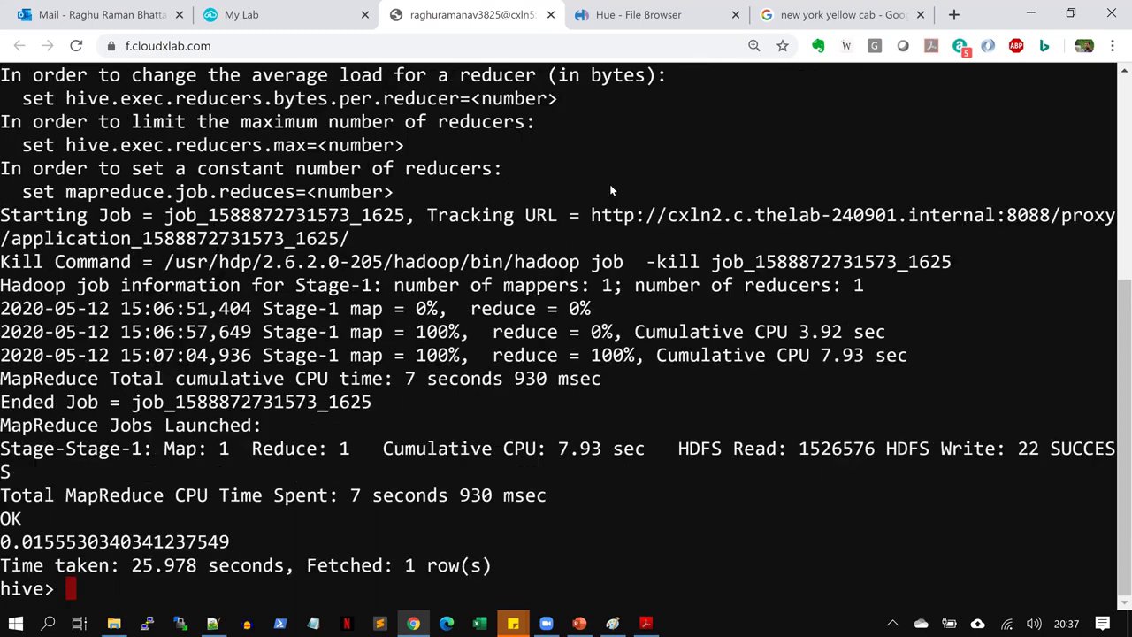
left_click_drag(1, 542, 225, 549)
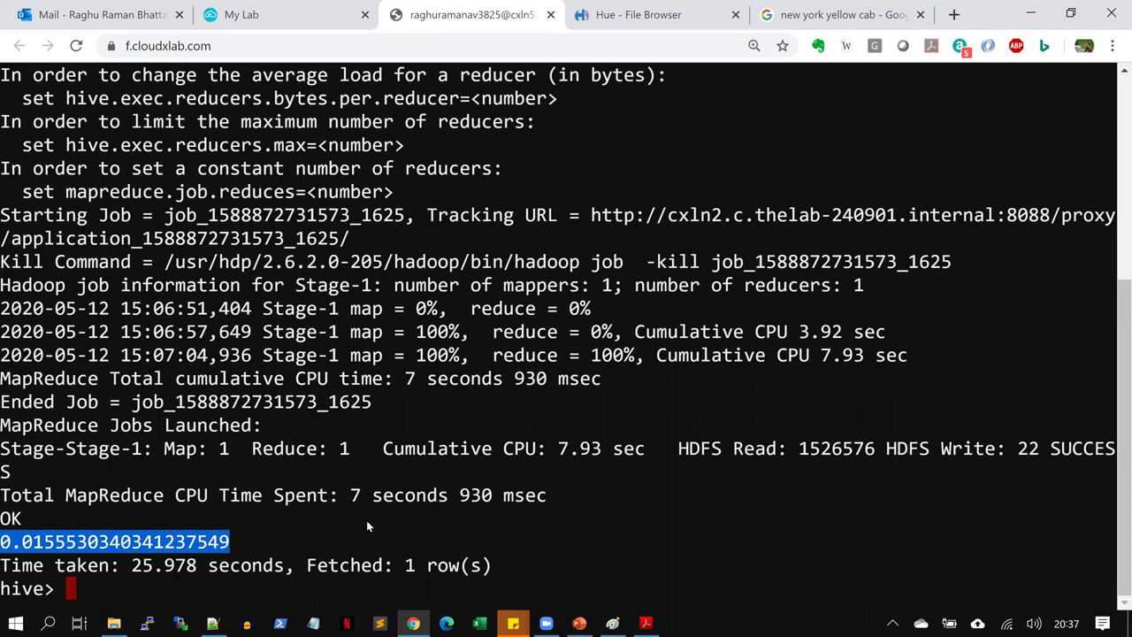
key("ctrl+l")
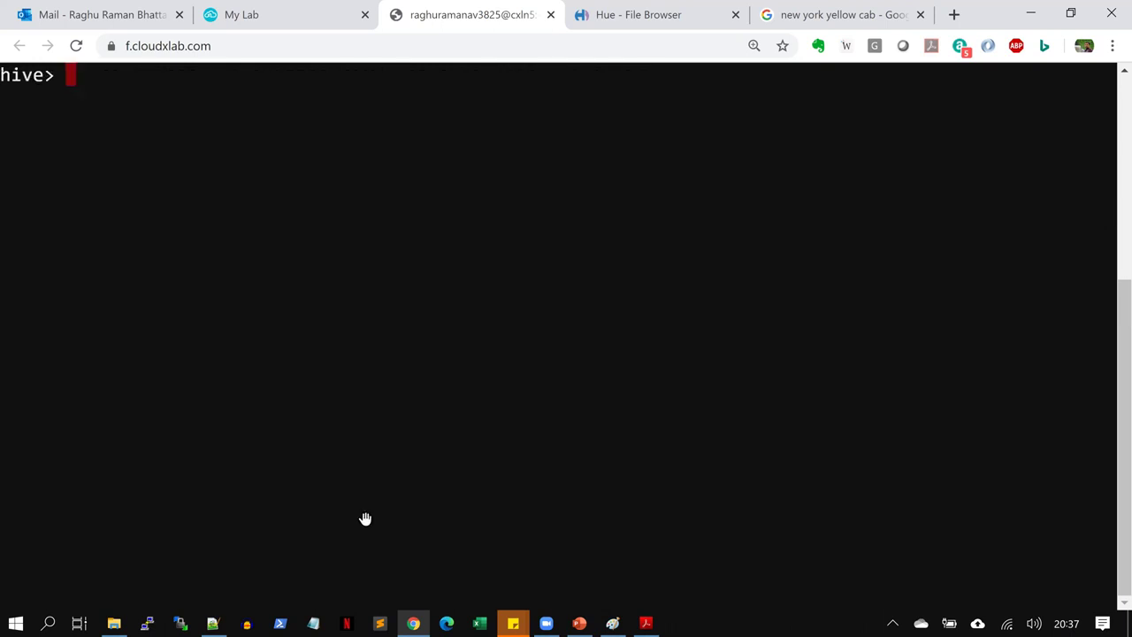
Copy question 4's sum(tip_amount)/sum(total_amount) query from the PDF and return to the terminal
key("alt+Tab")
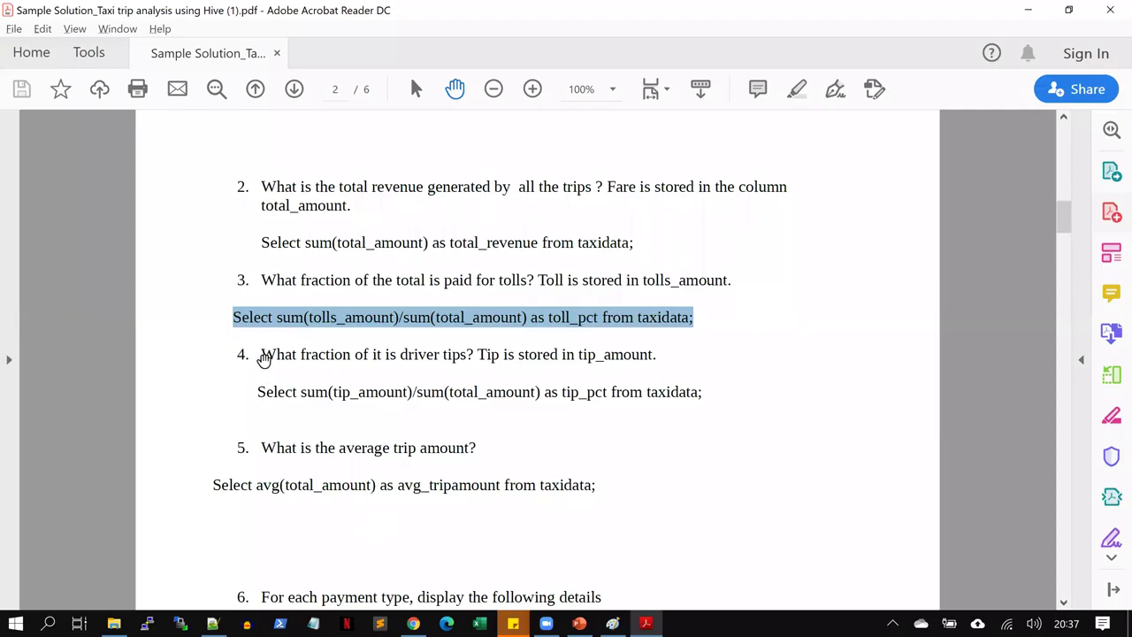
left_click_drag(262, 354, 659, 358)
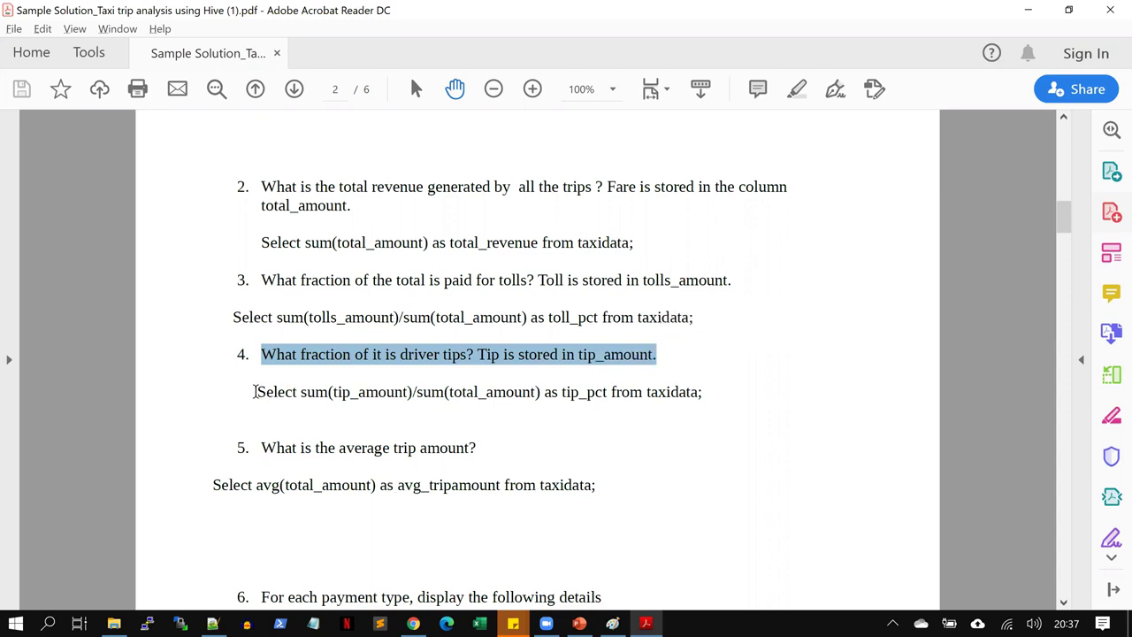
left_click_drag(255, 392, 711, 391)
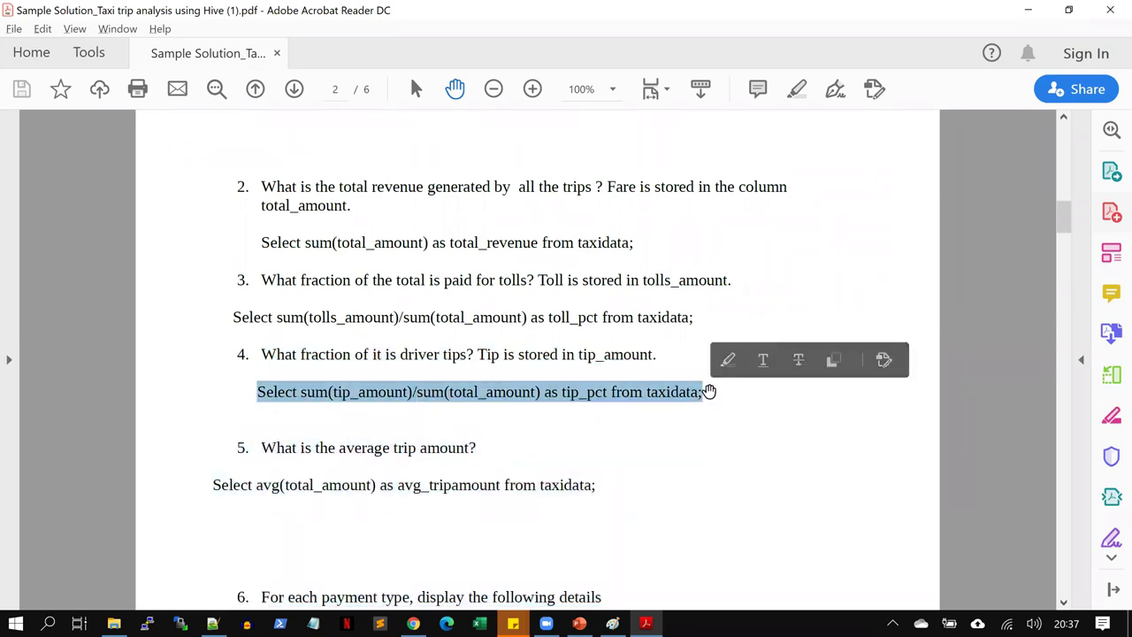
key("ctrl+c")
key("alt+Tab")
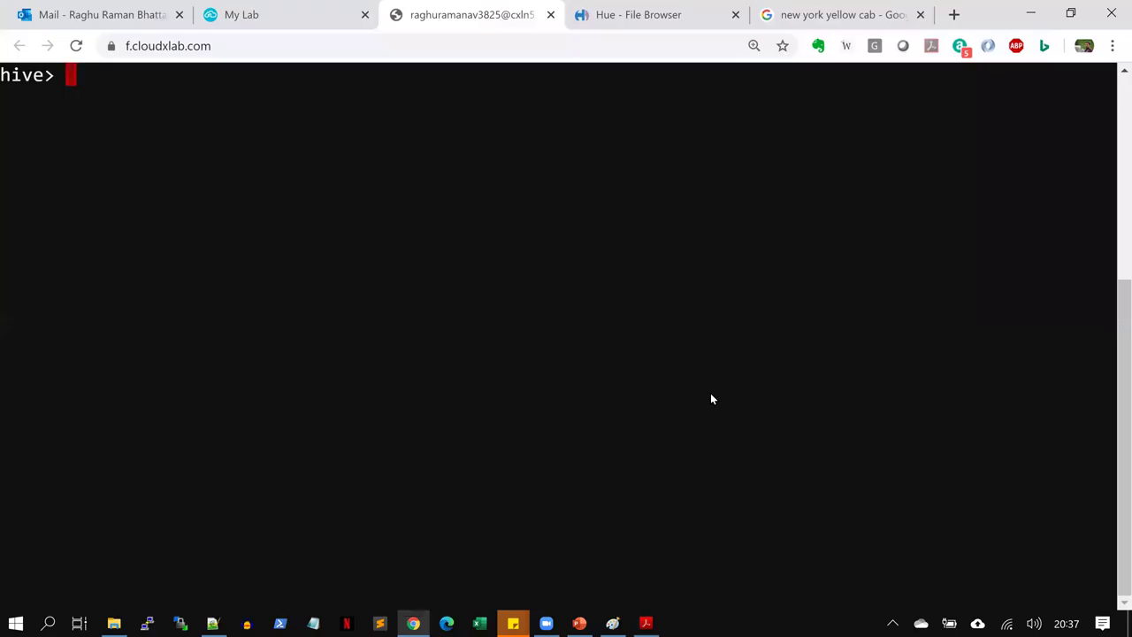
Paste and run the tip_pct query, highlighting the 0.1078520339332808917 result
key("ctrl+v")
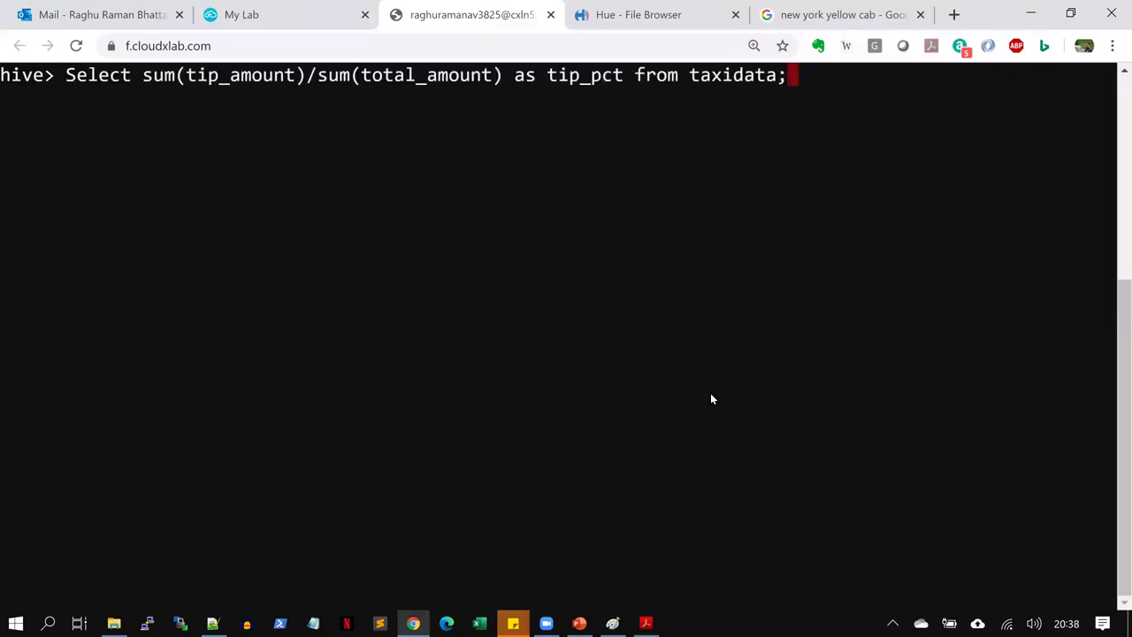
key("Return")
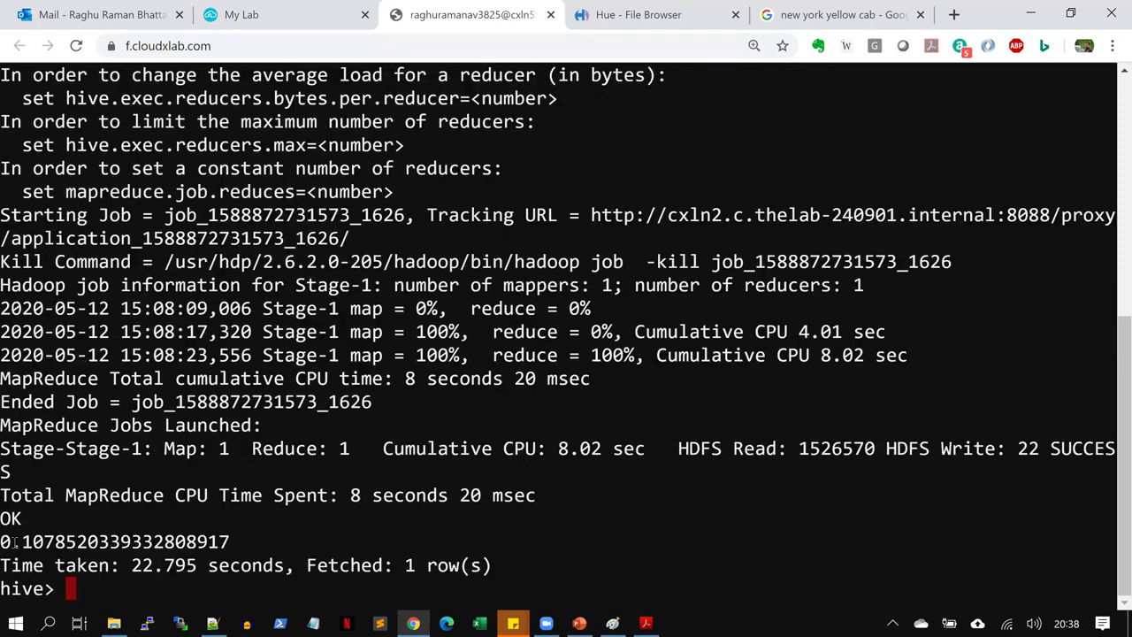
left_click_drag(14, 542, 44, 542)
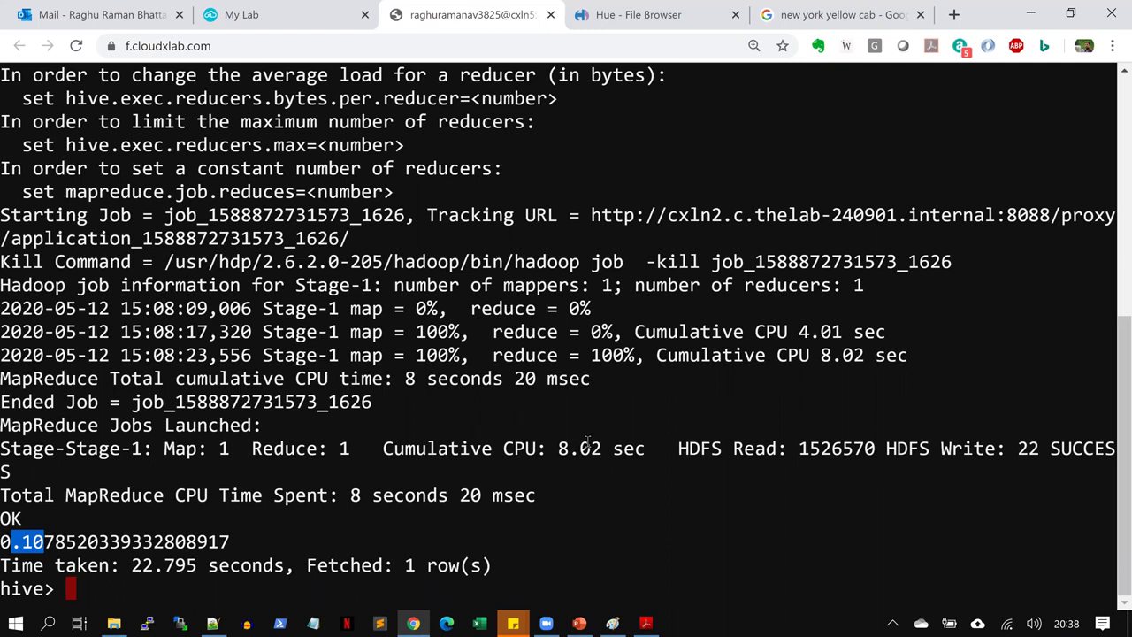
Run the avg(total_amount) query copied from the PDF, getting 16.054681, then clear the screen
key("ctrl+l")
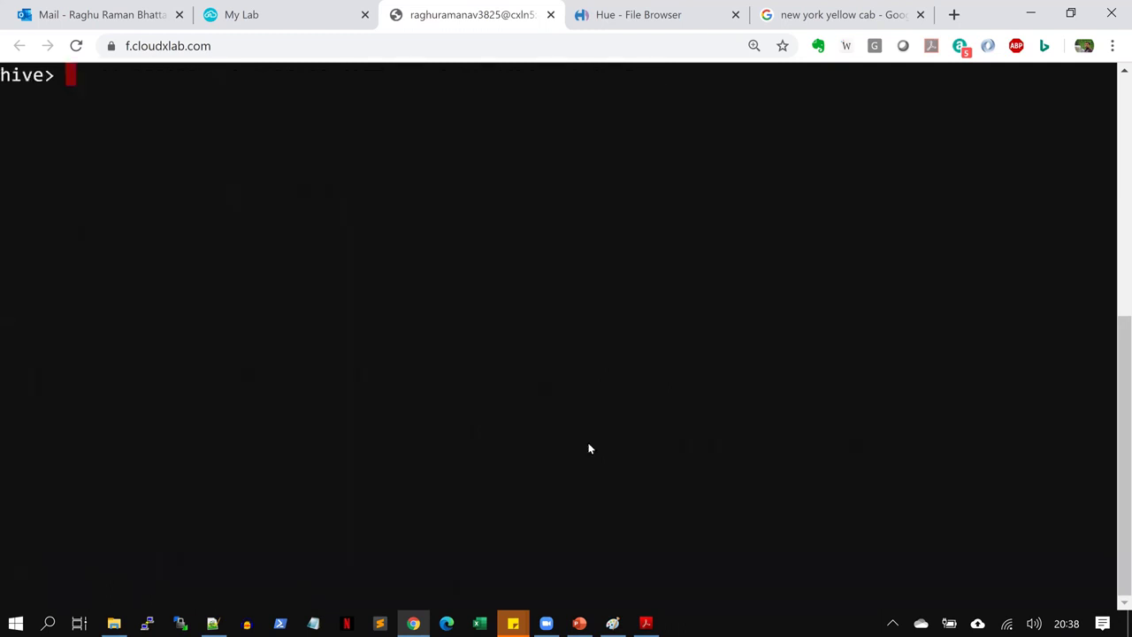
key("alt+Tab")
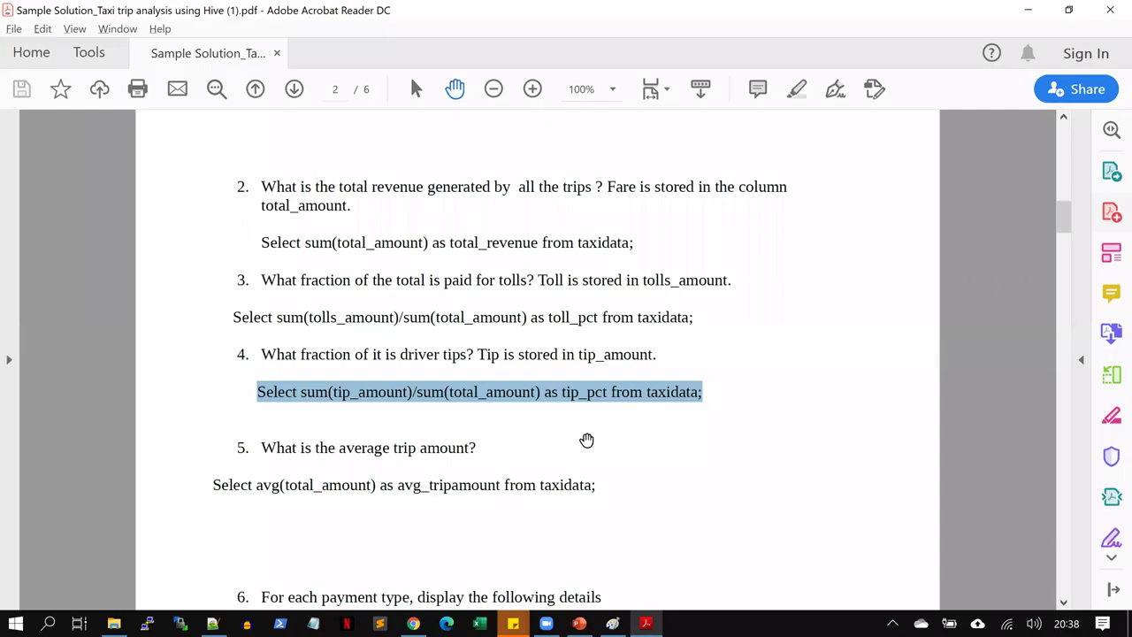
left_click_drag(212, 485, 599, 485)
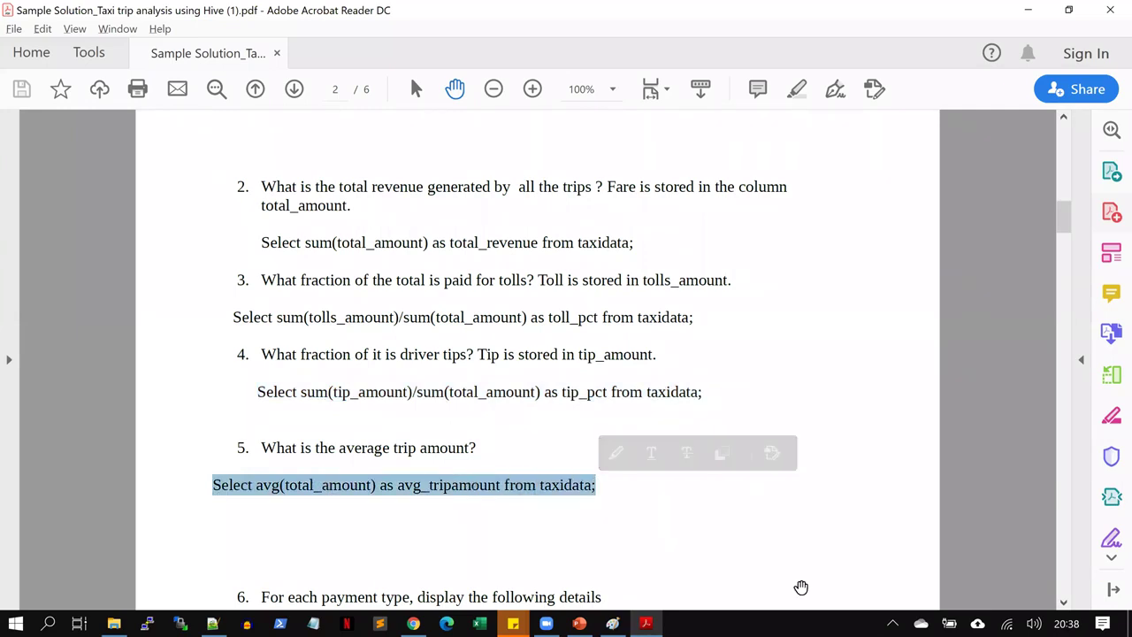
key("alt+Tab")
key("ctrl+v")
key("Return")
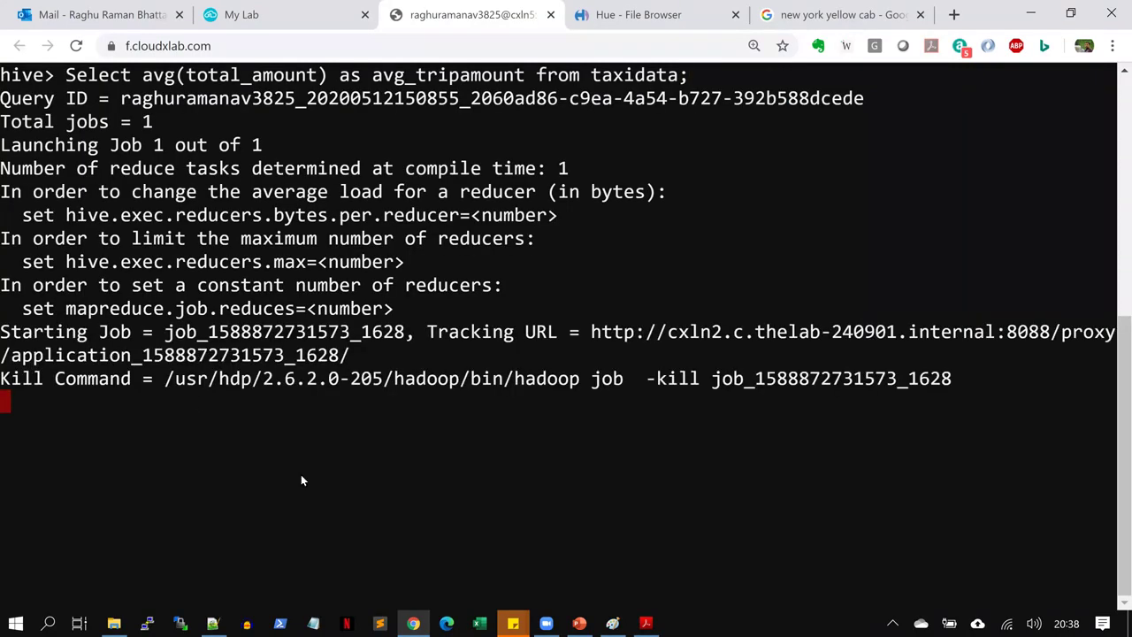
mouse_move(144, 75)
left_mouse_down()
mouse_move(329, 75)
mouse_move(144, 75)
left_mouse_up()
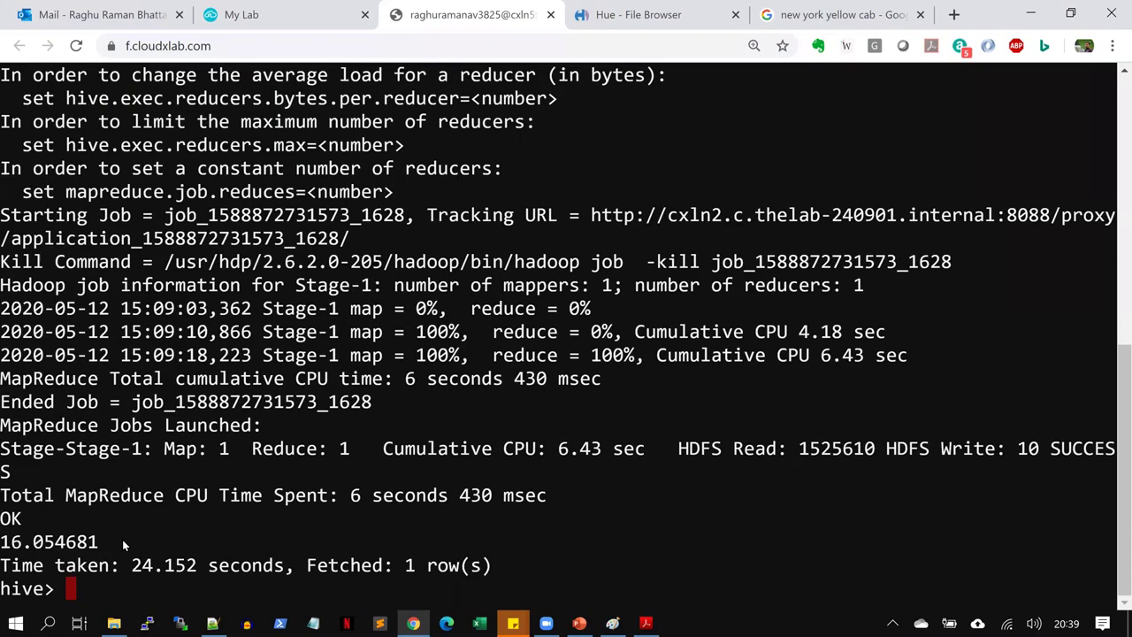
left_click_drag(113, 538, 7, 541)
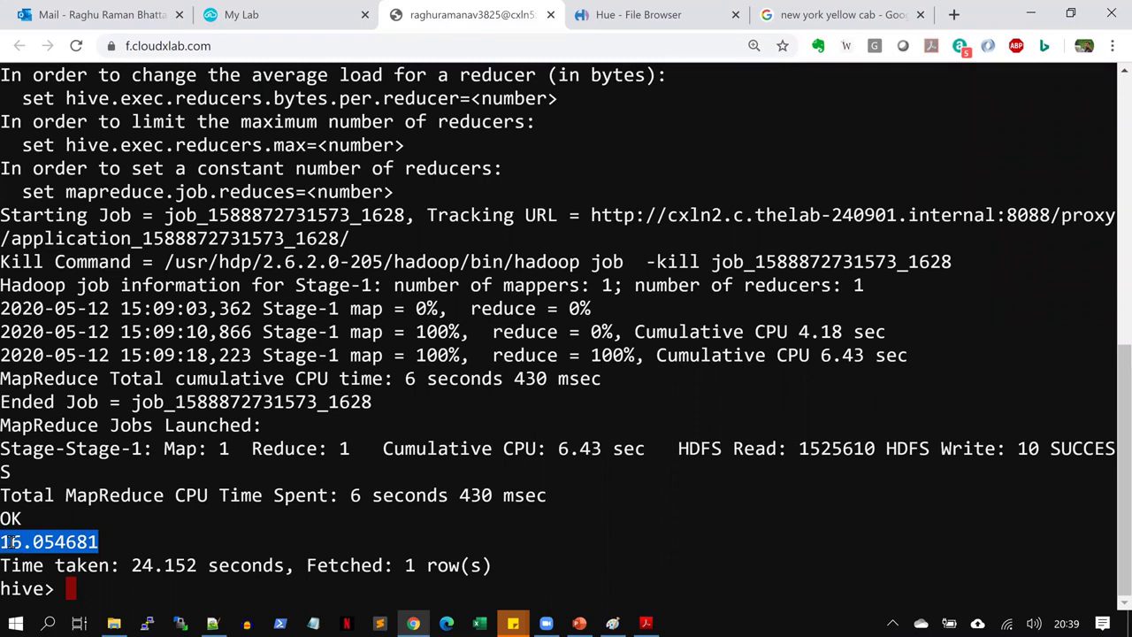
key("ctrl+l")
Find question 6 and select its query averaging fare, tip and tax per payment_type
key("alt+Tab")
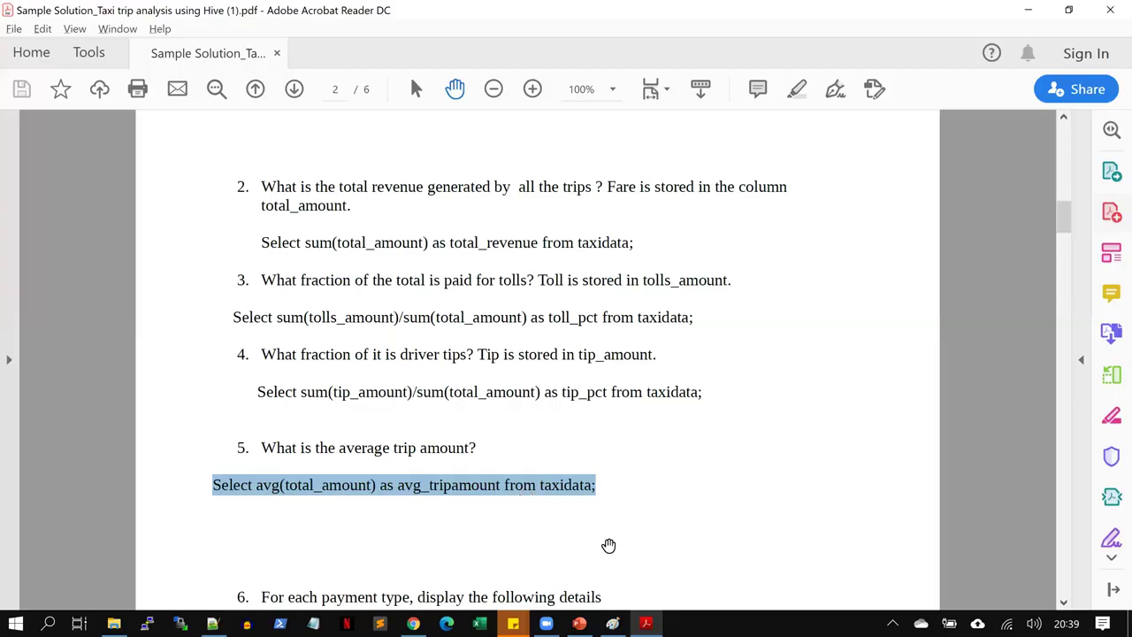
left_click(1063, 603)
left_click(1064, 603)
left_click_drag(1064, 603, 1064, 605)
left_click_drag(261, 183, 591, 186)
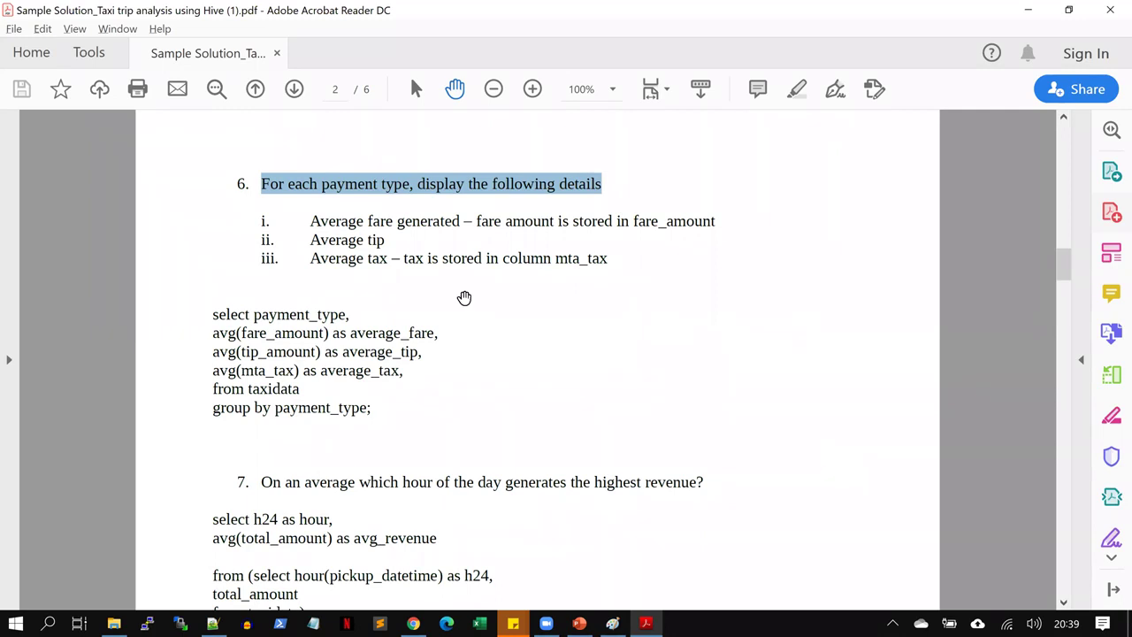
left_click_drag(308, 221, 471, 221)
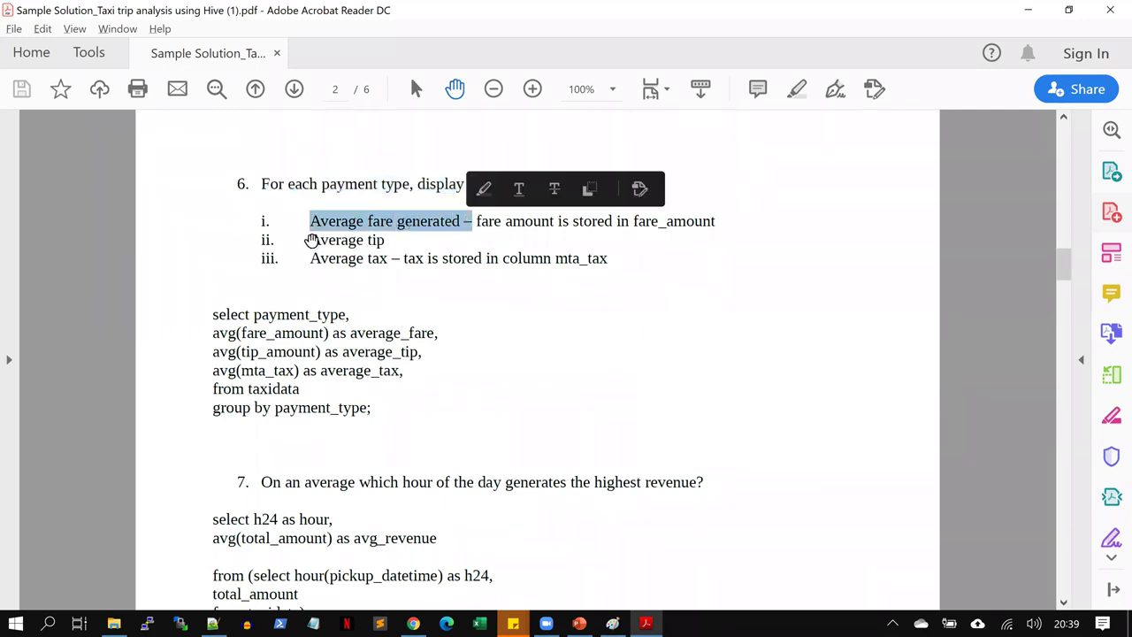
left_click_drag(312, 239, 419, 221)
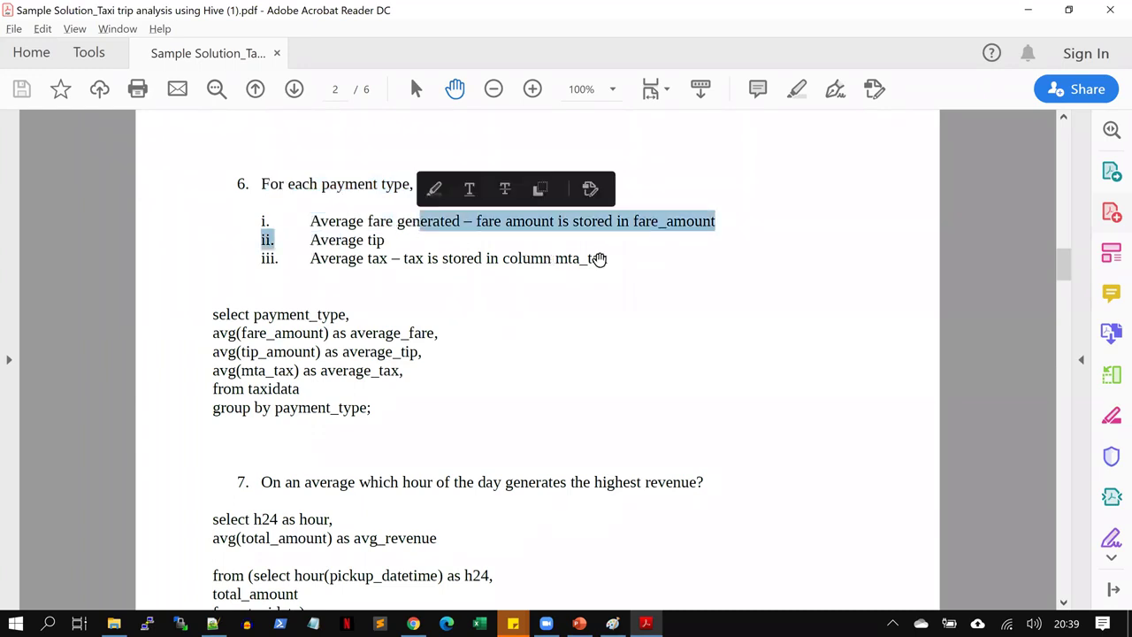
left_click_drag(614, 261, 254, 218)
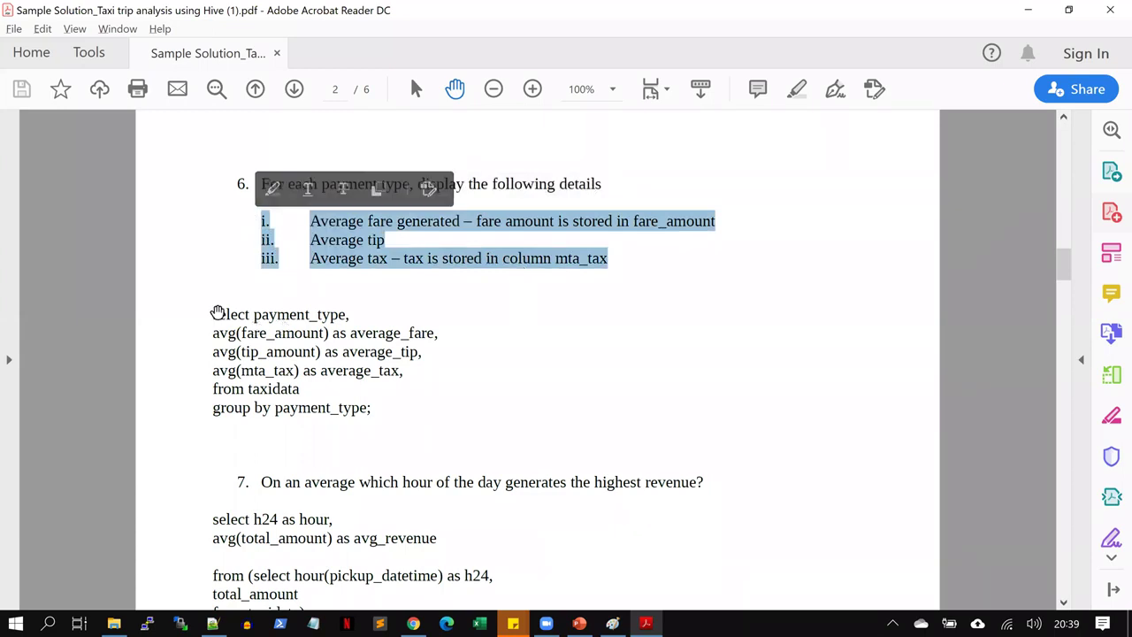
left_click_drag(212, 312, 374, 413)
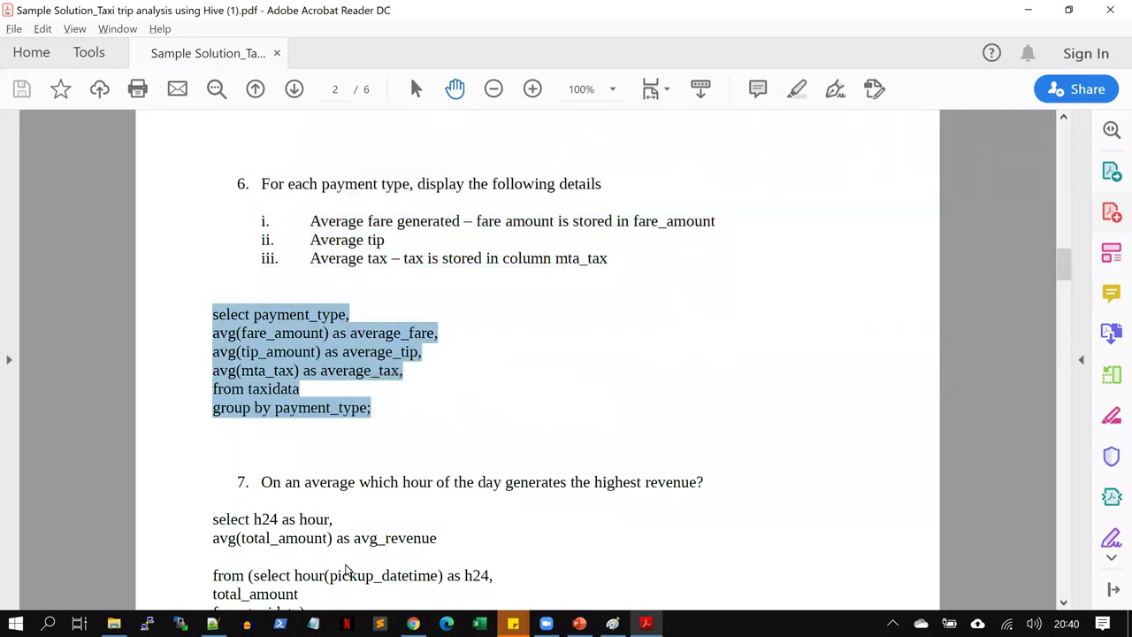
Paste the multi-line per-payment-type averages query at the hive> prompt
key("alt+Tab")
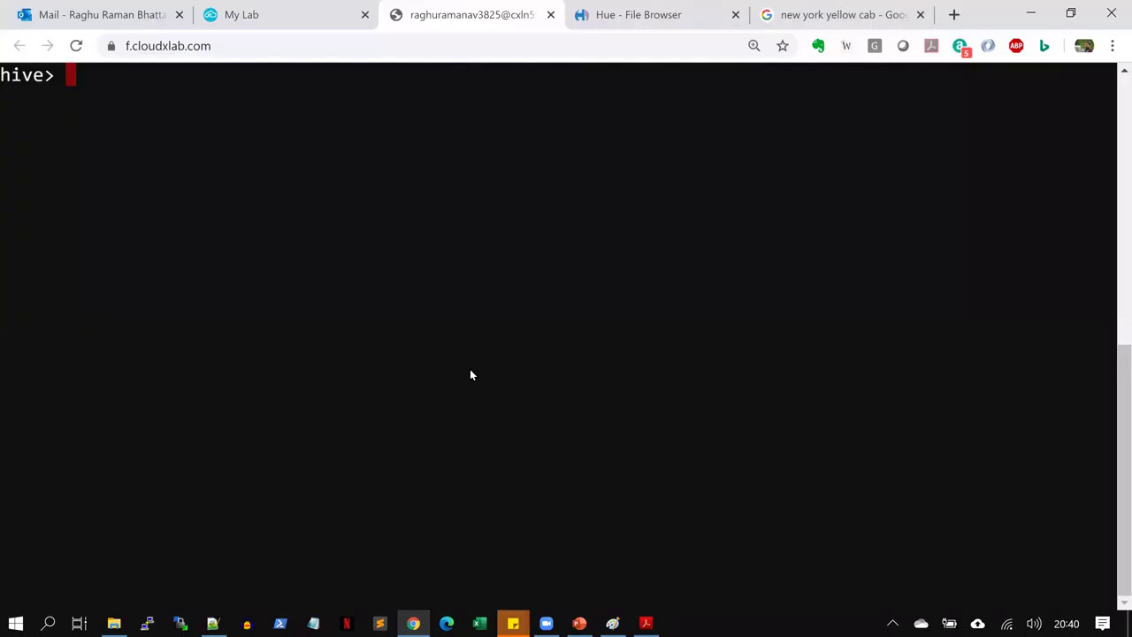
key("ctrl+v")
left_click_drag(143, 76, 272, 76)
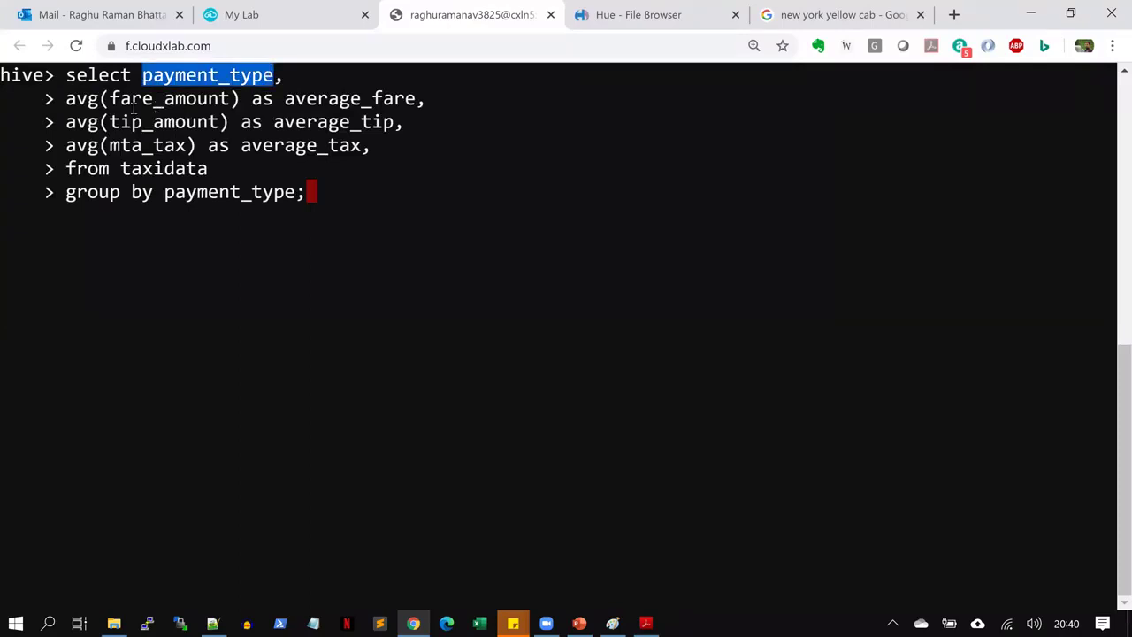
left_click_drag(66, 98, 68, 169)
left_click(329, 156)
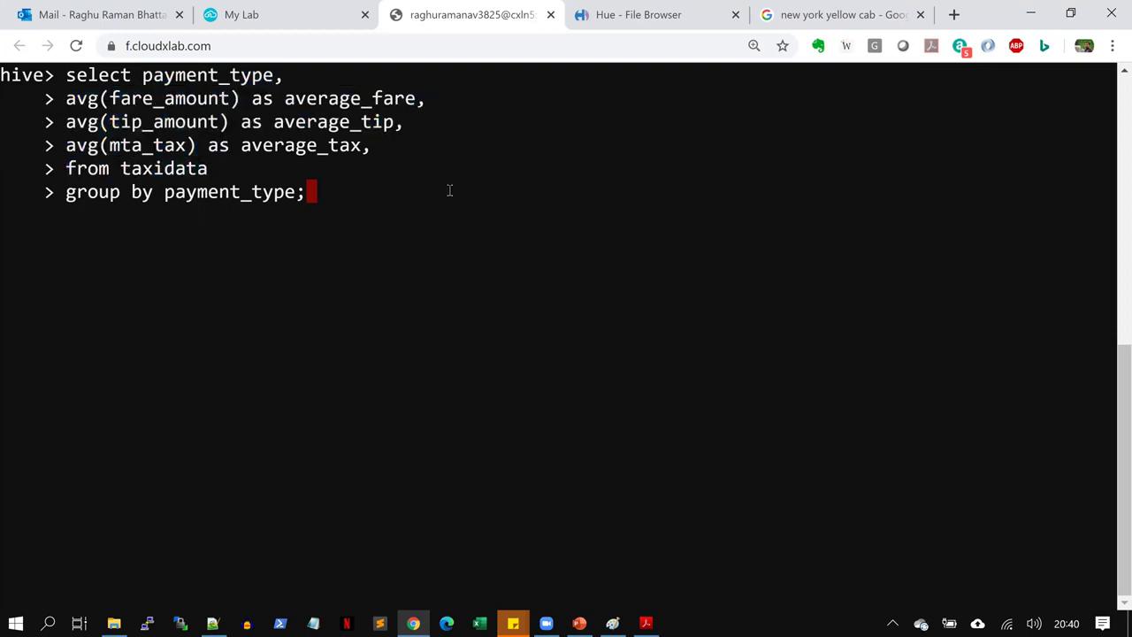
Run it and scroll through the ParseException near 'from' 'taxidata' 'group'
key("Return")
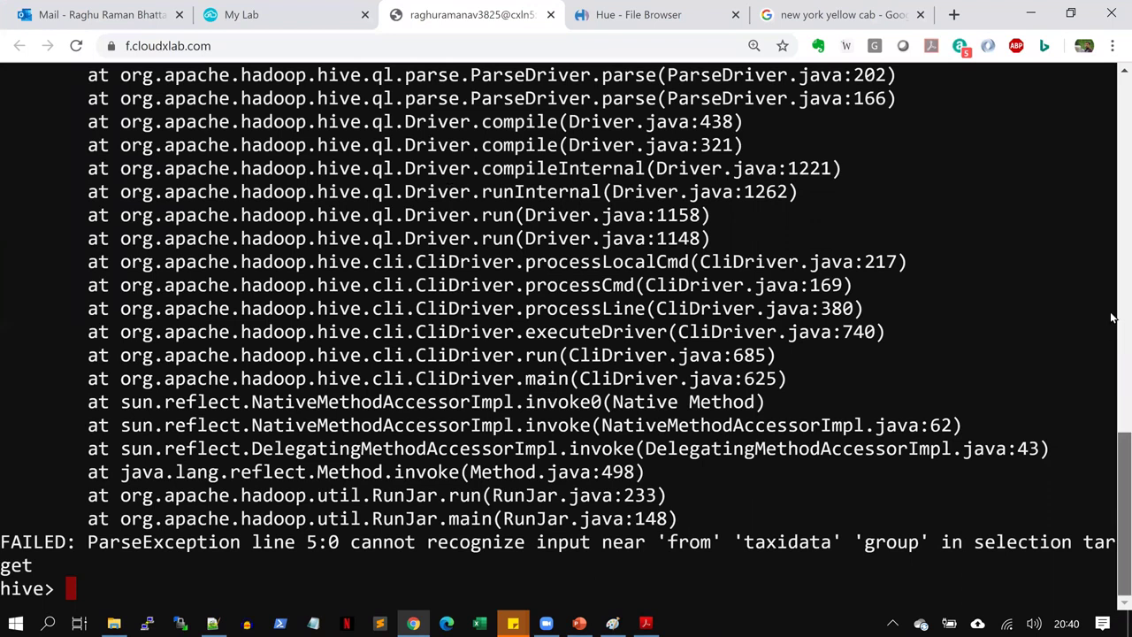
scroll(1113, 317, "up", 5)
scroll(1112, 318, "up", 2)
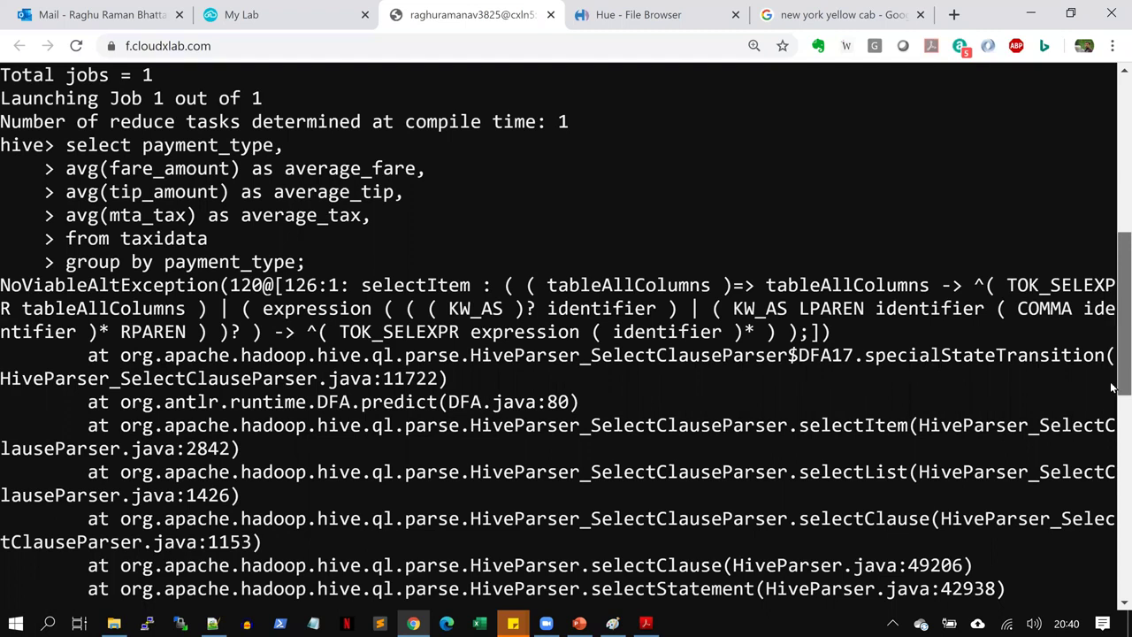
scroll(1113, 389, "down", 5)
scroll(1113, 575, "down", 5)
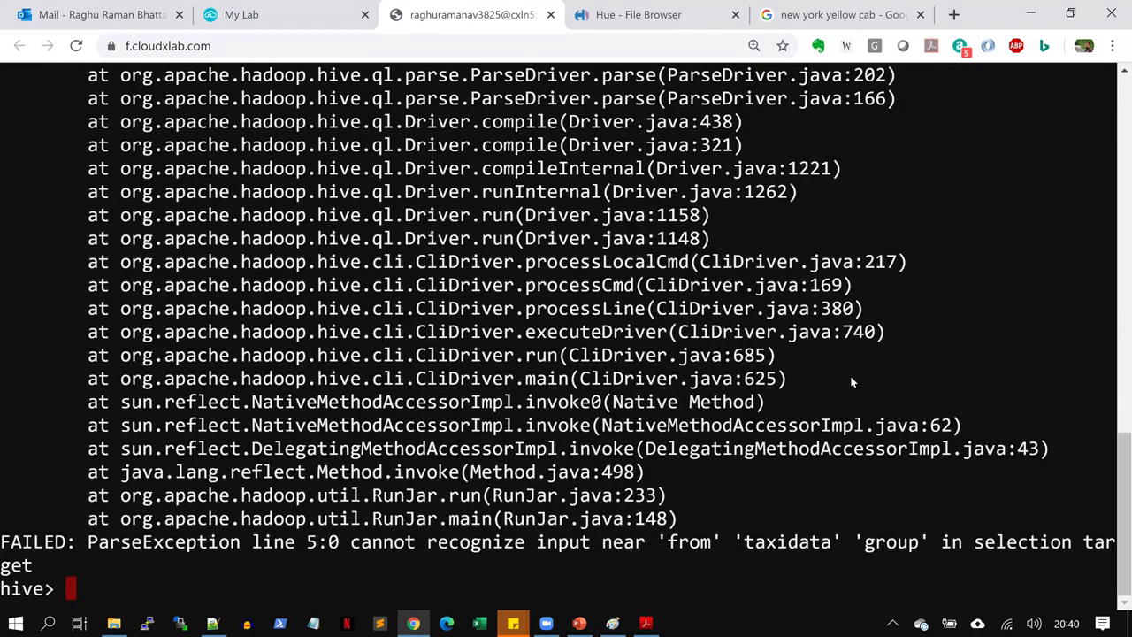
Copy the question 6 query from the PDF into the scratch editor, replacing the break note
key("alt+Tab")
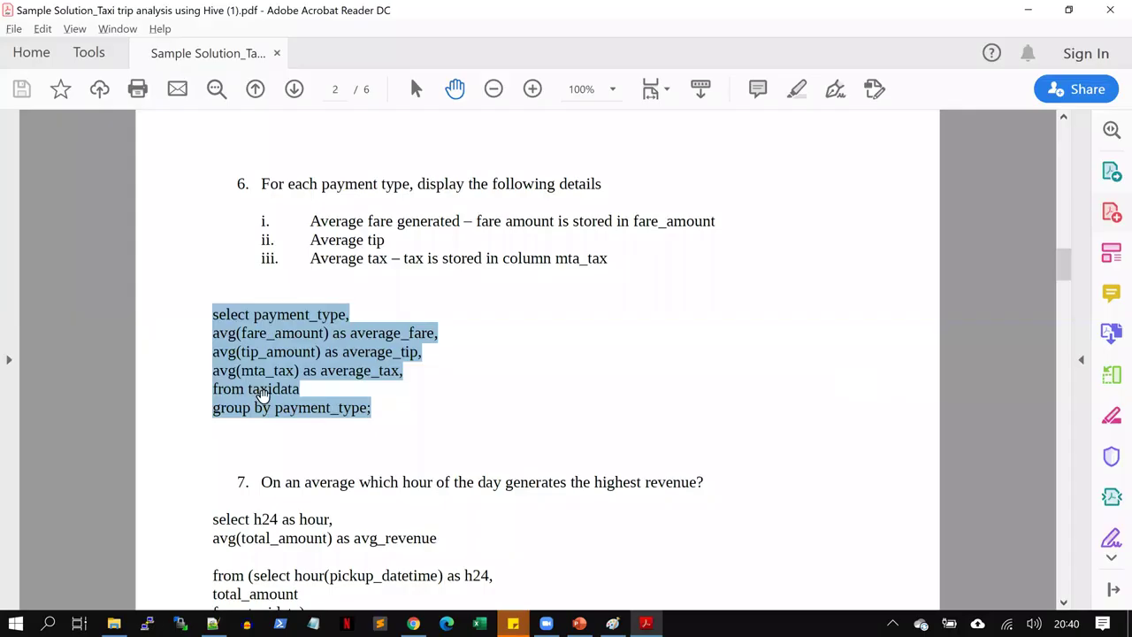
right_click(254, 345)
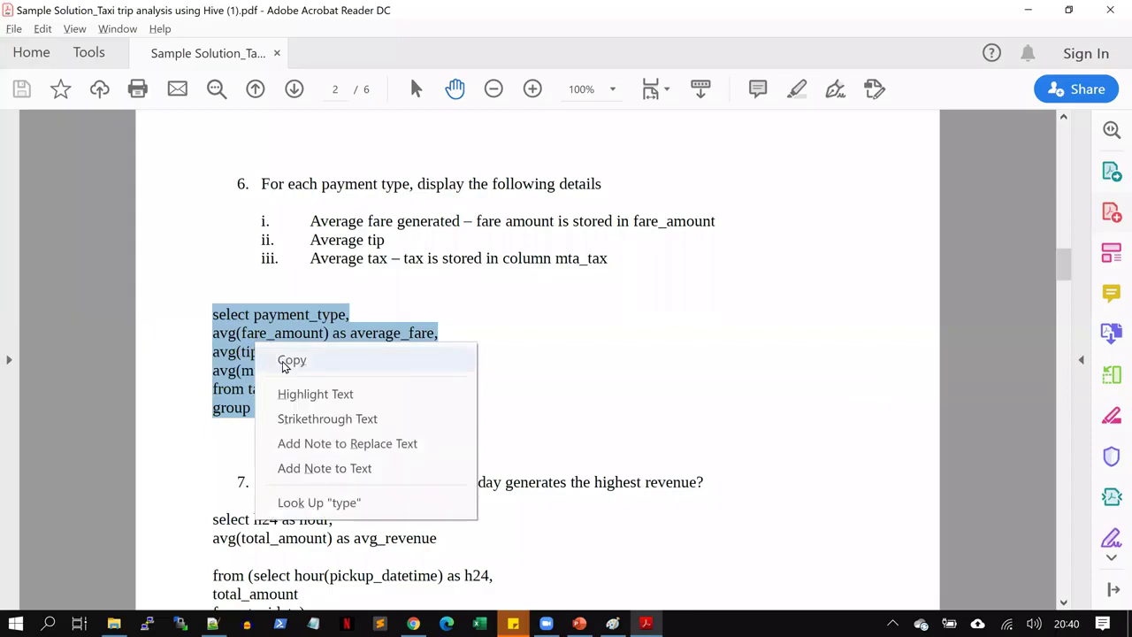
left_click(280, 361)
key("alt+Tab")
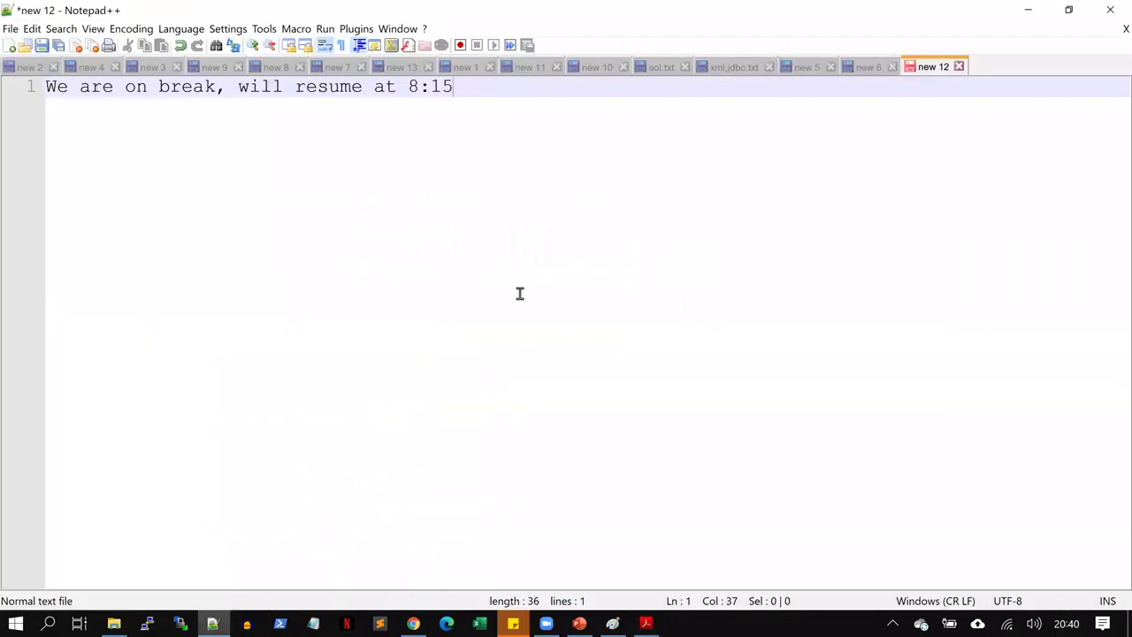
key("ctrl+a")
key("ctrl+v")
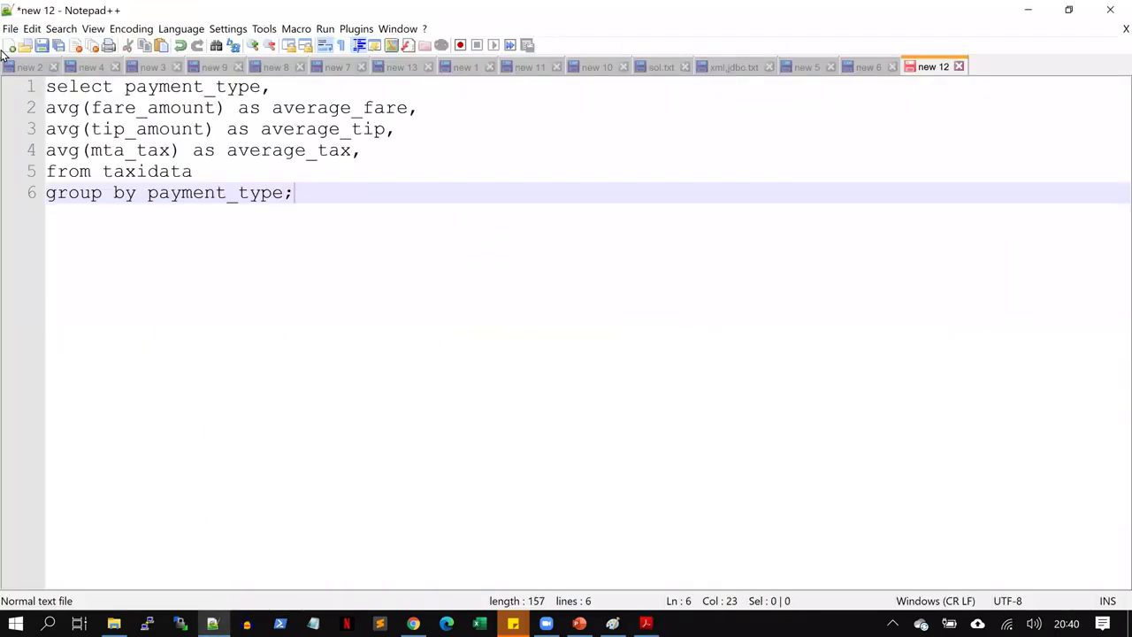
Join the average fare, tip and tax lines onto line 1 and copy the reformatted query
left_click(44, 108)
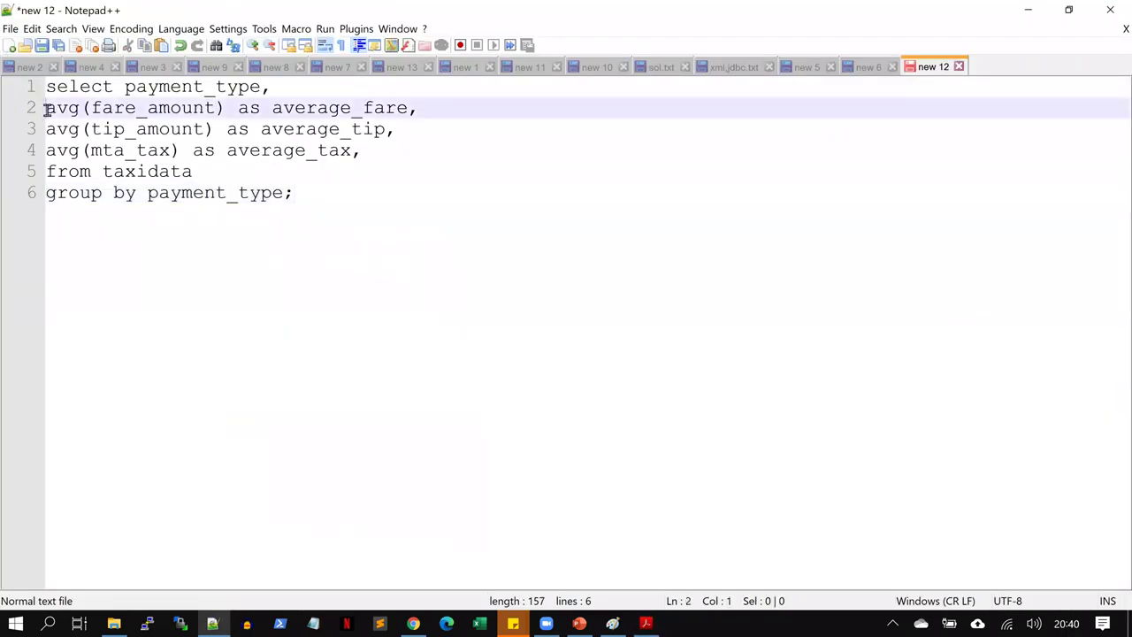
key("BackSpace")
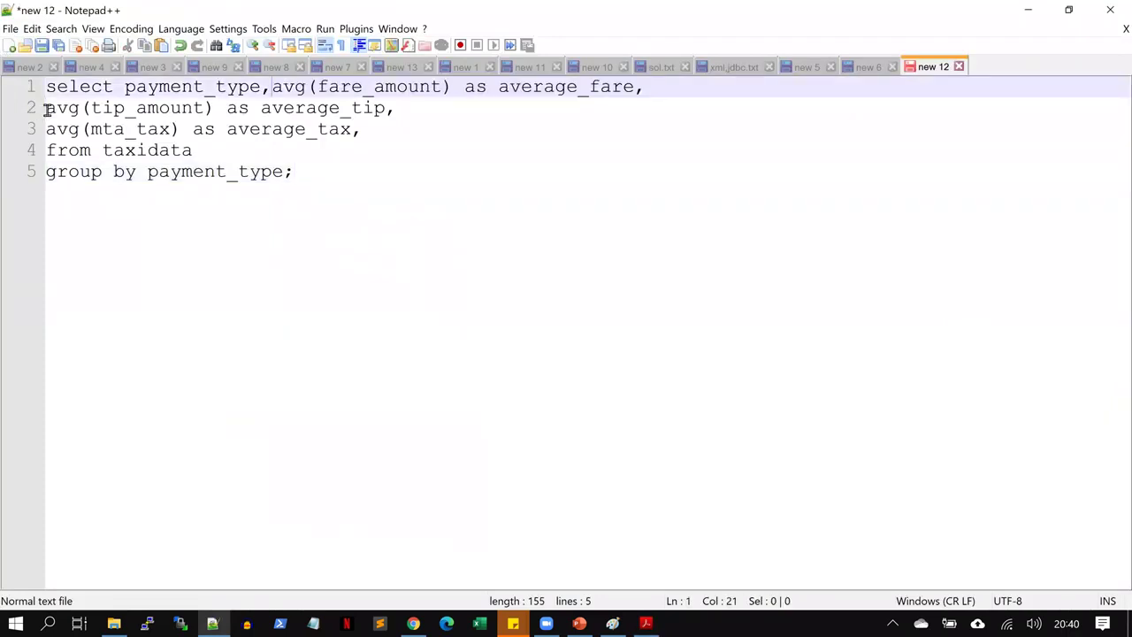
left_click(45, 108)
key("BackSpace")
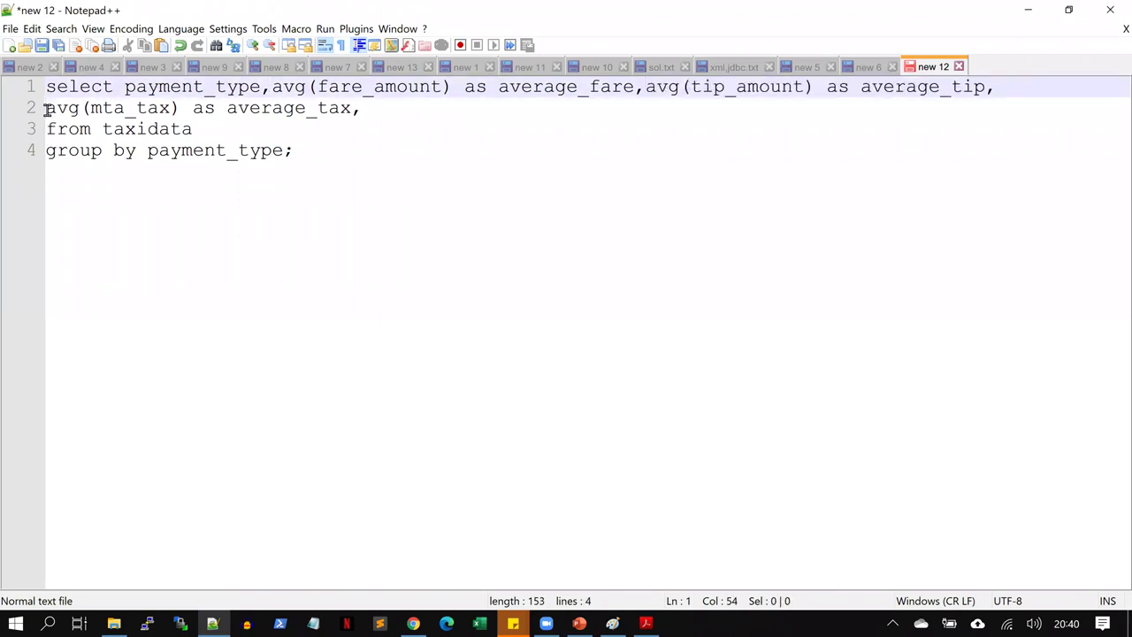
left_click(44, 108)
key("BackSpace")
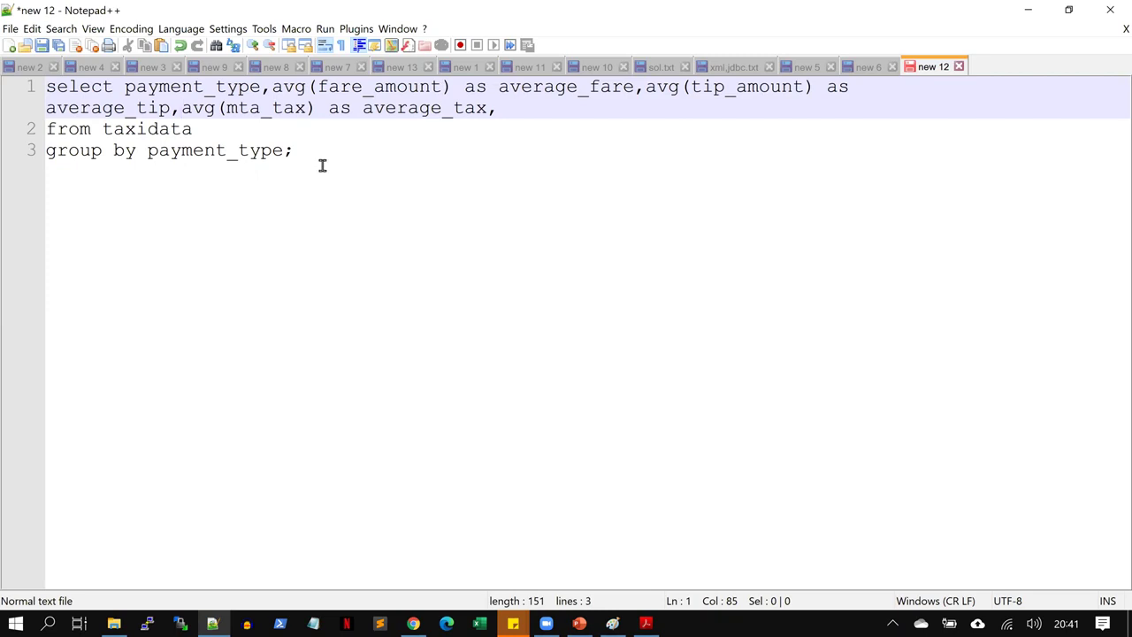
left_click_drag(293, 152, 30, 91)
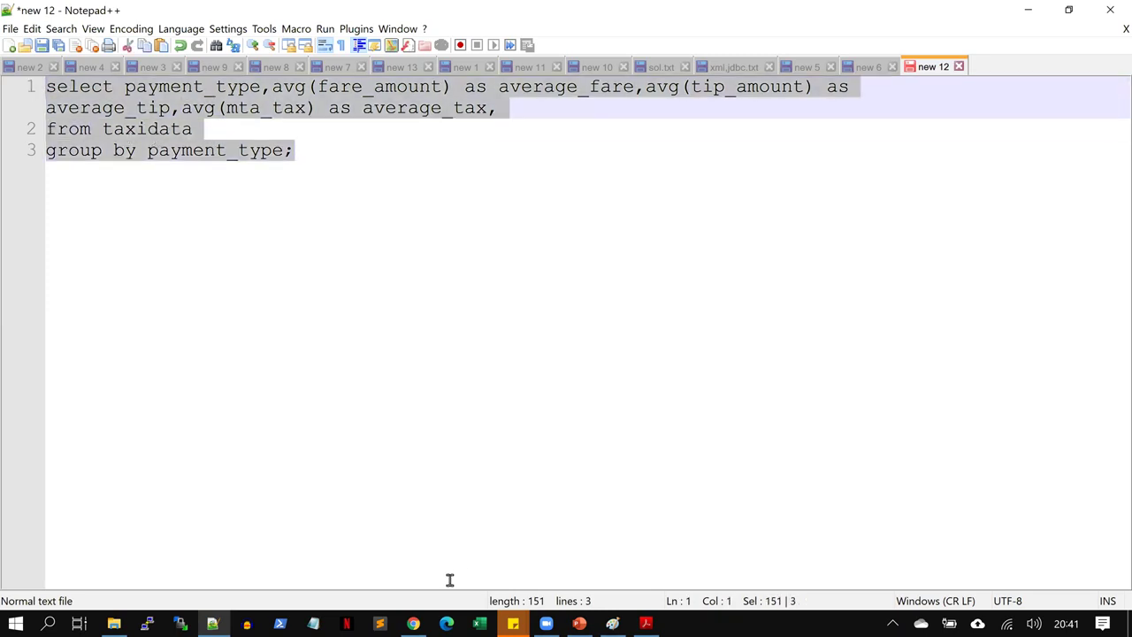
key("ctrl+c")
Run the reformatted query in Hive, clear the error, and view page 3 of the PDF
key("alt+Tab")
key("ctrl+v")
key("Return")
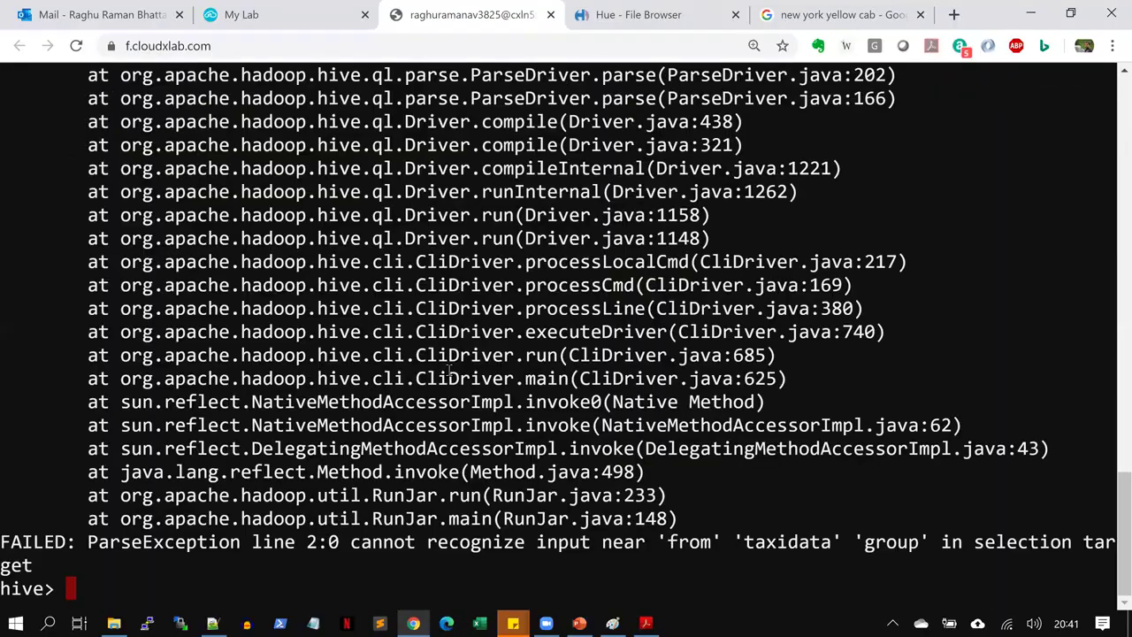
key("ctrl+l")
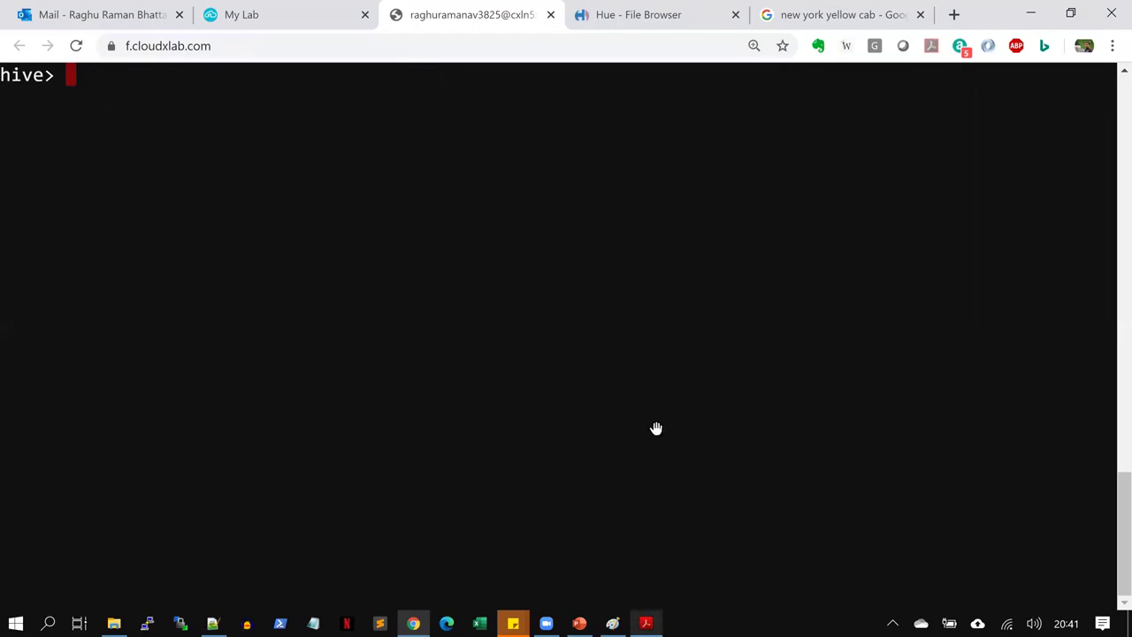
key("alt+Tab")
mouse_move(1059, 285)
left_mouse_down()
mouse_move(1075, 311)
mouse_move(1069, 304)
left_mouse_up()
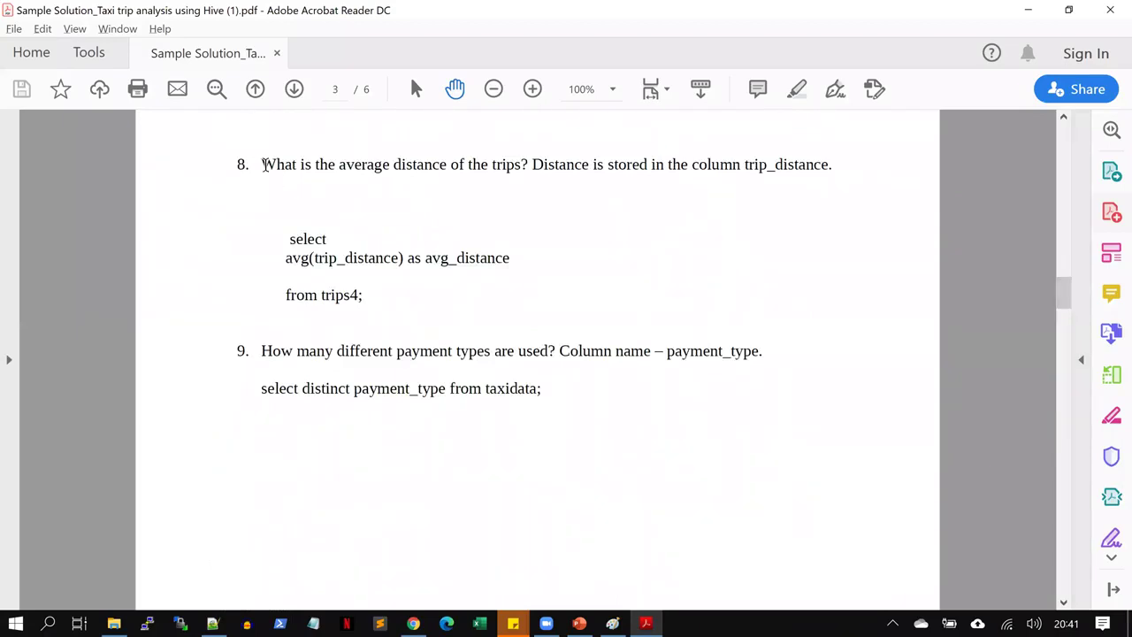
Highlight question 8 and its trips4 trip_distance average query, then scroll back to page 1
left_click_drag(263, 164, 522, 164)
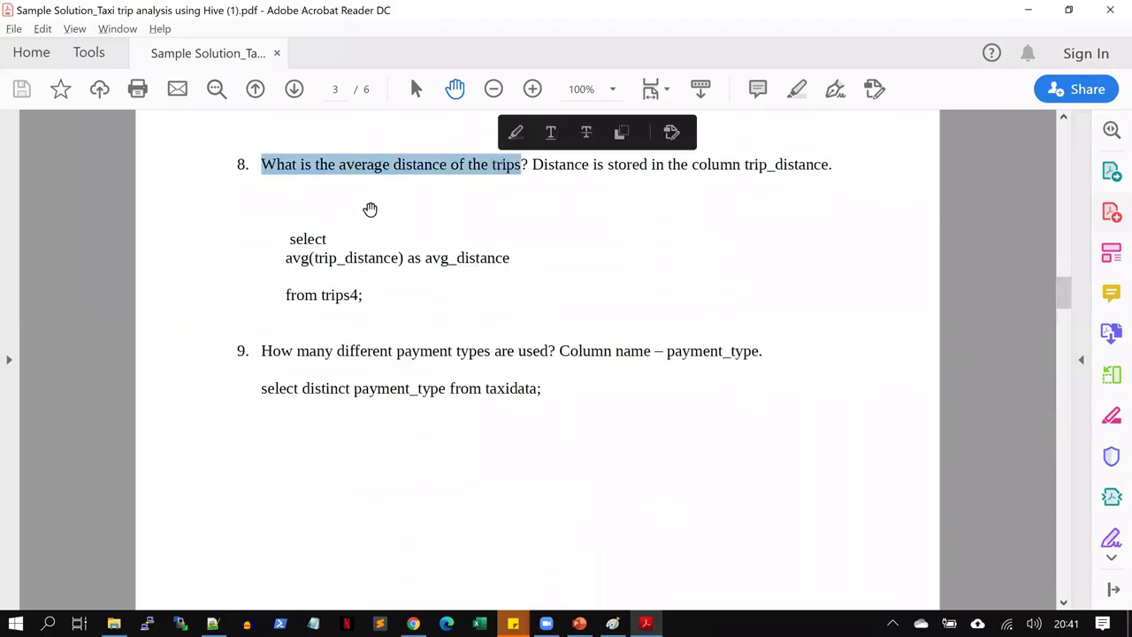
left_click_drag(289, 236, 397, 286)
left_click_drag(1067, 306, 1039, 161)
left_click_drag(875, 301, 875, 301)
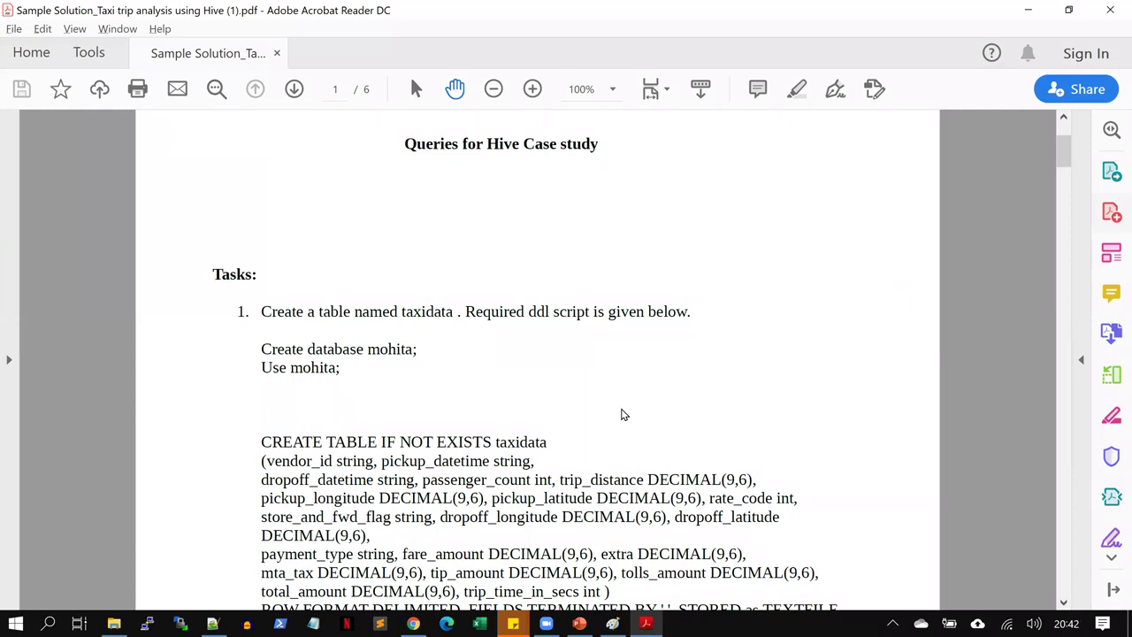
Run show tables; in Hive, which lists only taxidata, and go back to Notepad++
key("alt+Tab")
type("show tables;")
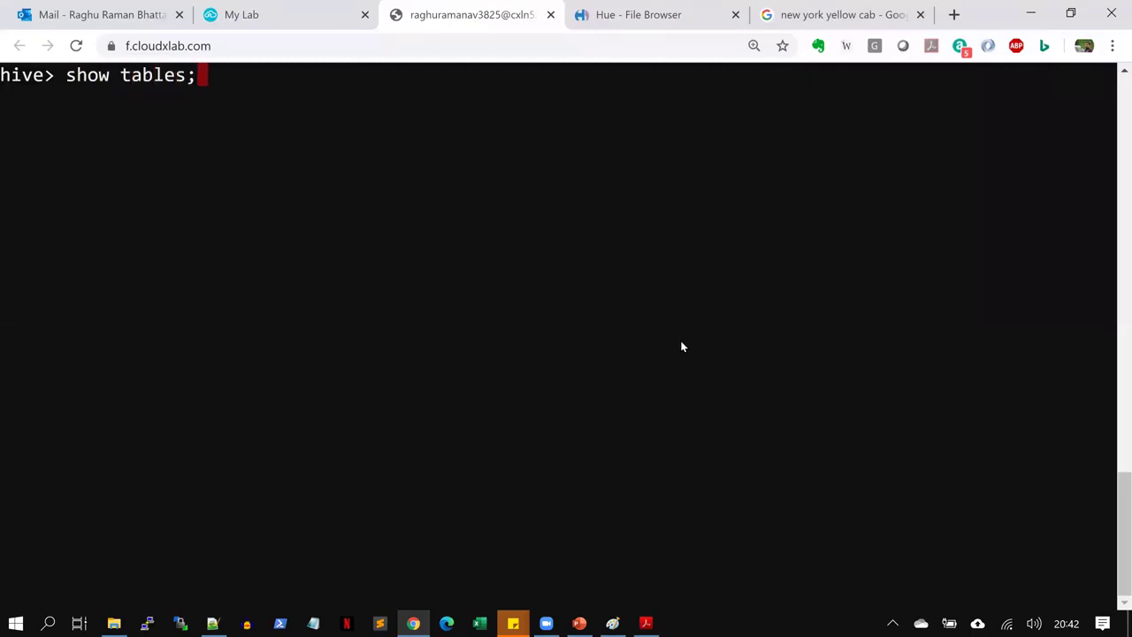
key("Return")
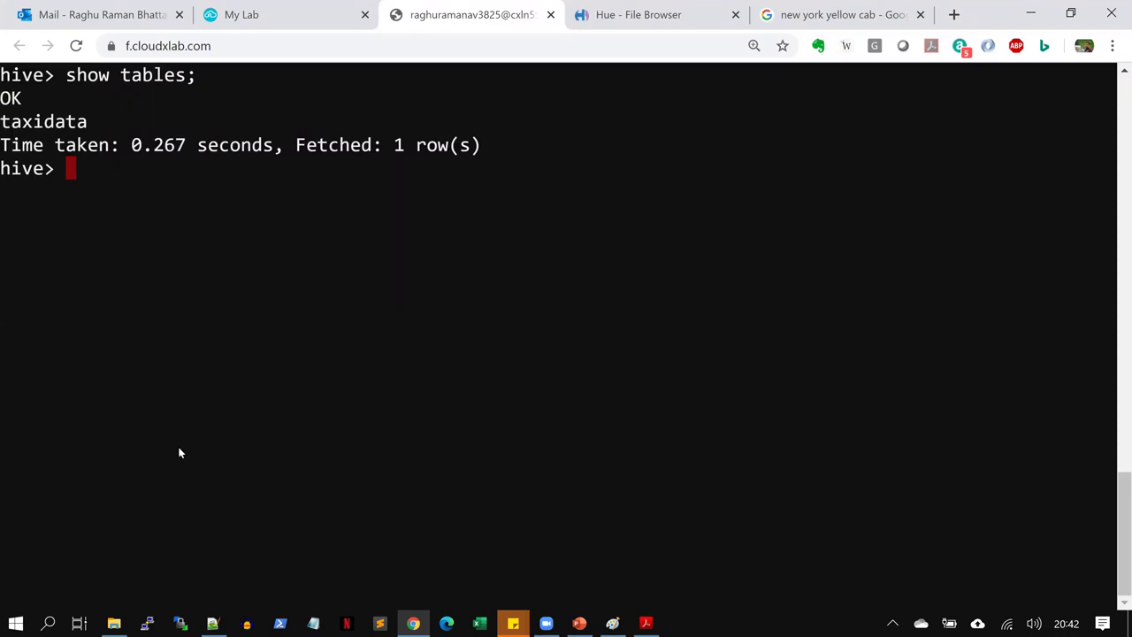
left_click(212, 624)
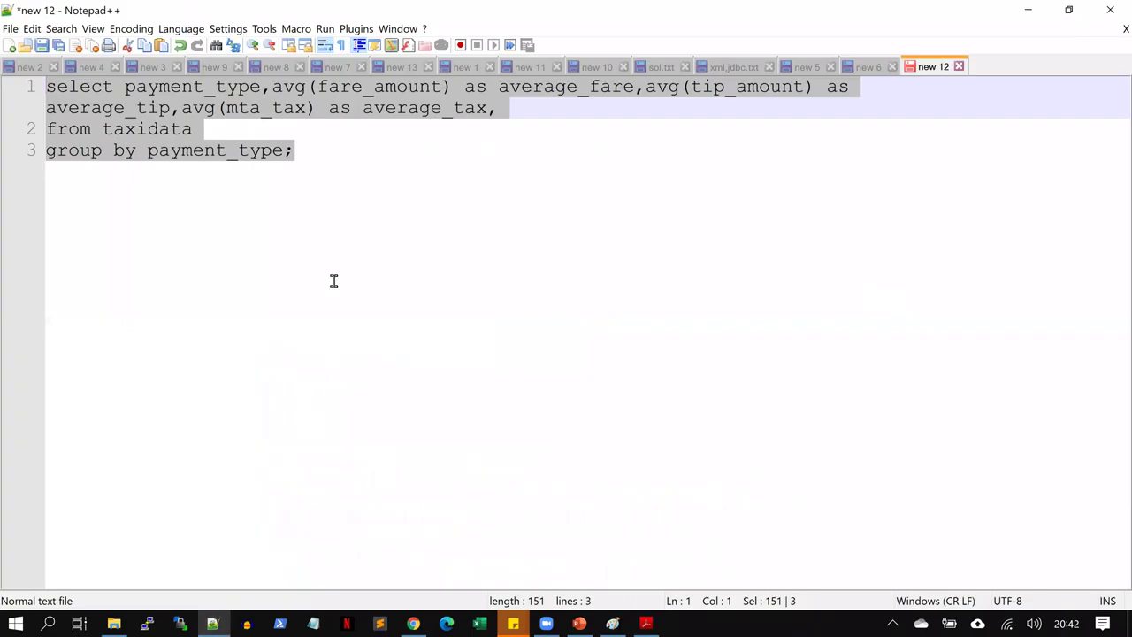
Write the note 'Hive supports two types of tables', '1. Managed Table(Default)', '2. External Table'
key("BackSpace")
type("Hive supports two types of tables")
key("Return")
key("Return")
type("1. Man")
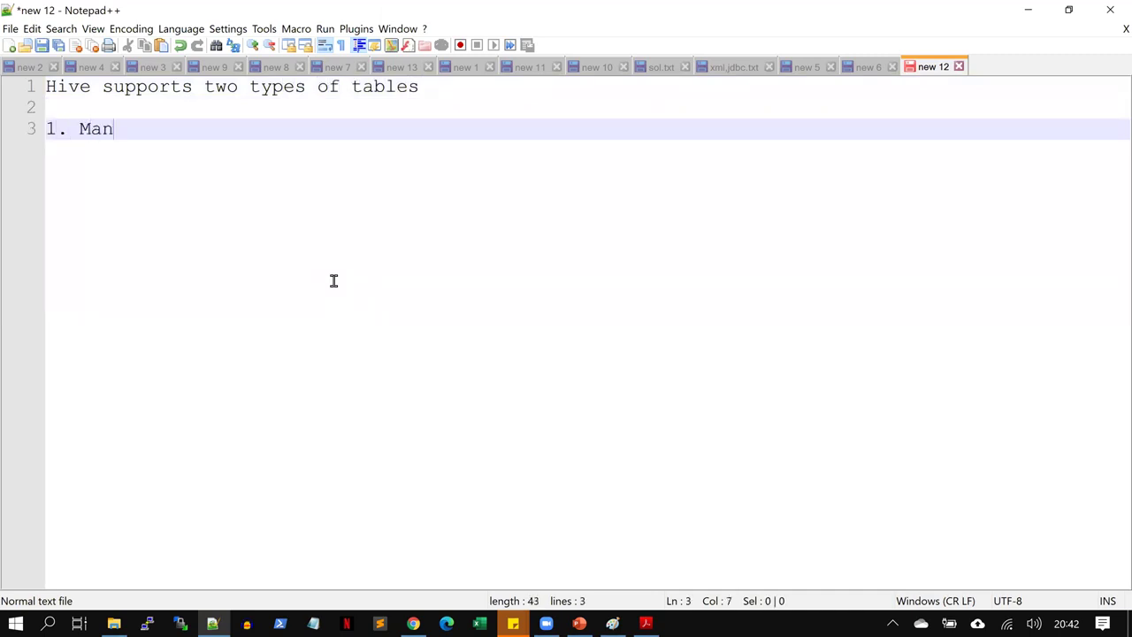
type("aged Table")
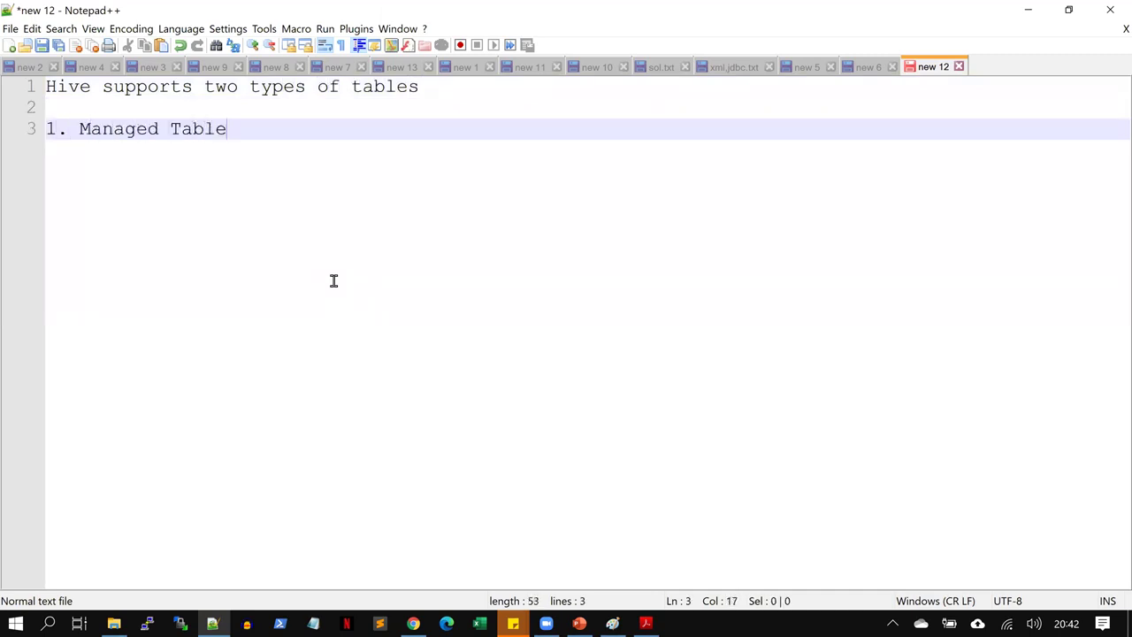
key("Return")
type("2. External ")
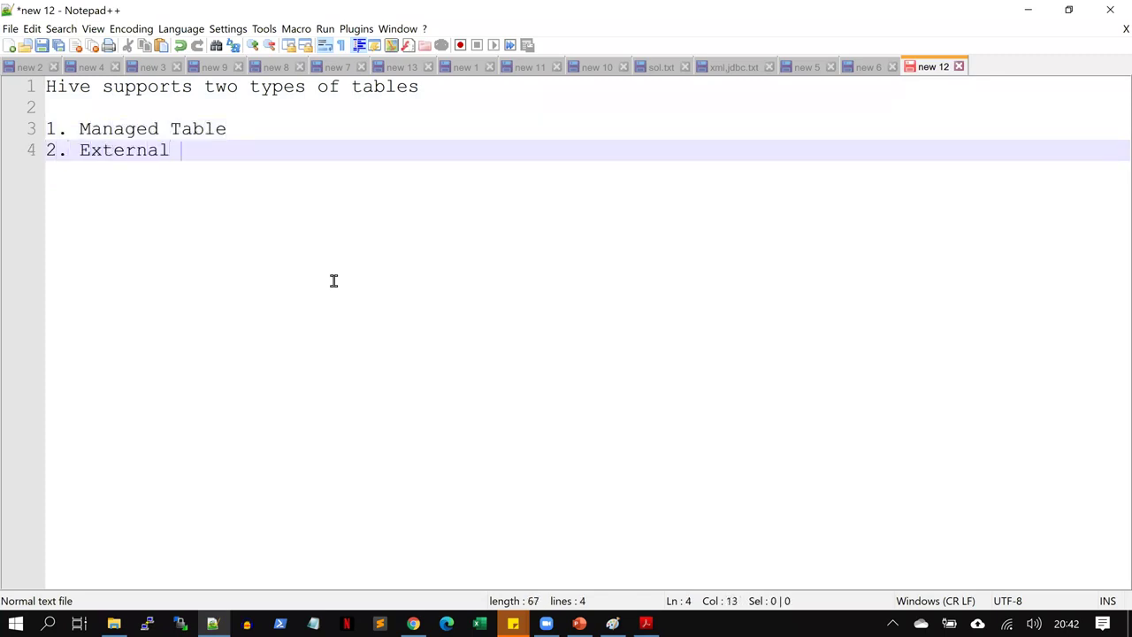
type("Table")
left_click(240, 122)
type("*")
key("BackSpace")
type("(Default)")
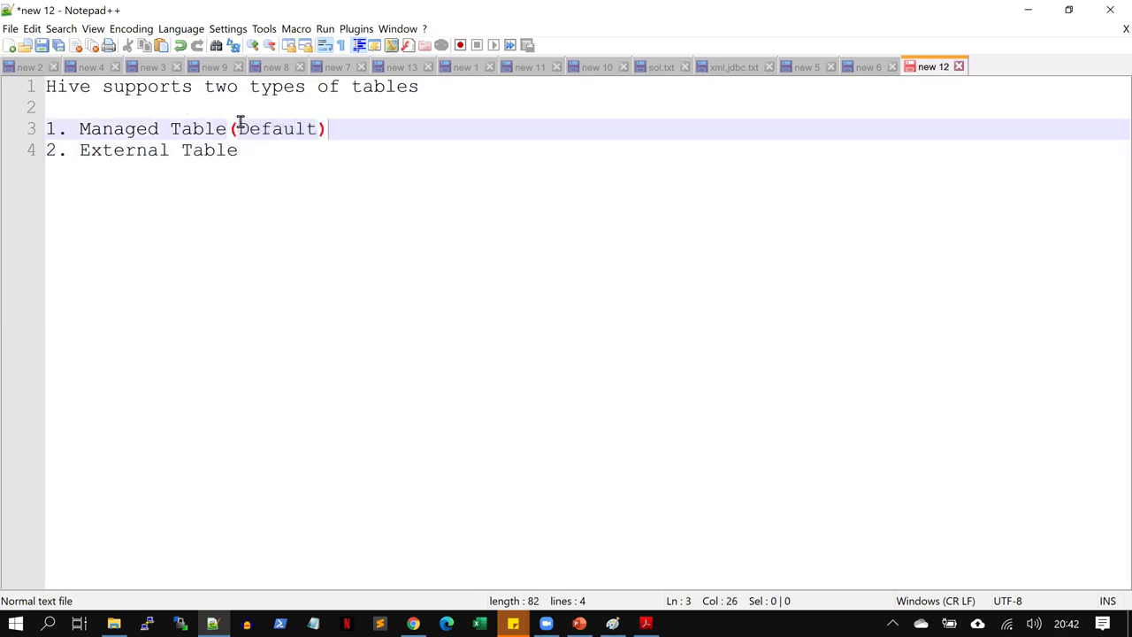
left_click_drag(341, 128, 36, 129)
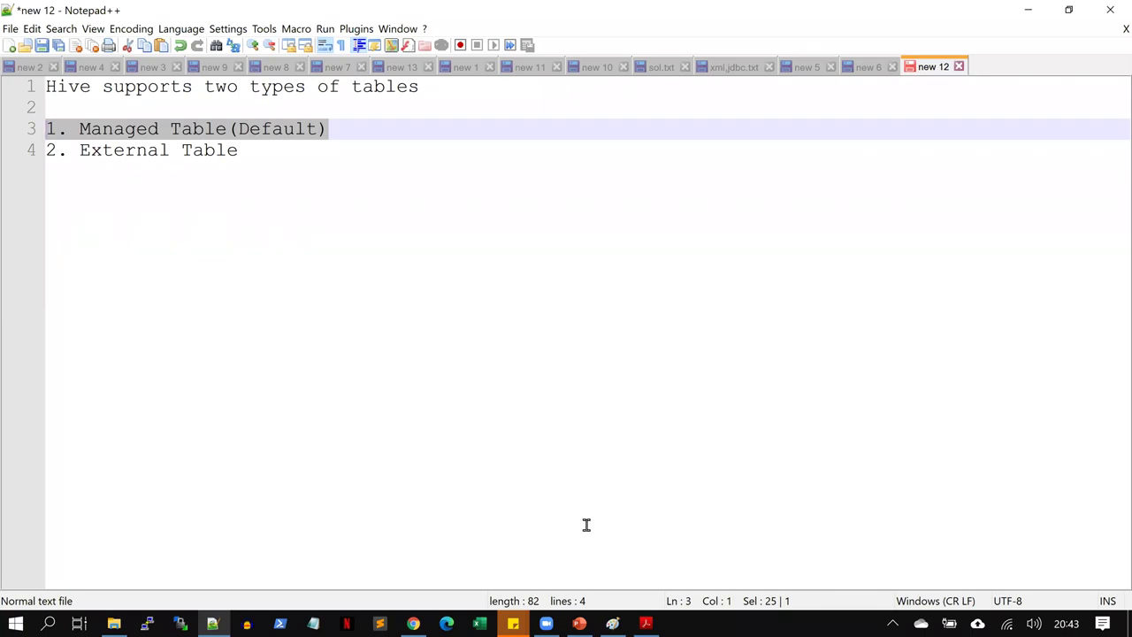
Run describe formatted taxidata; and review its column names and types
left_click(413, 624)
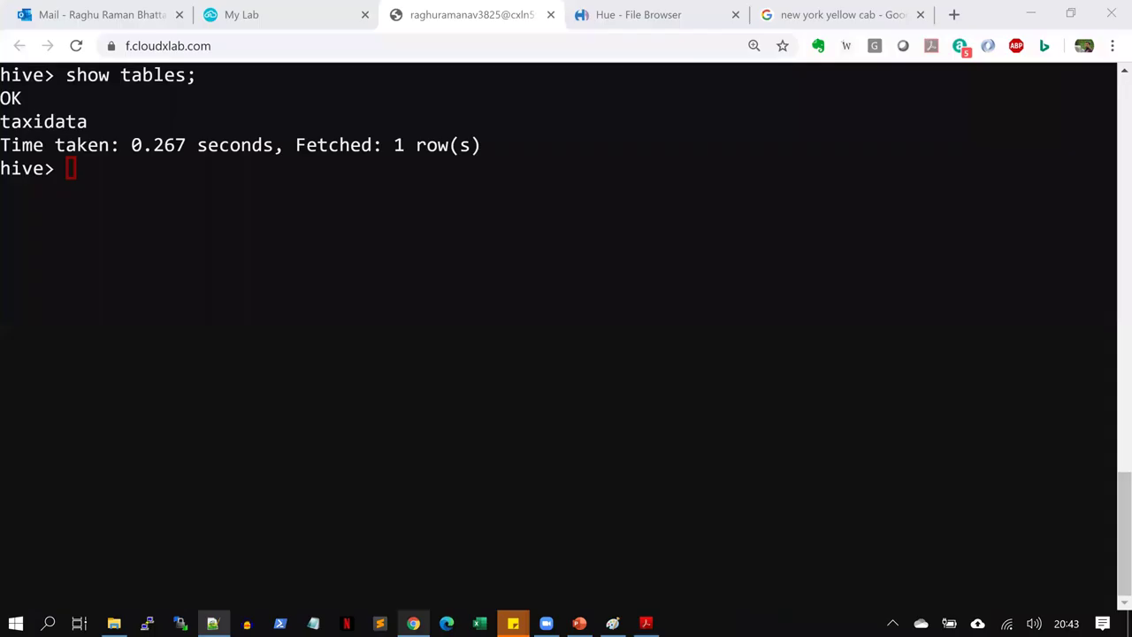
left_click(444, 366)
type("de")
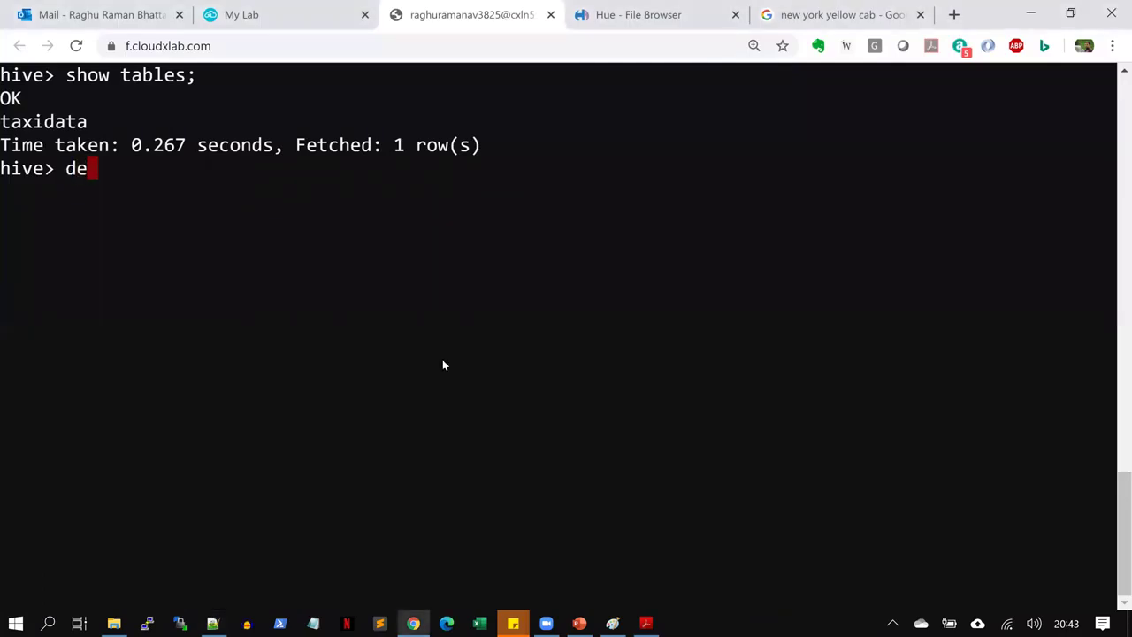
type("scribe formatted")
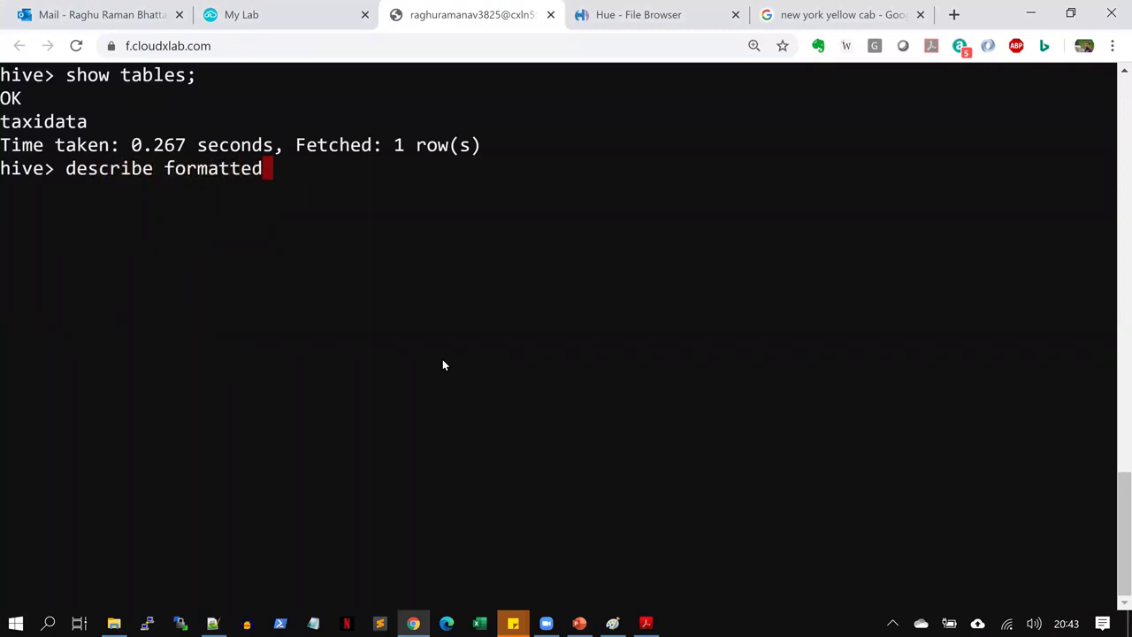
type(" taxidata;")
key("Return")
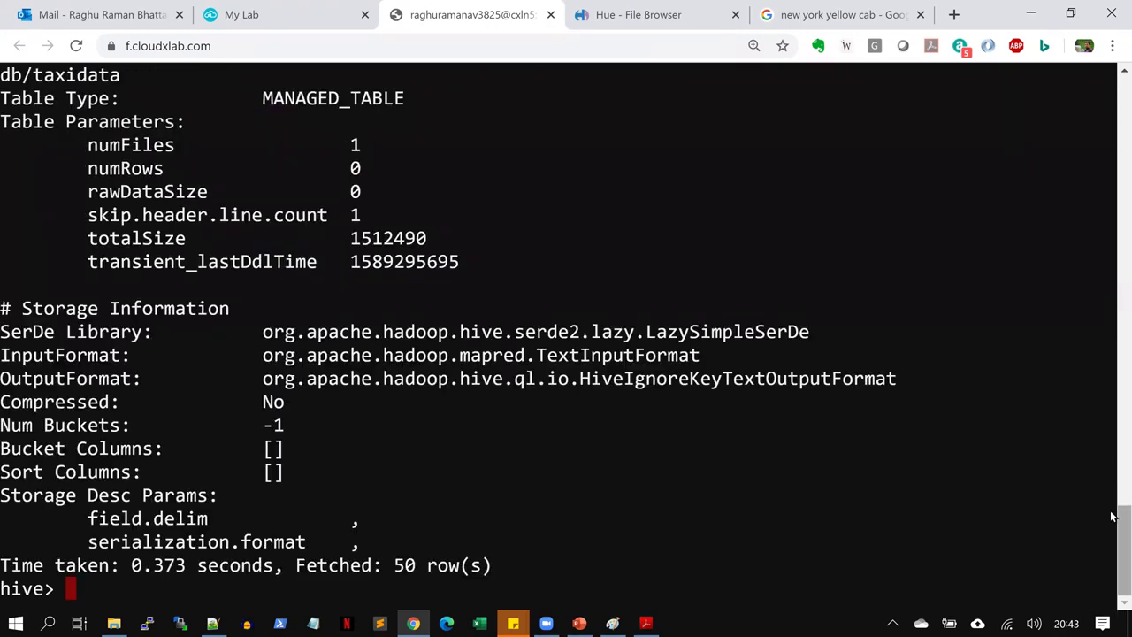
scroll(1112, 516, "up", 12)
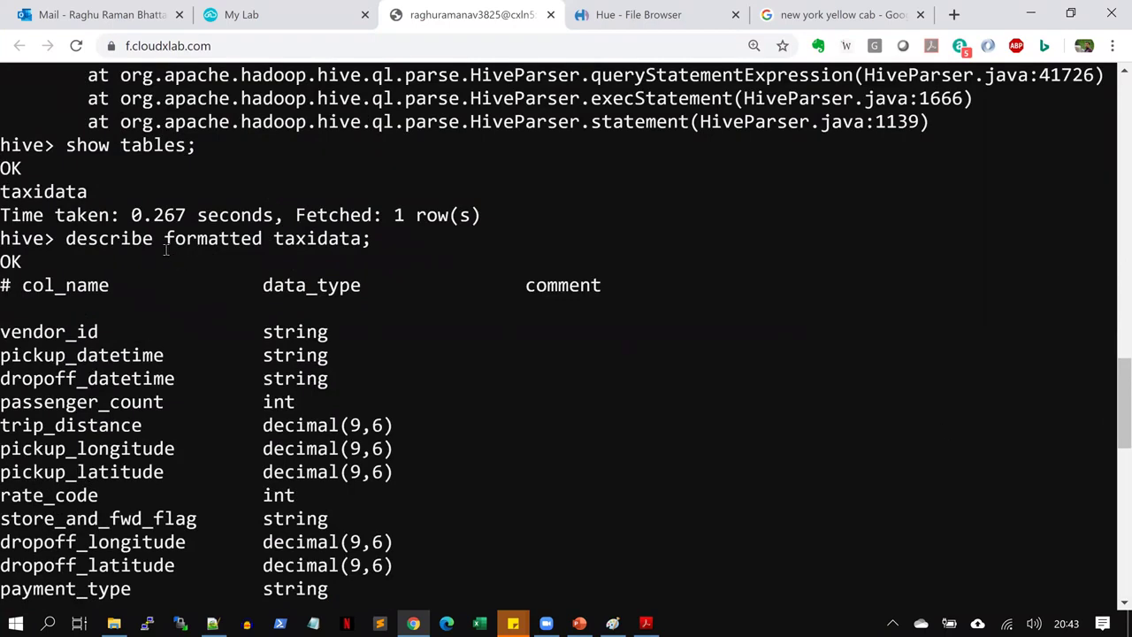
left_click_drag(7, 279, 232, 475)
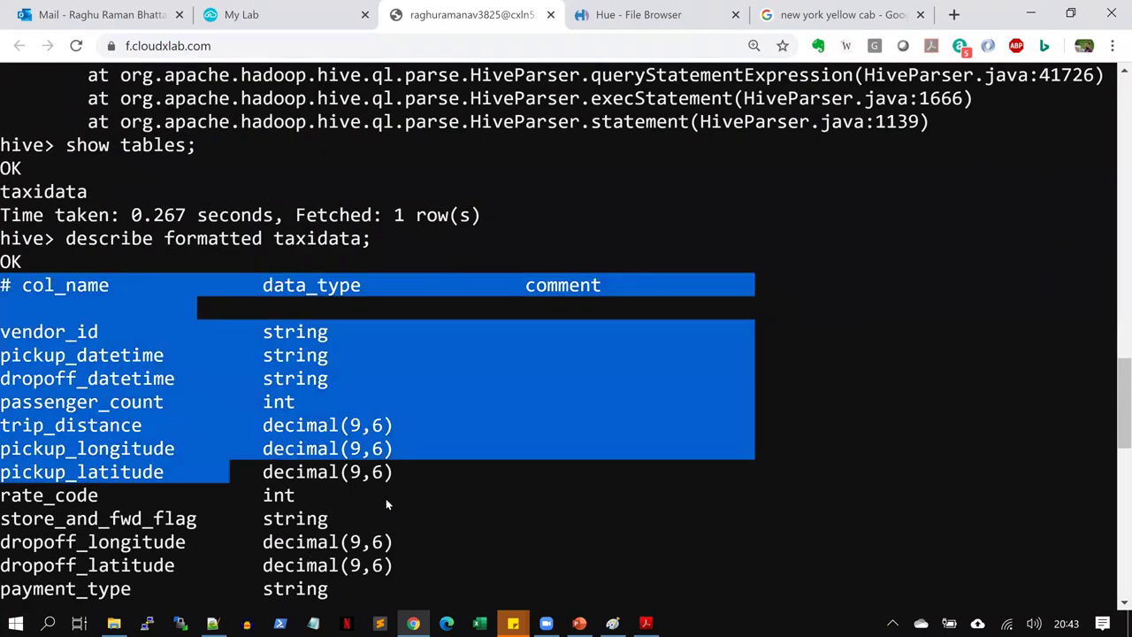
left_click_drag(387, 504, 304, 566)
left_click_drag(1112, 379, 1112, 433)
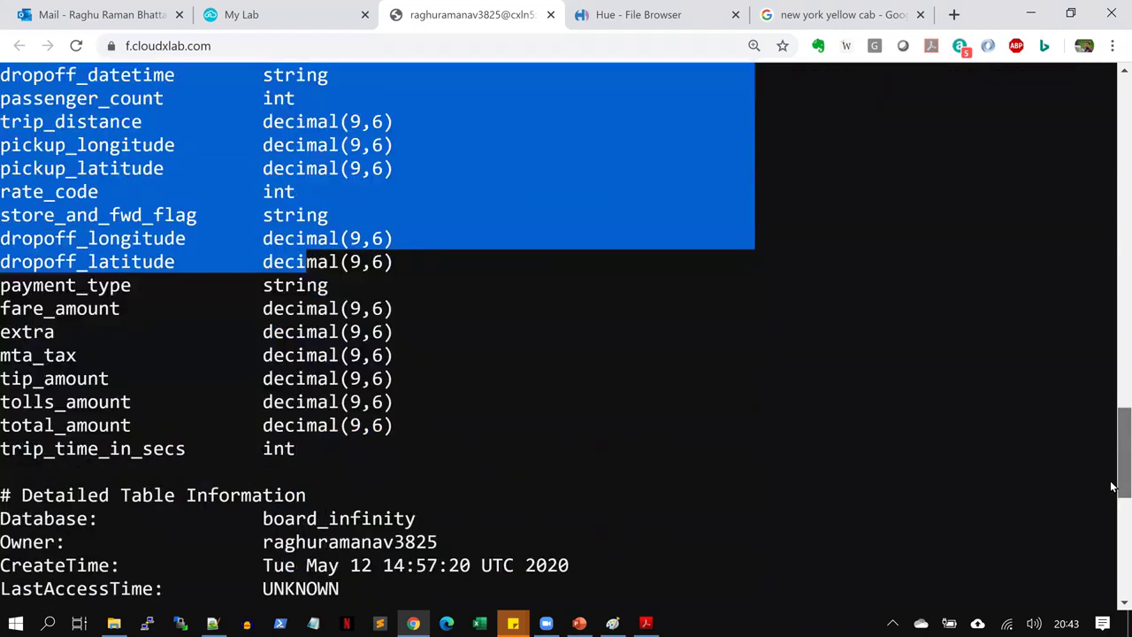
left_click_drag(1112, 486, 1112, 544)
scroll(354, 197, "down", 1)
Highlight the Database board_infinity, owner, creation time, MANAGED_TABLE and Location lines
triple_click(354, 197)
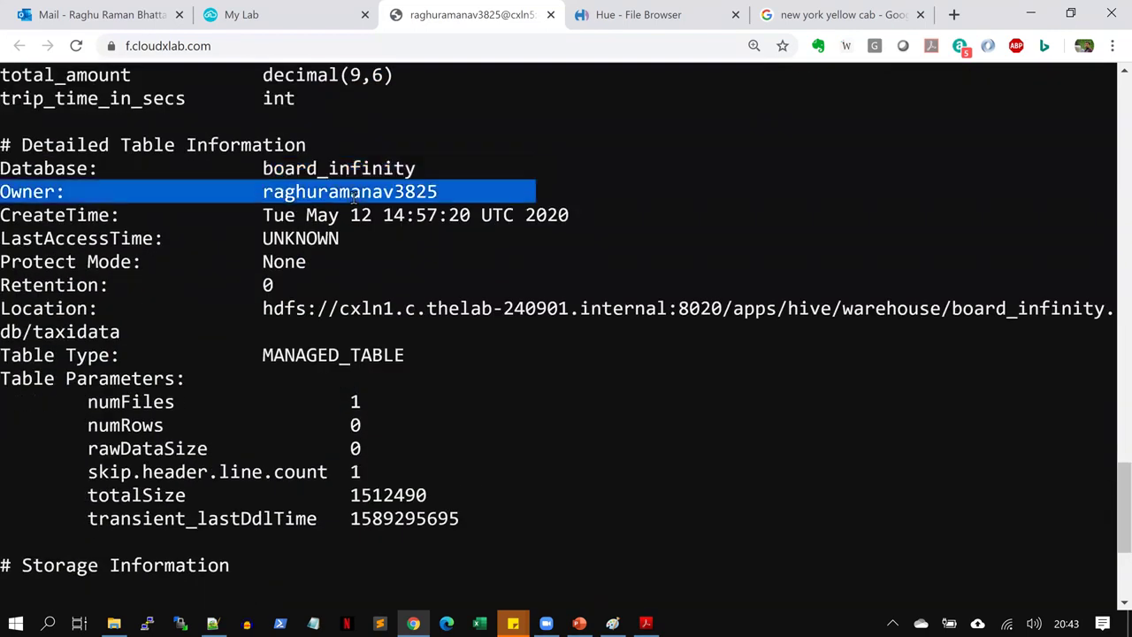
triple_click(349, 170)
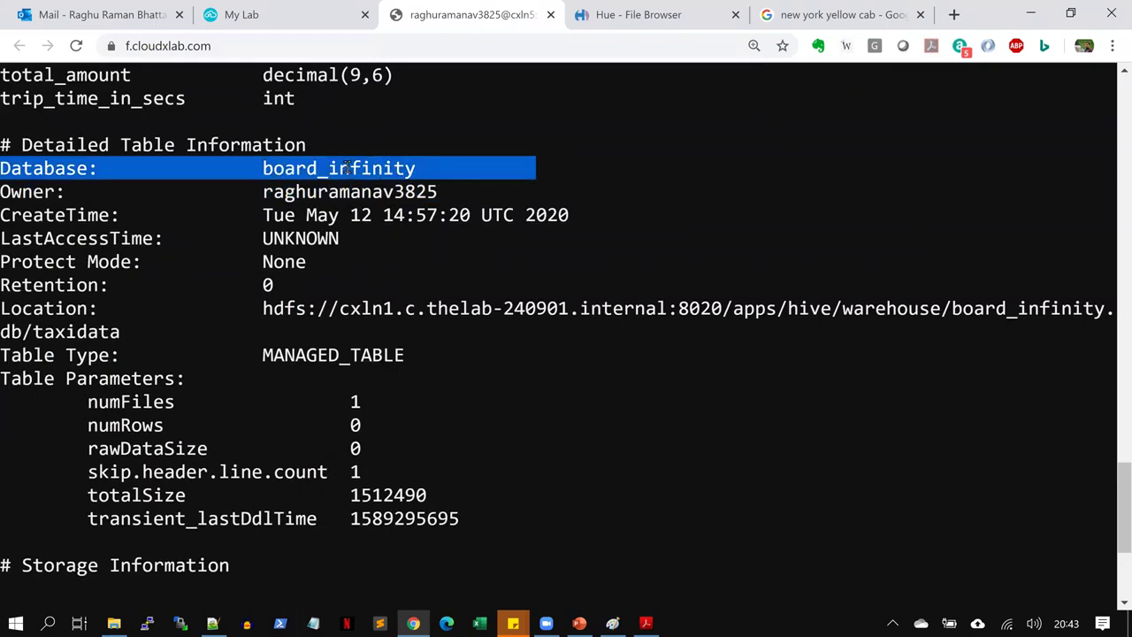
triple_click(361, 191)
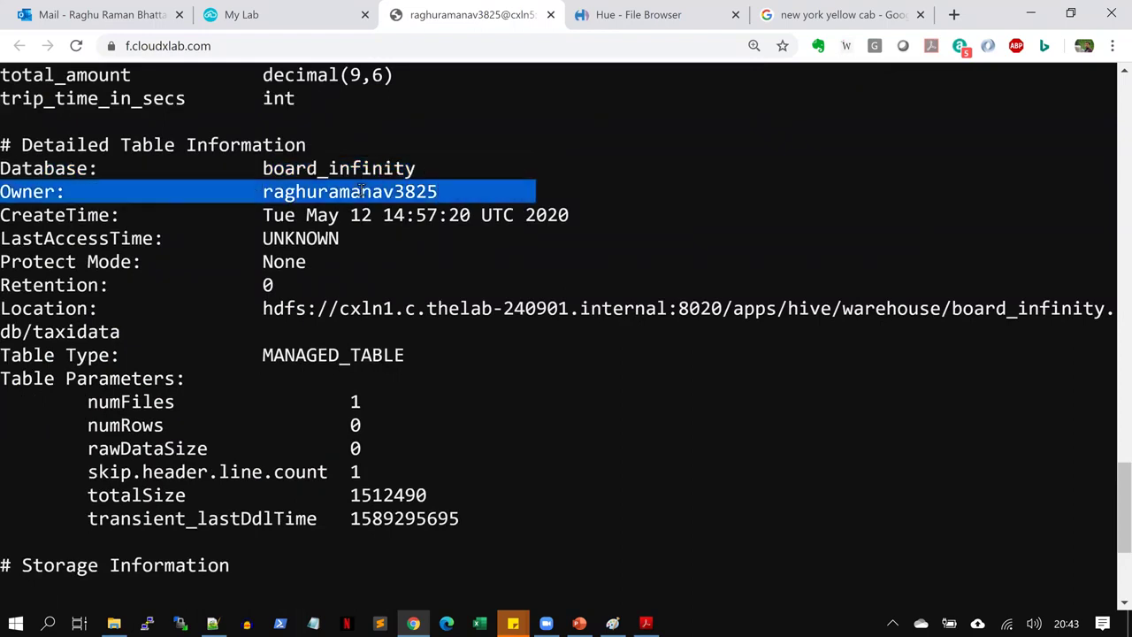
triple_click(343, 215)
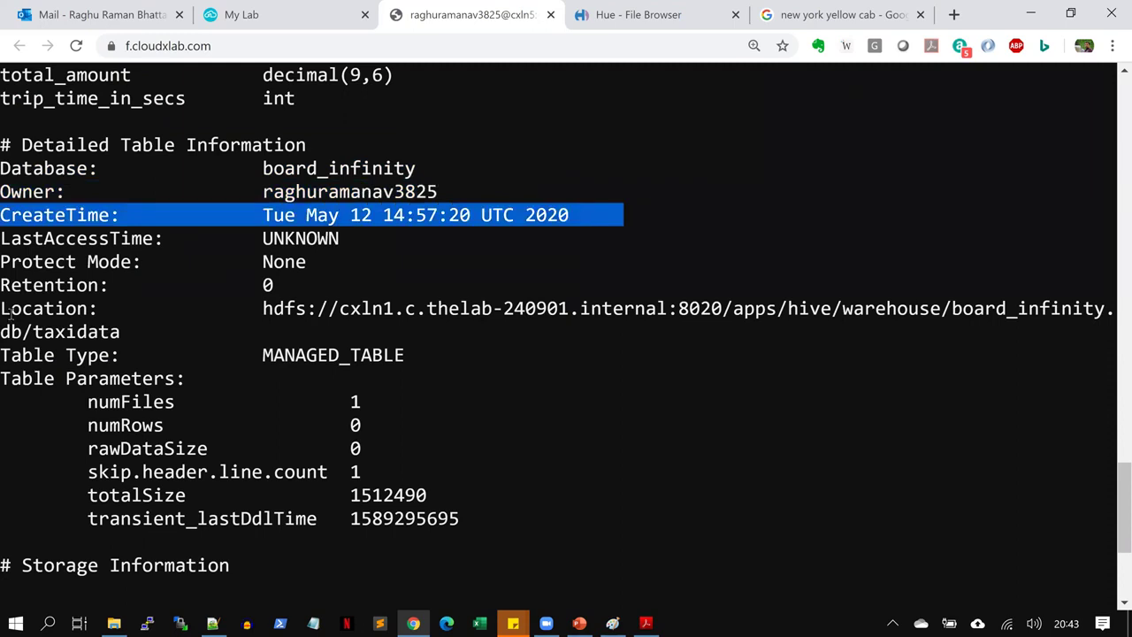
left_click(25, 354)
left_click_drag(106, 358, 859, 365)
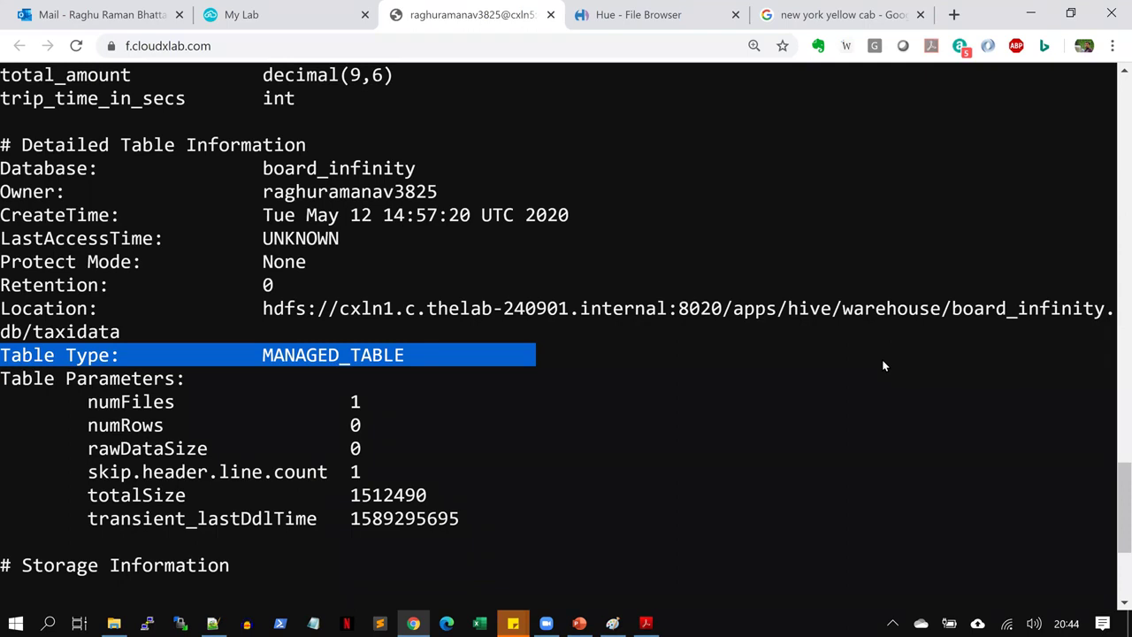
left_click_drag(1, 308, 100, 310)
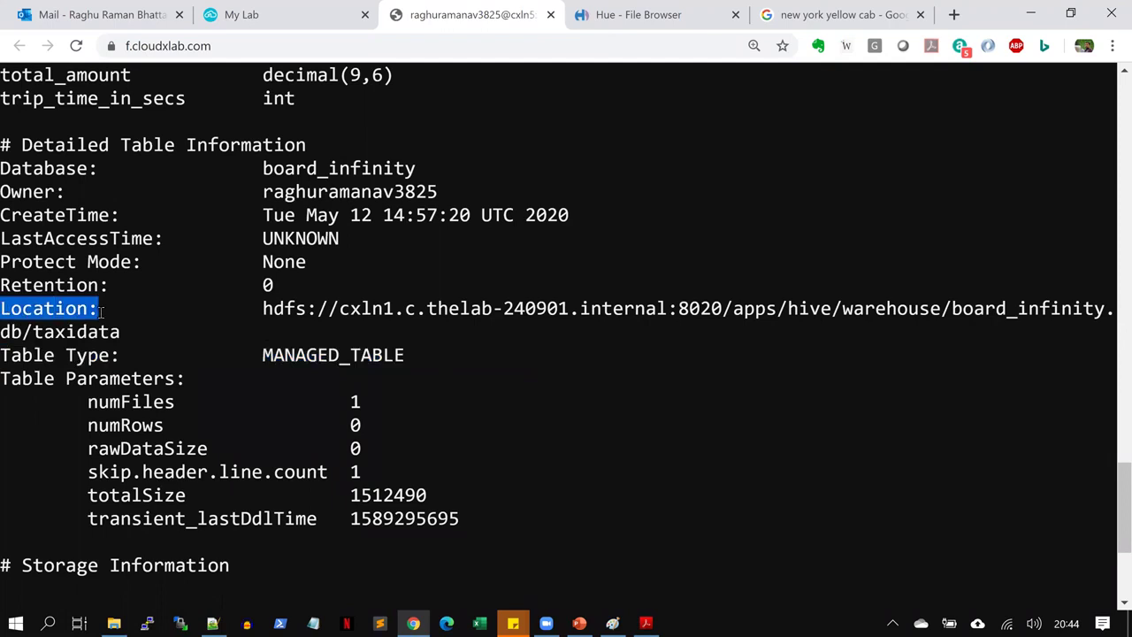
left_click_drag(100, 310, 229, 309)
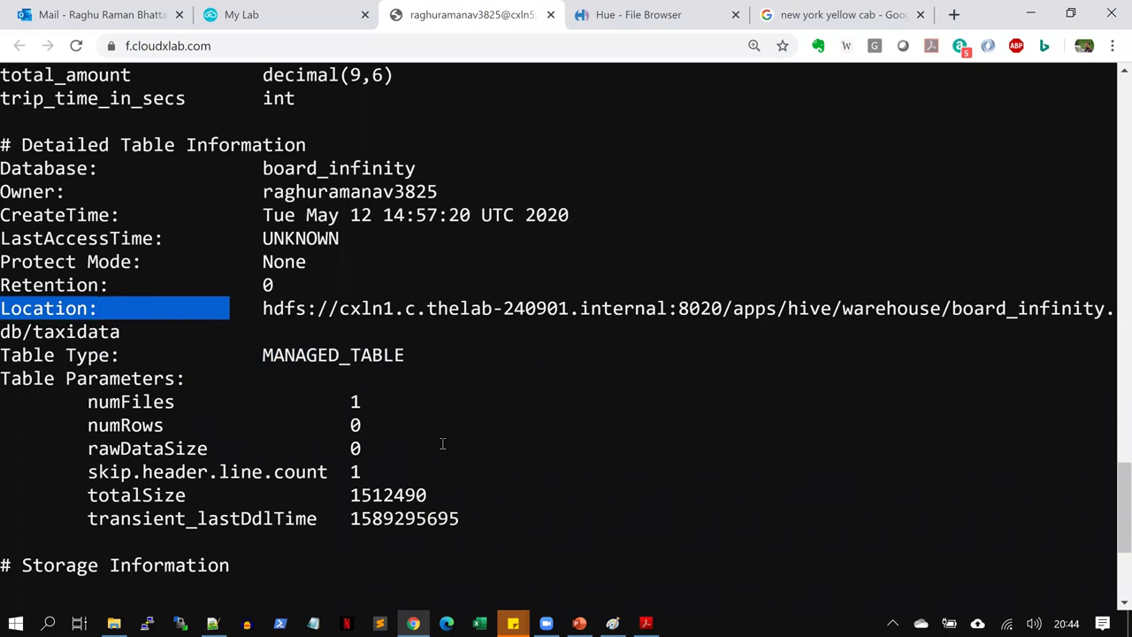
left_click(637, 14)
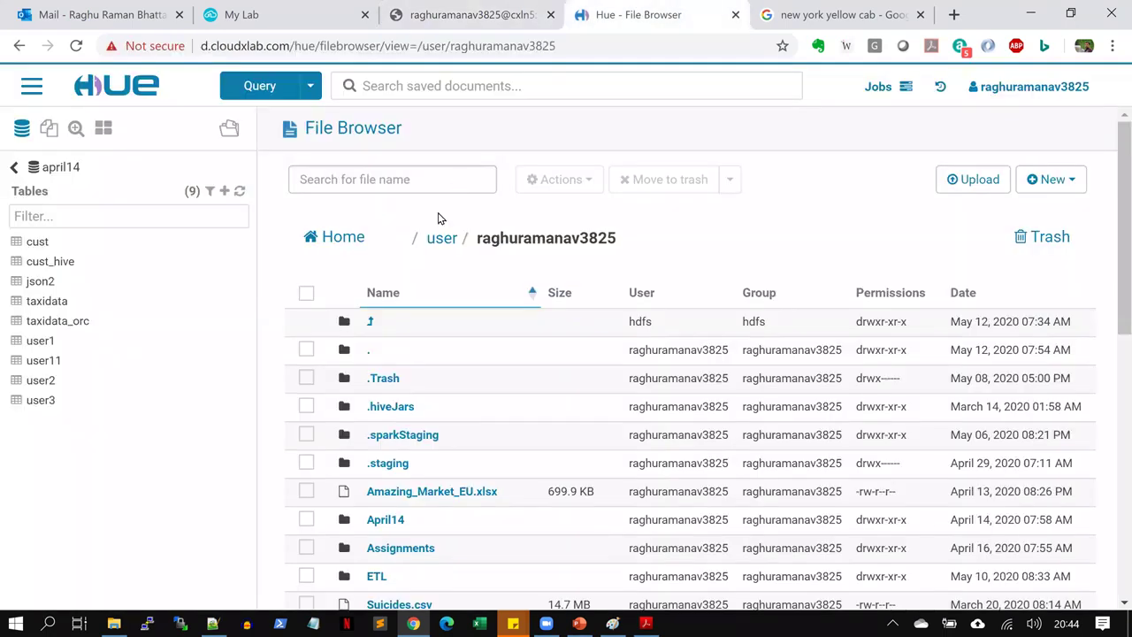
Open the HDFS root directory and then the user folder
left_click(416, 241)
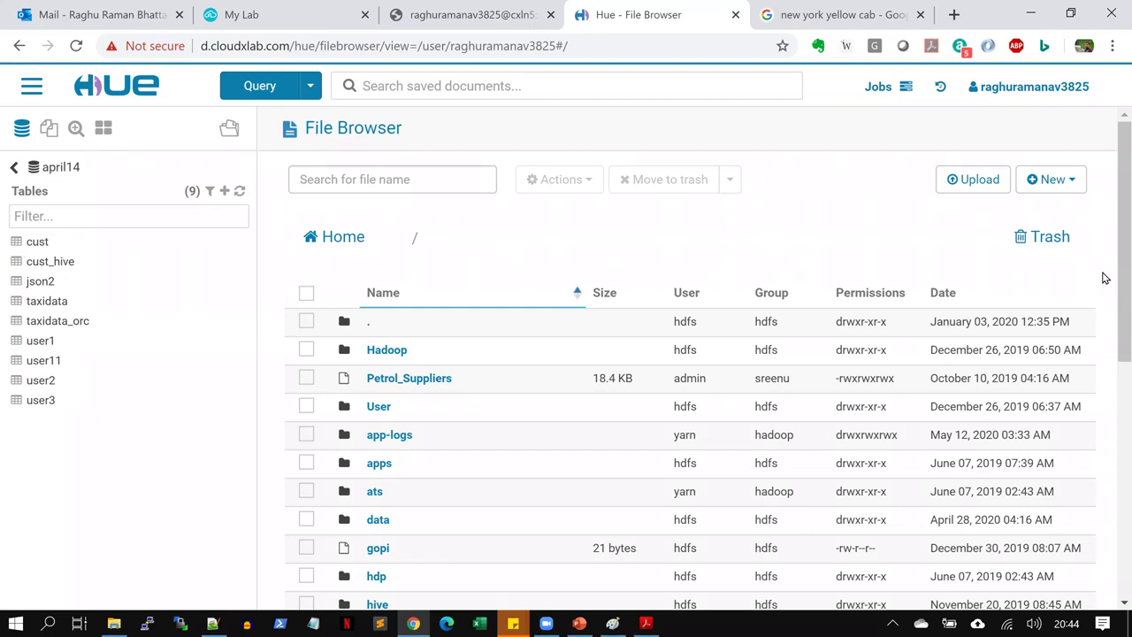
key("ctrl+a")
left_click(946, 235)
scroll(1113, 477, "down", 5)
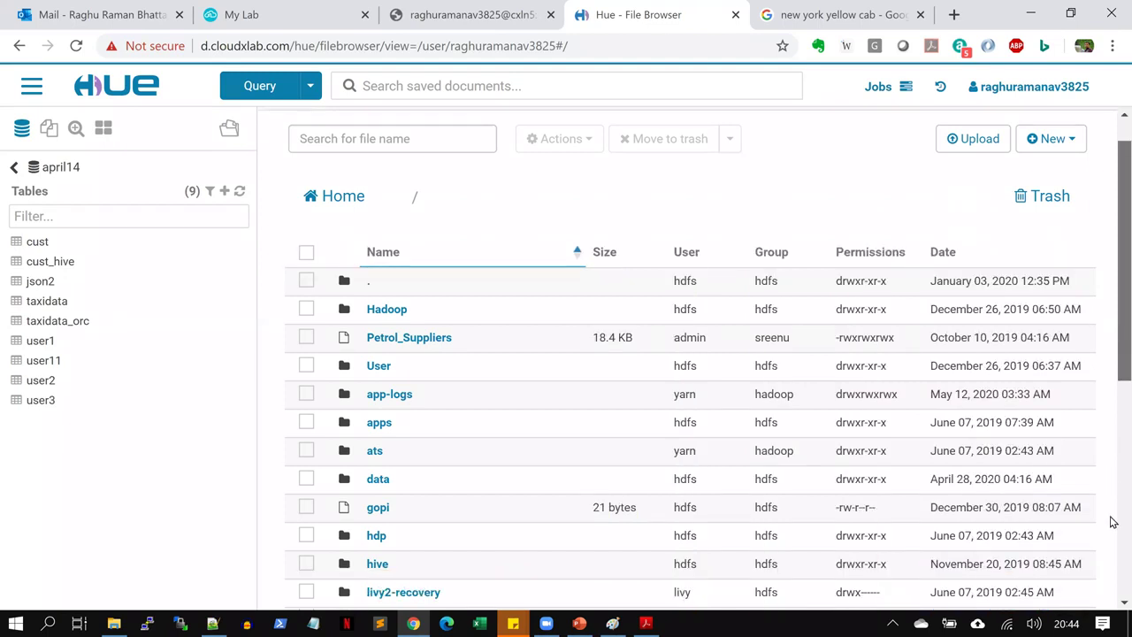
left_click(378, 454)
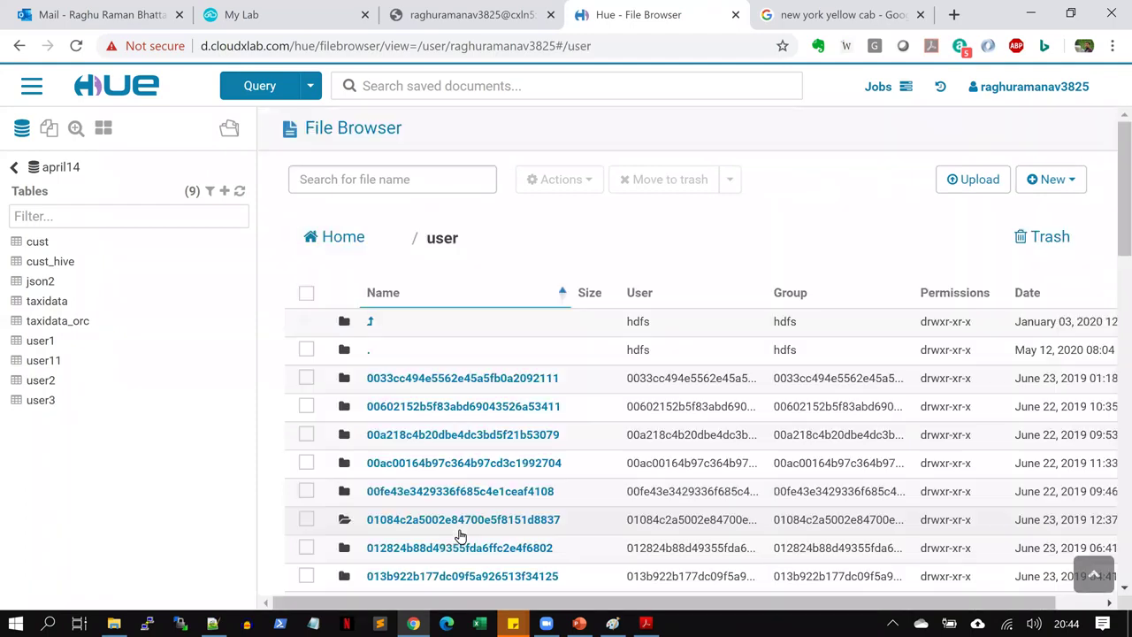
Filter /user for 'hive', open the hive folder, and return to the root directory
scroll(1114, 460, "down", 7)
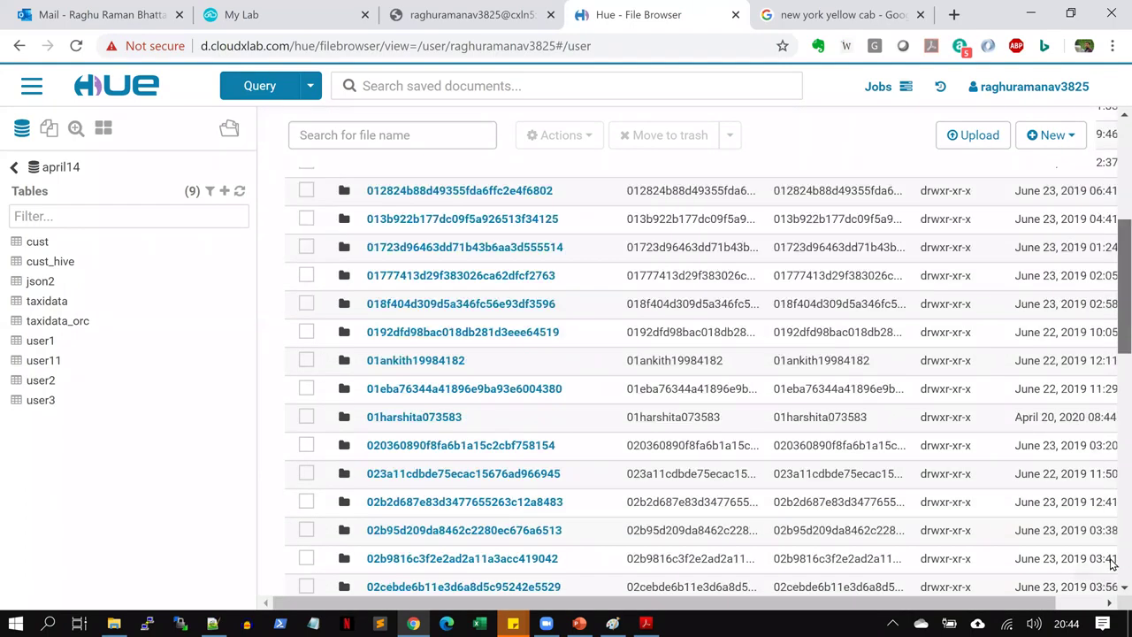
scroll(1113, 559, "down", 5)
left_click_drag(1116, 513, 1106, 124)
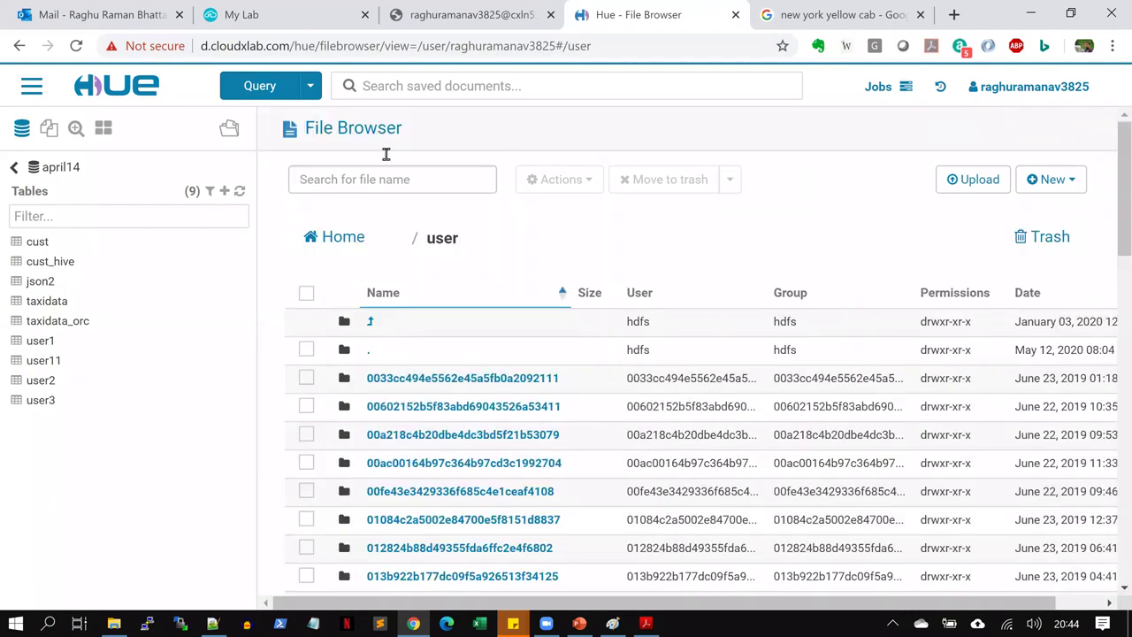
left_click(403, 180)
type("hiv")
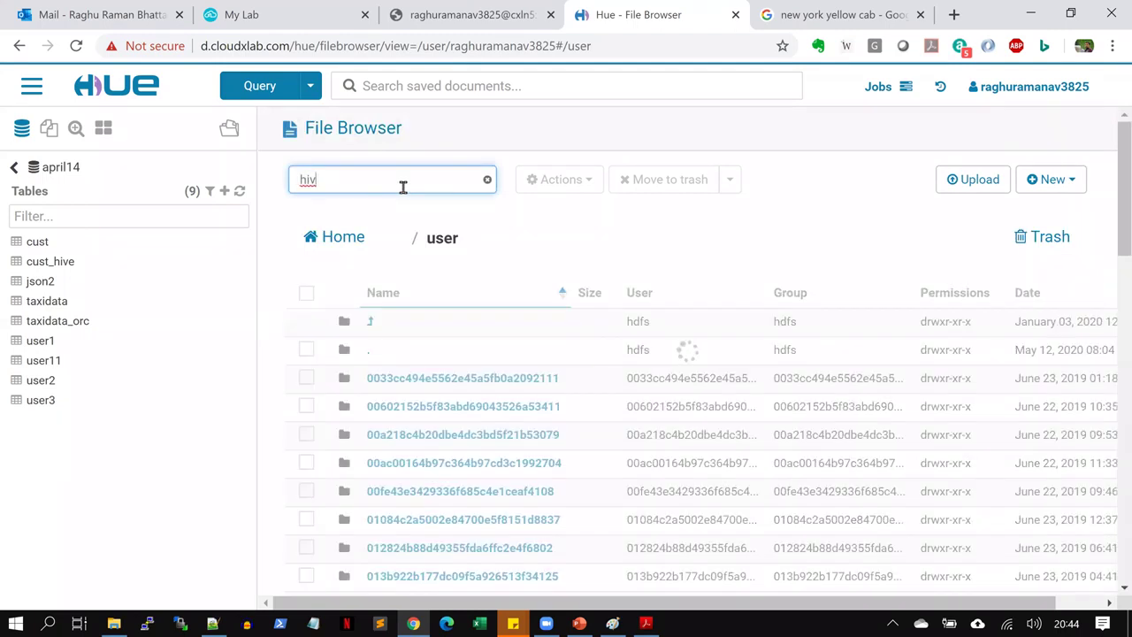
type("e")
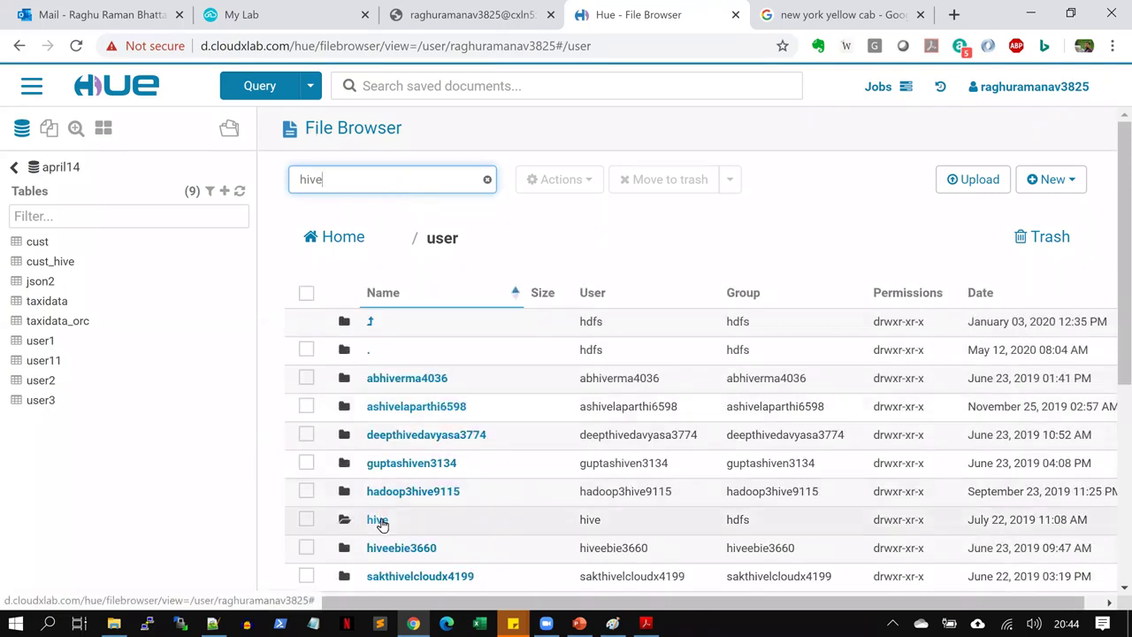
left_click(378, 519)
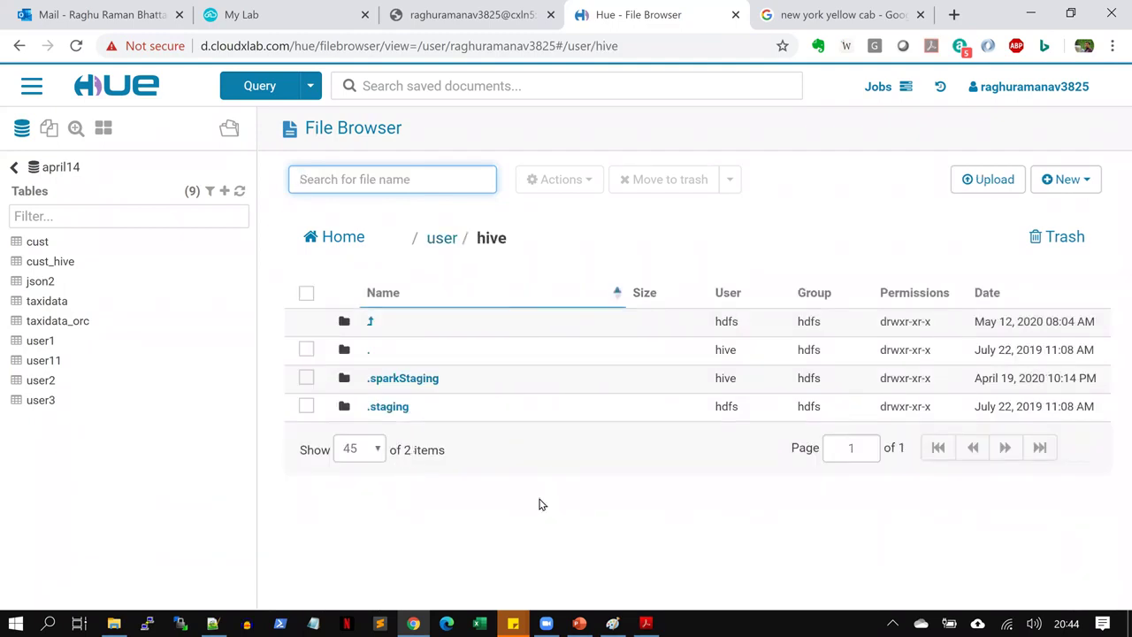
left_click(417, 247)
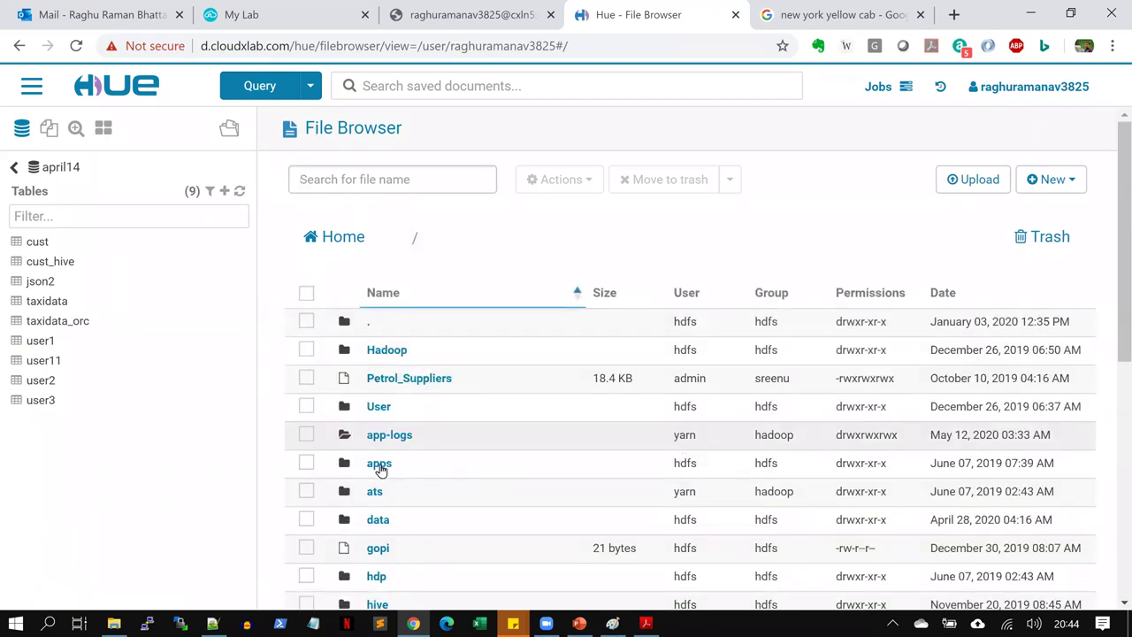
Go to /apps/hive/warehouse, filter by 'board', and open board_infinity.db
left_click(379, 465)
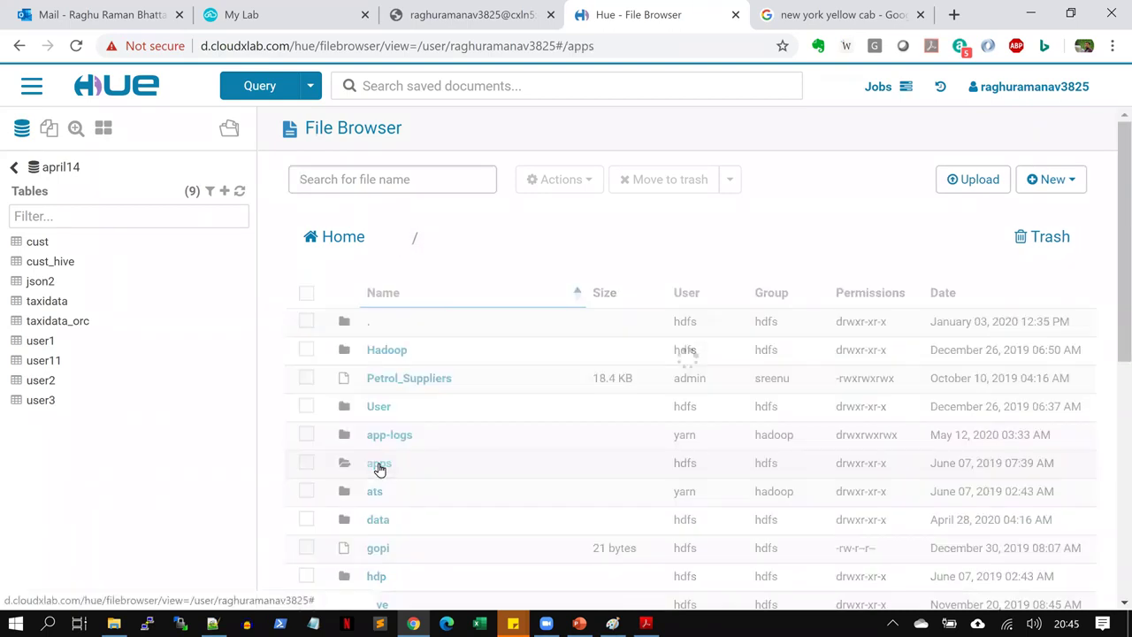
left_click(378, 493)
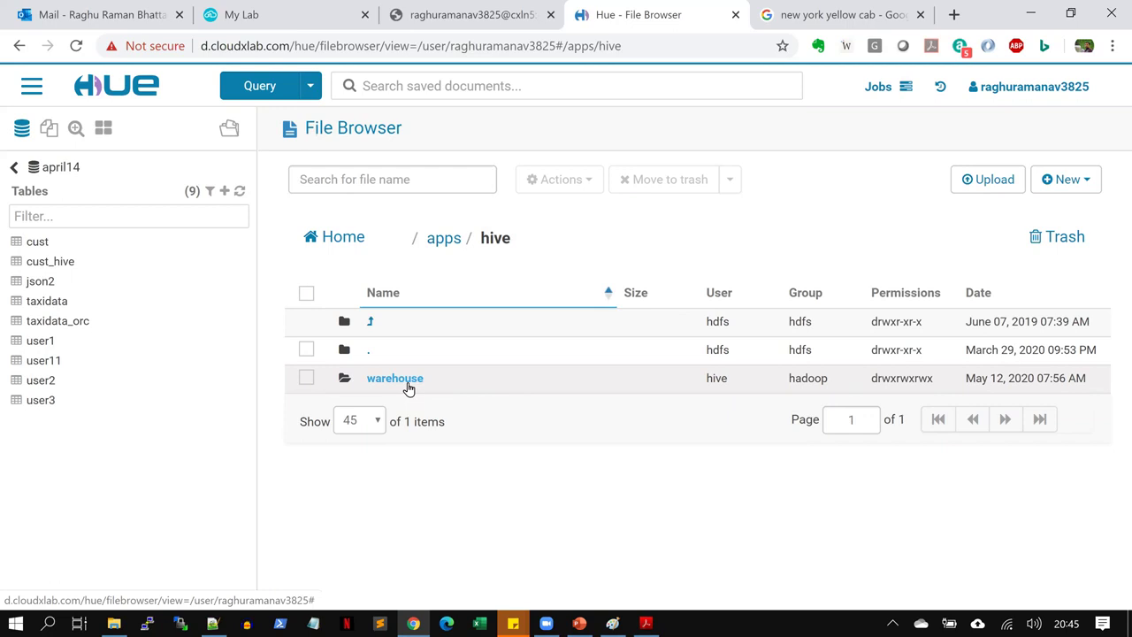
left_click(407, 385)
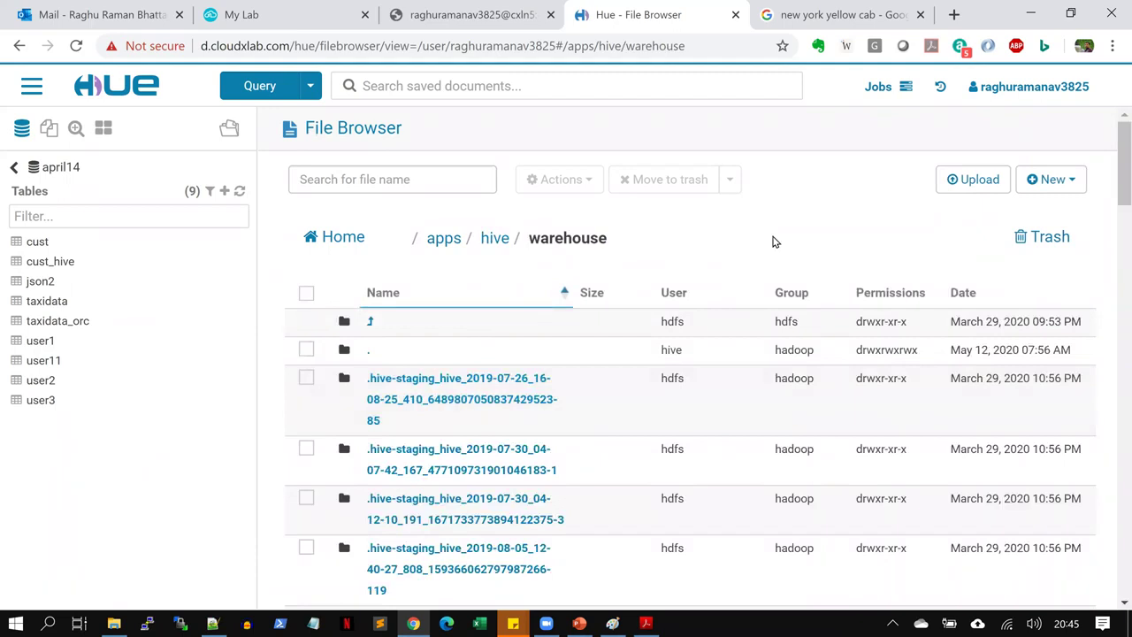
left_click(423, 169)
type("board")
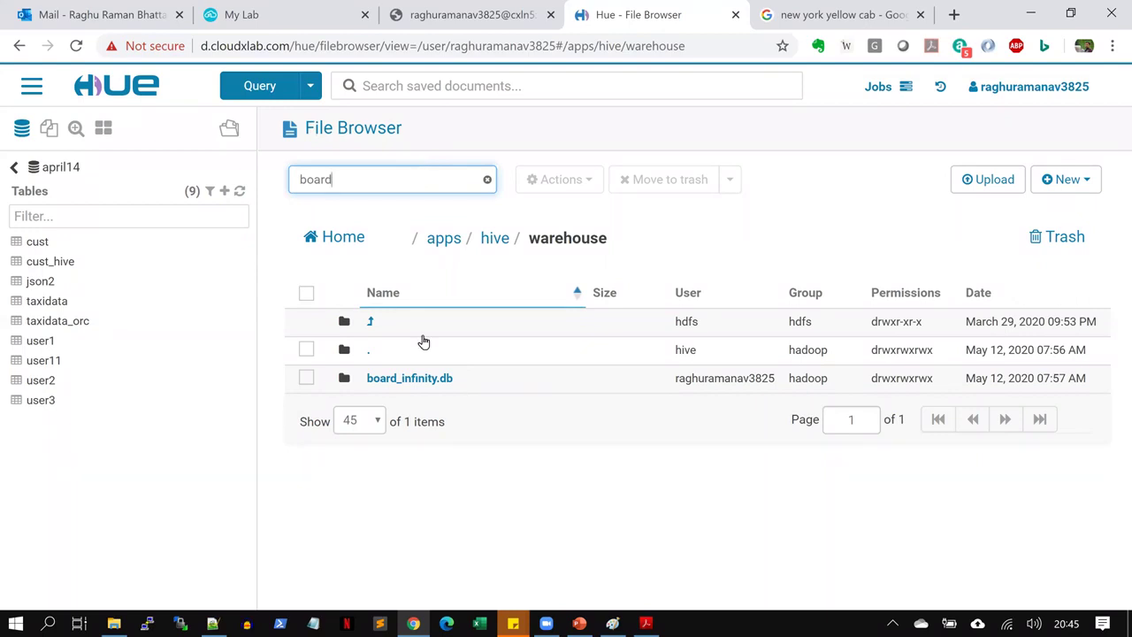
left_click(432, 380)
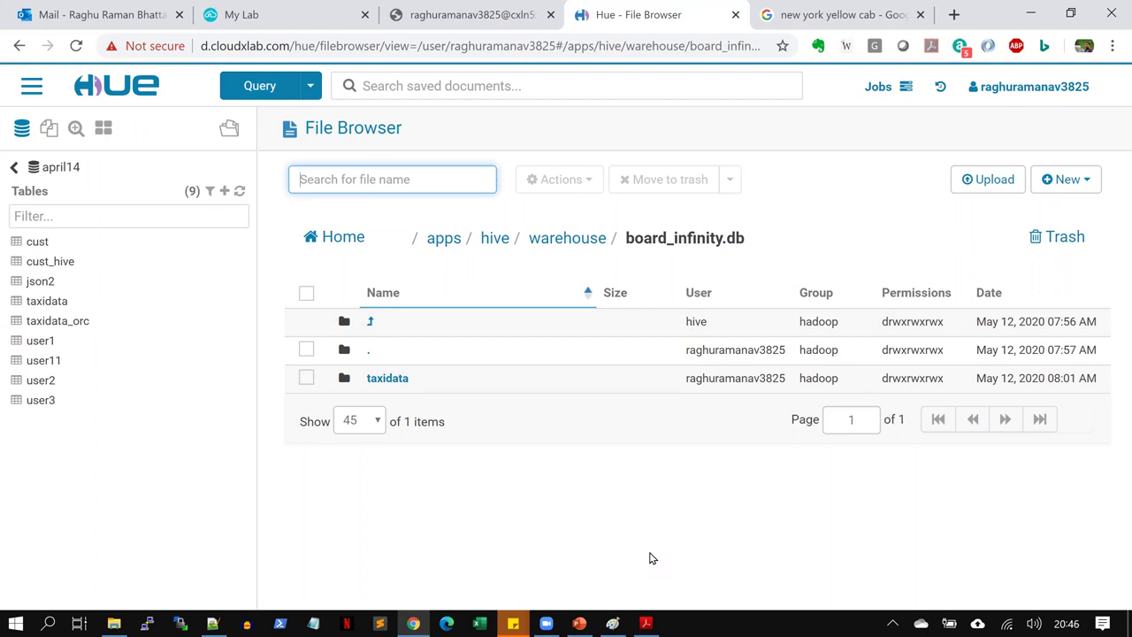
Open the taxidata folder and tick, then untick, the 1.4 MB yellow.csv file
left_click(390, 381)
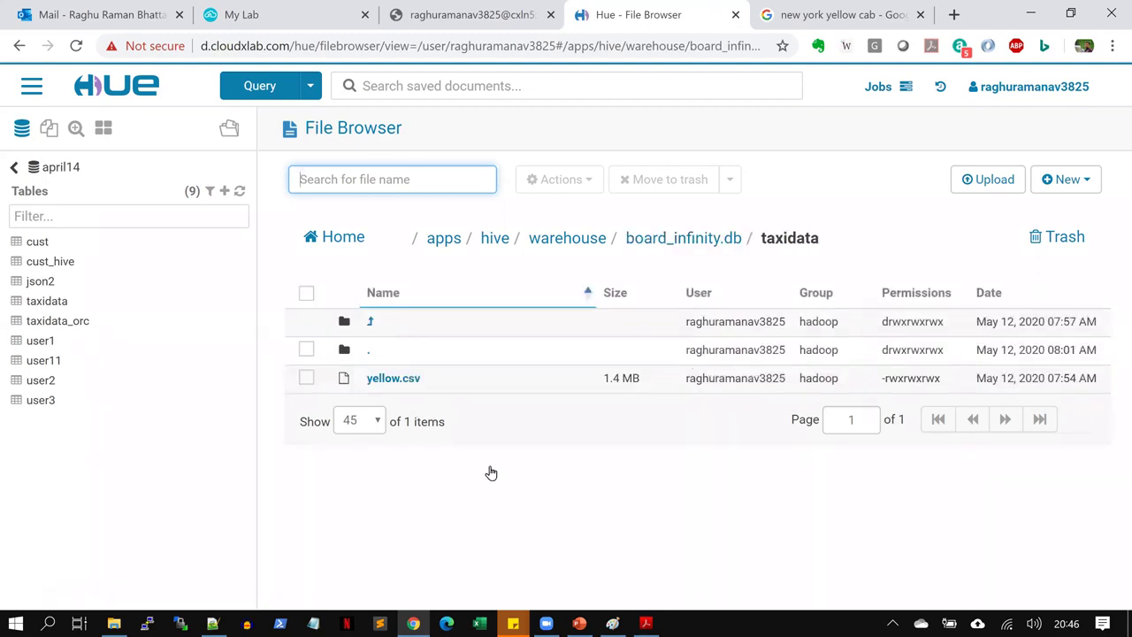
left_click(305, 378)
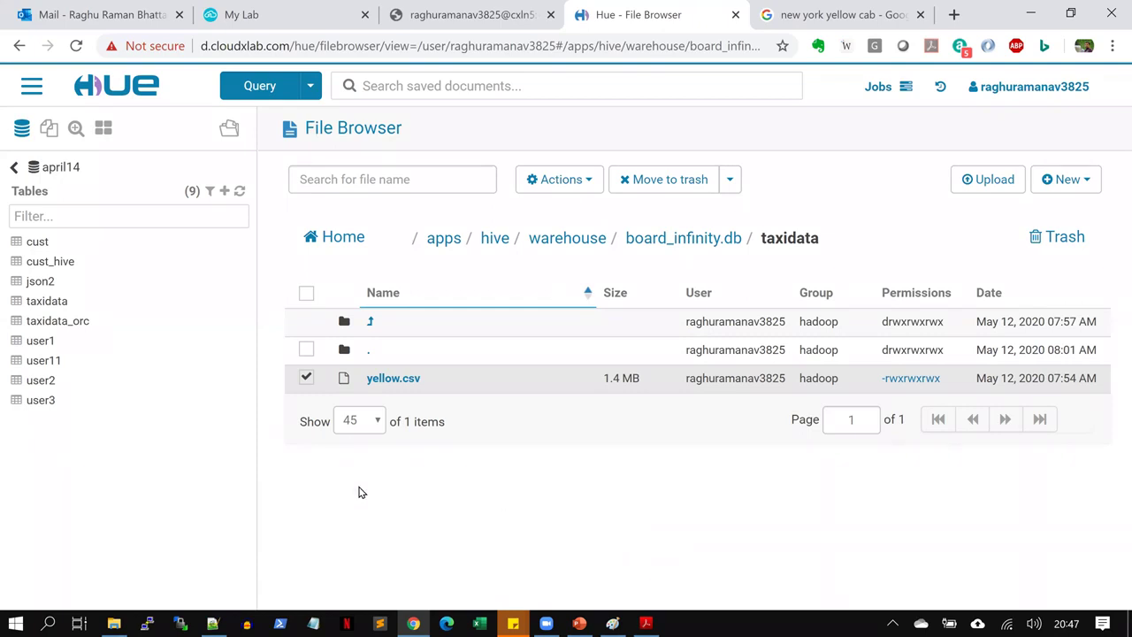
left_click(307, 378)
Permanently delete yellow.csv via Delete forever, confirming Yes, then return to the Hive terminal
left_click(306, 377)
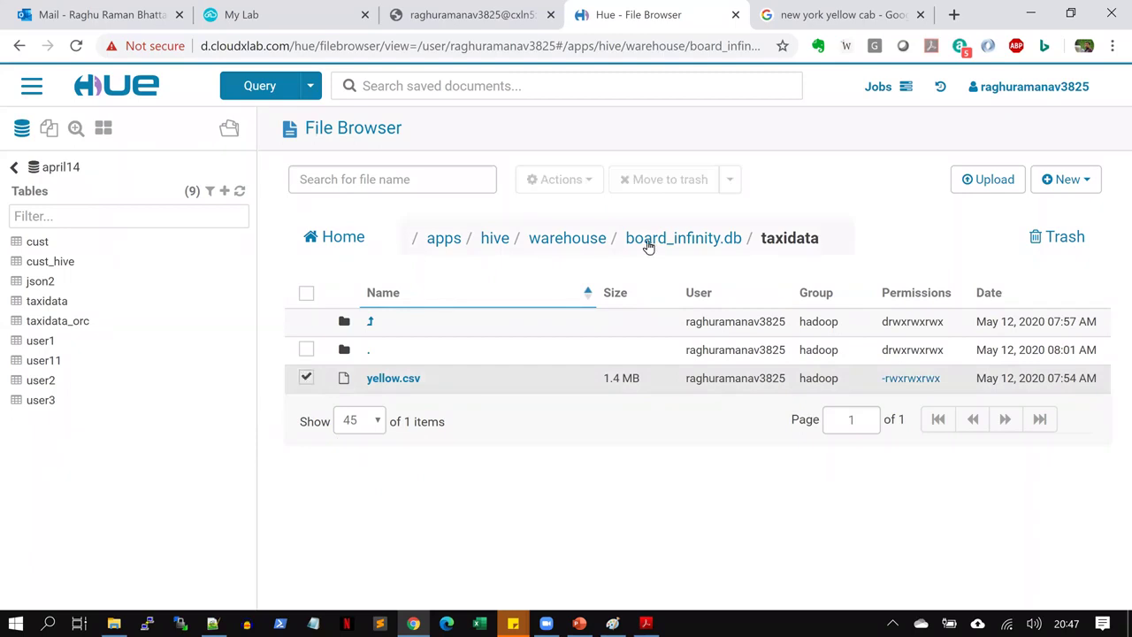
left_click(731, 180)
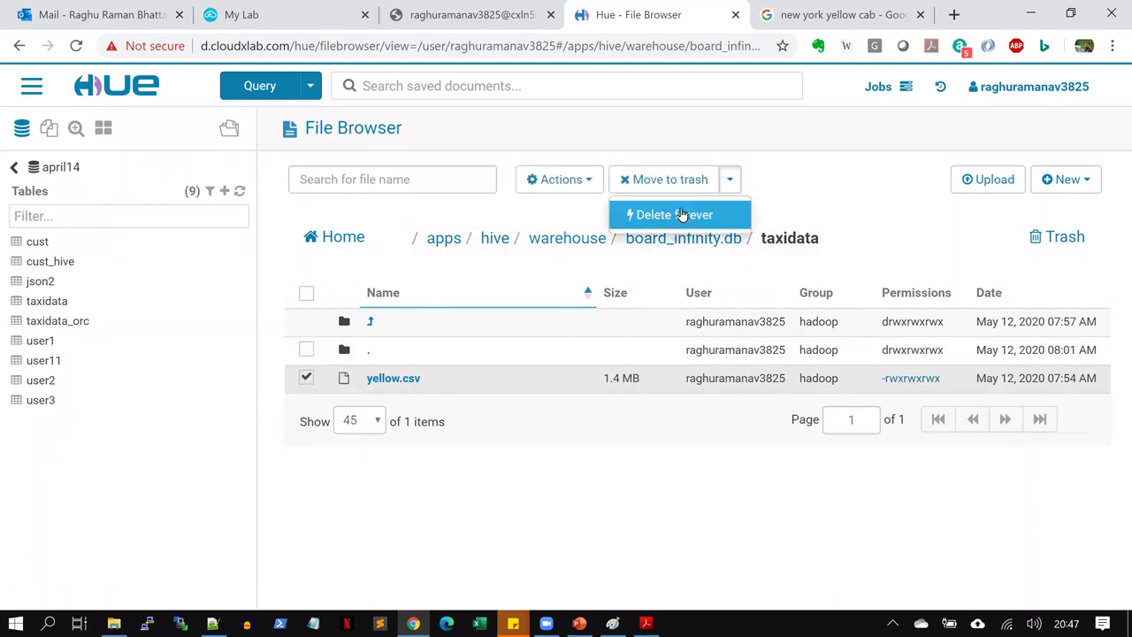
left_click(682, 216)
left_click(784, 272)
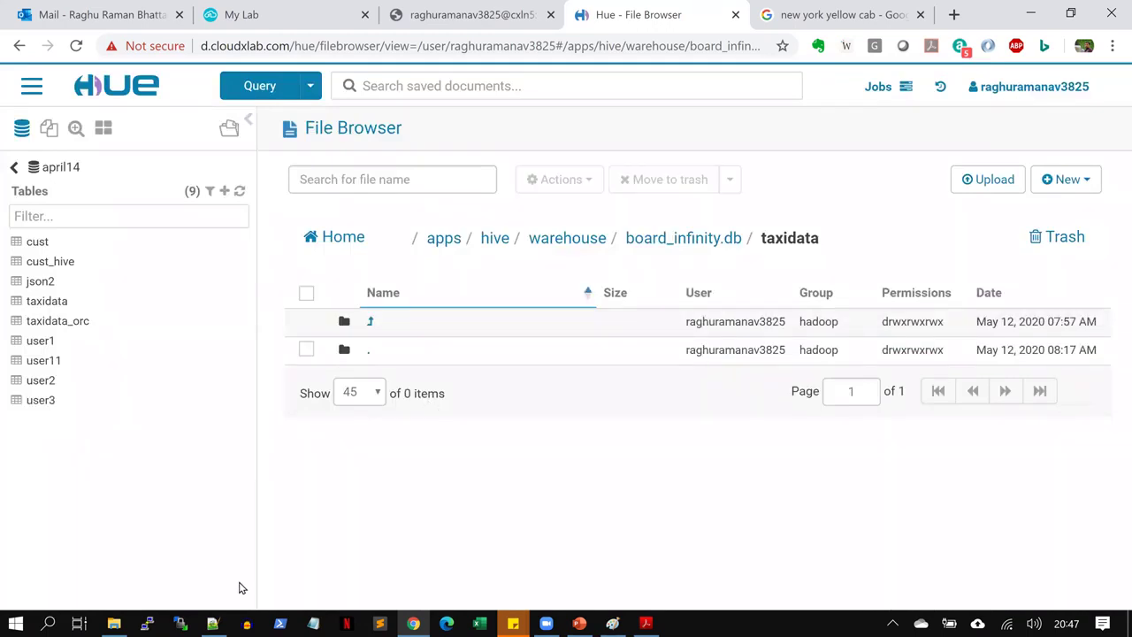
left_click(463, 11)
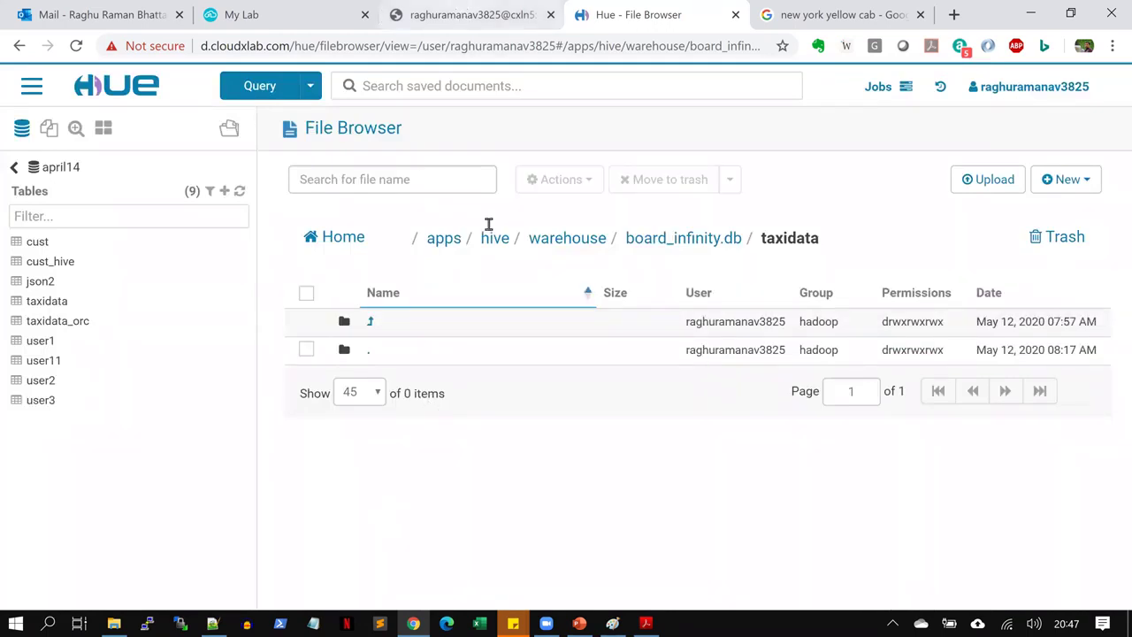
scroll(490, 231, "down", 4)
Clear the screen and run select * from taxidata; which now returns no rows
key("ctrl+l")
type("select ")
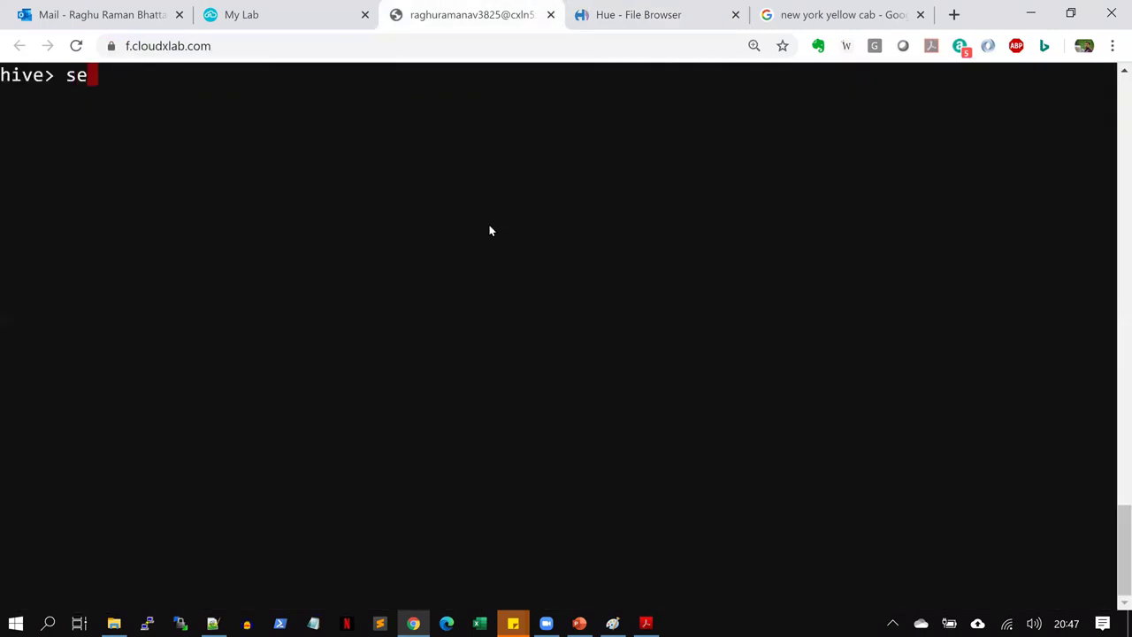
type("*")
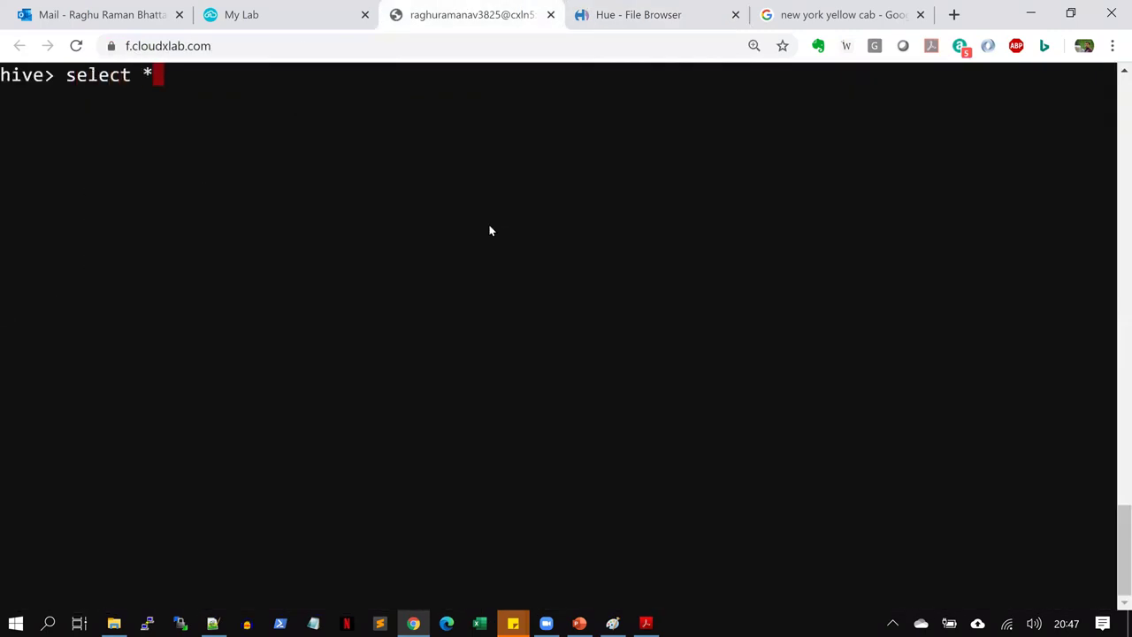
type(" from taxidata;")
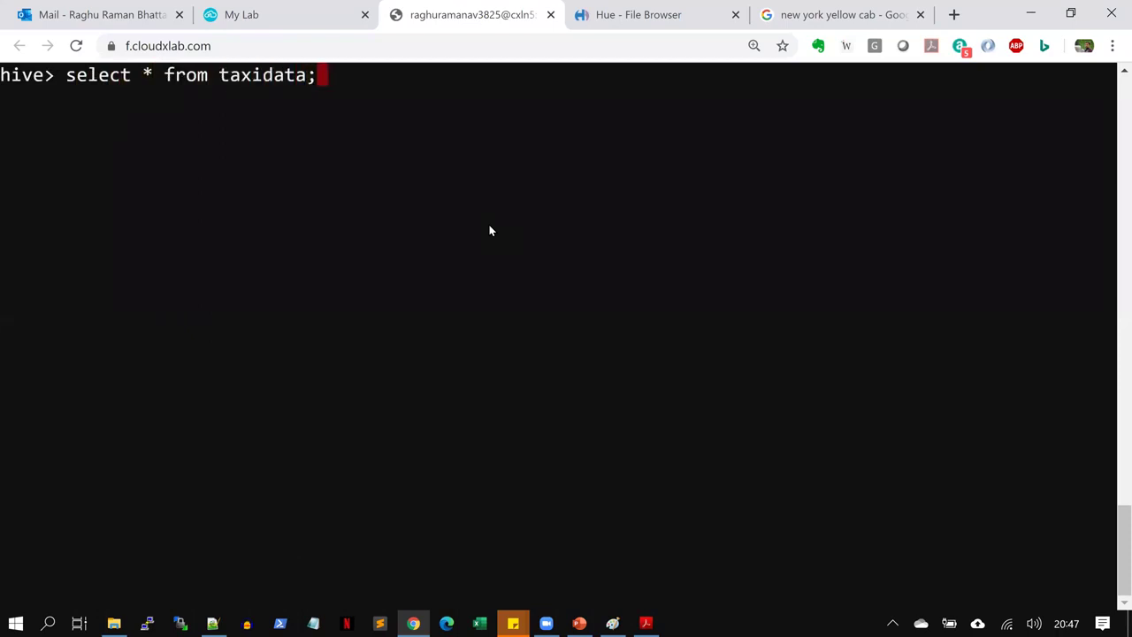
key("Return")
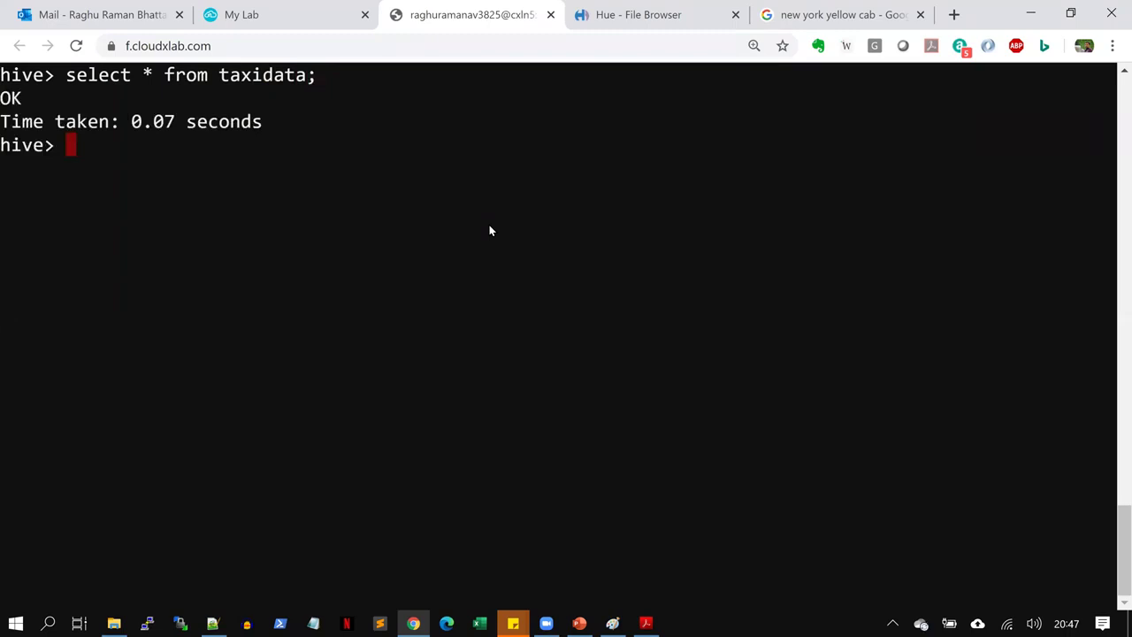
Drag yellow.csv from File Explorer into the Hue taxidata folder to re-upload it
left_click(642, 13)
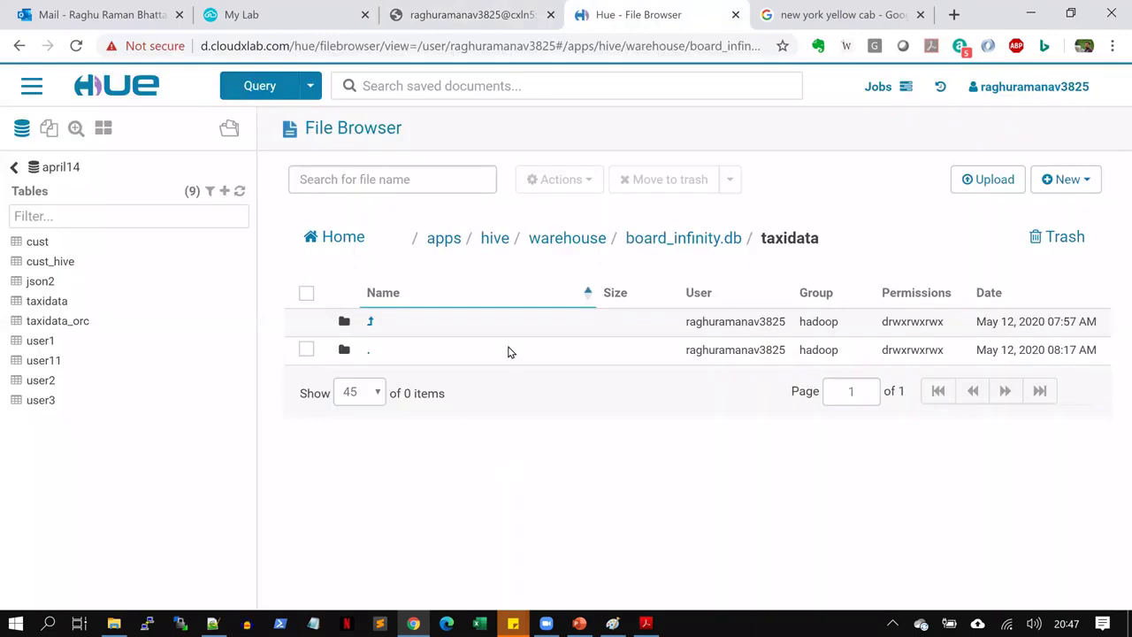
key("super+e")
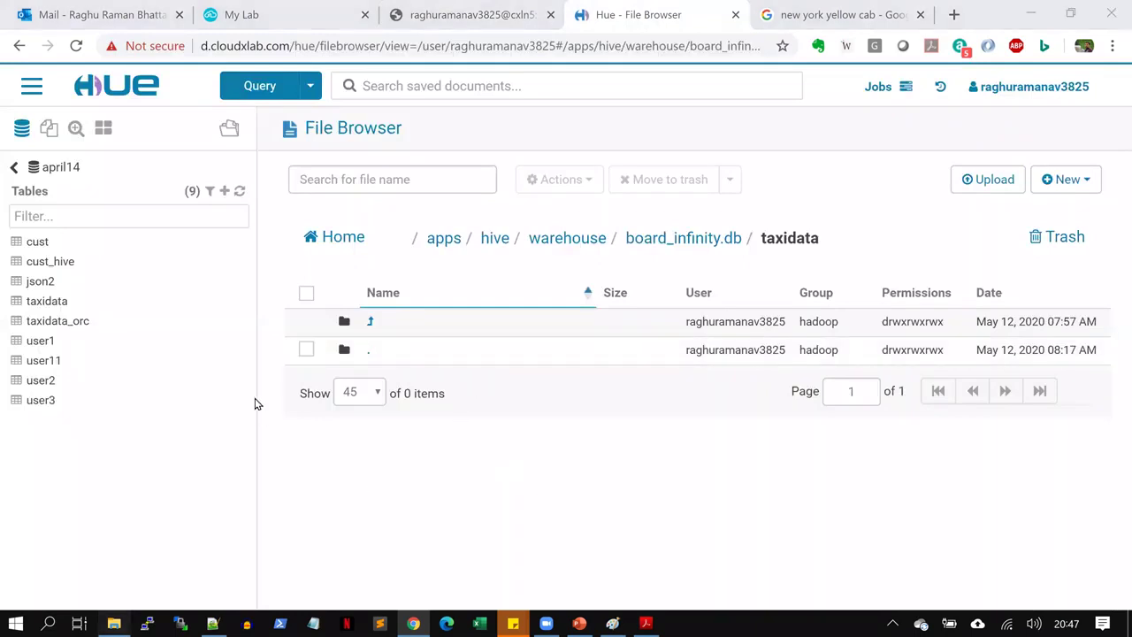
left_click_drag(376, 540, 485, 467)
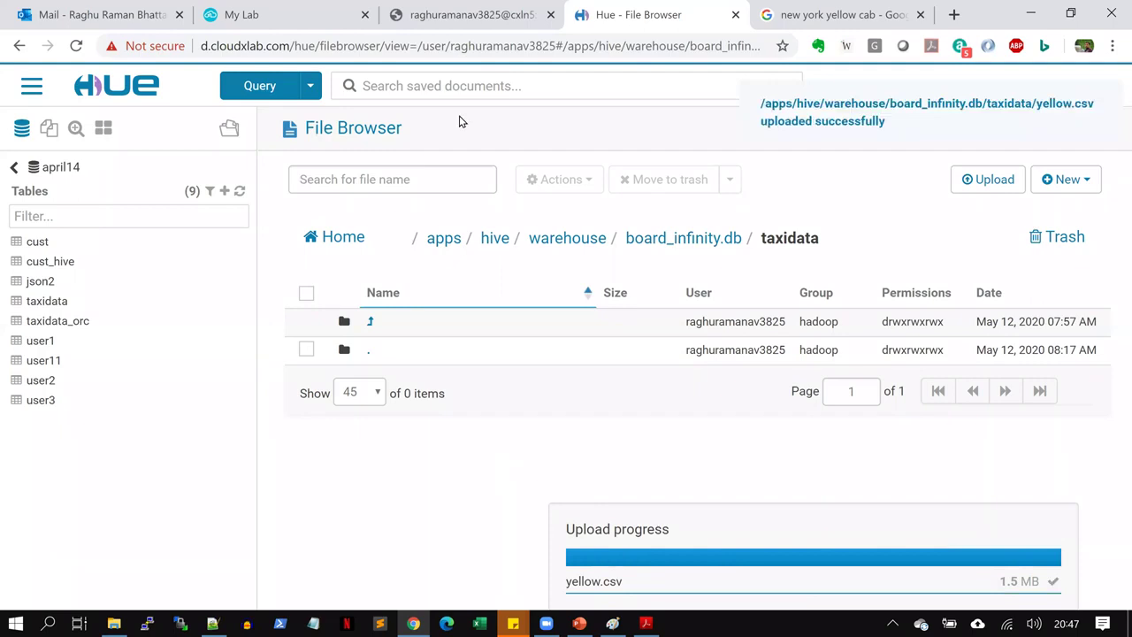
Run select * from taxidata limit 5; in Hive to see five rows returned
left_click(463, 11)
key("Up")
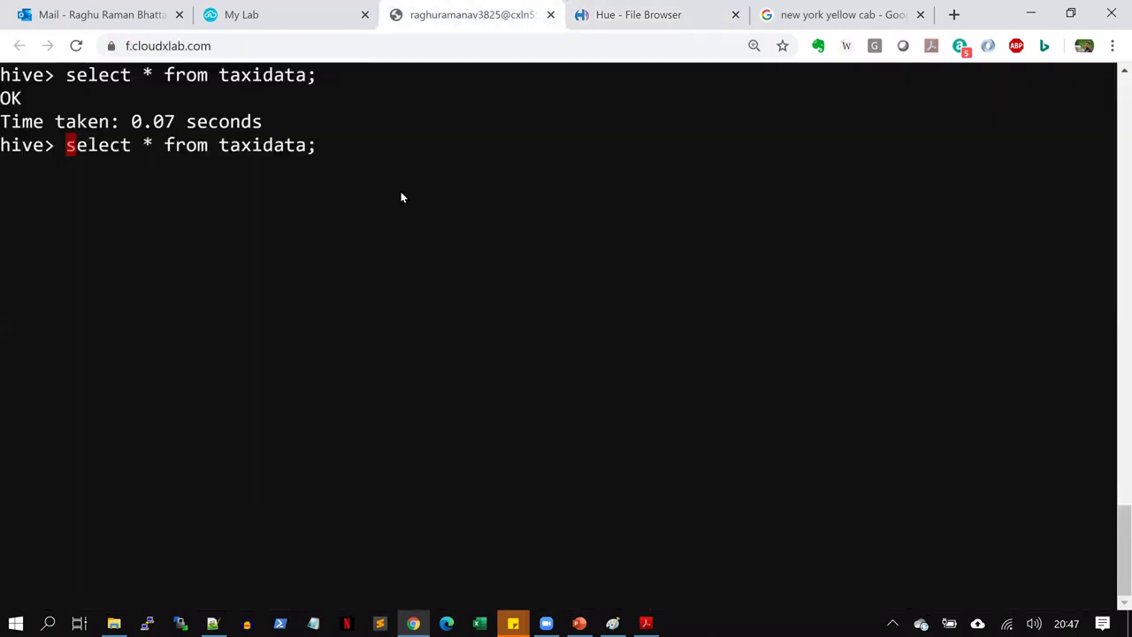
key("BackSpace")
type("limit 5;")
key("Return")
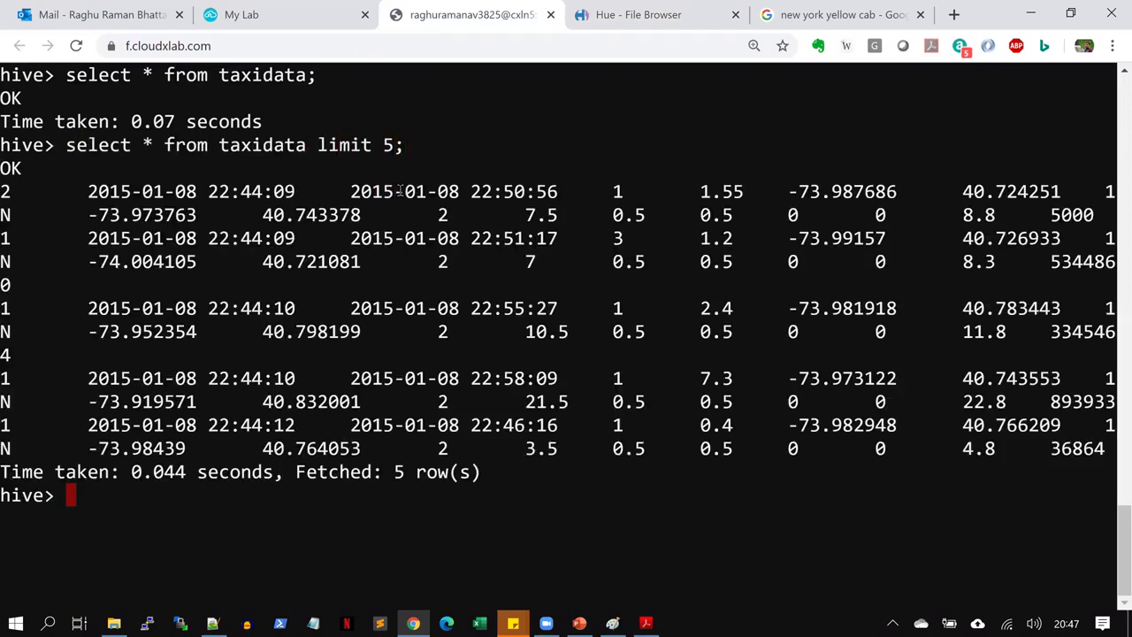
key("alt+Tab")
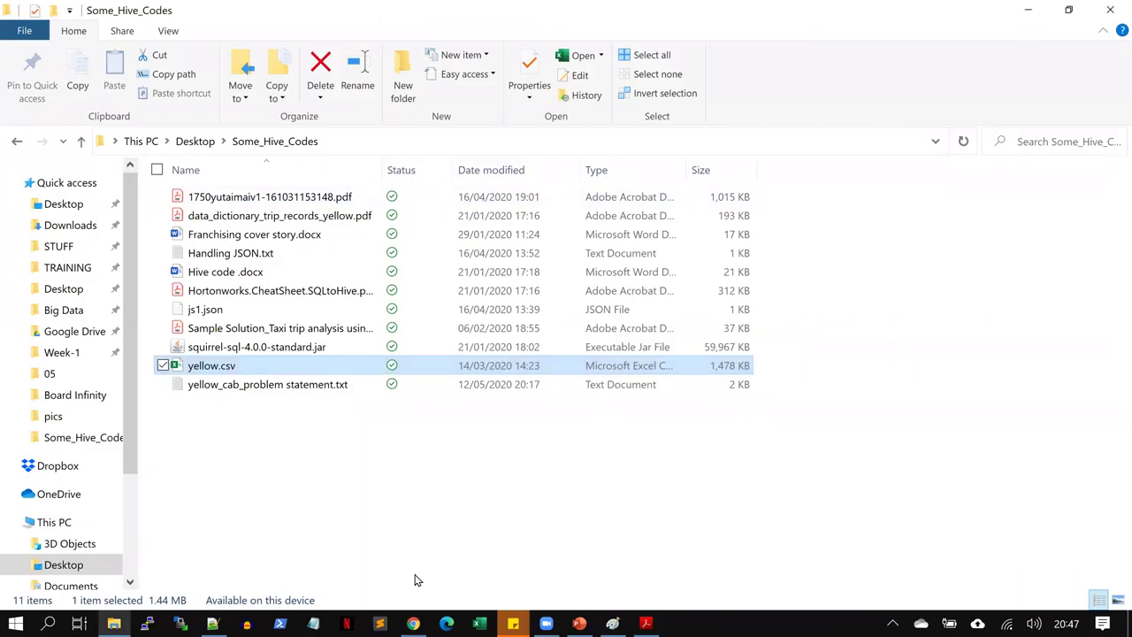
Bring back the Hue File Browser tab showing the re-uploaded 1.4 MB yellow.csv
key("alt+Tab")
left_click(650, 11)
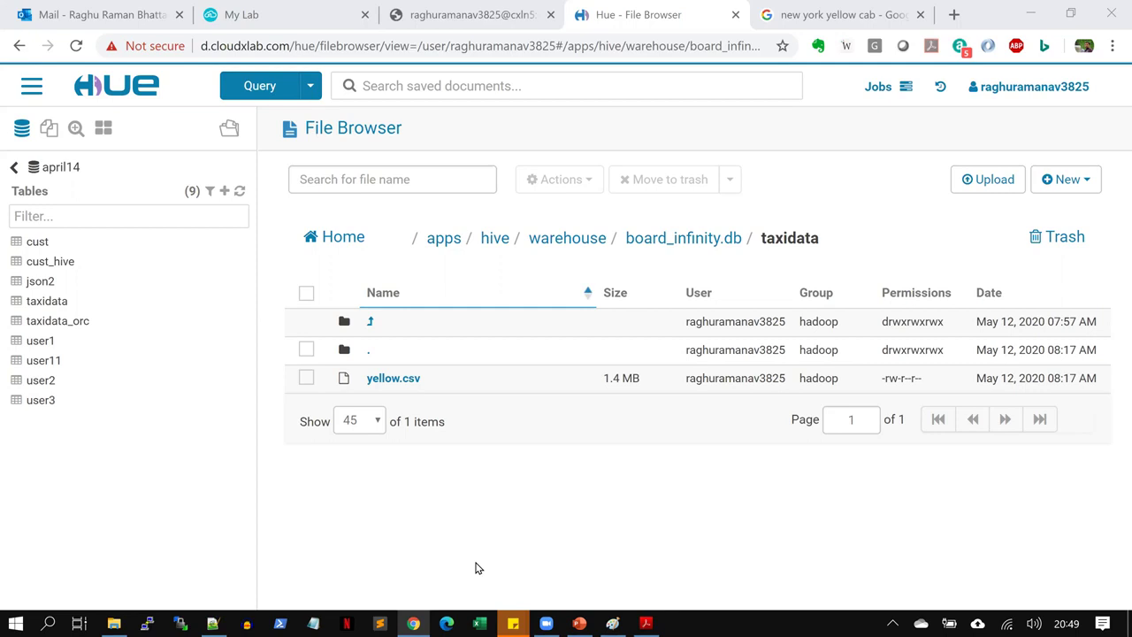
Select yellow.csv and delete it forever, confirming with Yes, leaving taxidata empty
left_click(307, 378)
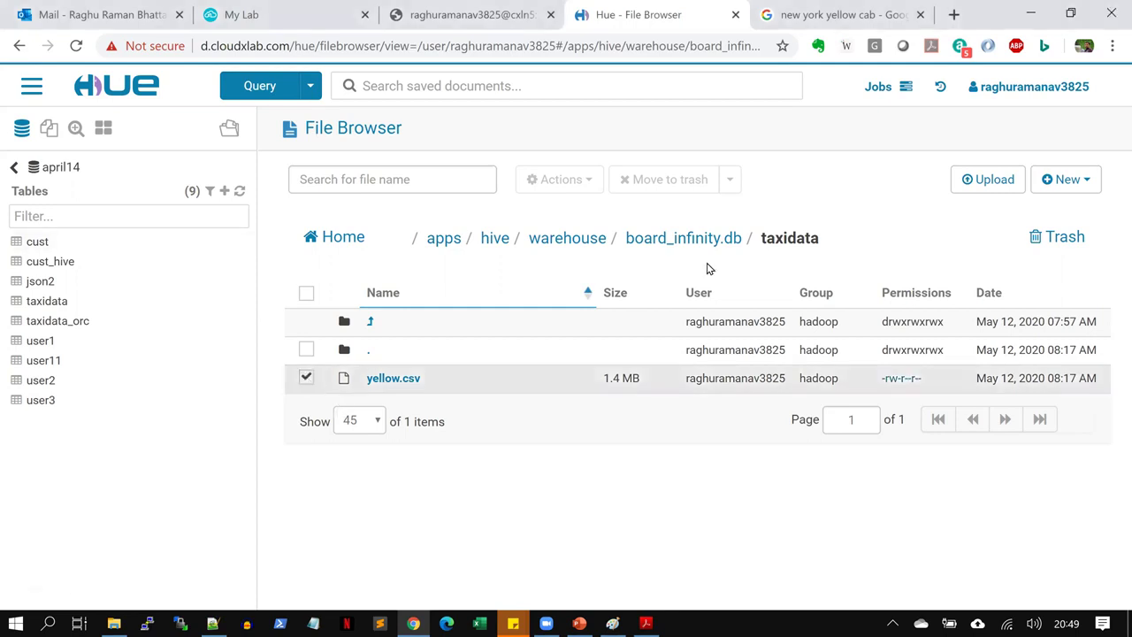
left_click(737, 180)
left_click(681, 215)
left_click(784, 271)
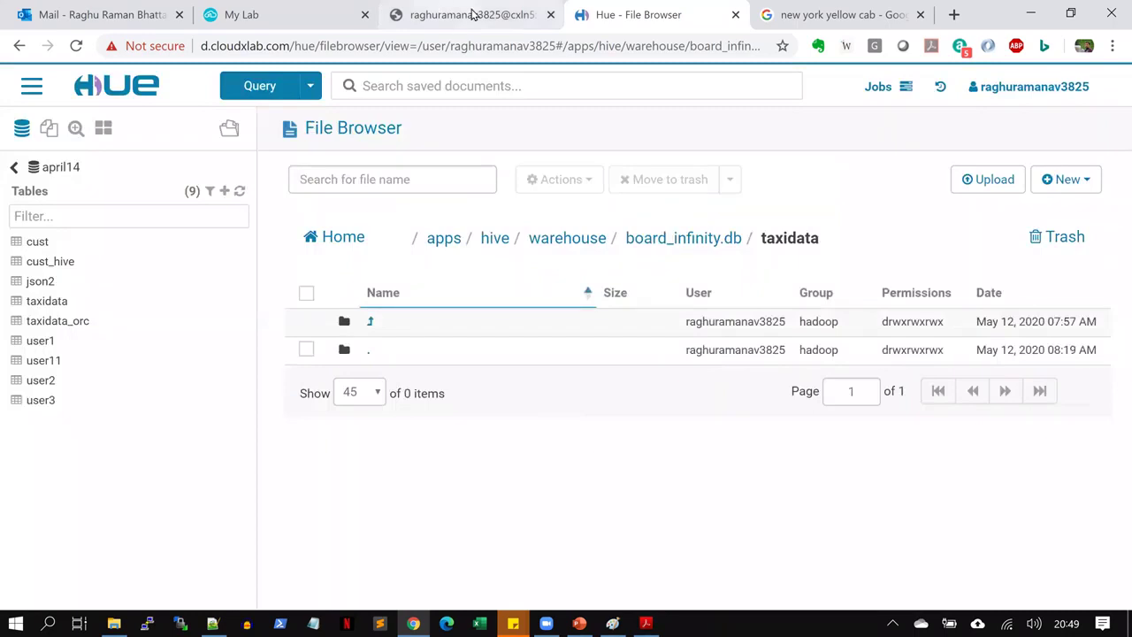
Exit Hive with quit; and list the local home folder with ls
left_click(473, 15)
type("quit;")
key("Return")
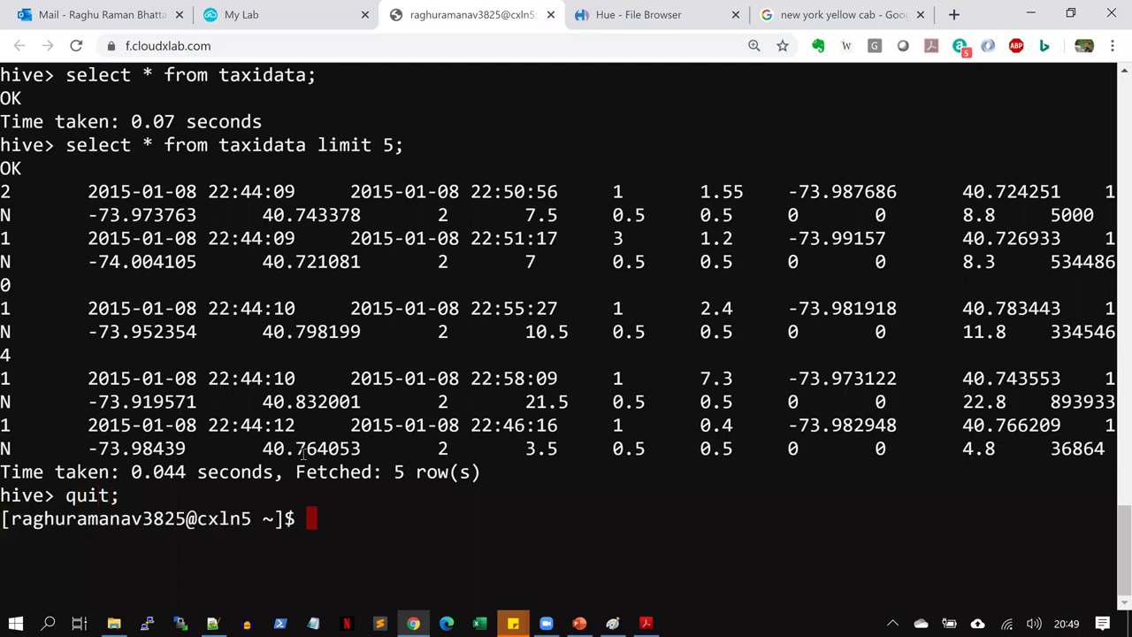
key("ctrl+l")
type("ls")
key("Return")
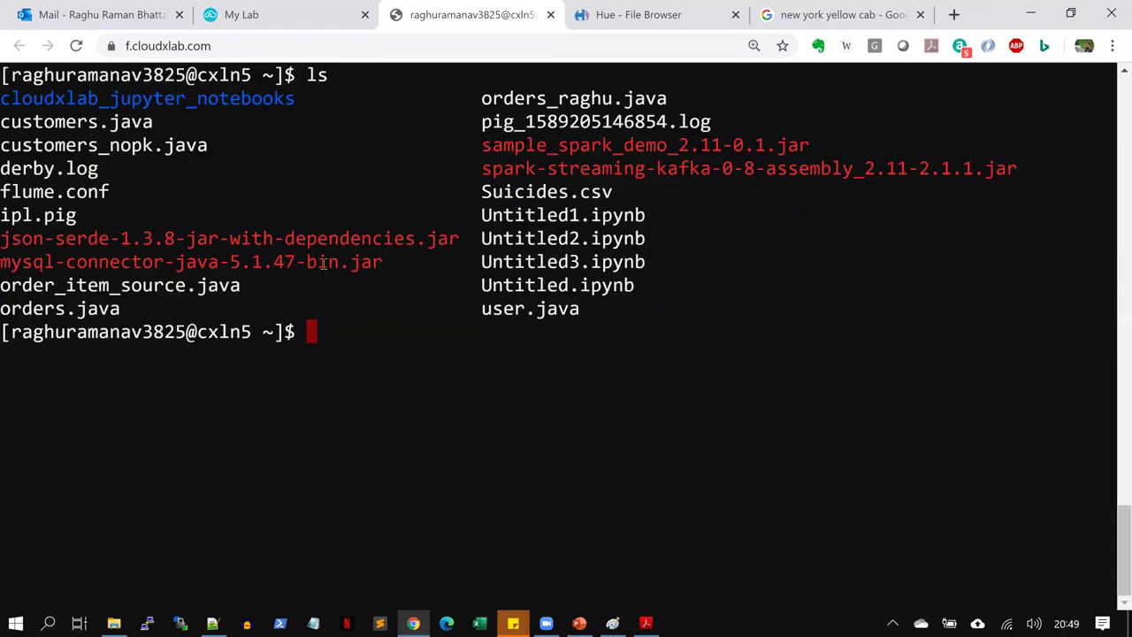
left_click(657, 14)
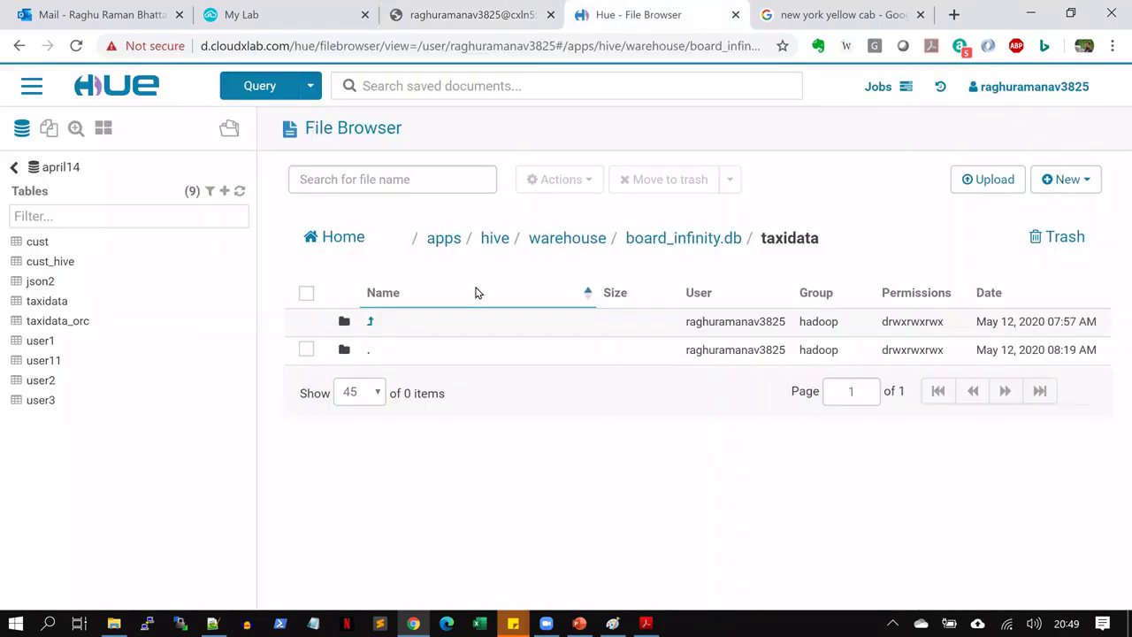
Upload yellow.csv from the local Some_Hive_Codes folder into the HDFS home folder
left_click(337, 239)
key("alt+Tab")
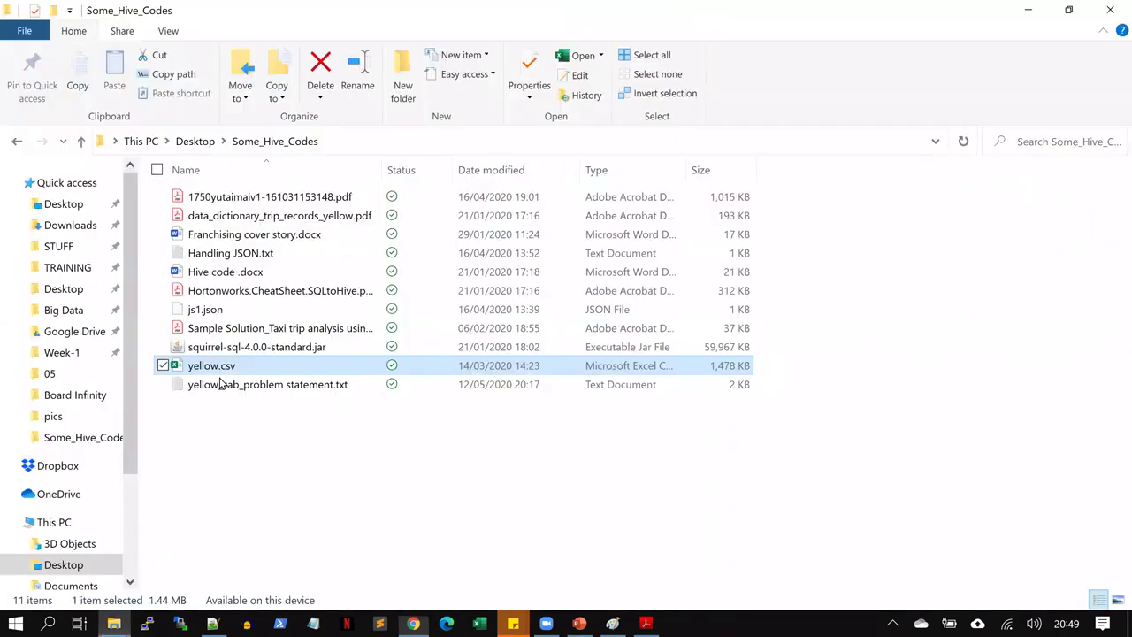
left_click_drag(223, 367, 712, 266)
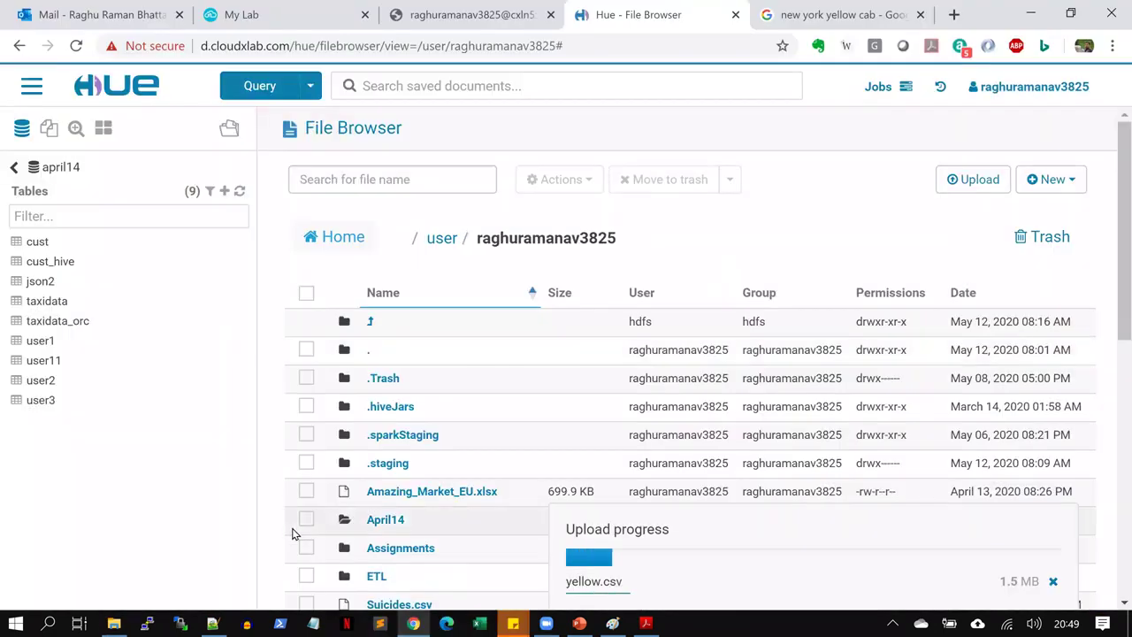
Run hdfs dfs -get yellow.csv . and confirm it appears in the ls listing
left_click(509, 10)
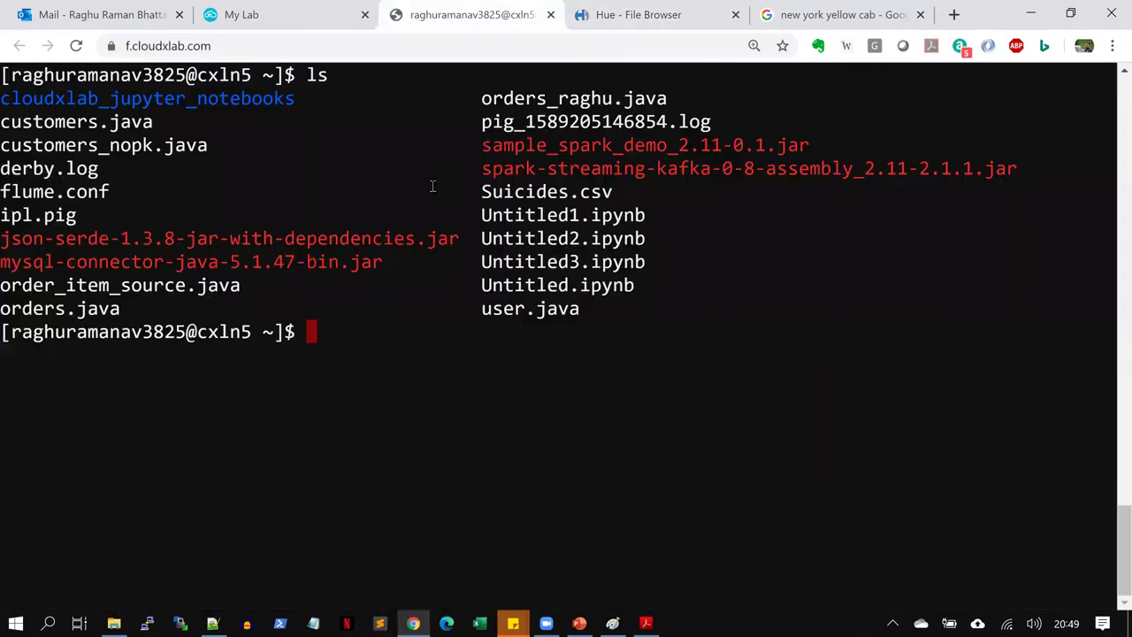
key("ctrl+l")
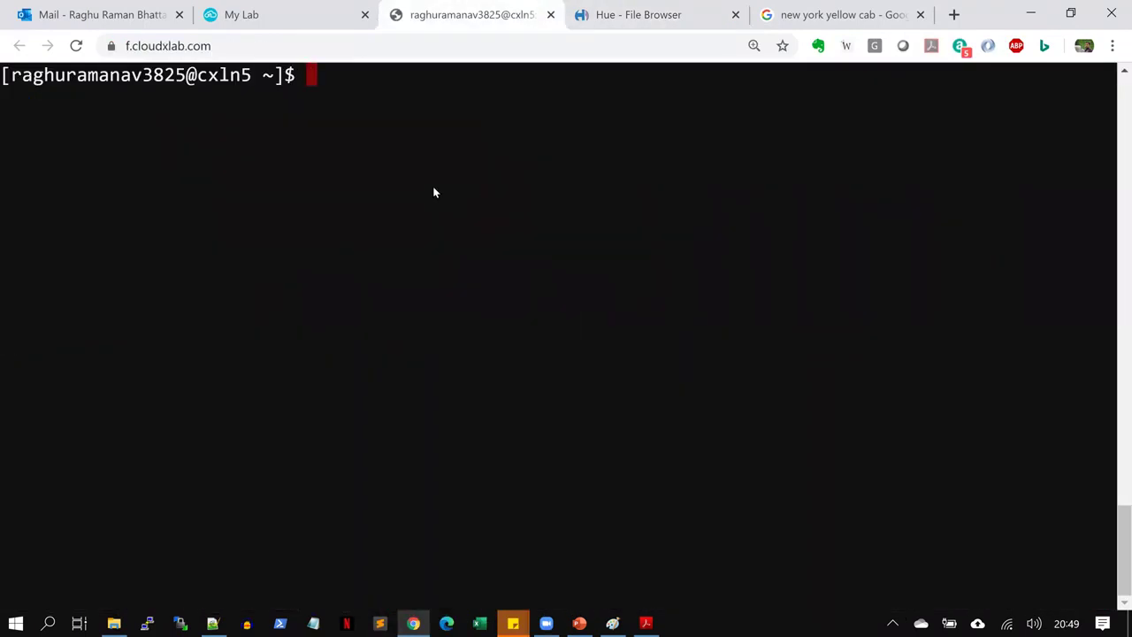
type("hdfs ")
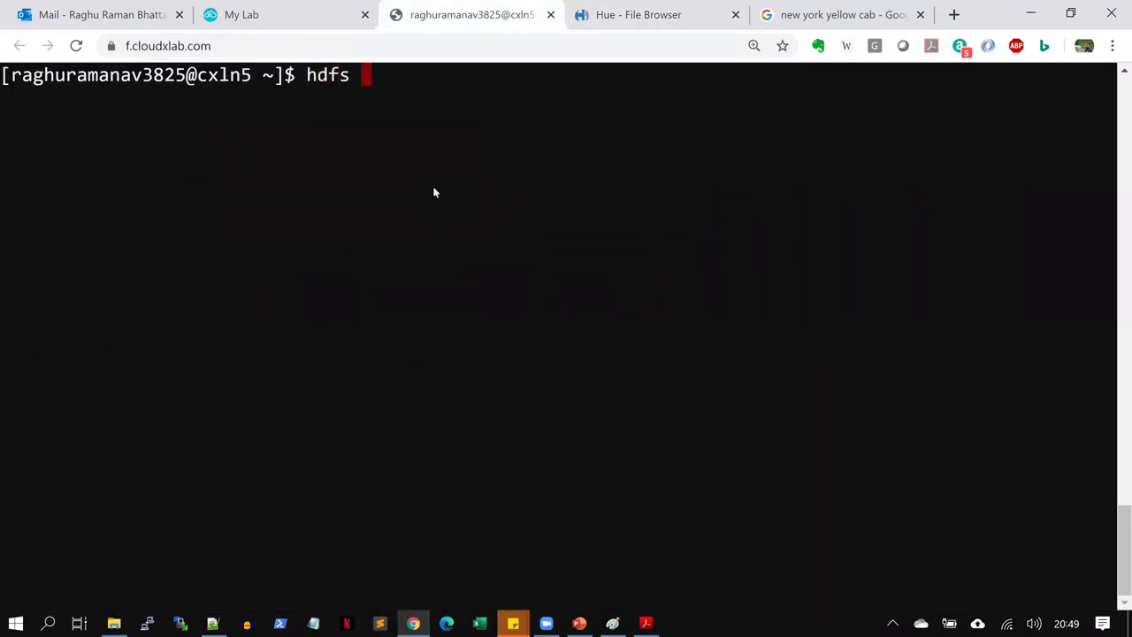
type("dfs -get yellow.csv .")
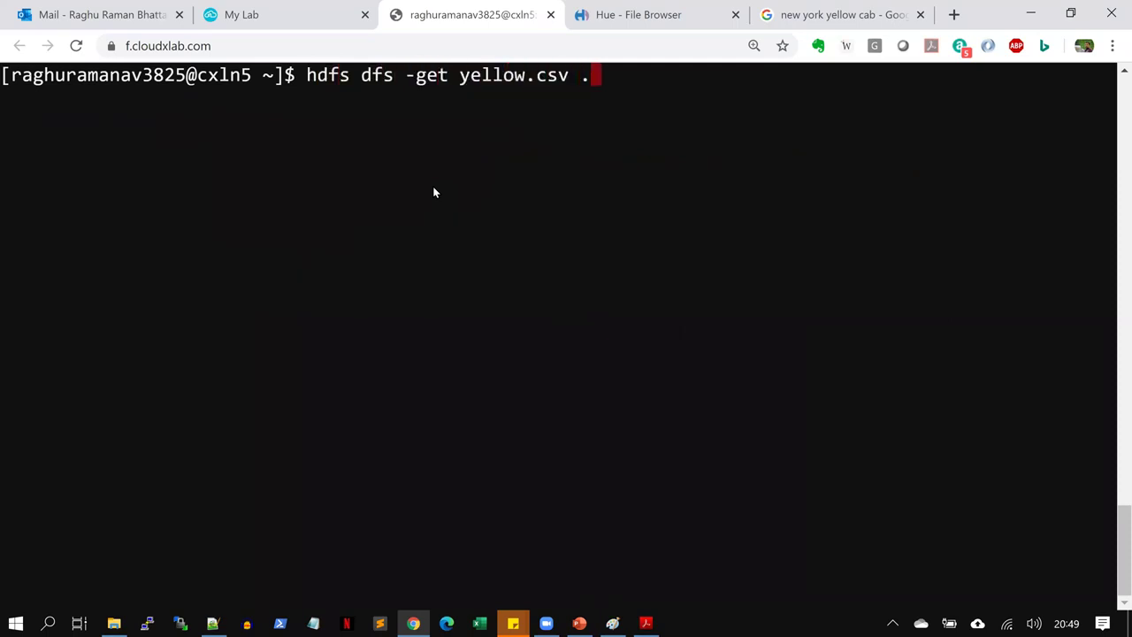
key("Return")
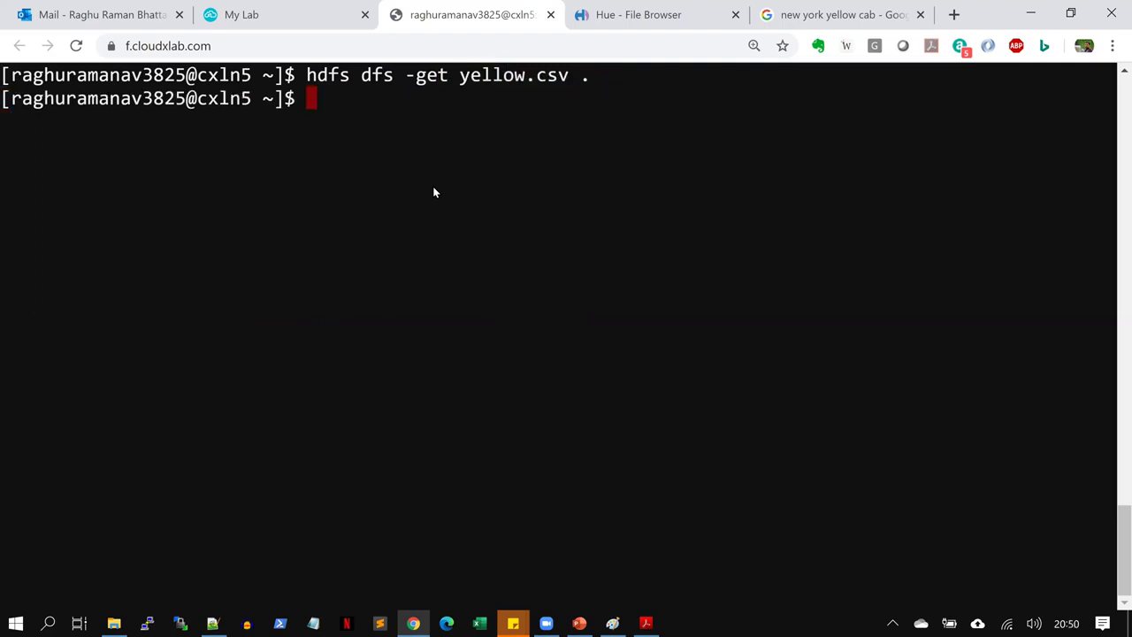
key("ctrl+l")
type("ls")
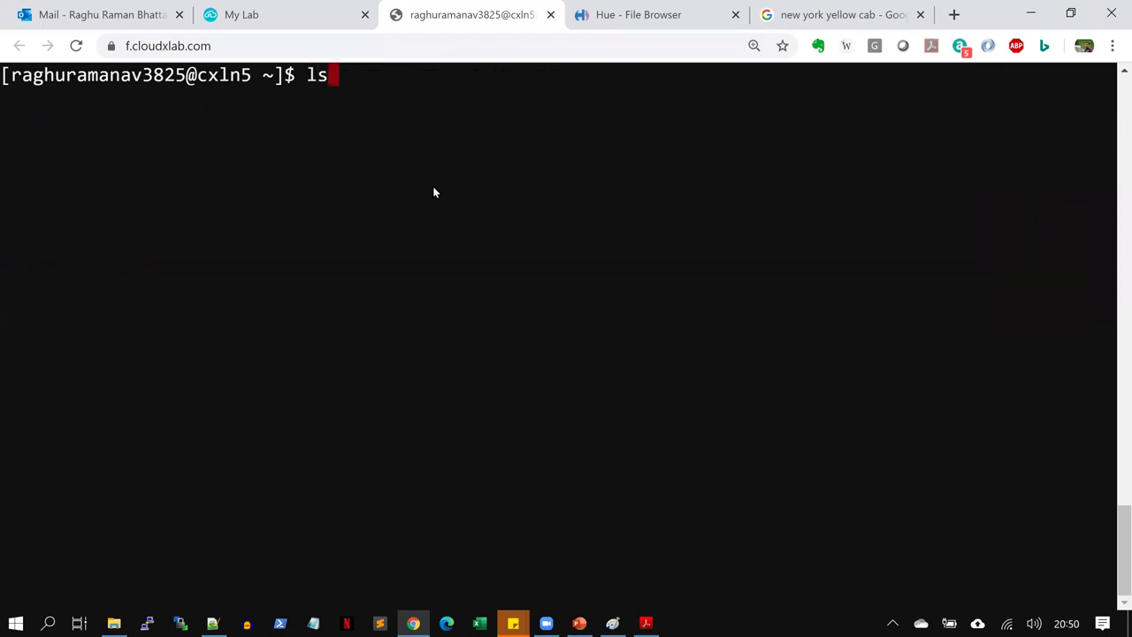
key("Return")
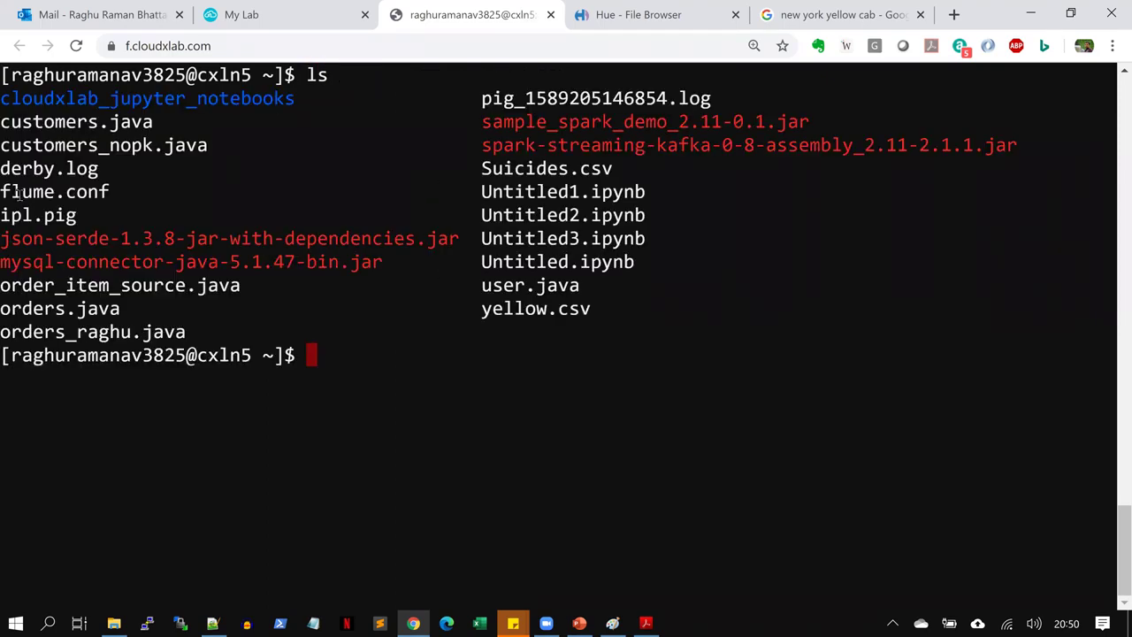
left_click_drag(474, 308, 591, 310)
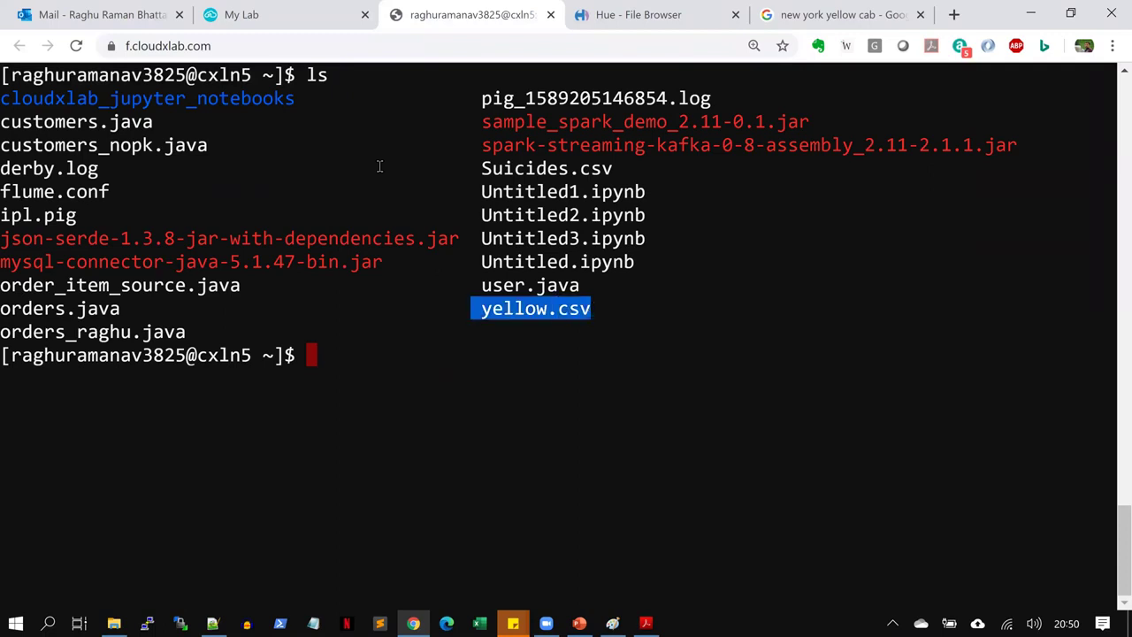
Start hive and switch to the board_infinity database with use board_infinity;
key("ctrl+l")
type("hive")
key("Return")
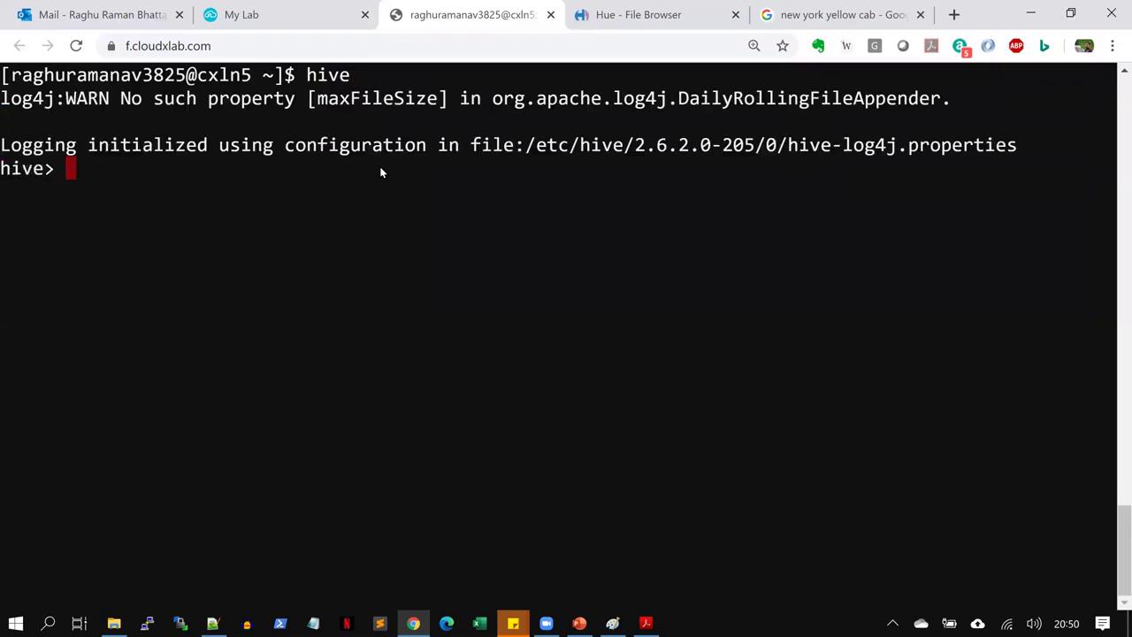
type("use b")
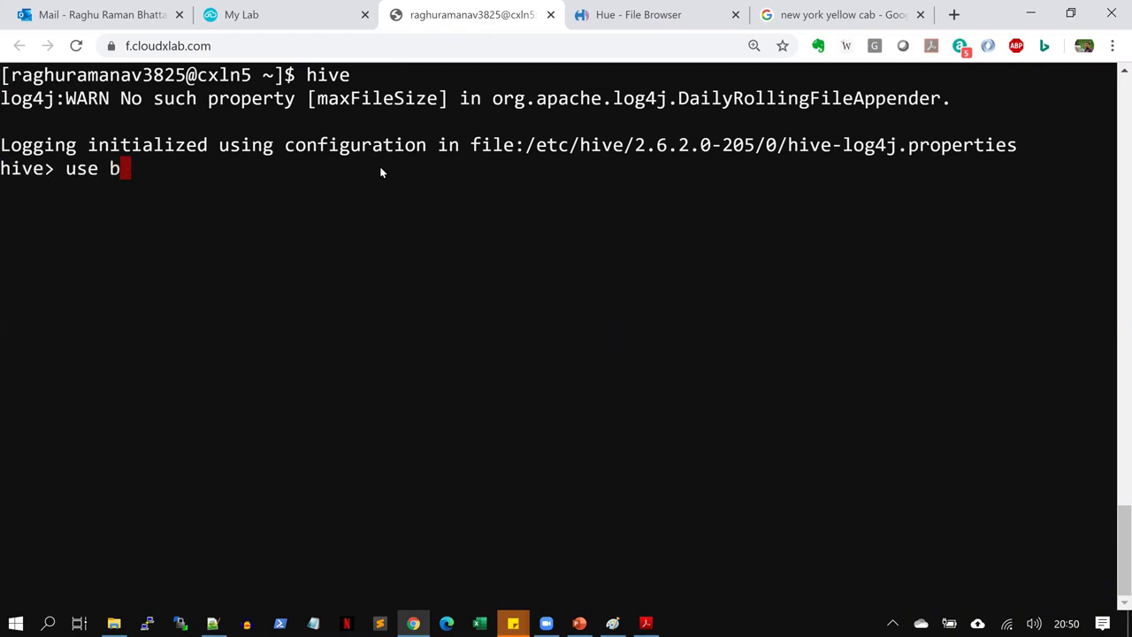
type("oard_")
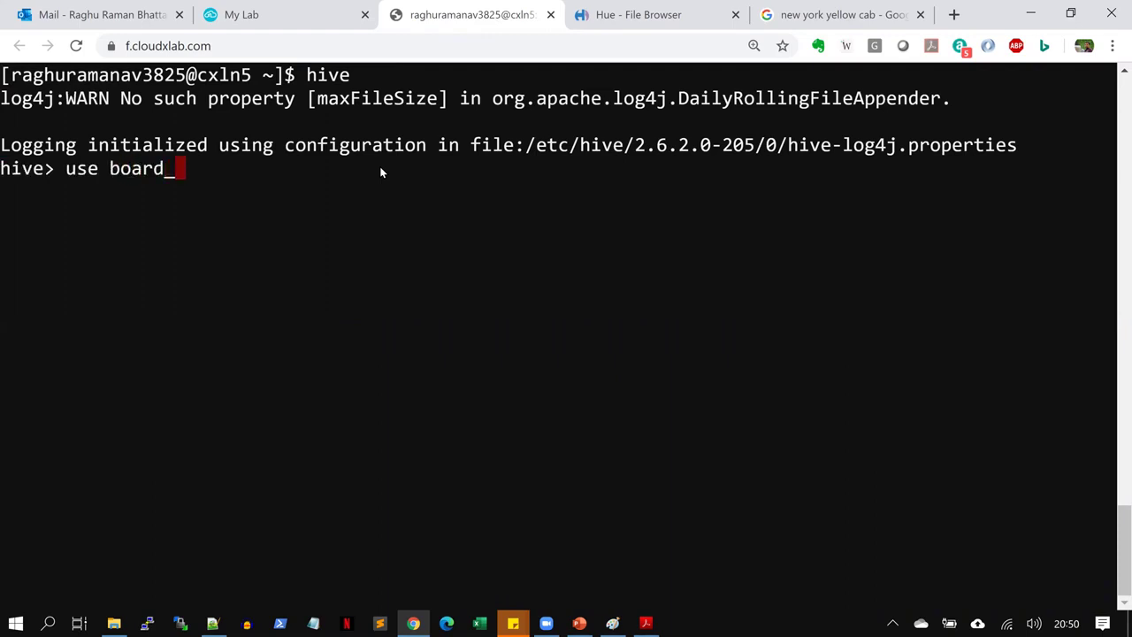
type("infinity;")
key("Return")
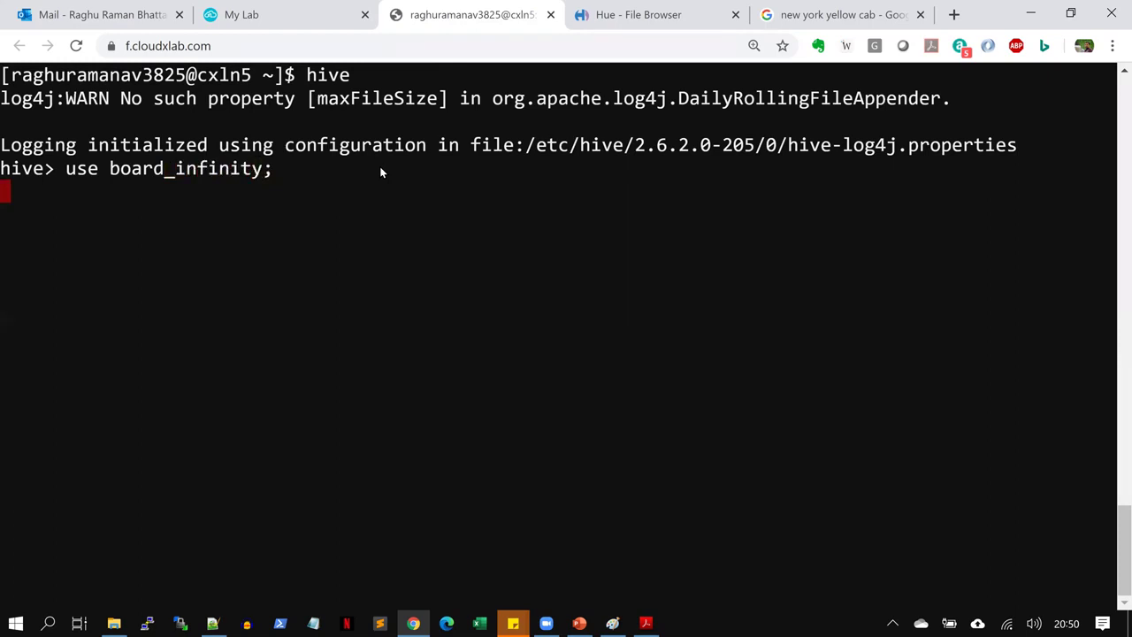
Run load data local inpath with the home-folder yellow.csv path into table taxidata
type("load ")
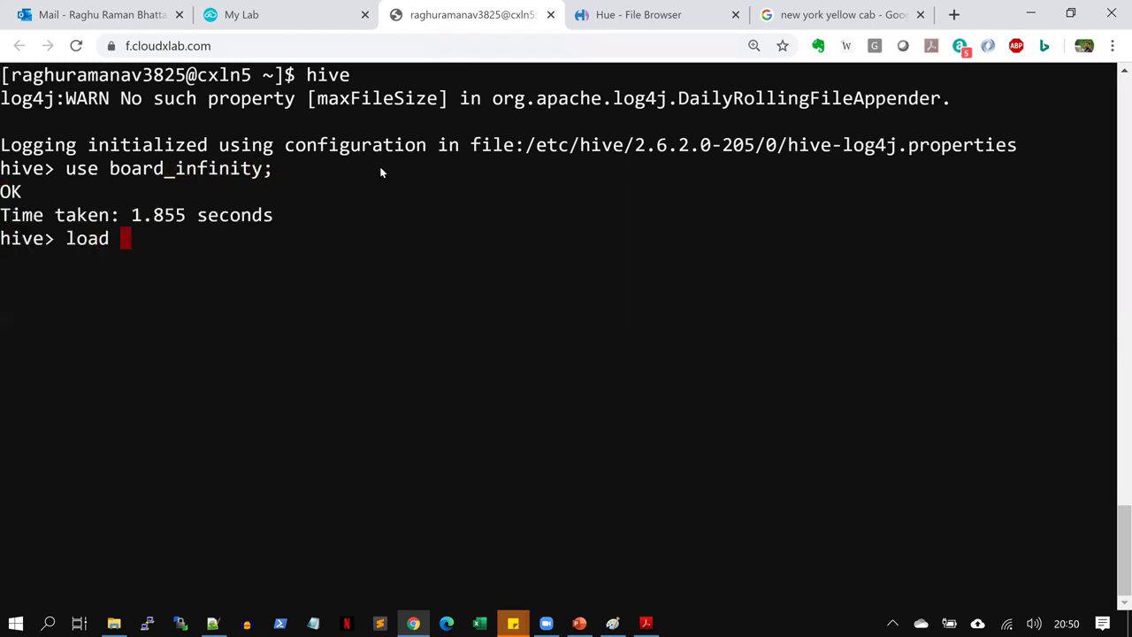
type("data loc")
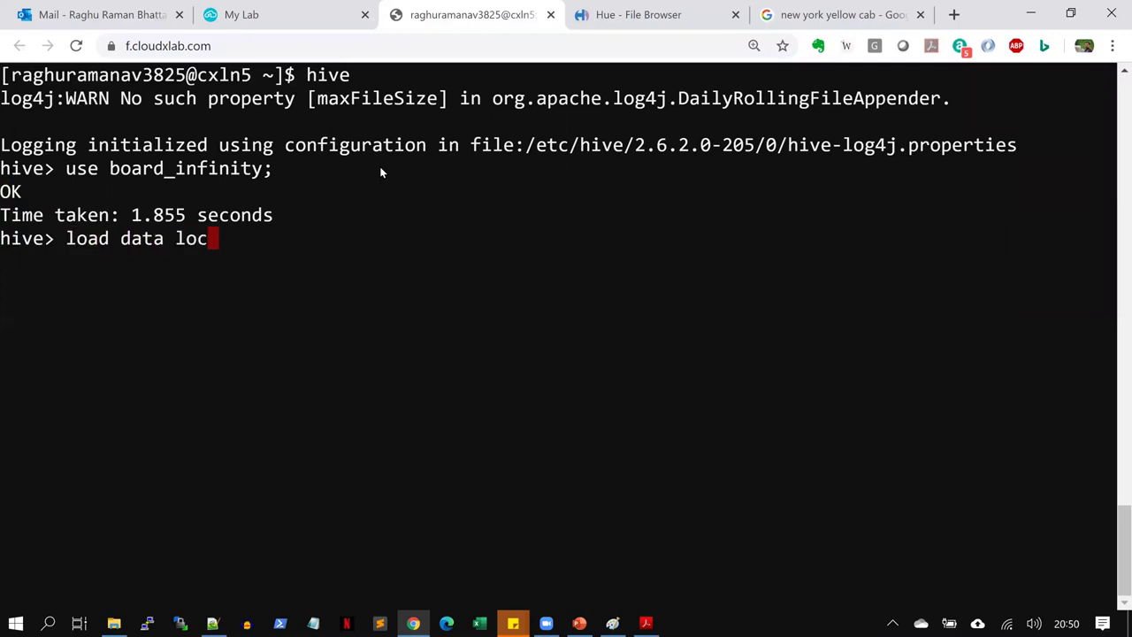
type("al in")
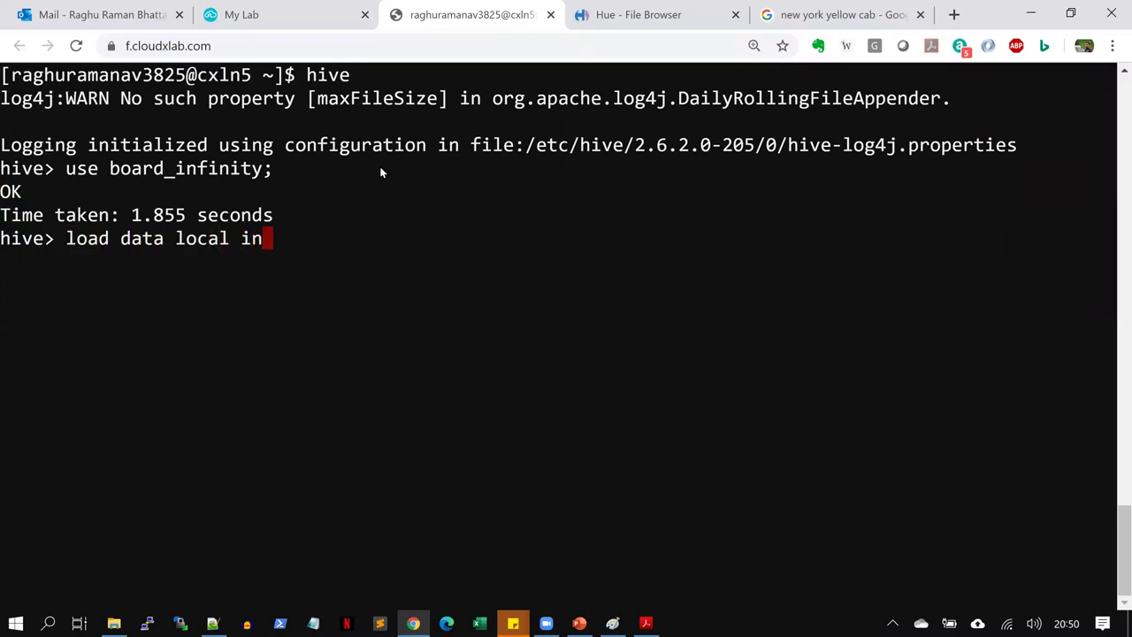
type("path '")
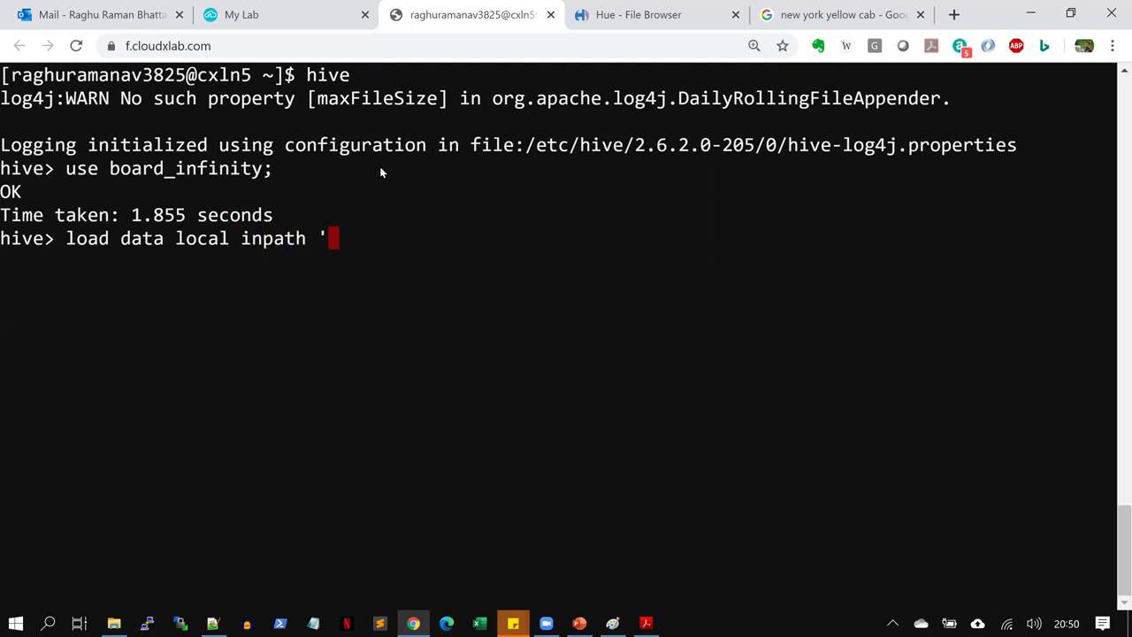
type("/home/")
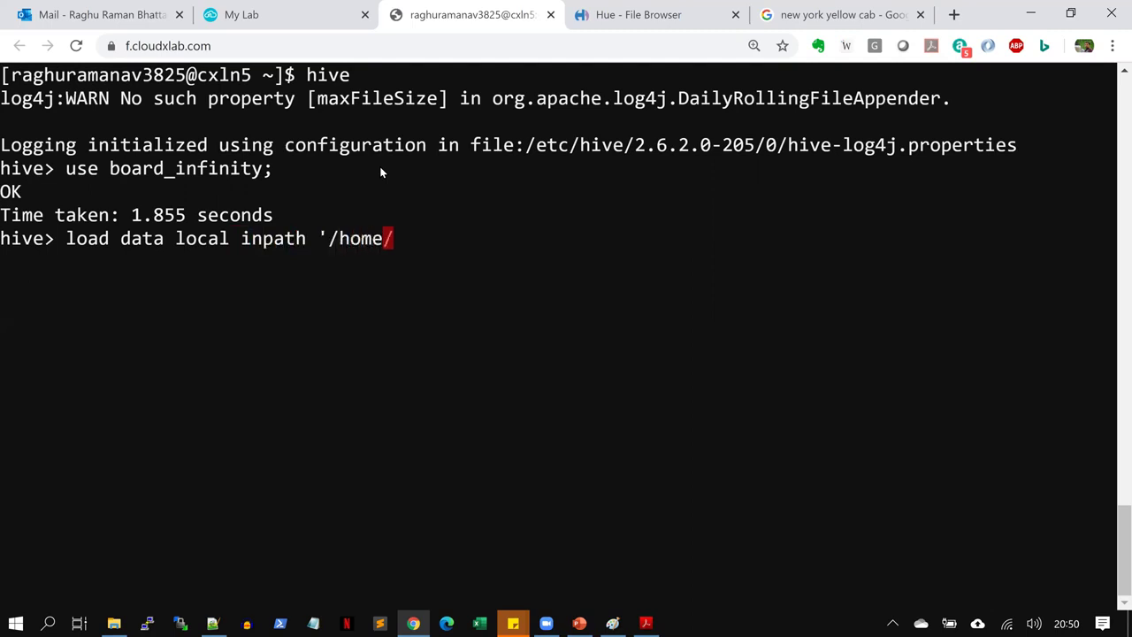
type("raghur")
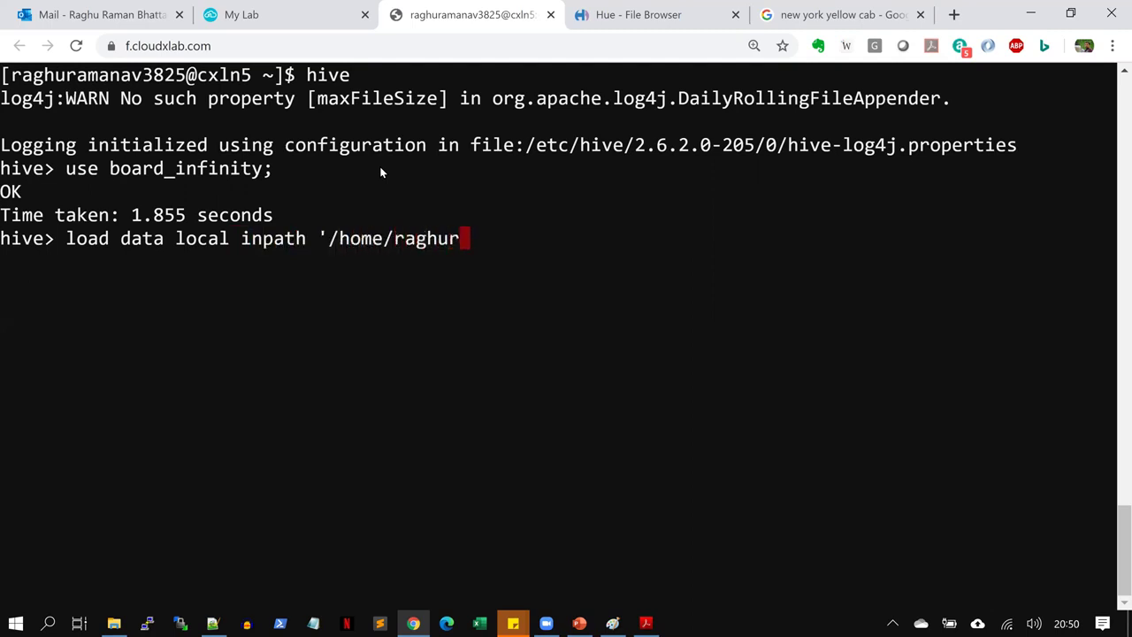
type("amanav39")
key("BackSpace")
type("825/y")
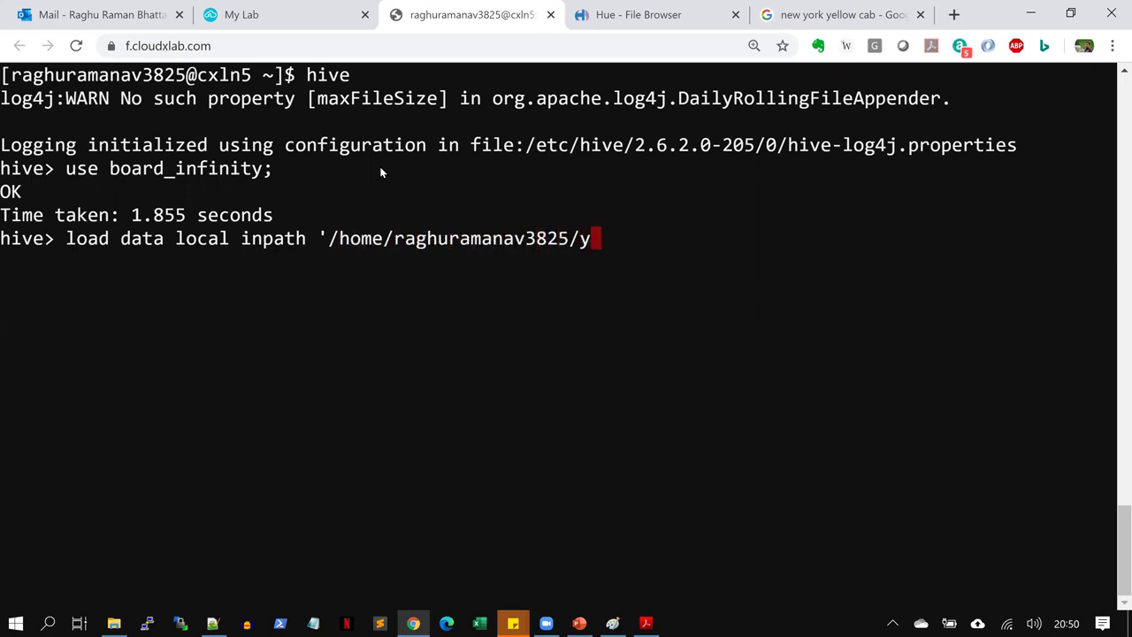
type("ellow.csv' into table ")
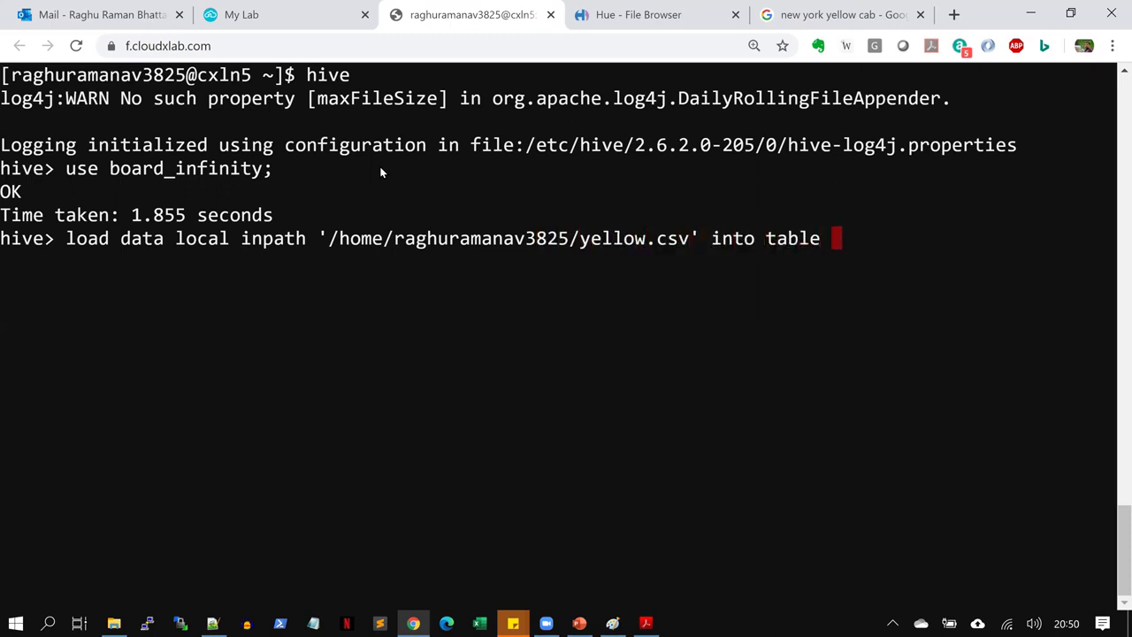
type("taxidata;")
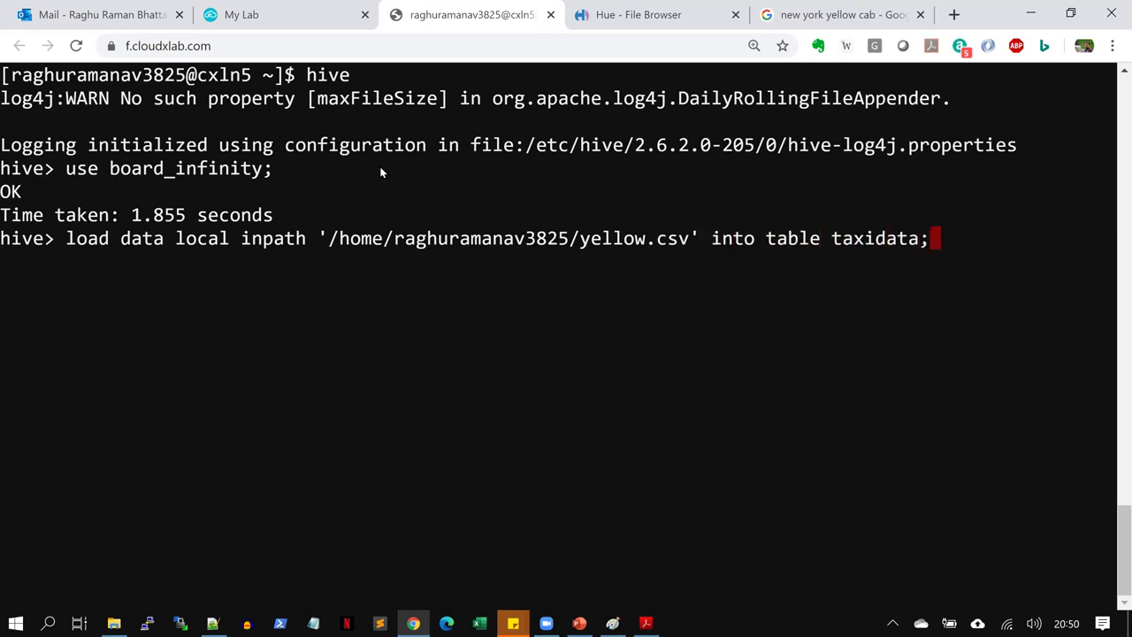
key("Return")
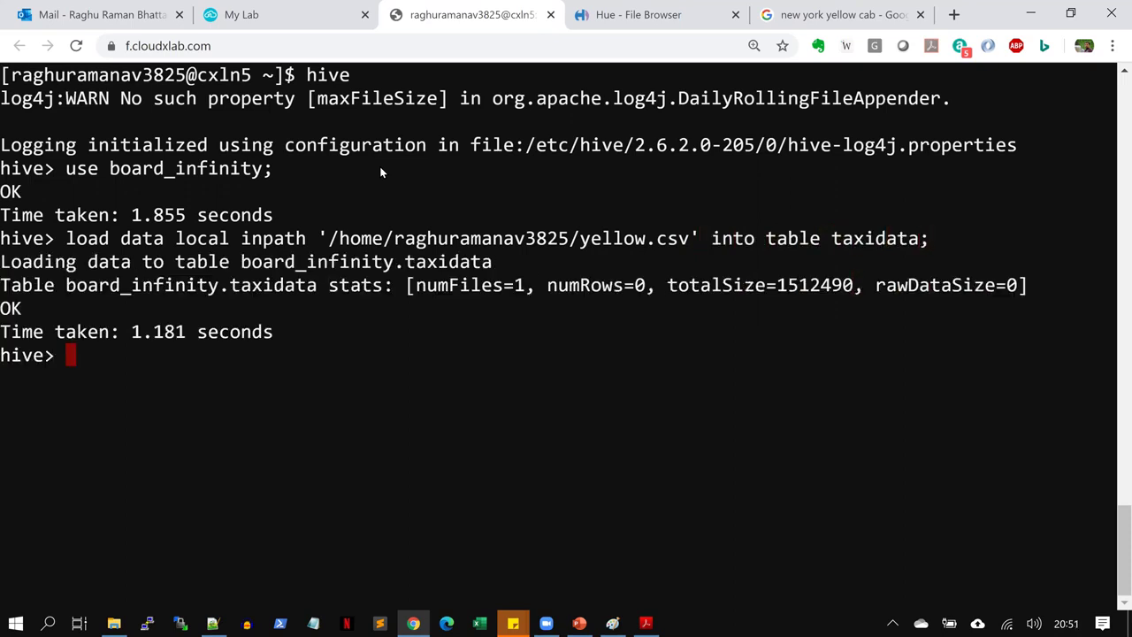